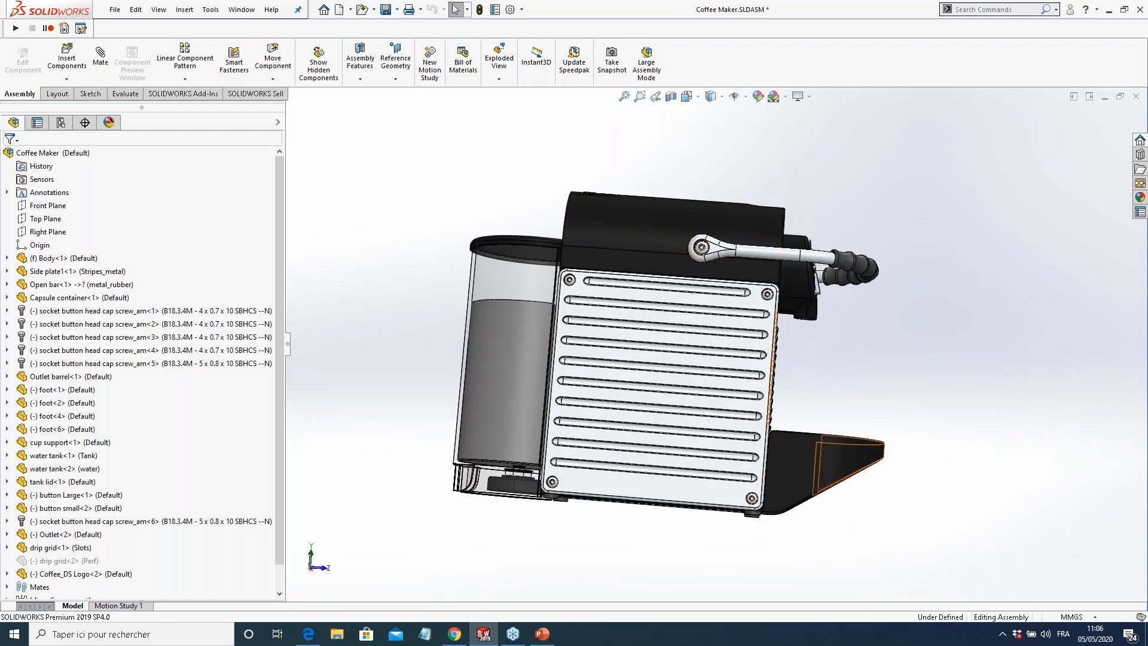
middle_drag(716, 256, 647, 272)
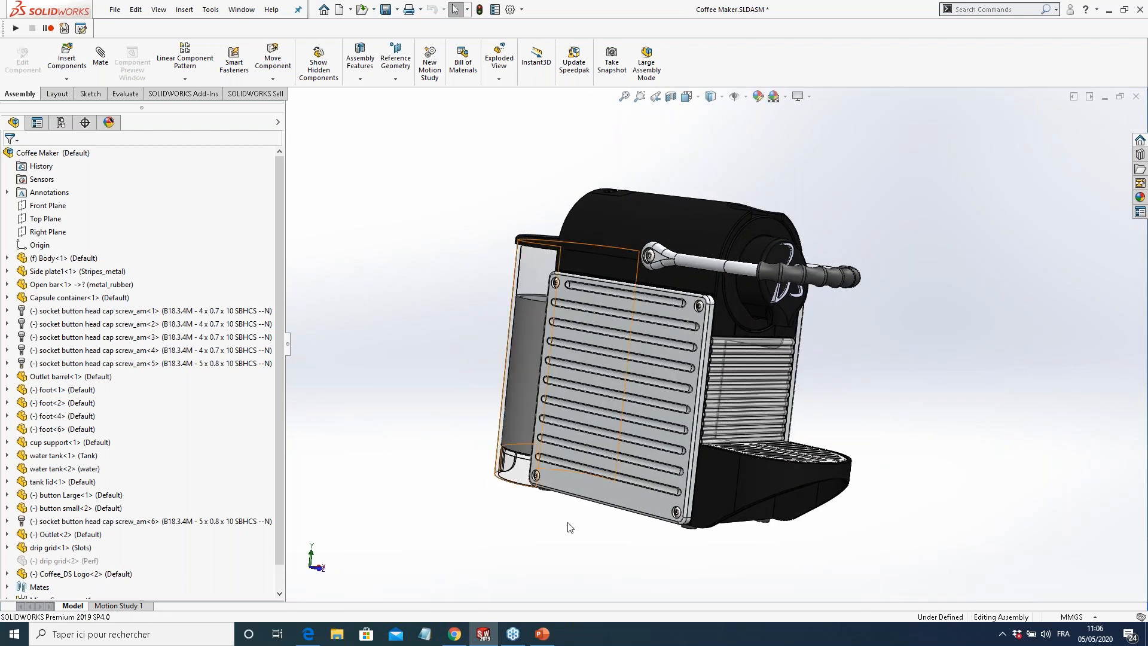
mouse_move(687, 235)
middle_down()
mouse_move(474, 251)
mouse_move(592, 257)
mouse_move(691, 245)
mouse_move(728, 290)
mouse_move(664, 294)
middle_up()
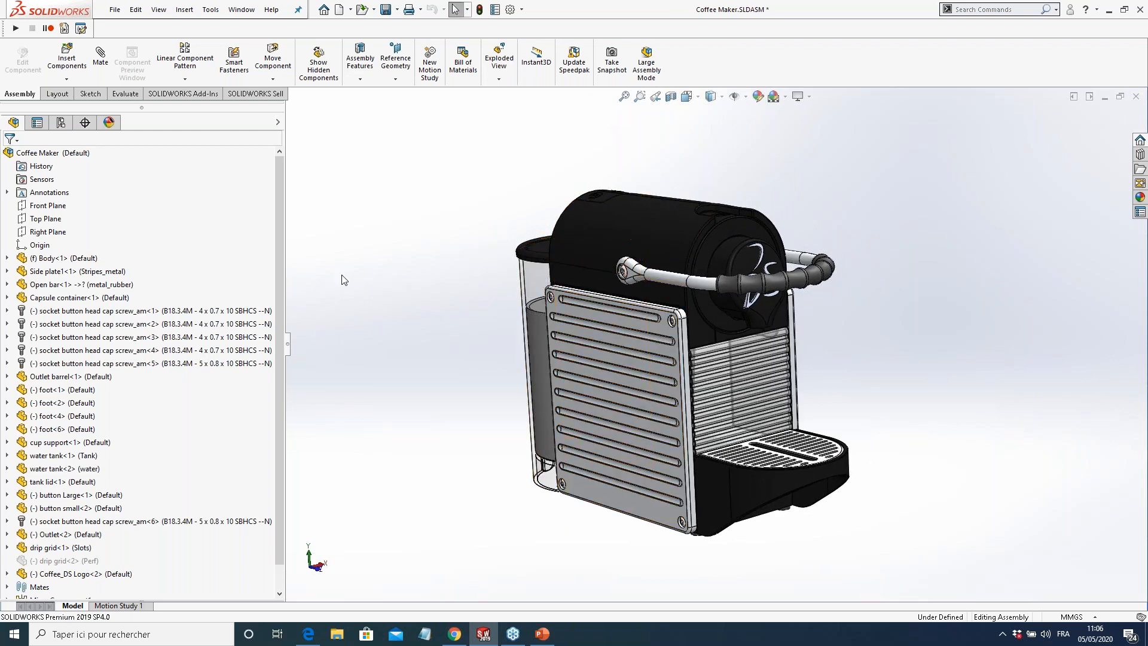
scroll(695, 342, up, 2)
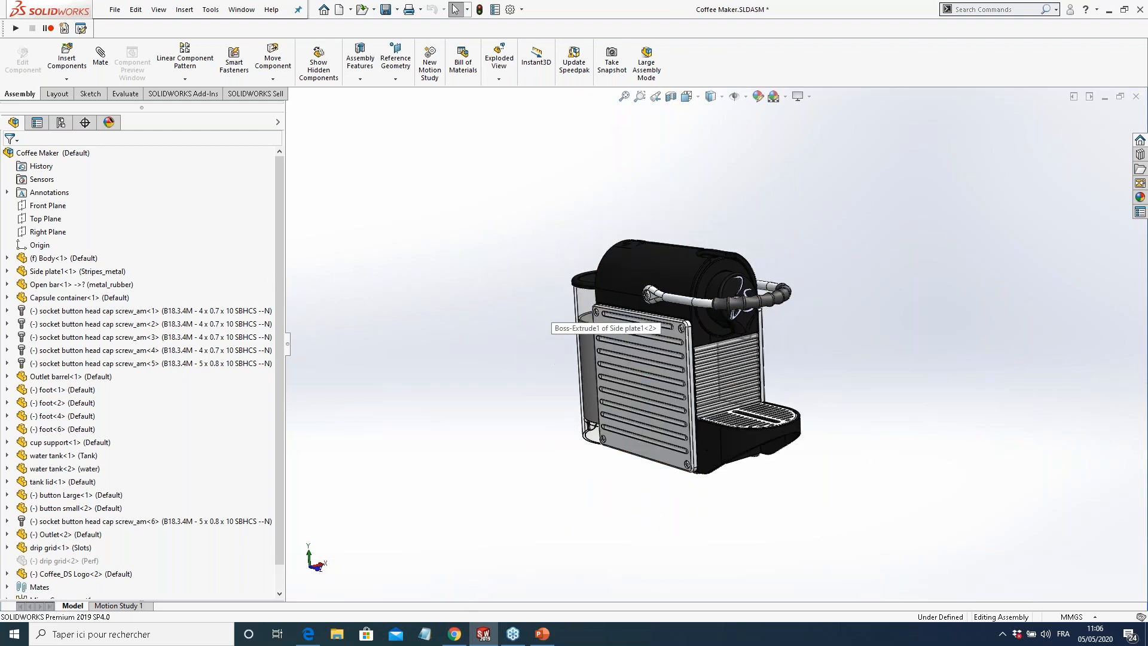
scroll(626, 336, down, 1)
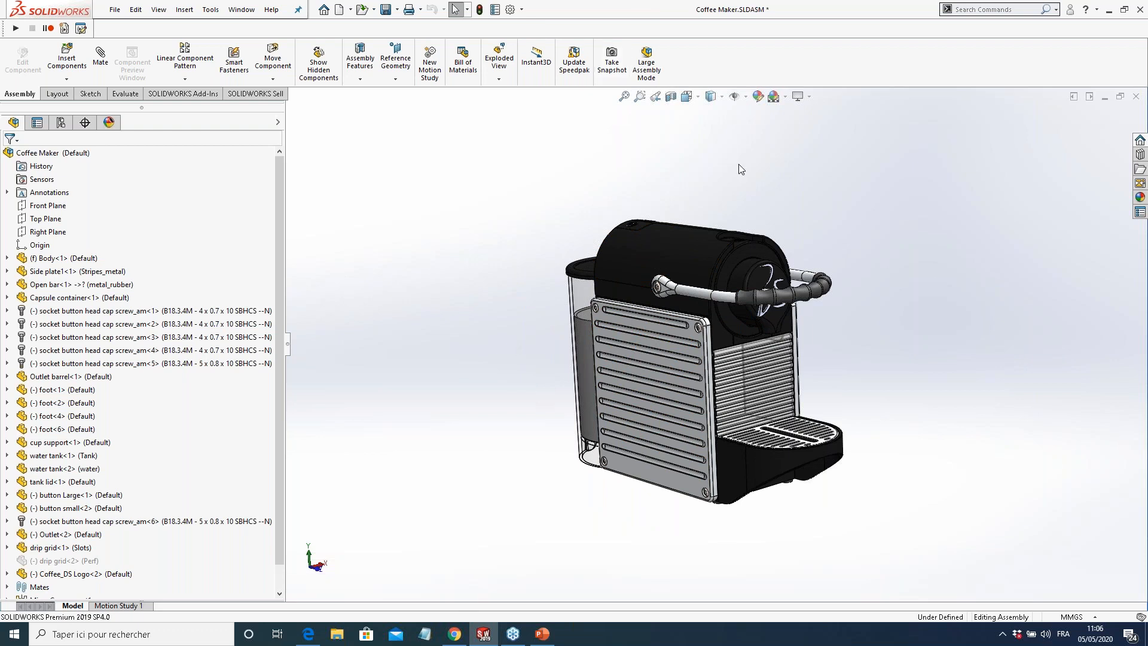
Switch the first side plate component to its Flat_wood configuration
drag(280, 250, 278, 306)
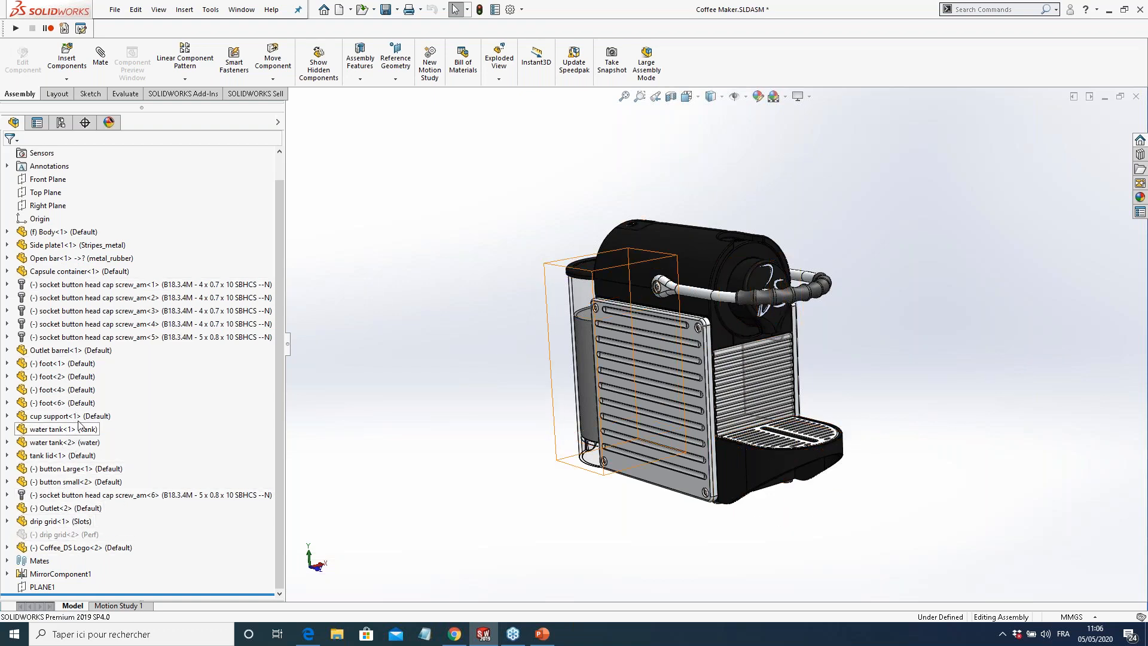
click(62, 248)
middle_drag(664, 397, 459, 450)
click(79, 257)
click(49, 246)
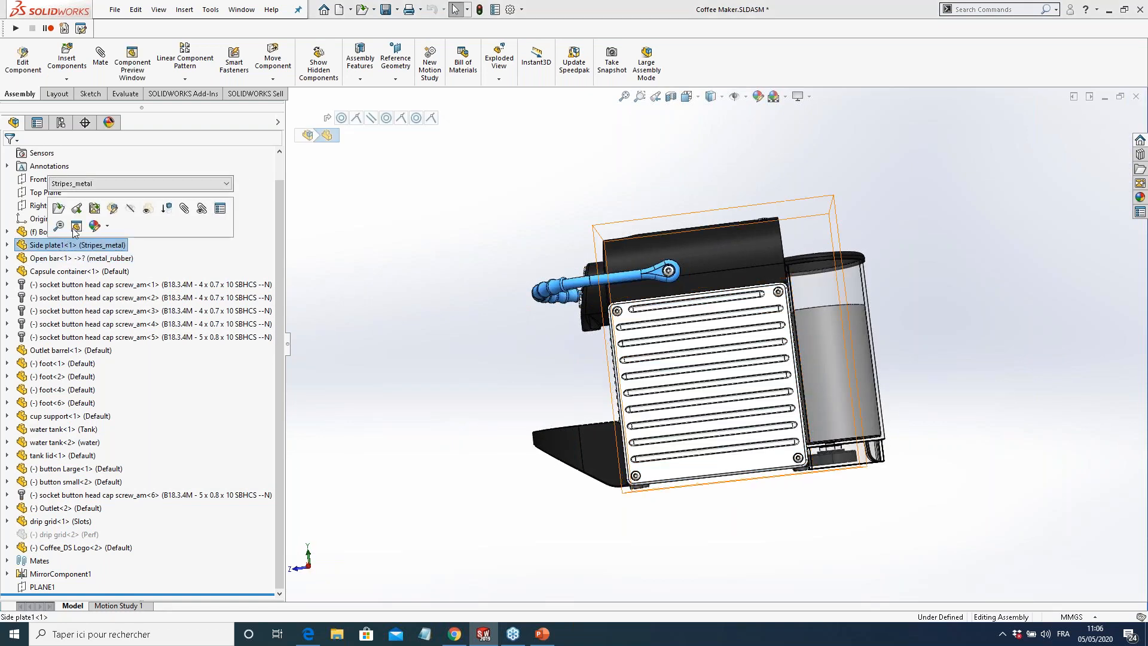
click(179, 183)
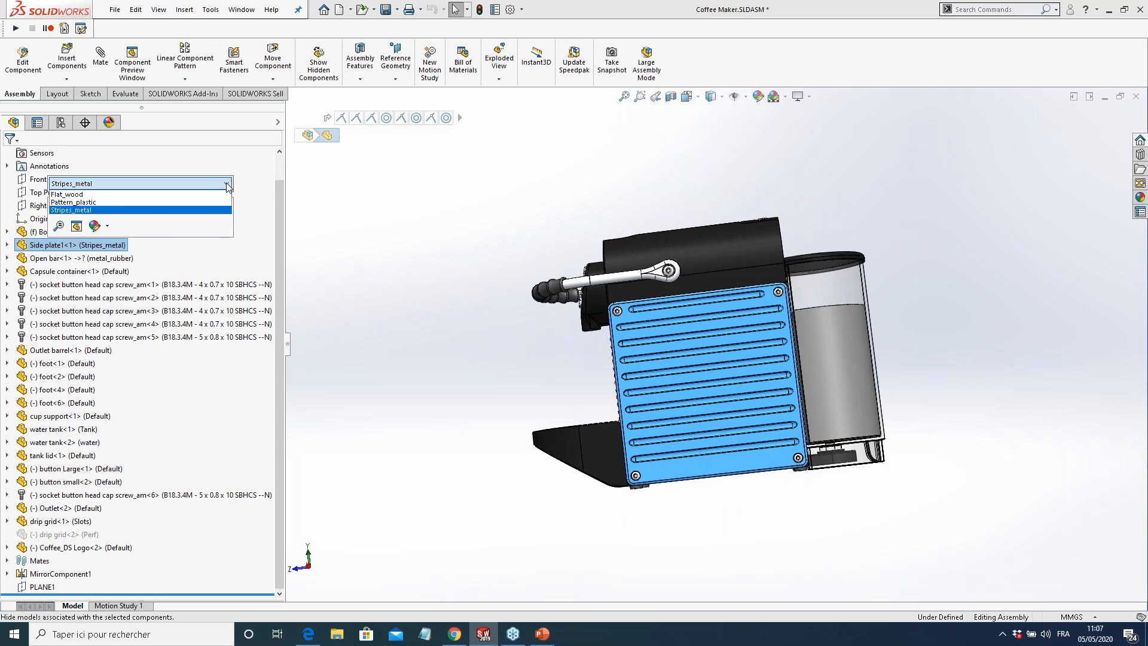
click(175, 194)
click(237, 184)
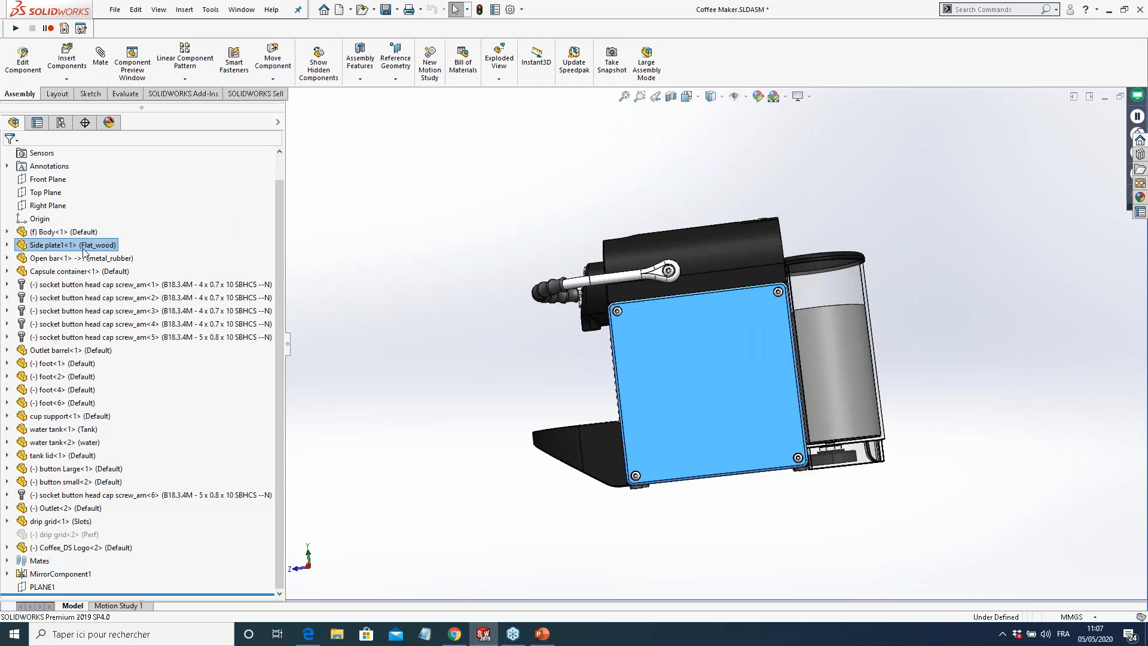
Change the first side plate's configuration to Pattern_plastic
click(62, 258)
click(149, 192)
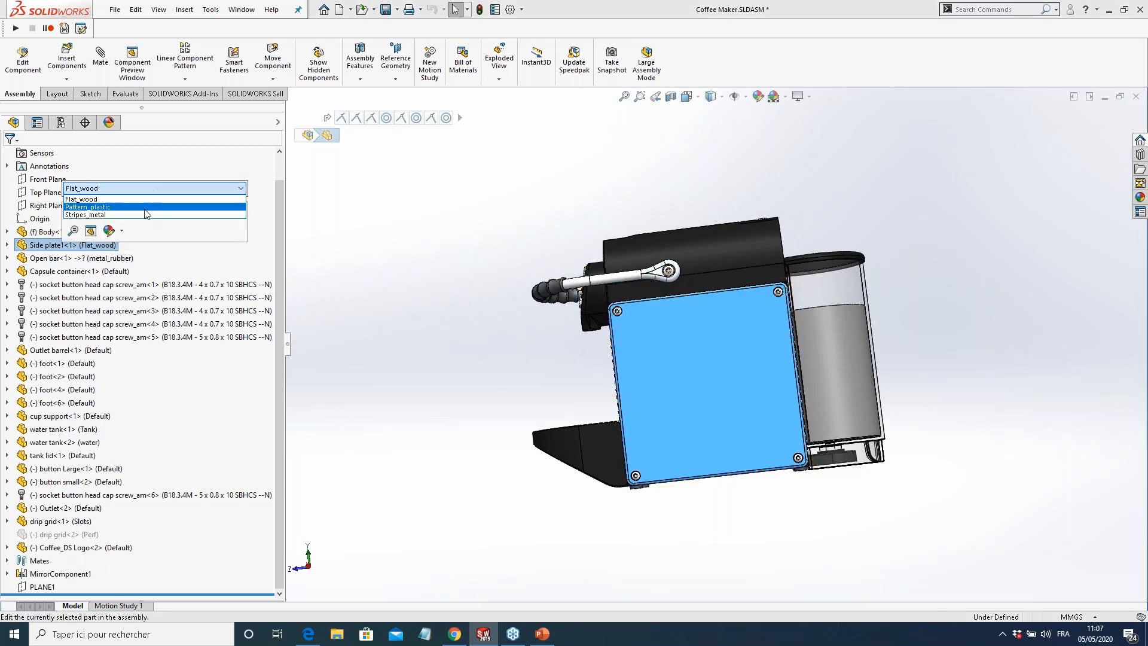
click(149, 213)
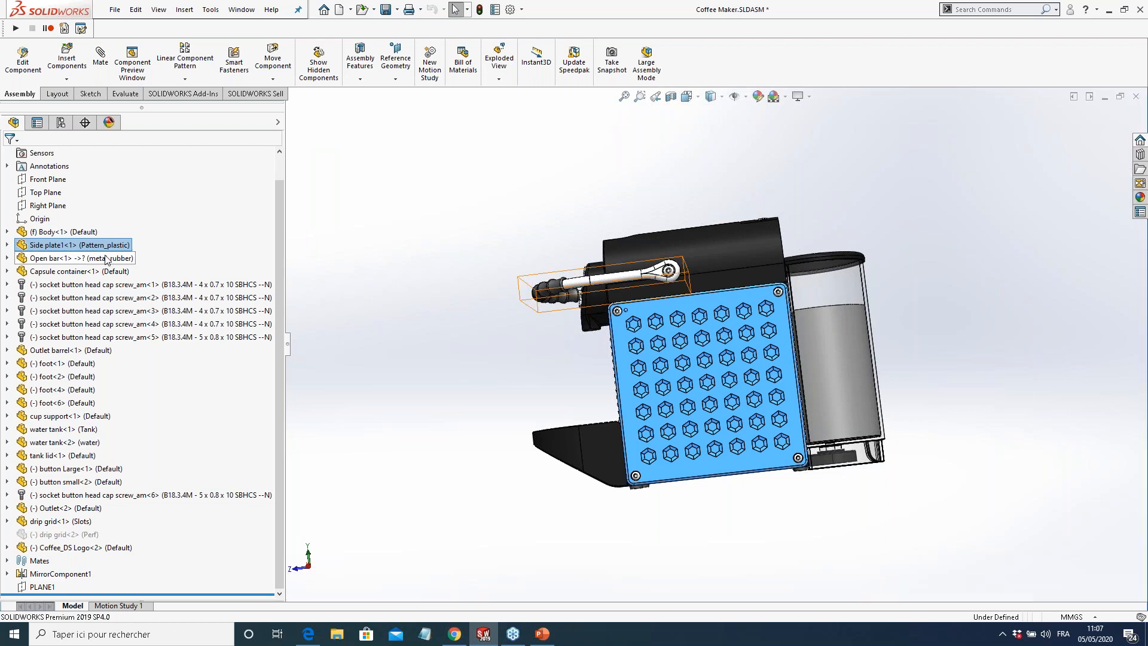
Set the first side plate's configuration back to Stripes_metal
click(71, 257)
click(77, 246)
click(149, 188)
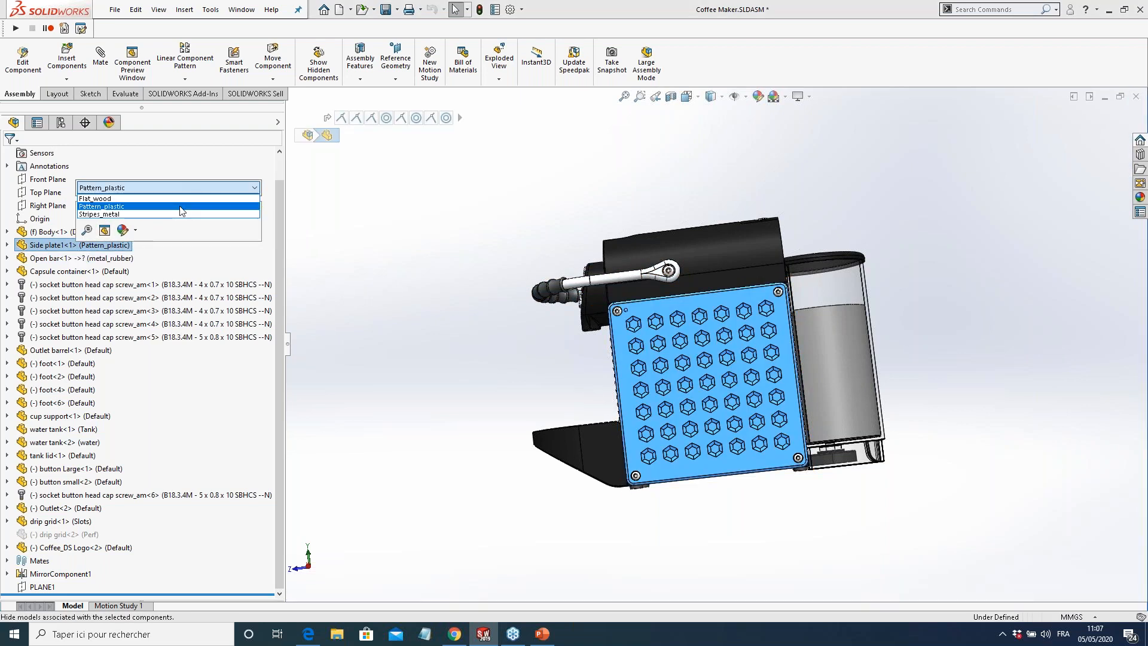
click(185, 214)
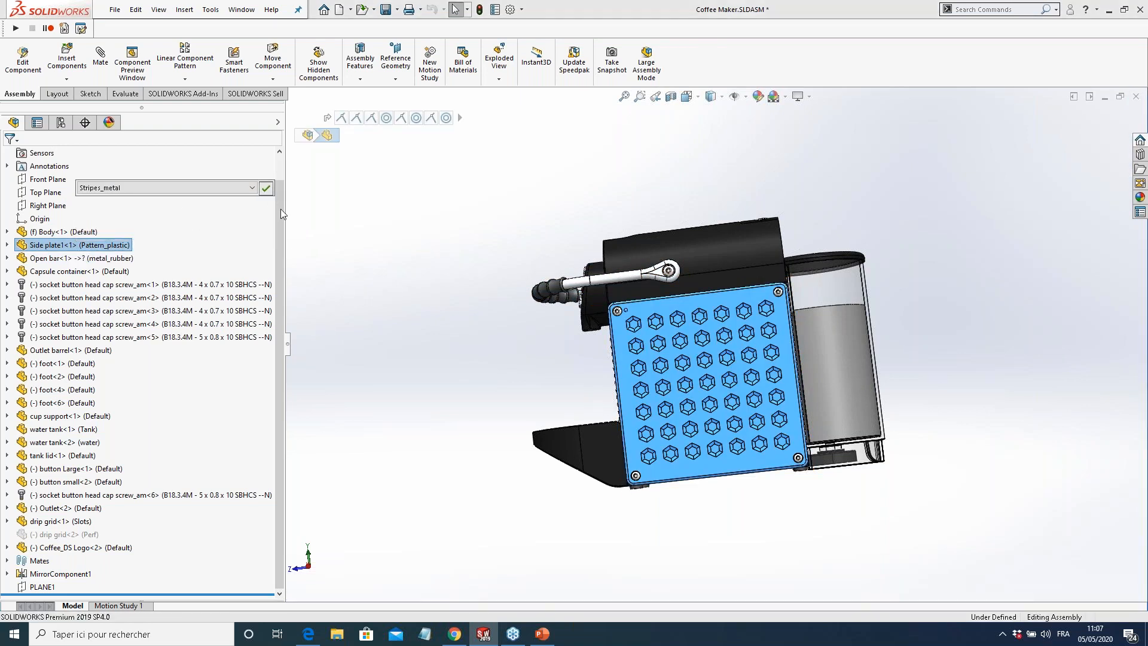
Switch the Open bar component to its metal configuration
middle_drag(439, 339, 449, 385)
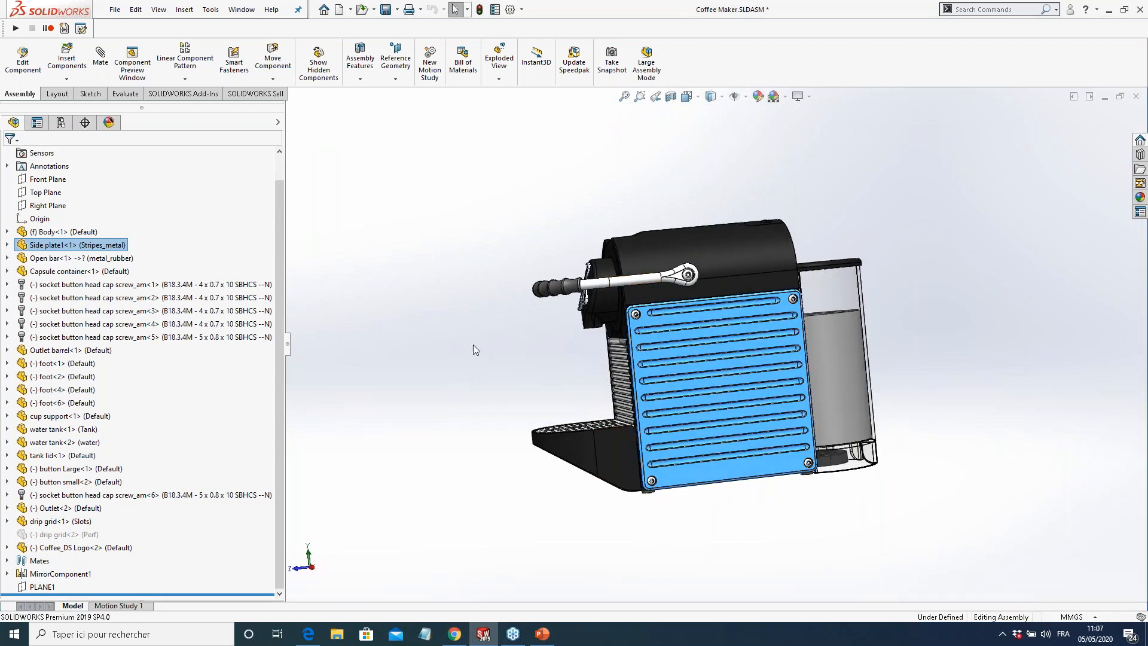
middle_drag(456, 364, 303, 359)
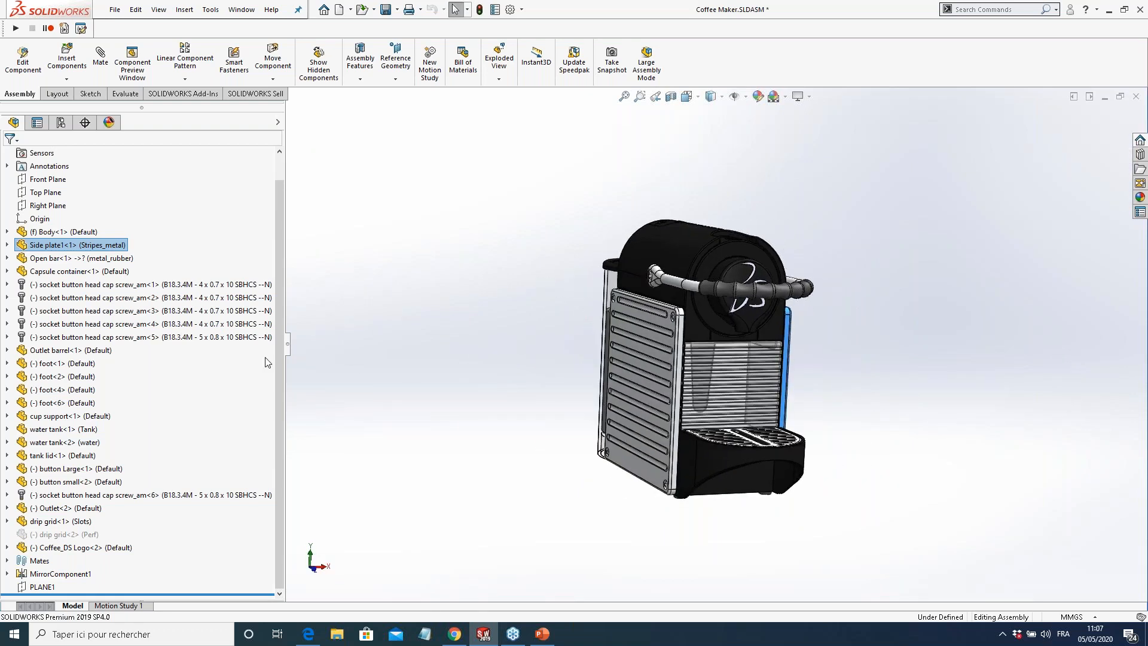
click(77, 258)
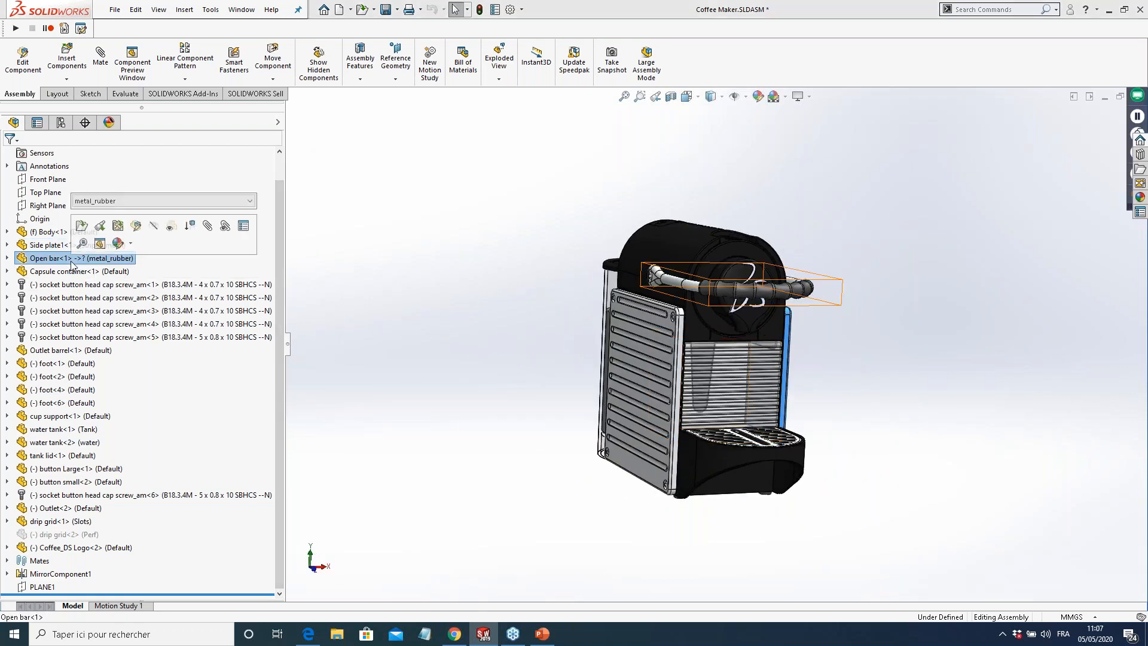
click(249, 200)
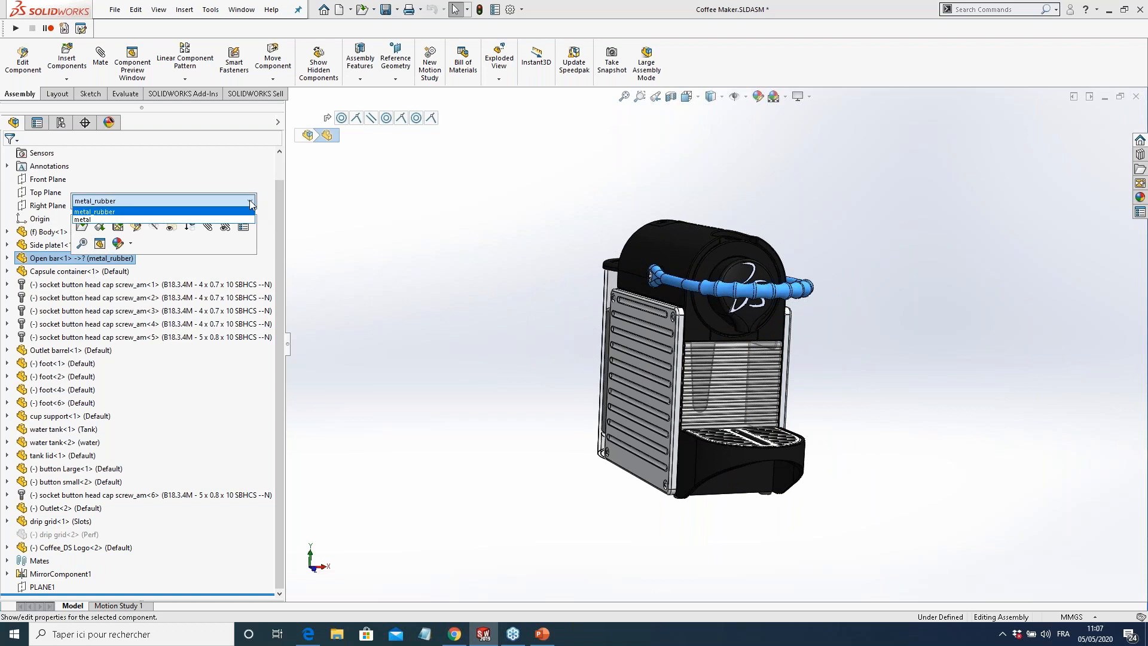
click(235, 220)
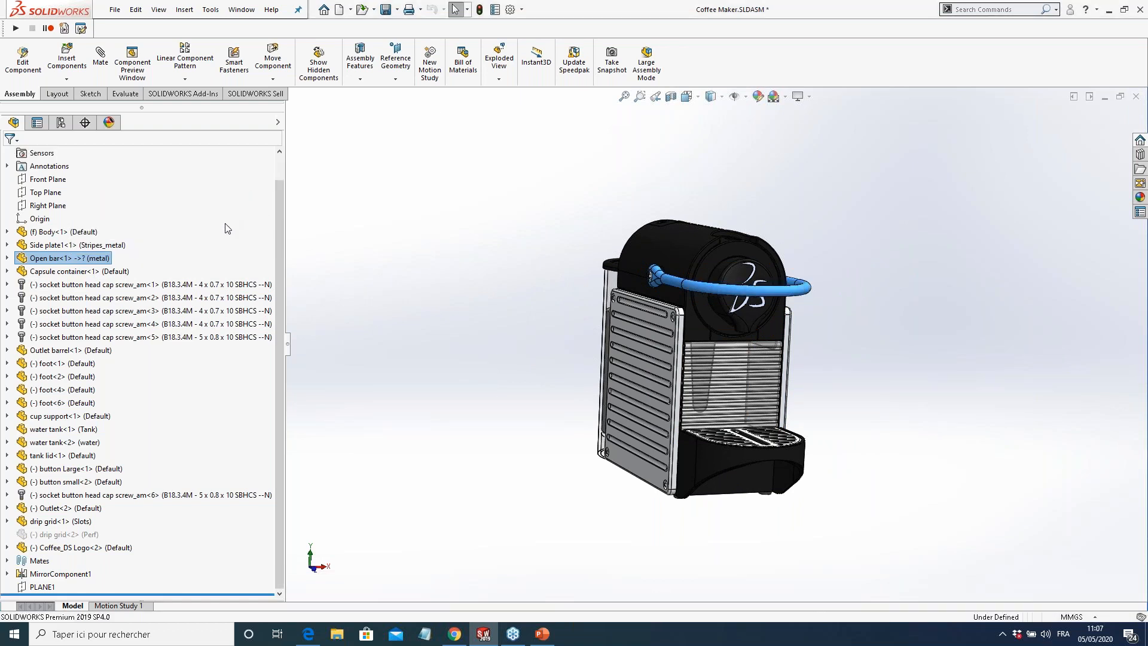
Return the Open bar component to the metal_rubber configuration
click(75, 247)
click(79, 256)
click(168, 195)
click(174, 204)
click(265, 196)
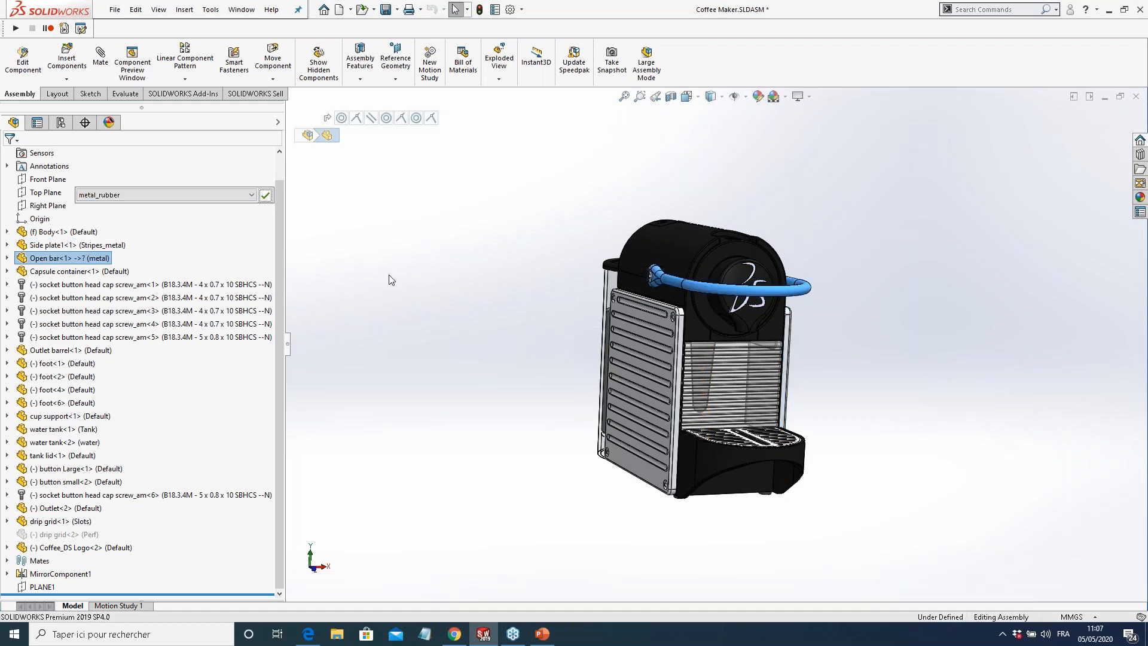
Examine the coffee maker assembly from several angles, from the side plates to the handle and drip tray
middle_drag(451, 327, 828, 383)
click(493, 335)
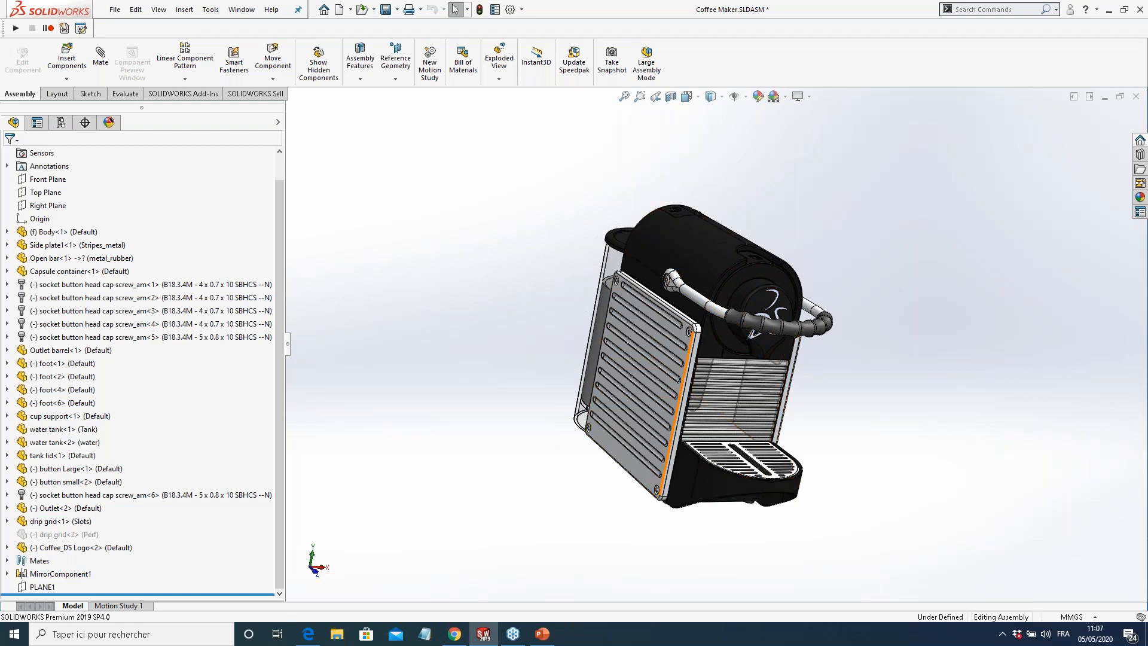
middle_drag(682, 383, 701, 350)
scroll(637, 383, up, 2)
scroll(631, 380, down, 1)
scroll(608, 382, down, 3)
scroll(773, 375, up, 2)
middle_drag(813, 312, 766, 287)
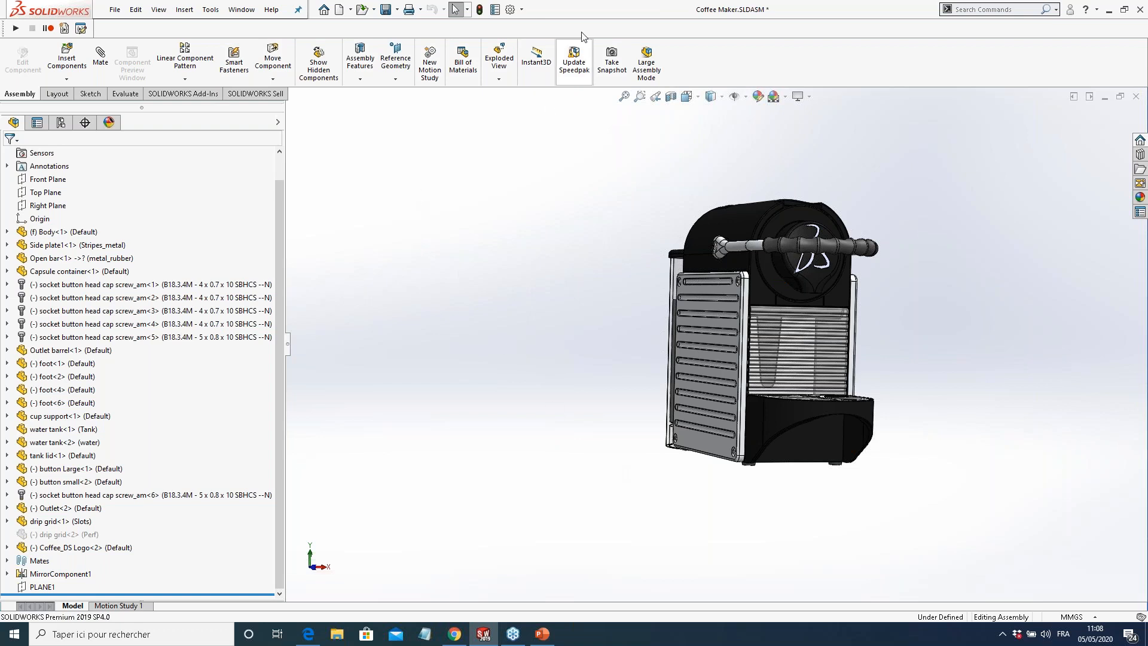
Check the SOLIDWORKS-Sell Publisher entry in the add-ins list and leave the list without applying changes
click(522, 10)
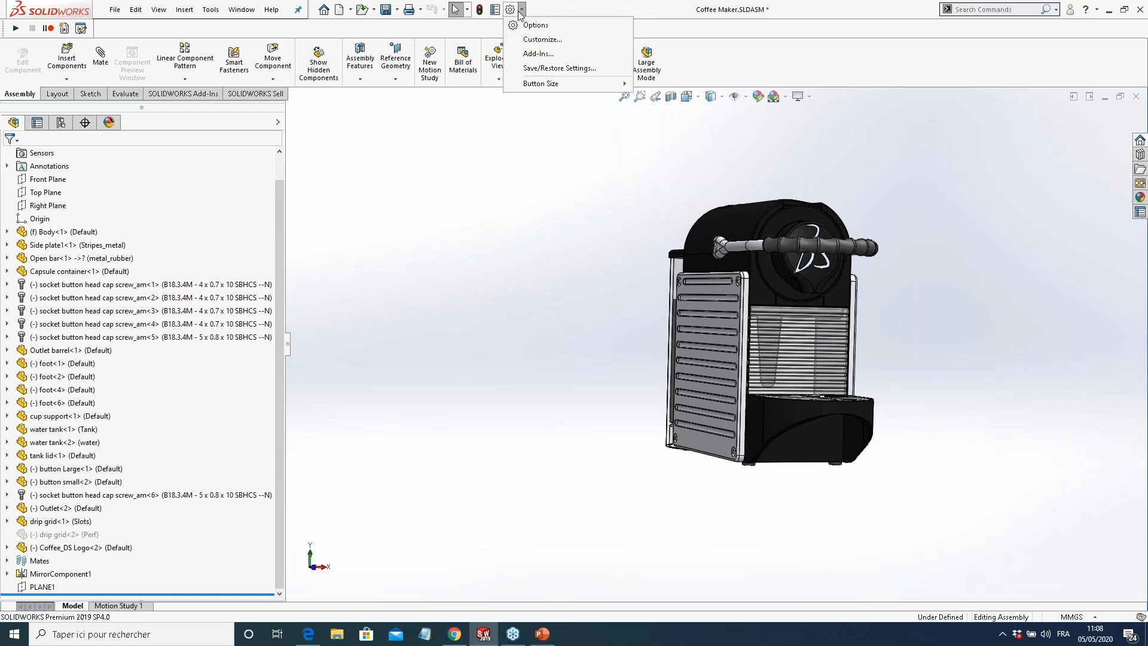
click(539, 53)
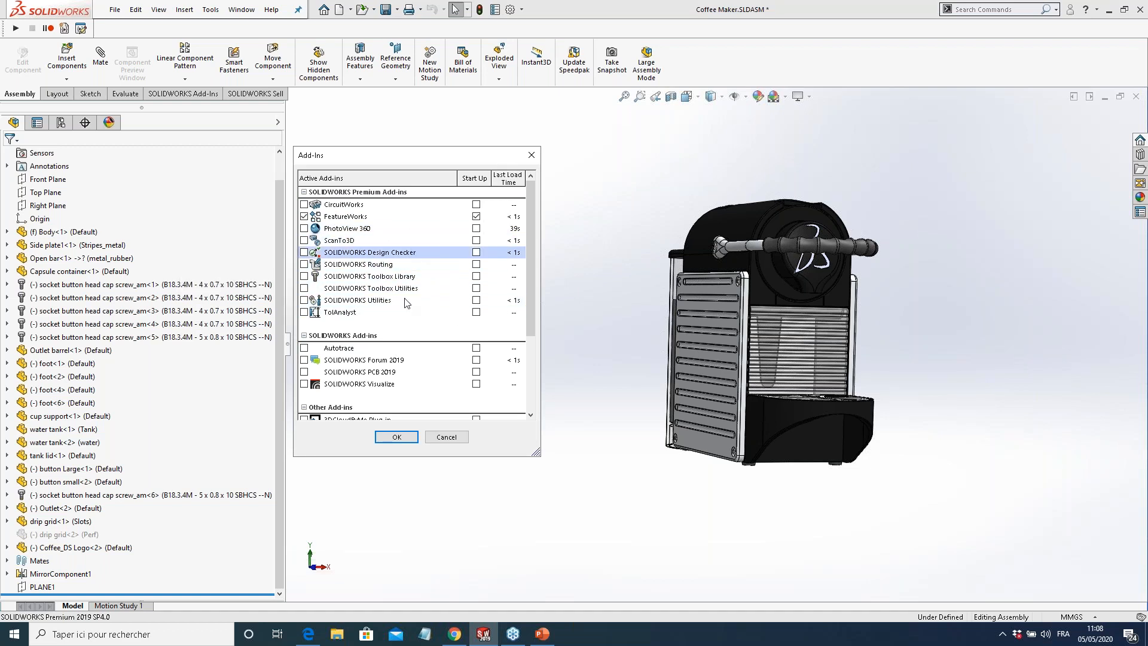
scroll(417, 293, down, 3)
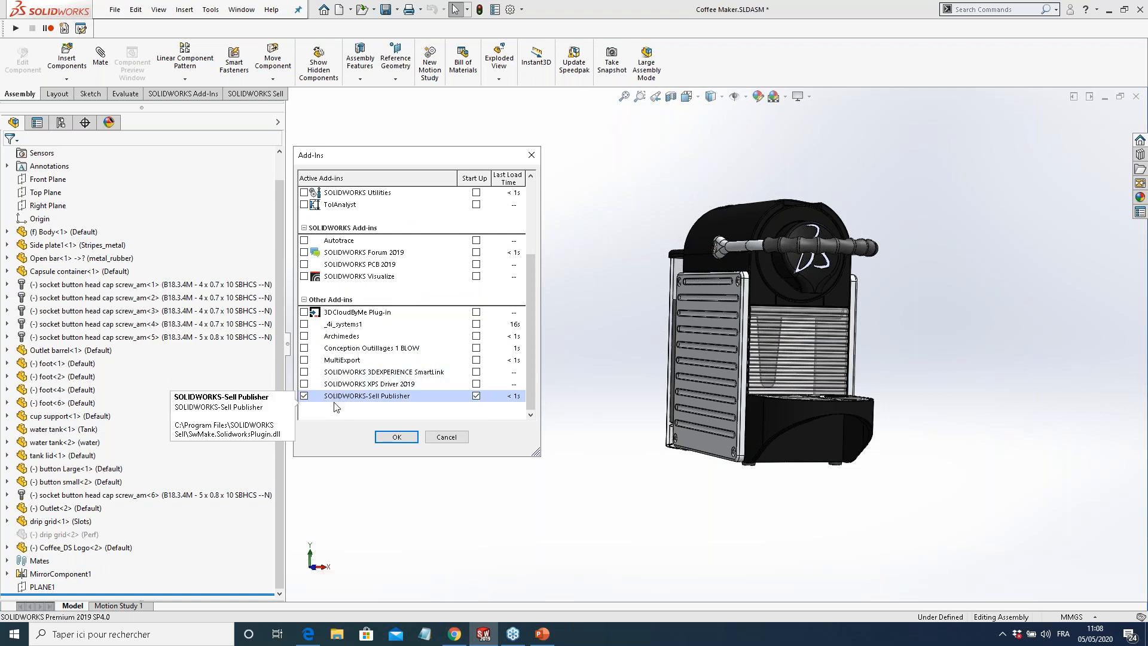
click(448, 437)
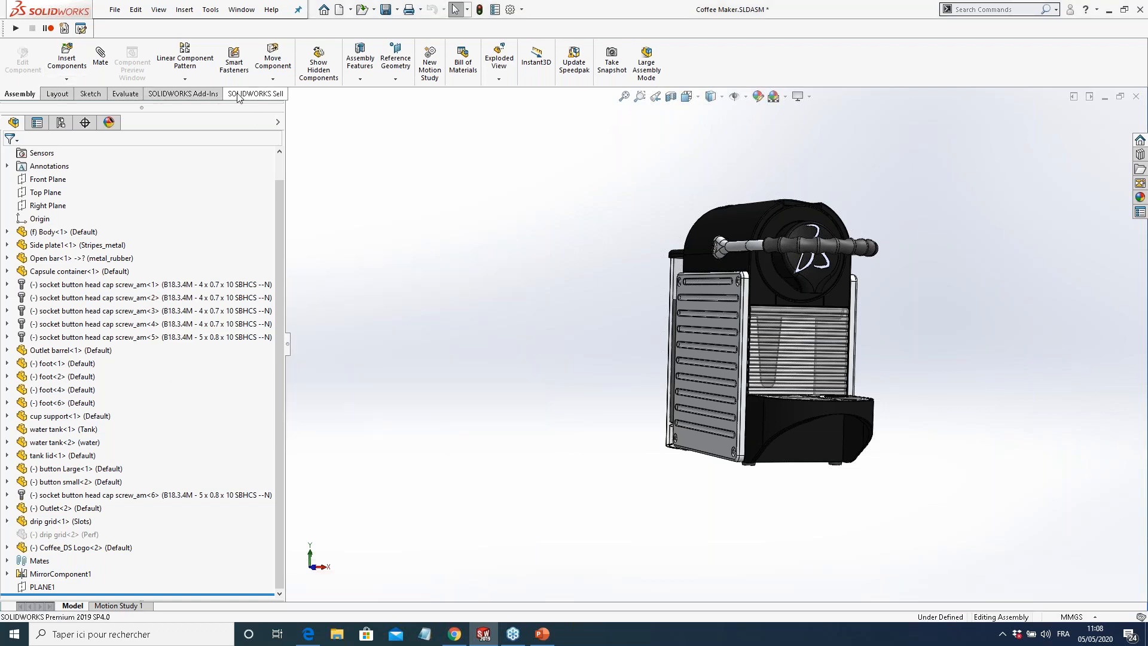
Start the SOLIDWORKS Sell Publish command for the coffee maker assembly
click(268, 95)
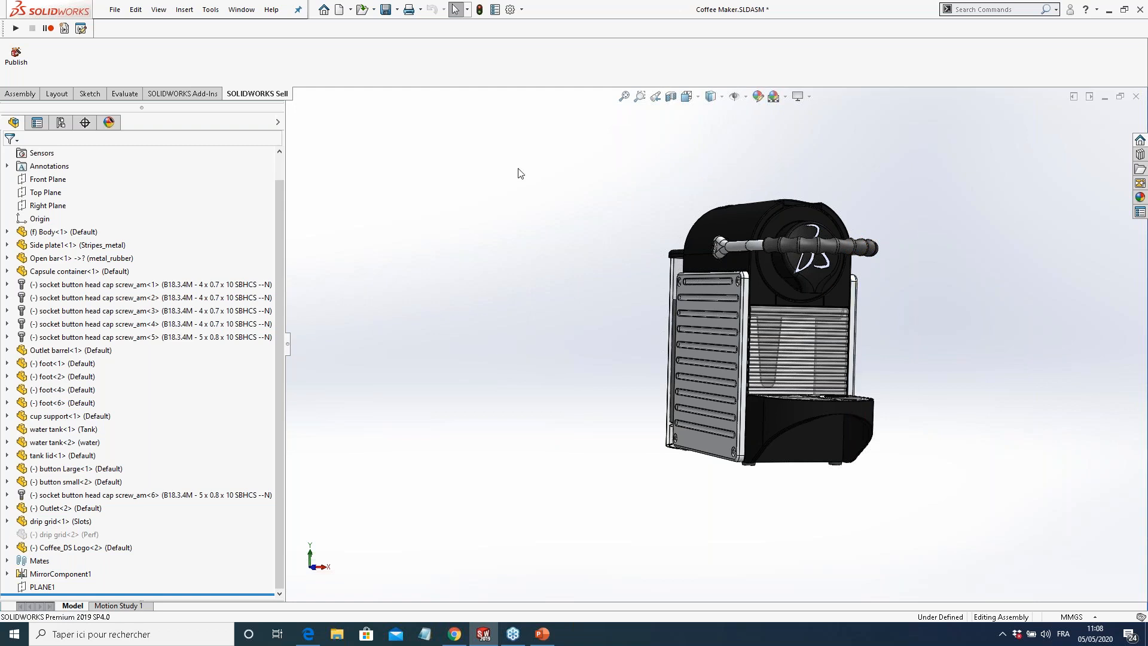
click(16, 60)
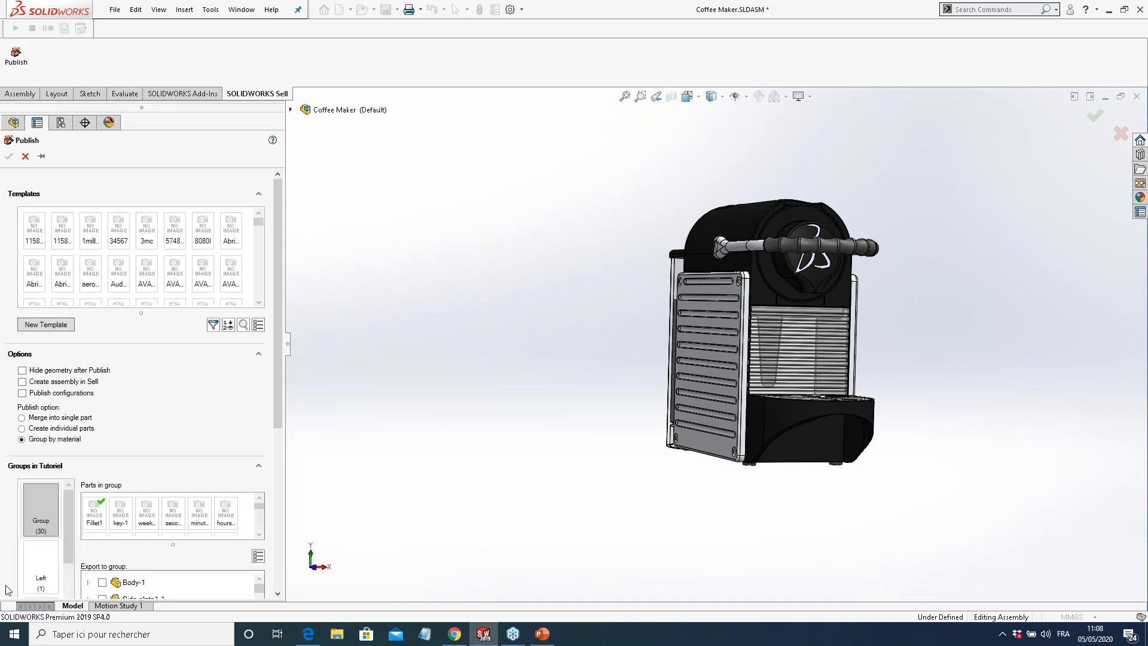
mouse_move(277, 315)
mouse_down()
mouse_move(282, 460)
mouse_move(280, 306)
mouse_up()
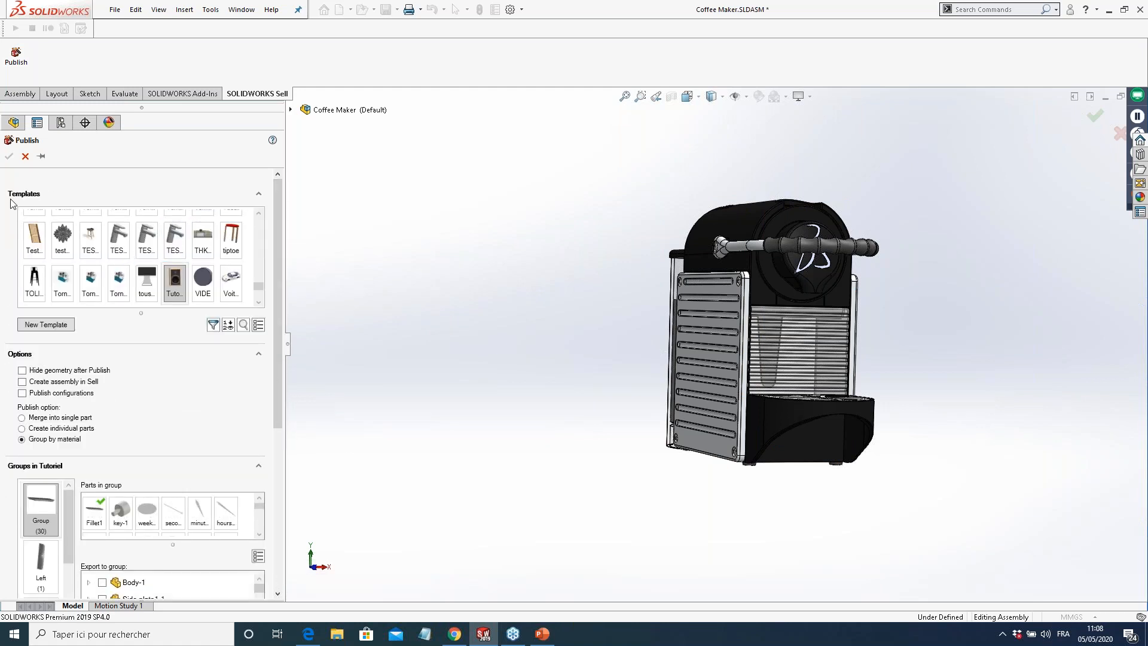
Review the Publish settings for templates, publish options, groups and resolution
scroll(59, 419, down, 3)
scroll(218, 365, down, 3)
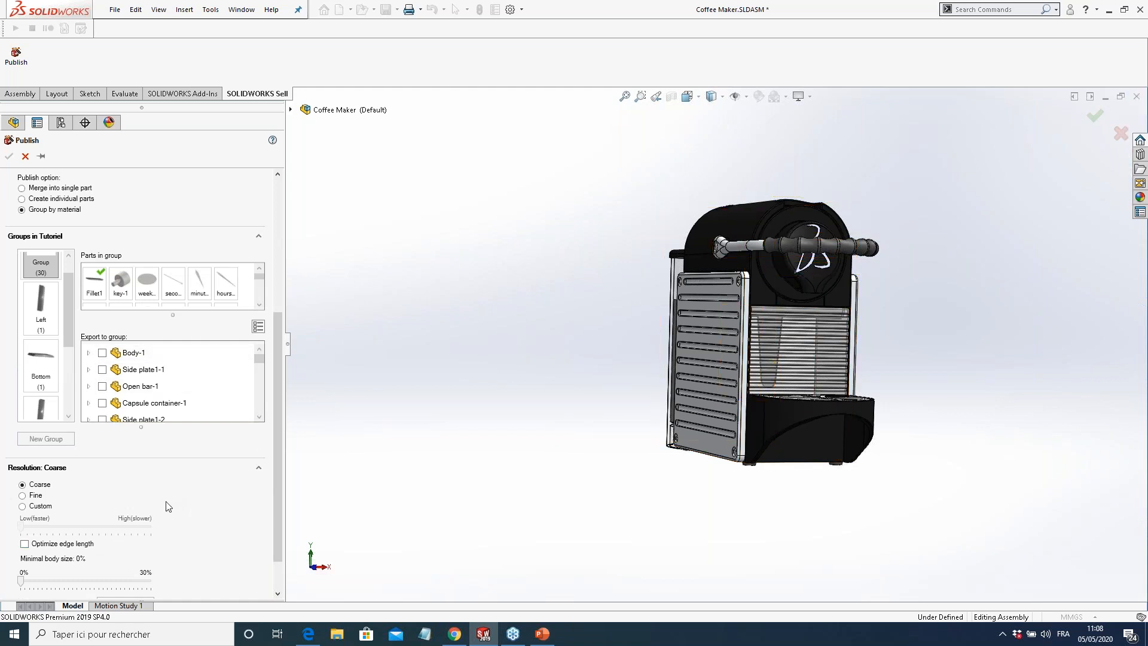
drag(278, 422, 281, 284)
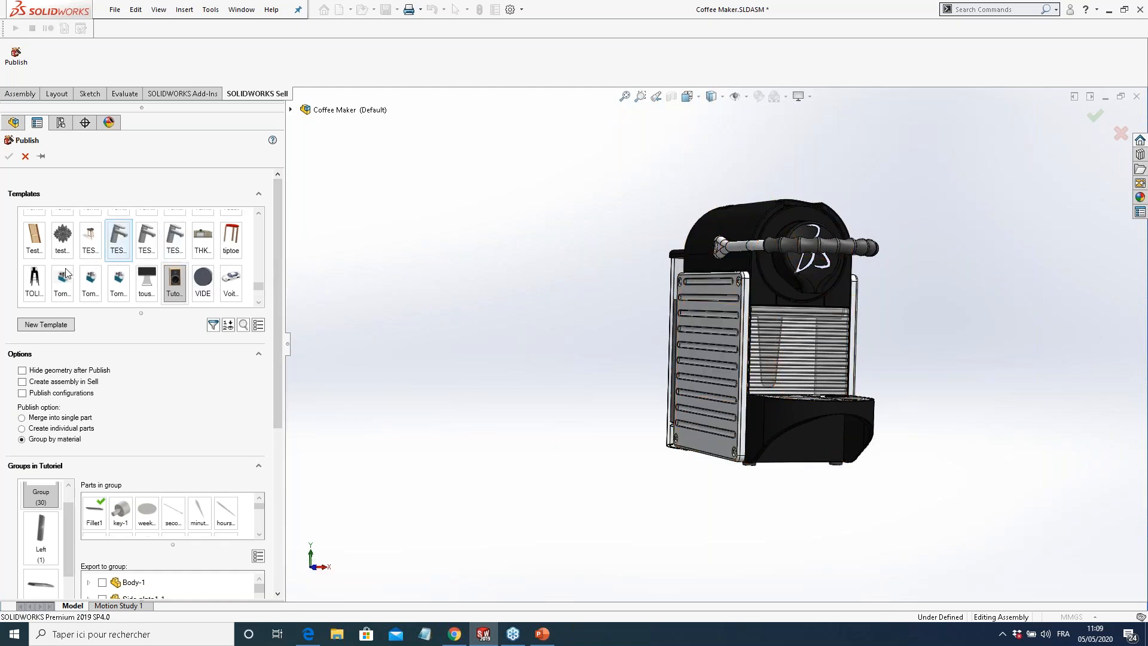
drag(278, 254, 278, 303)
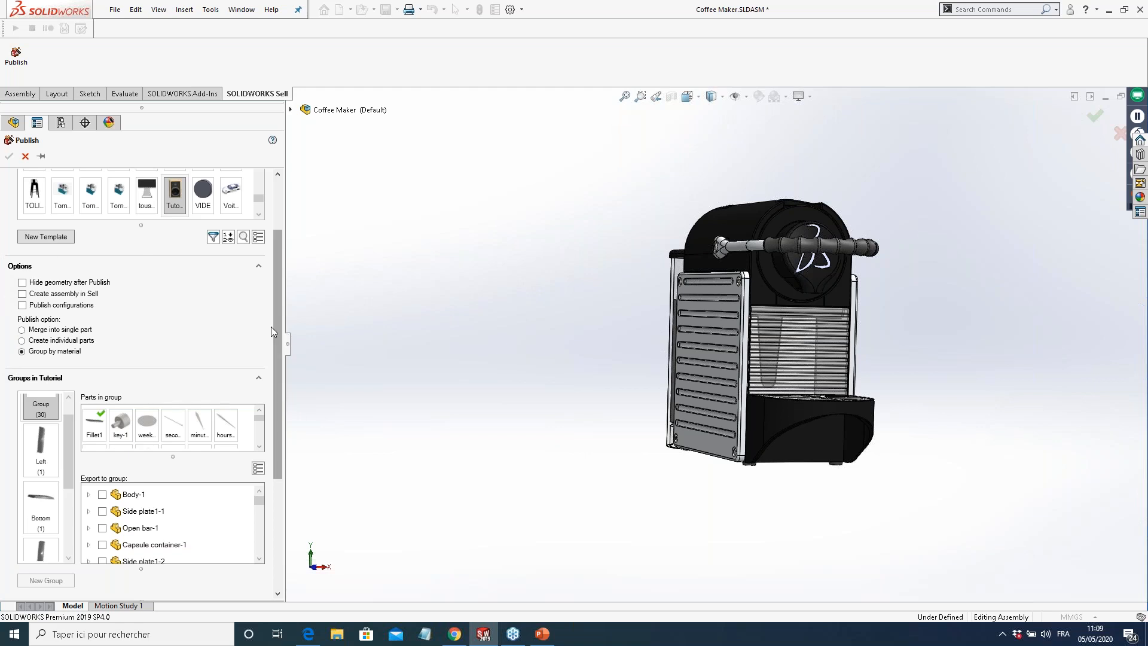
drag(278, 319, 280, 385)
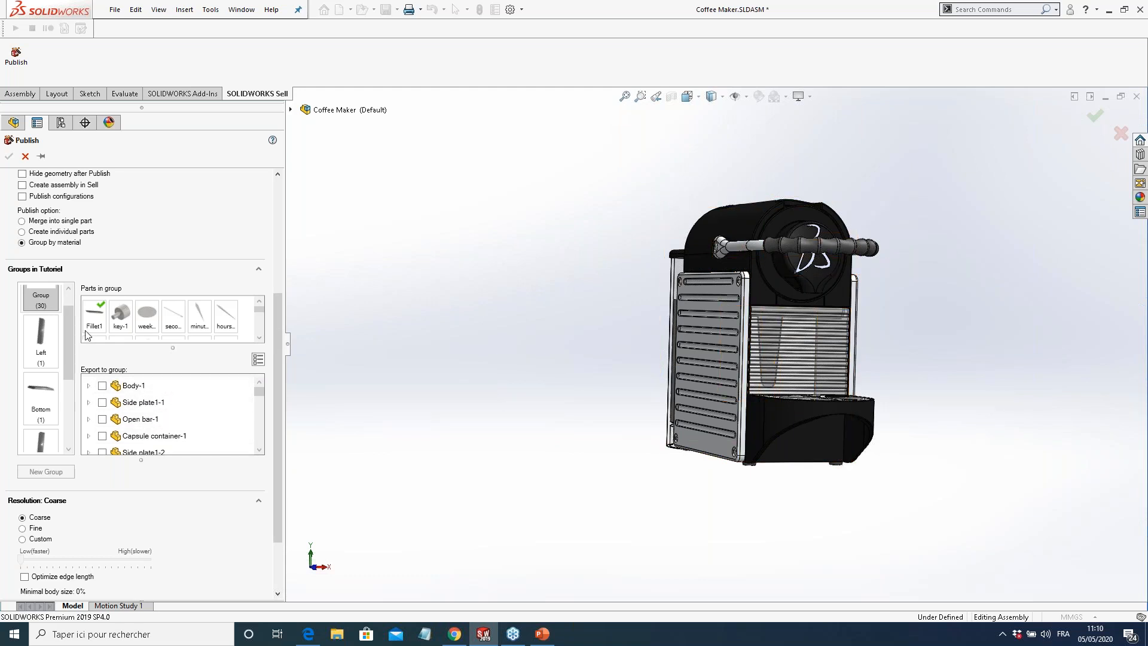
Look through the groups in the Tutoriel template, including the Back group, and examine the resolution settings
drag(70, 315, 72, 299)
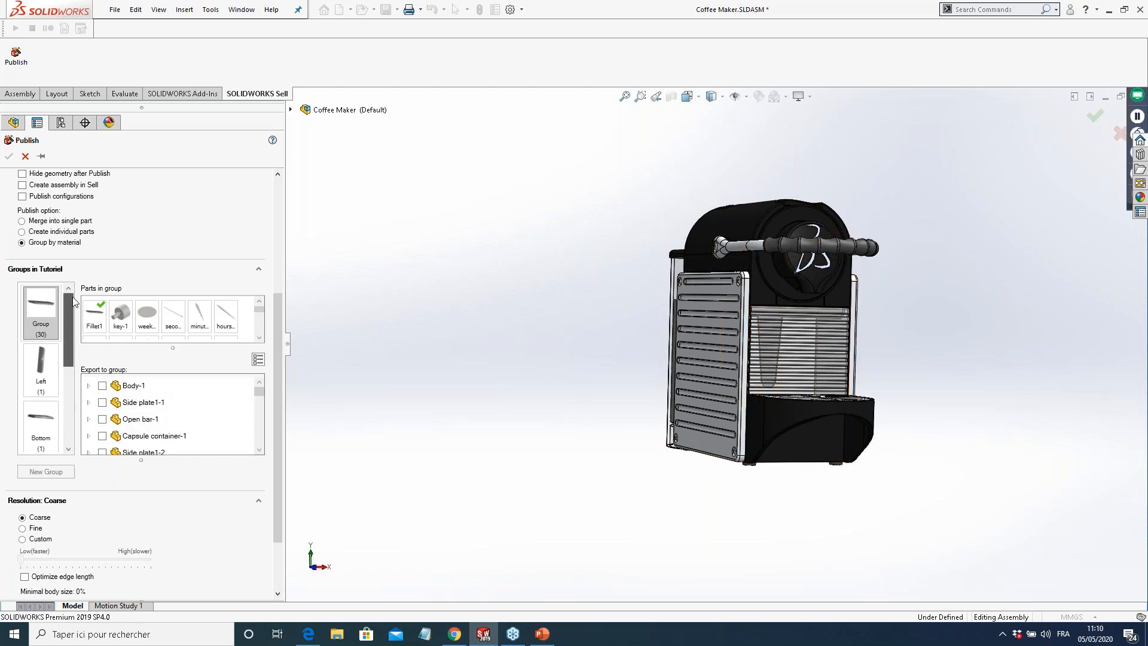
scroll(45, 335, down, 2)
scroll(43, 335, down, 2)
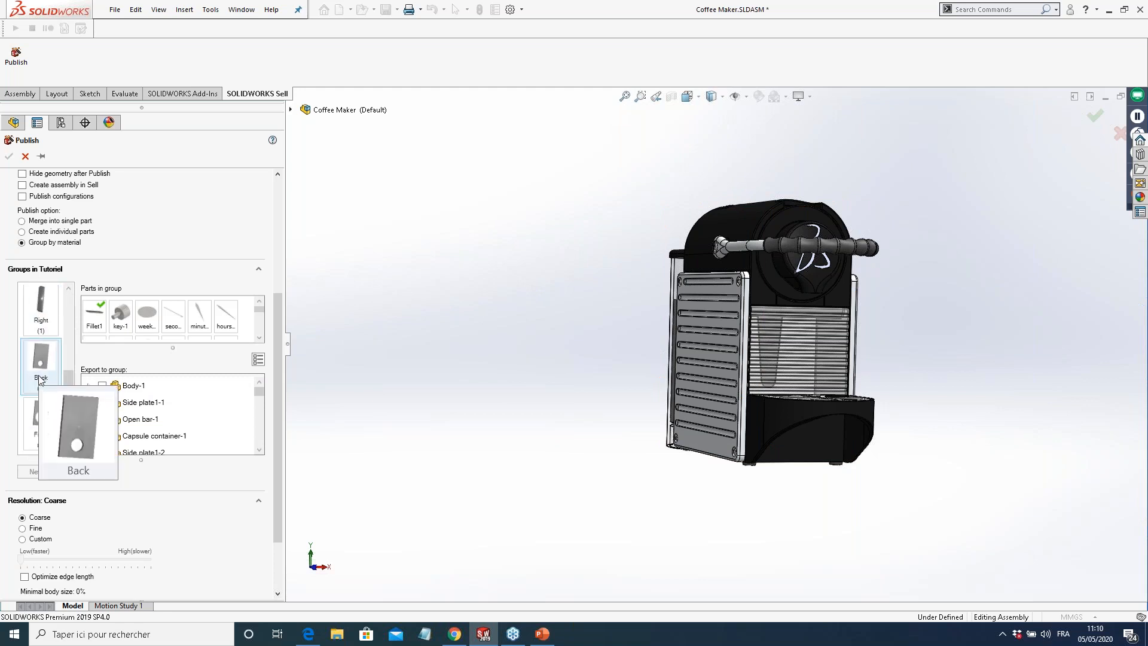
scroll(41, 370, up, 1)
scroll(38, 364, up, 2)
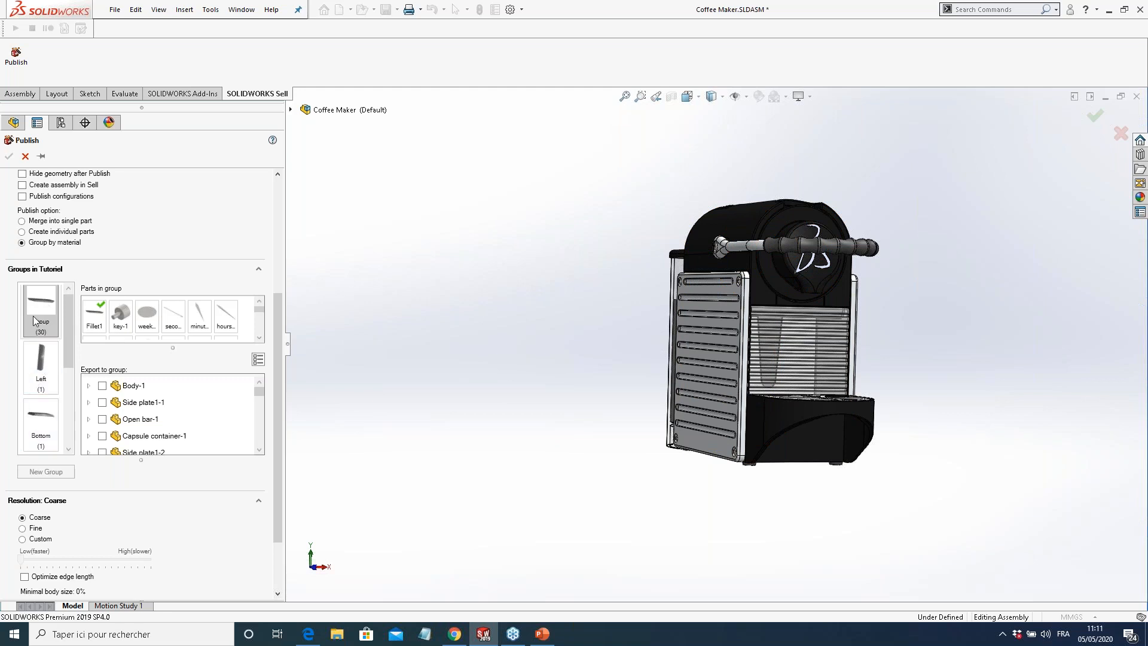
mouse_move(36, 353)
mouse_move(45, 325)
mouse_move(279, 320)
mouse_down()
mouse_move(275, 235)
mouse_move(262, 332)
mouse_up()
scroll(179, 419, down, 3)
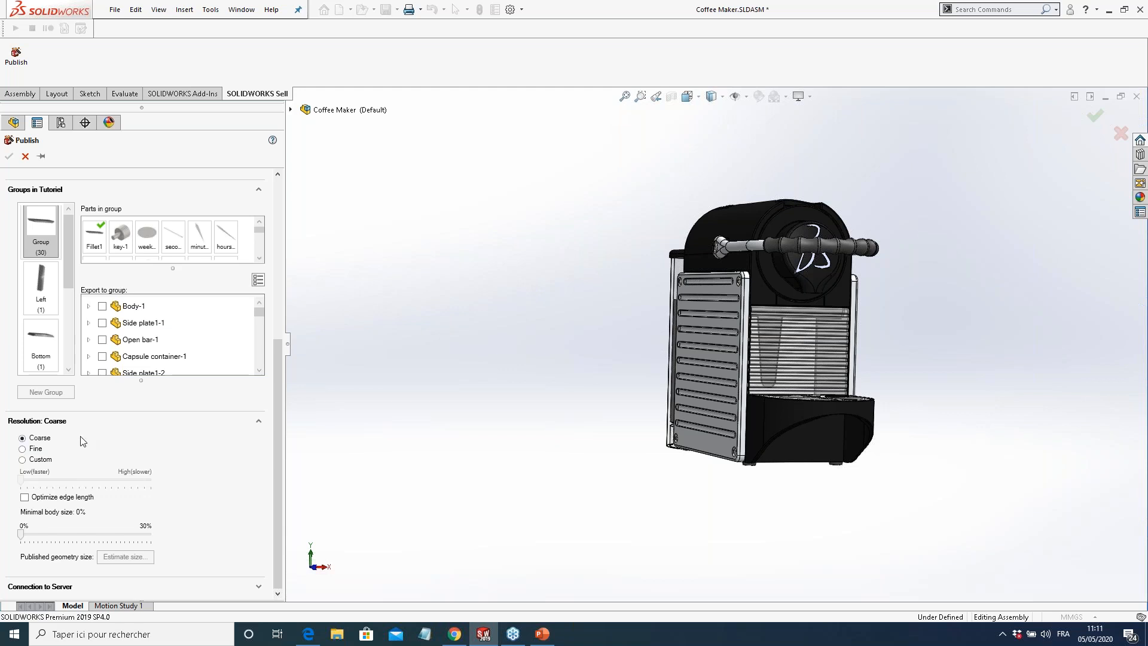
Create a new publishing template for the coffee maker assembly
drag(278, 437, 280, 261)
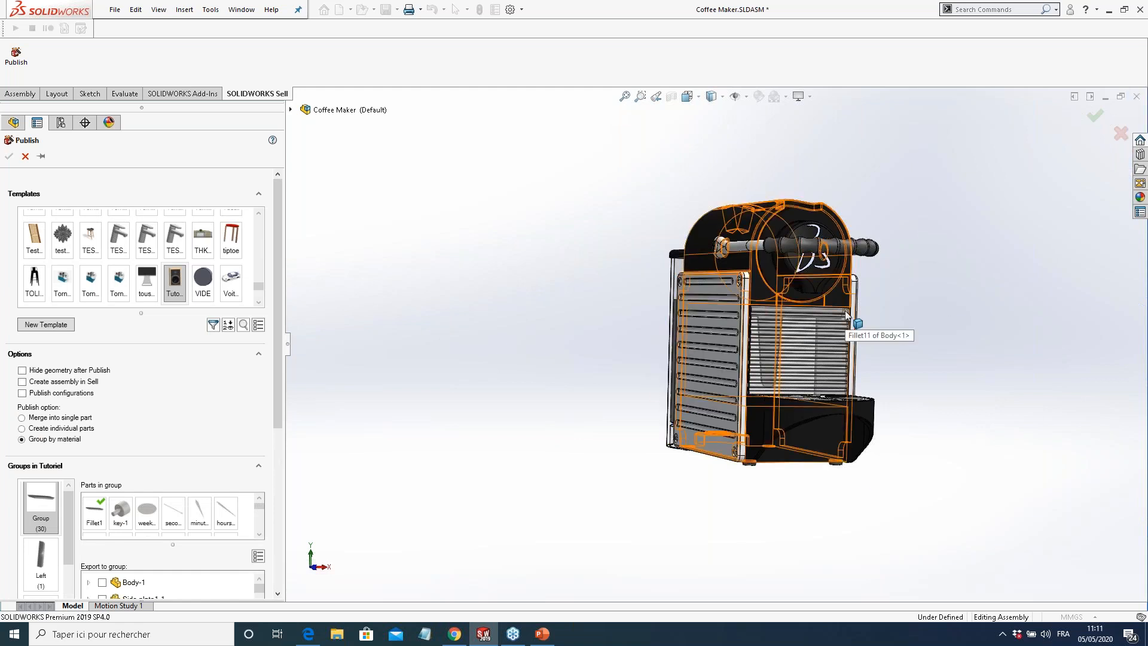
scroll(854, 333, down, 3)
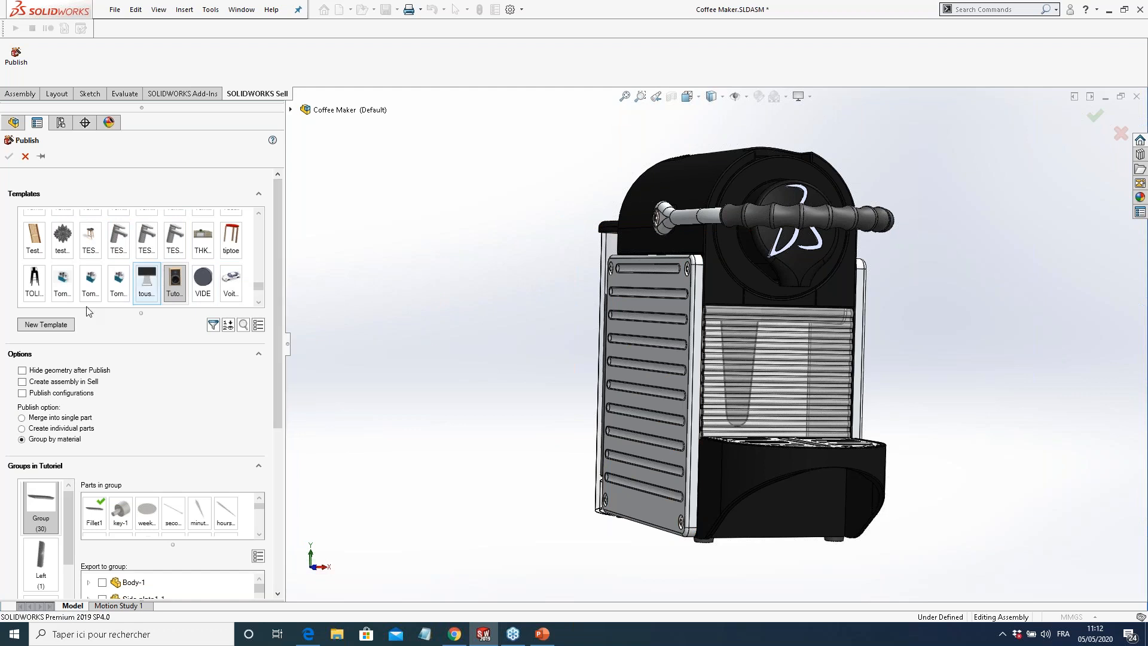
click(48, 326)
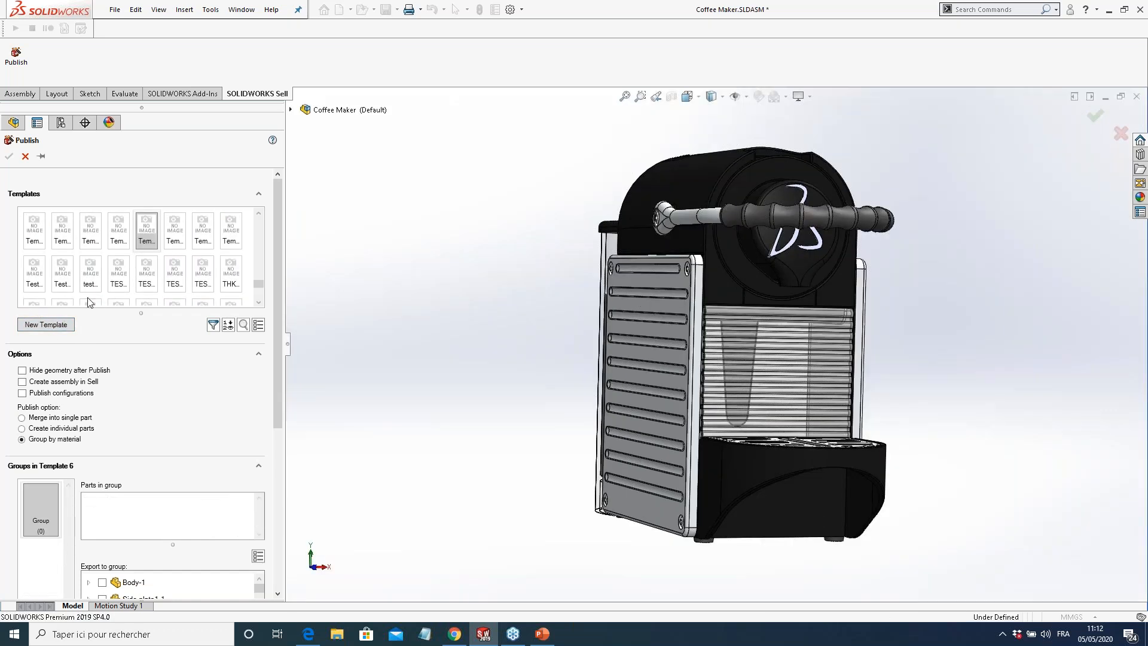
Rename the new template as Caffe
mouse_move(151, 222)
click(158, 203)
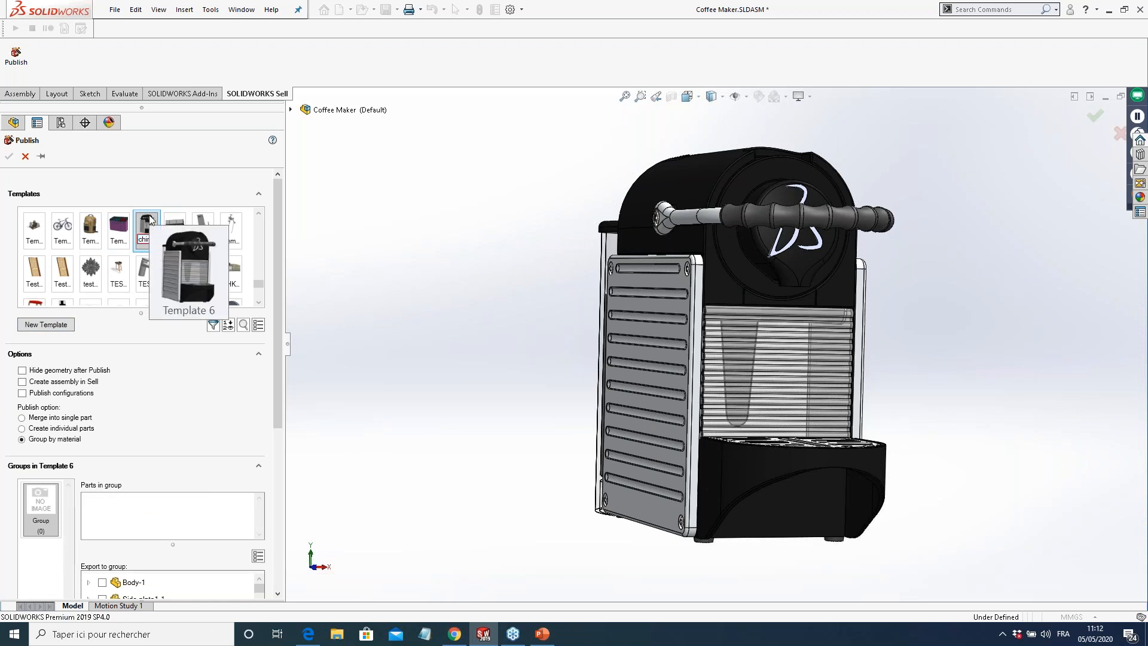
mouse_move(227, 261)
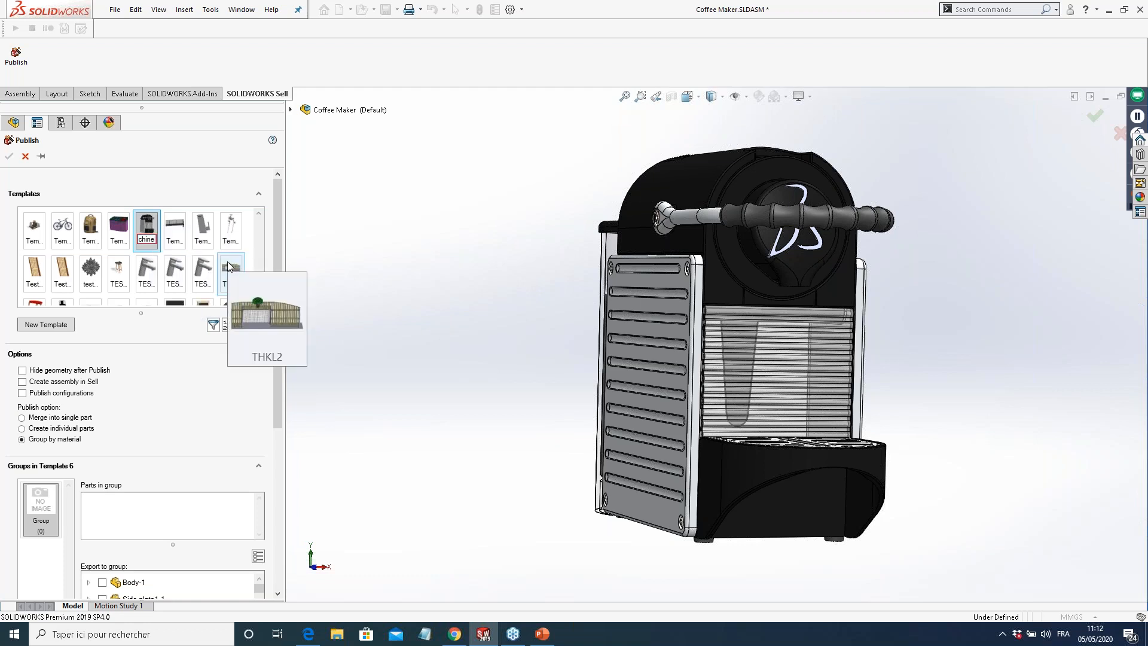
key(BackSpace)
key(BackSpace)
key(BackSpace)
key(BackSpace)
key(BackSpace)
key(BackSpace)
key(BackSpace)
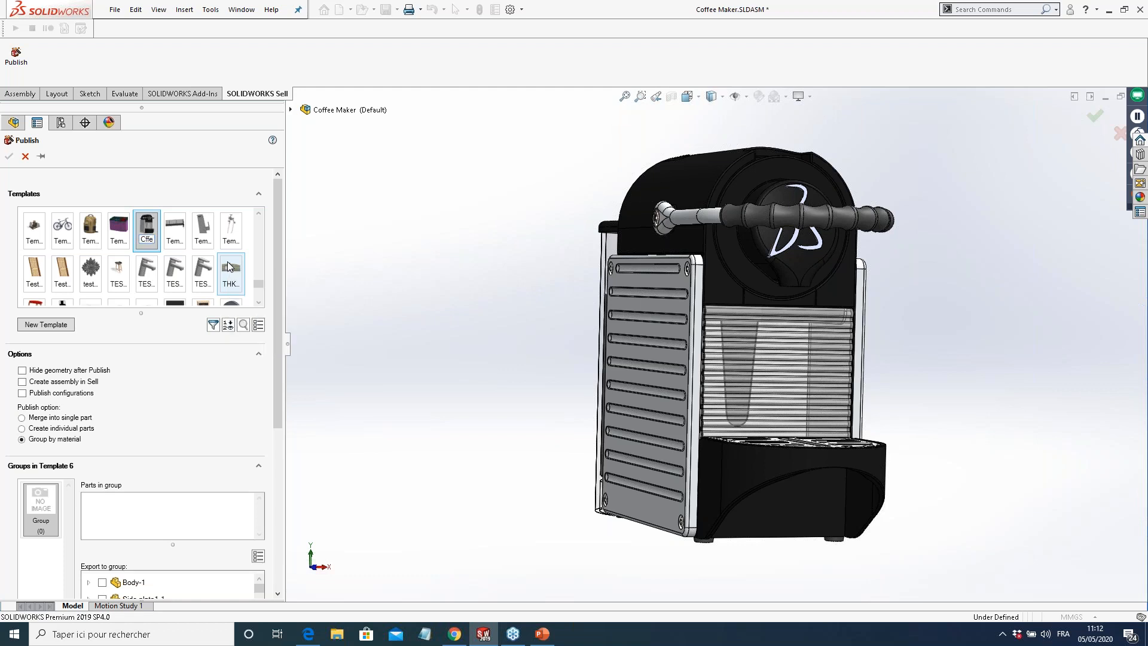
text(a)
key(Return)
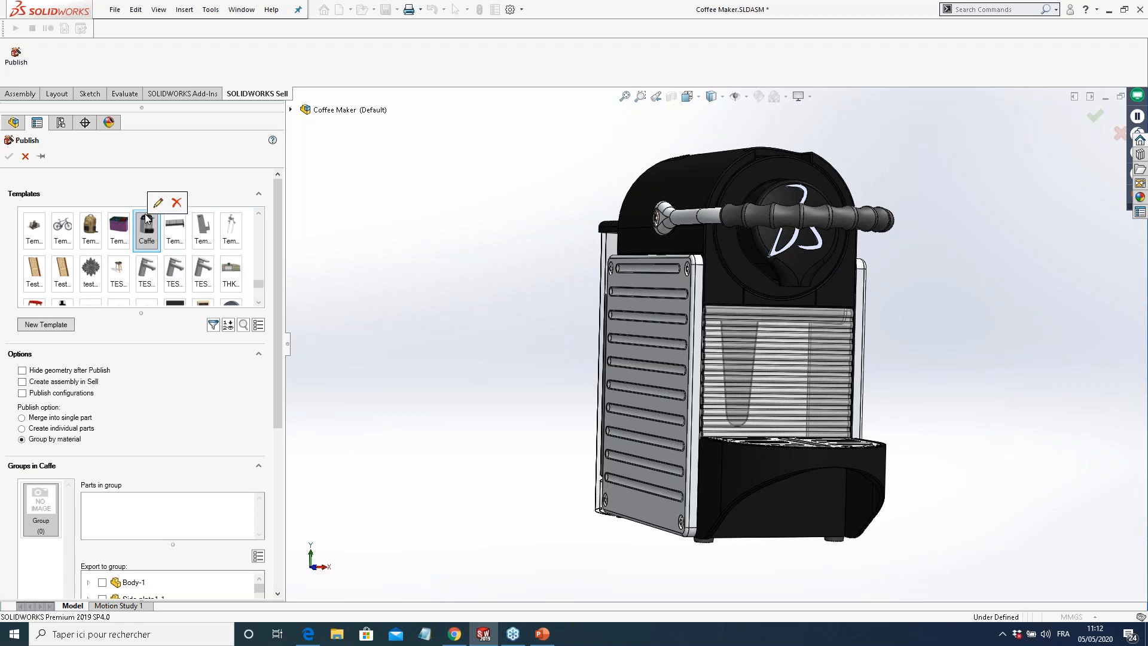
Set the Caffe template to hide the geometry after publishing and to create individual parts
scroll(141, 330, down, 1)
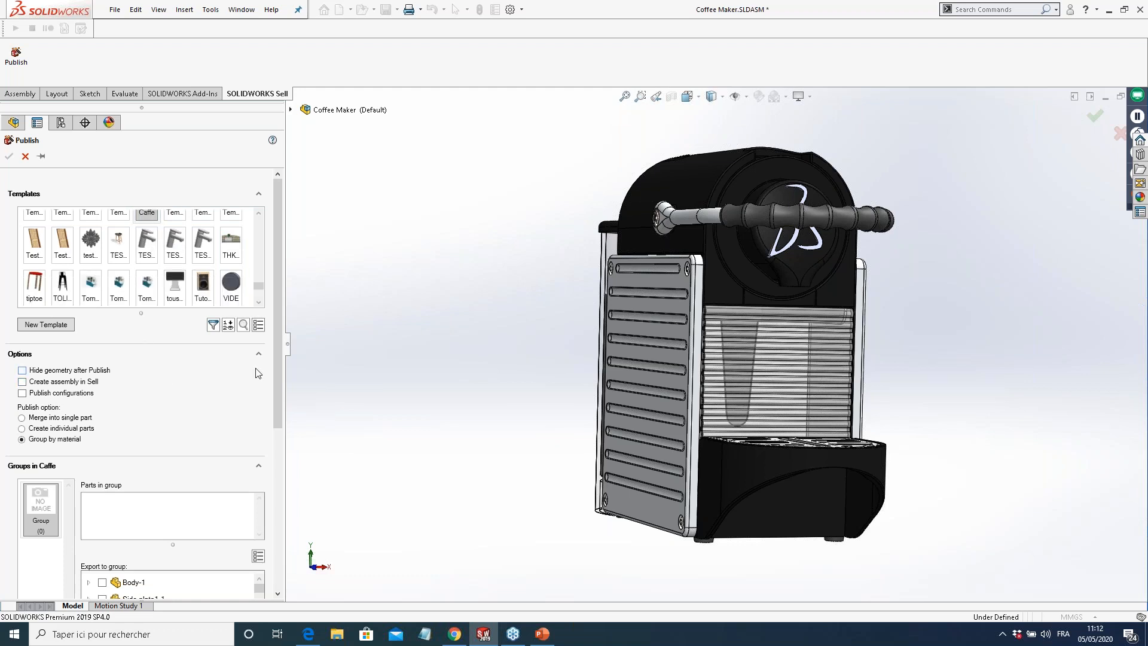
drag(277, 349, 271, 411)
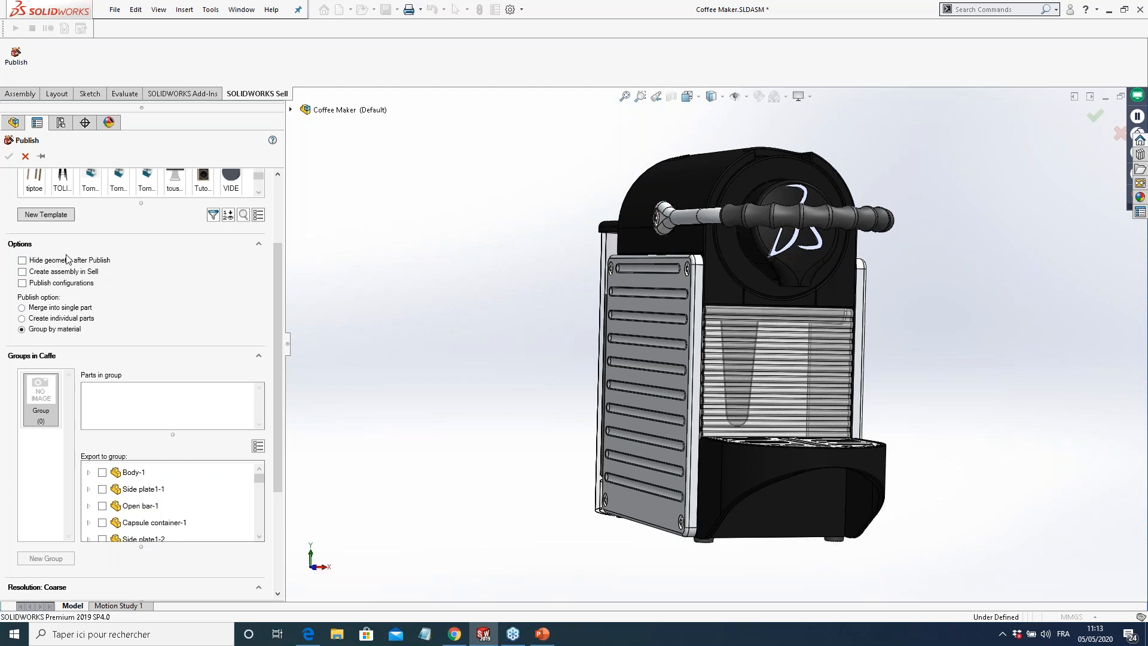
click(36, 262)
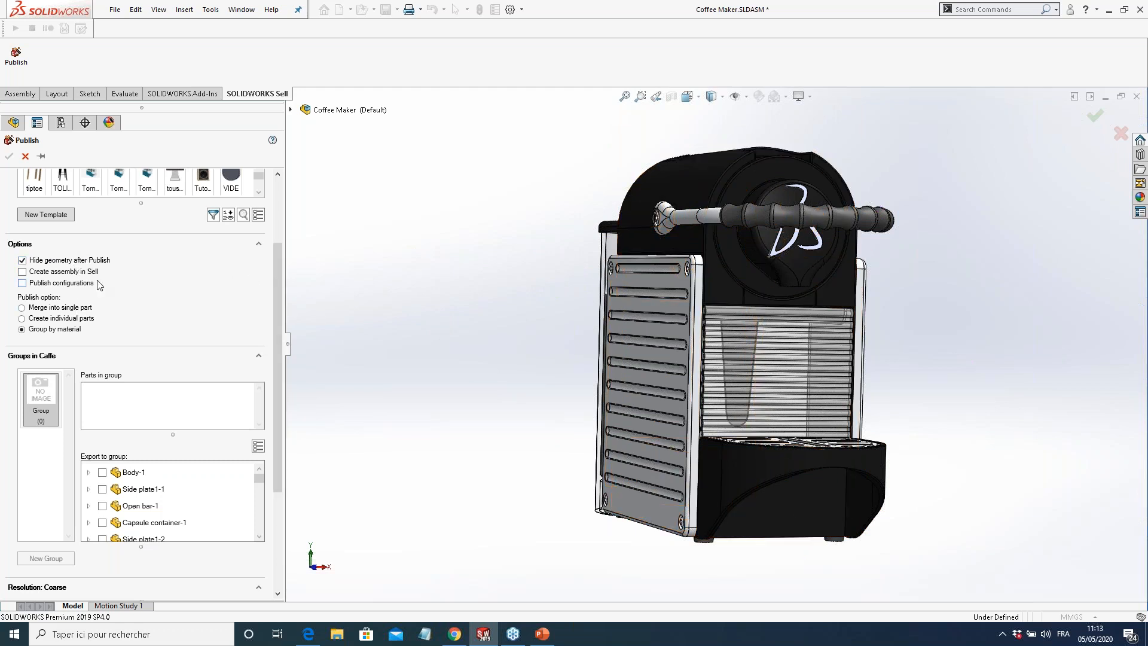
click(47, 321)
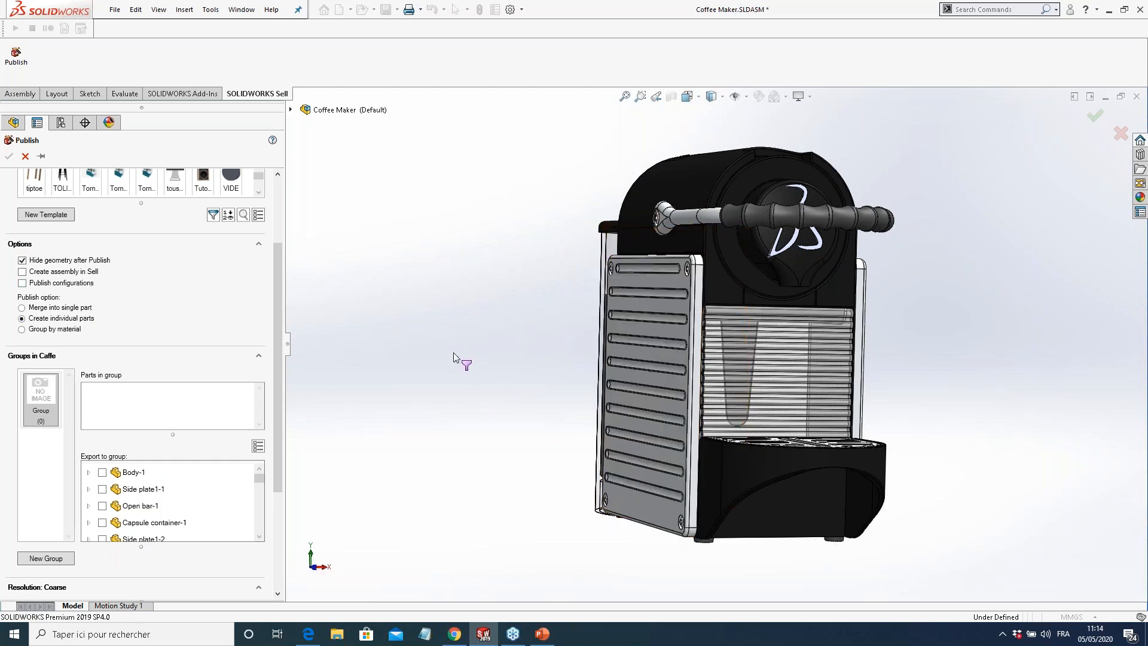
Rename the Caffe template's default group as Plaque1
mouse_move(38, 414)
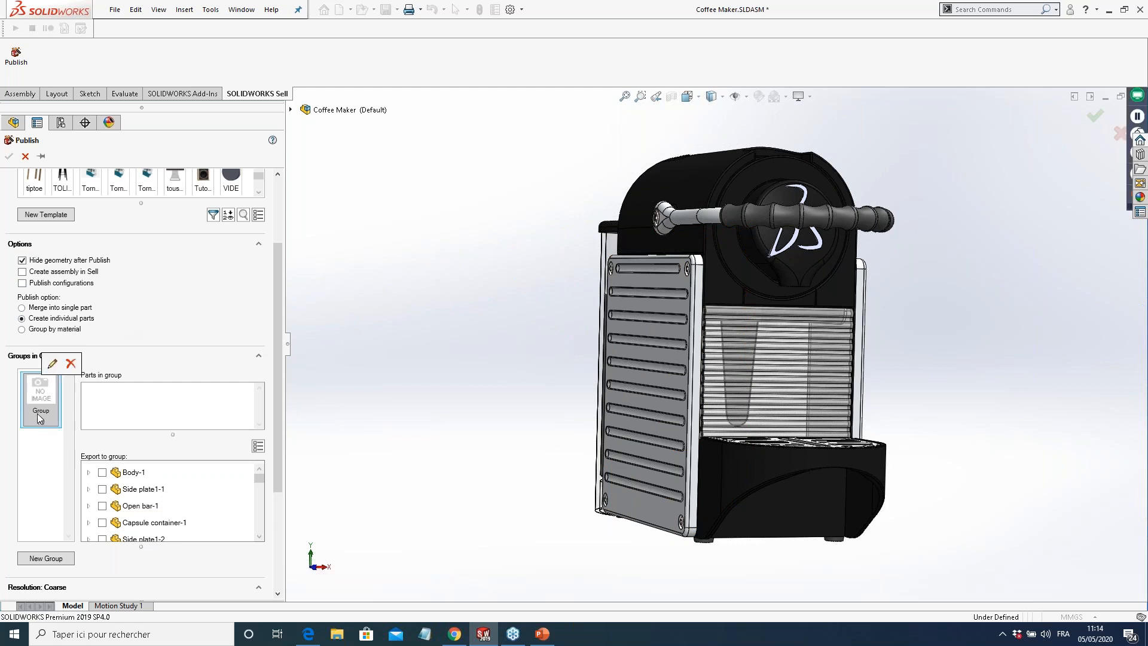
click(52, 363)
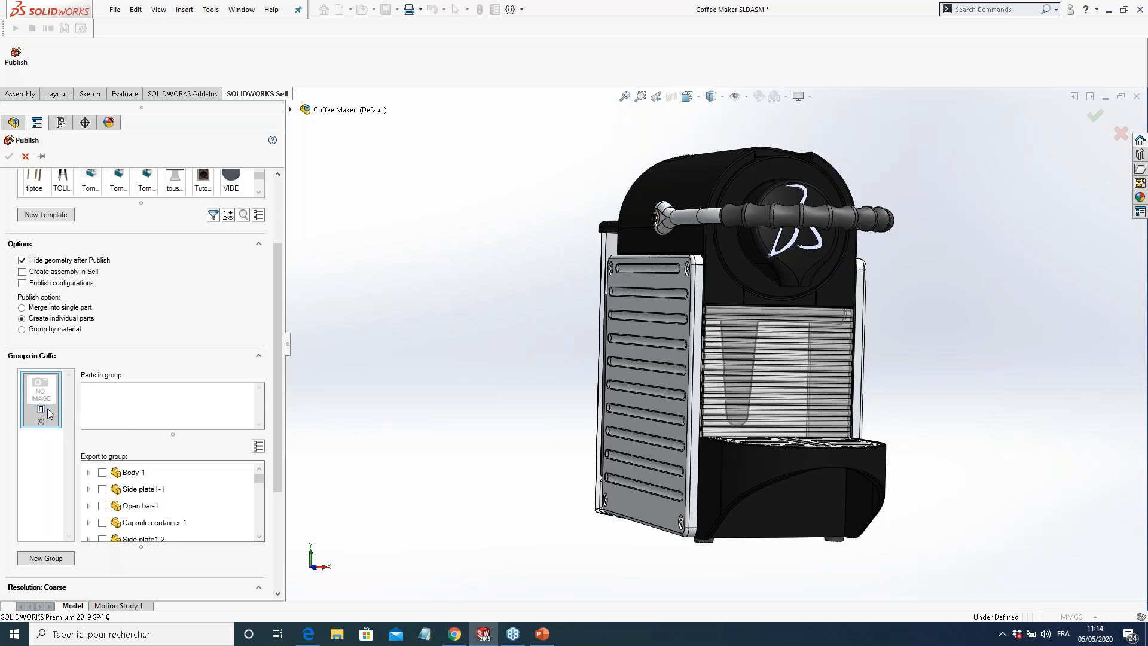
text(Plaque)
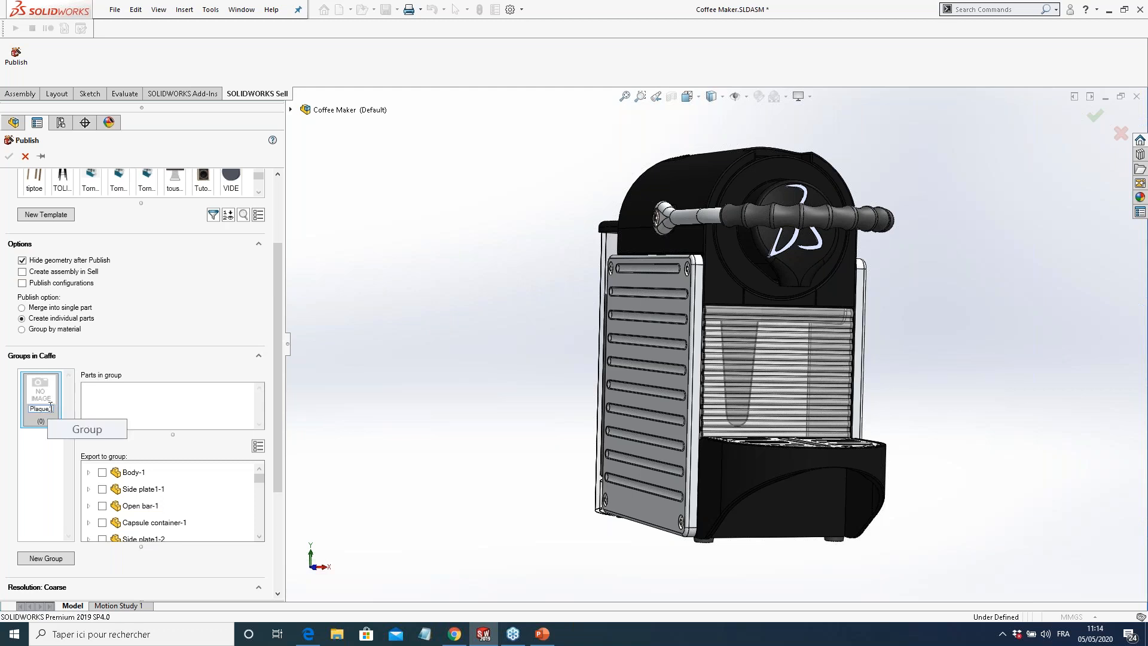
text(1)
key(Return)
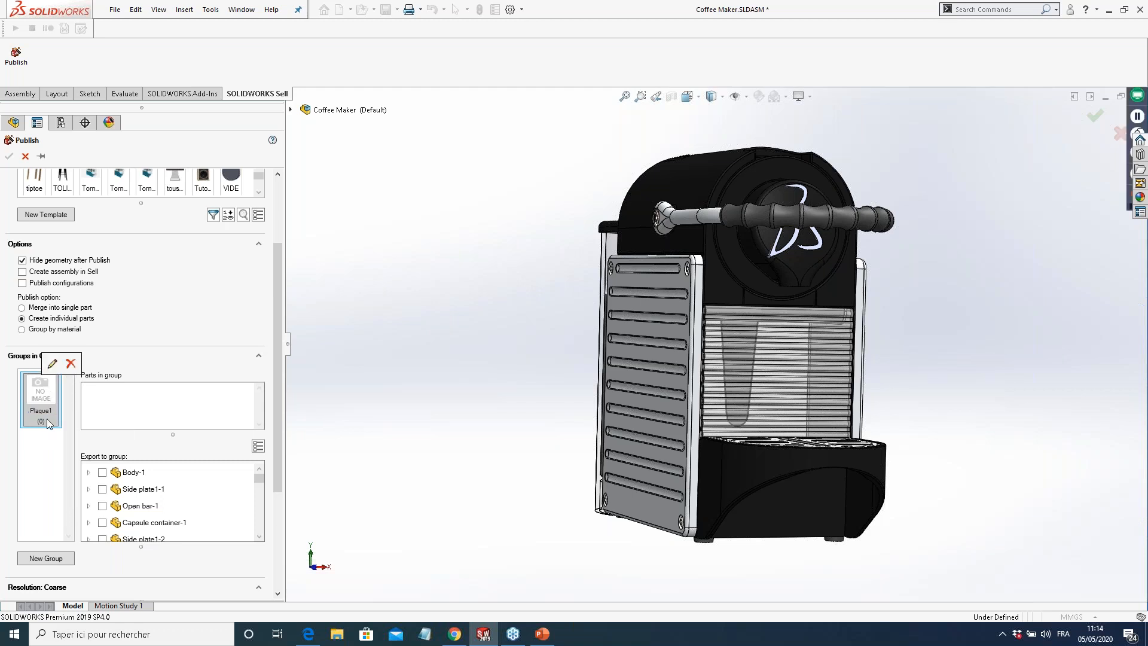
Add a second group to the Caffe template and name it Plaque2
click(40, 560)
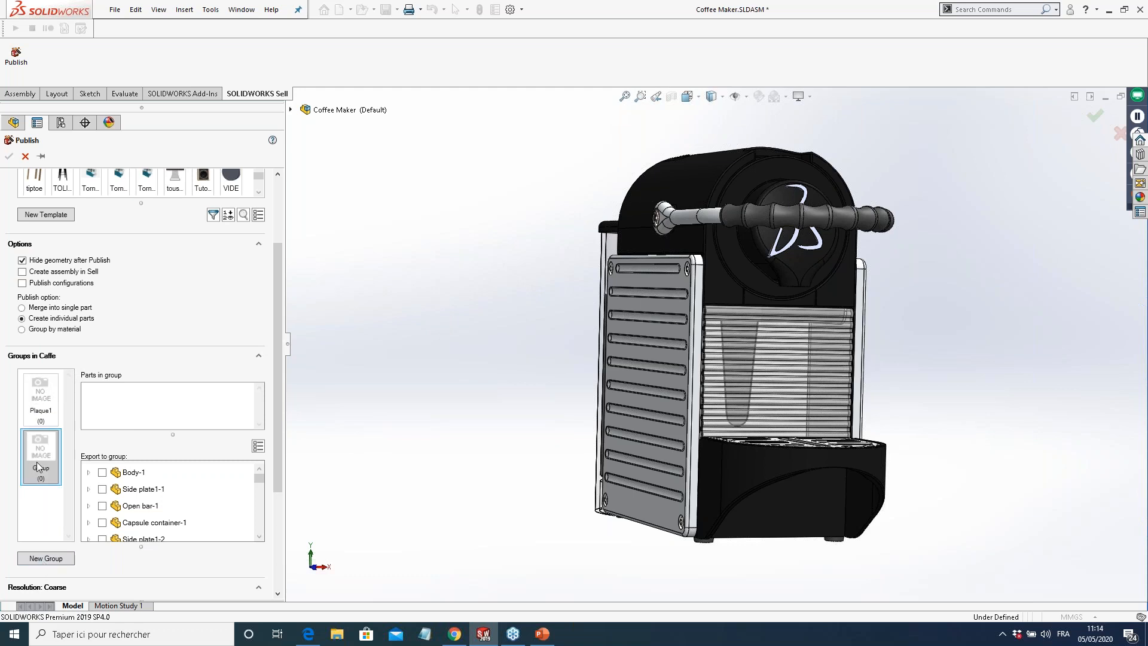
click(48, 430)
text(Pl)
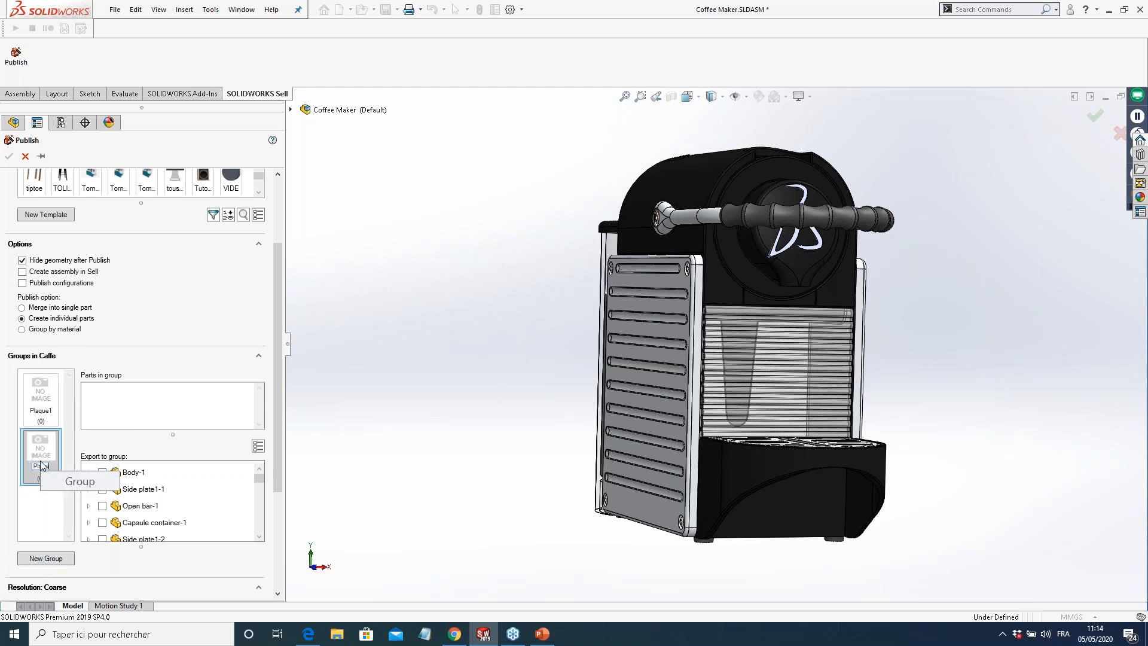
text(aque2)
key(Return)
Enable Publish configurations and assign the whole Side plate1-2 component, rather than only its Shell1 body, to the Plaque1 group
click(48, 415)
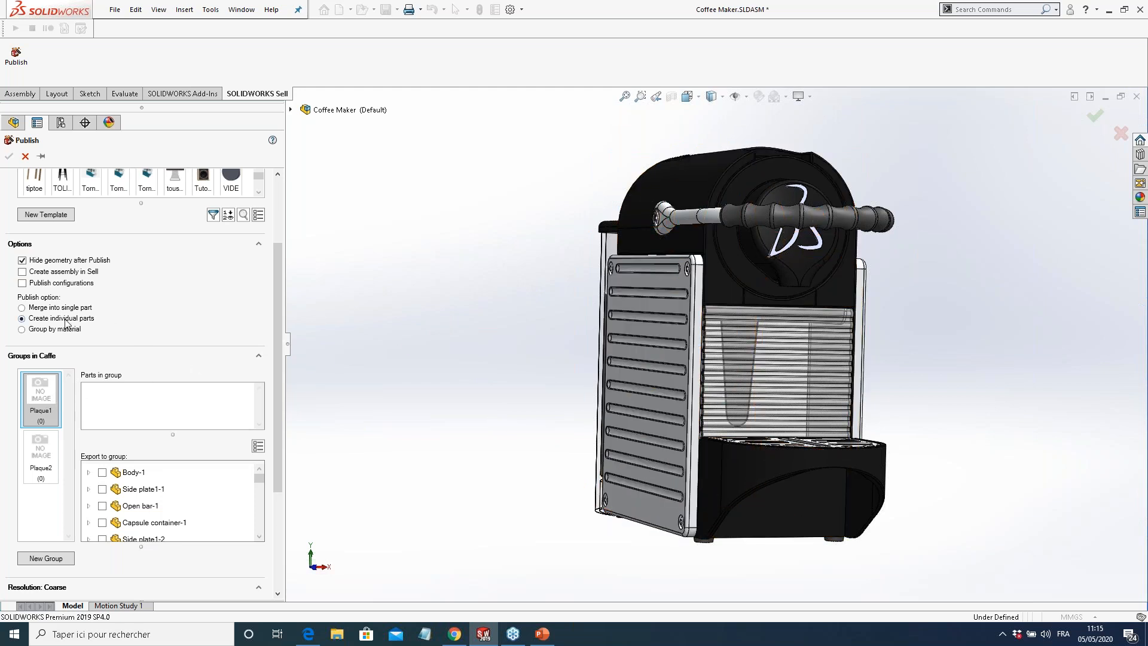
click(22, 283)
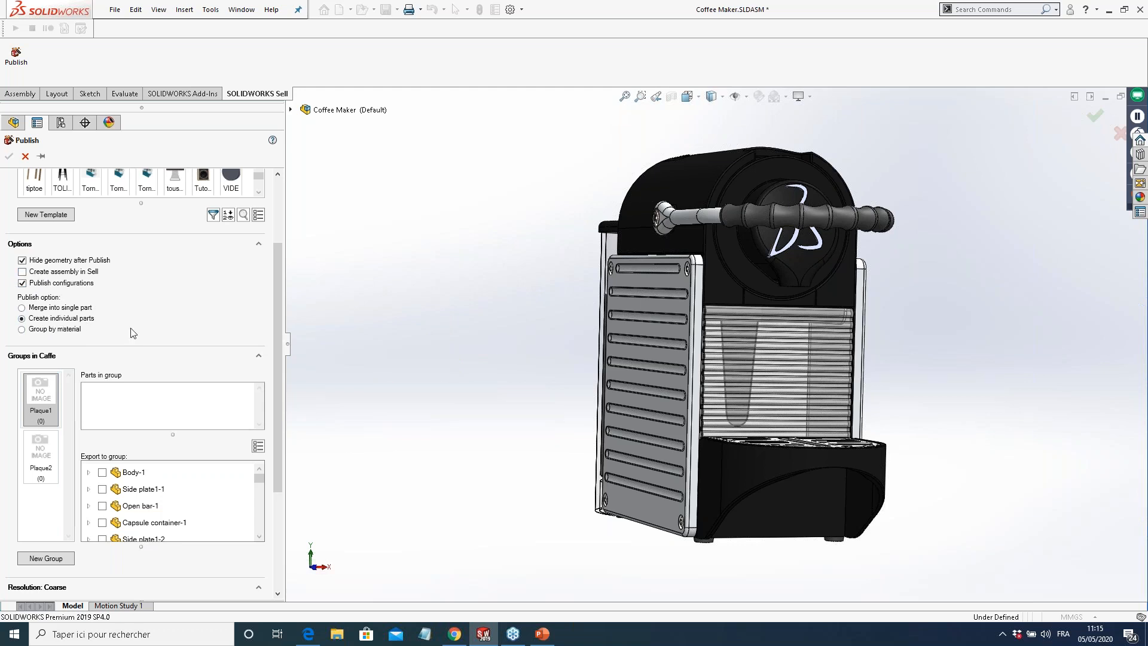
click(648, 374)
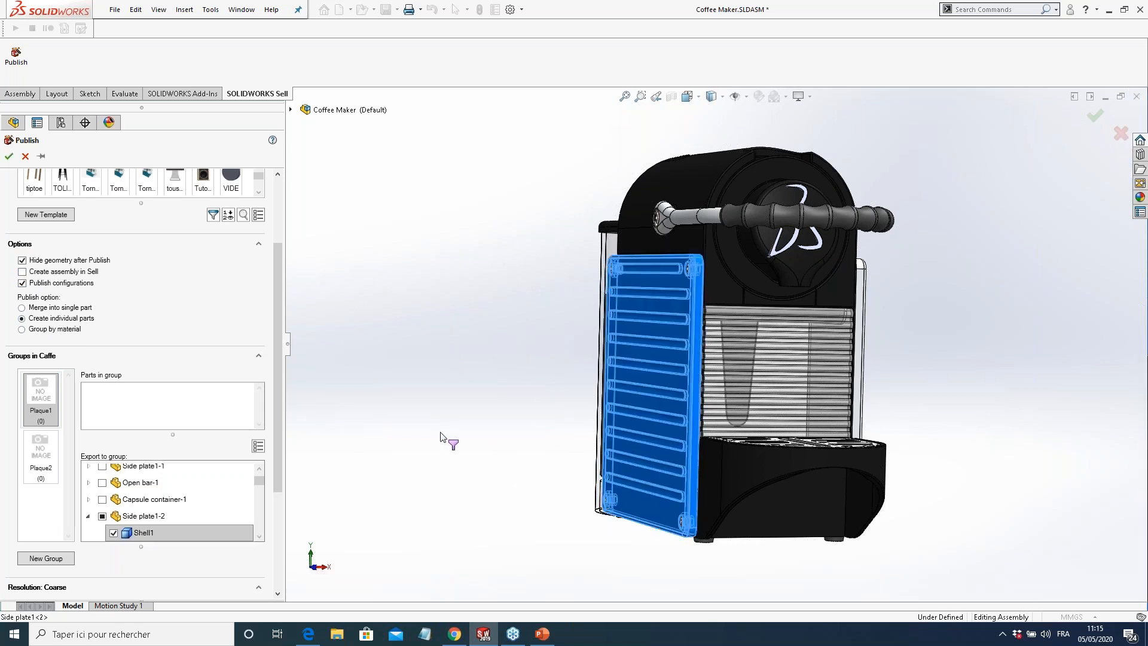
click(102, 516)
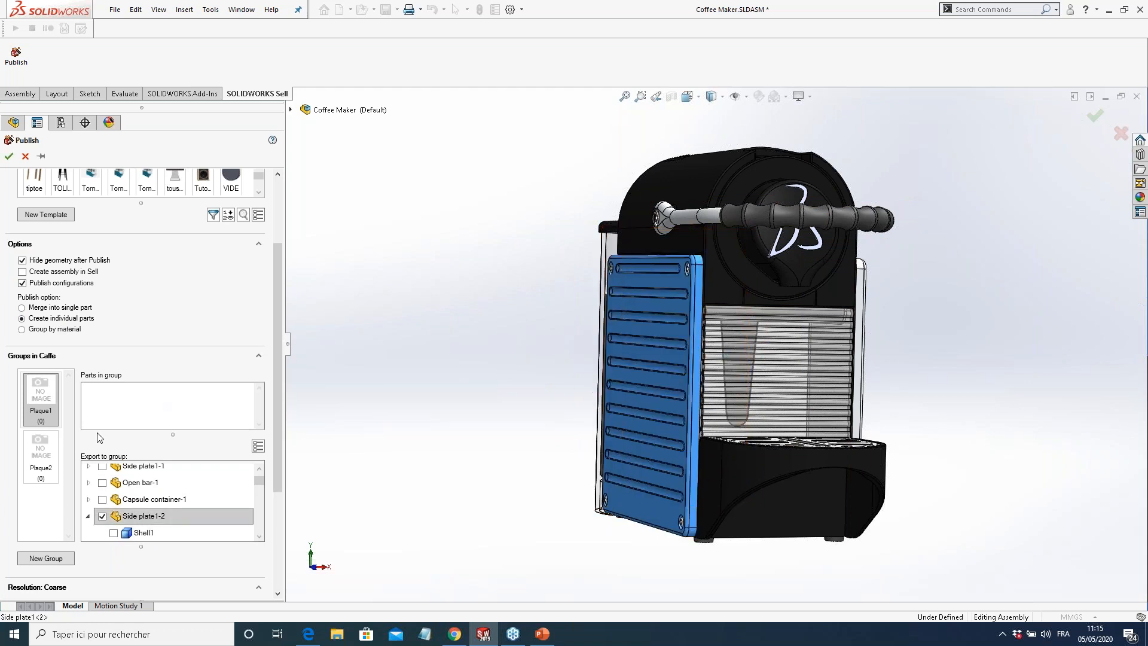
Assign the whole Side plate1-1 component, rather than only its Shell1 body, to the Plaque2 group
click(49, 454)
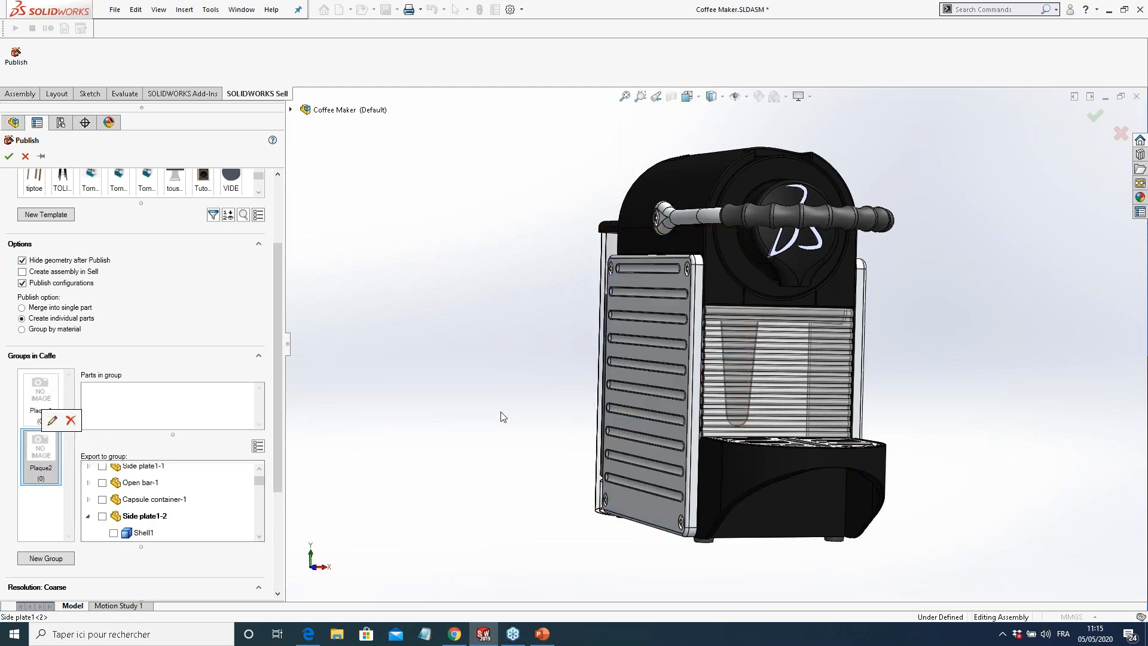
click(860, 311)
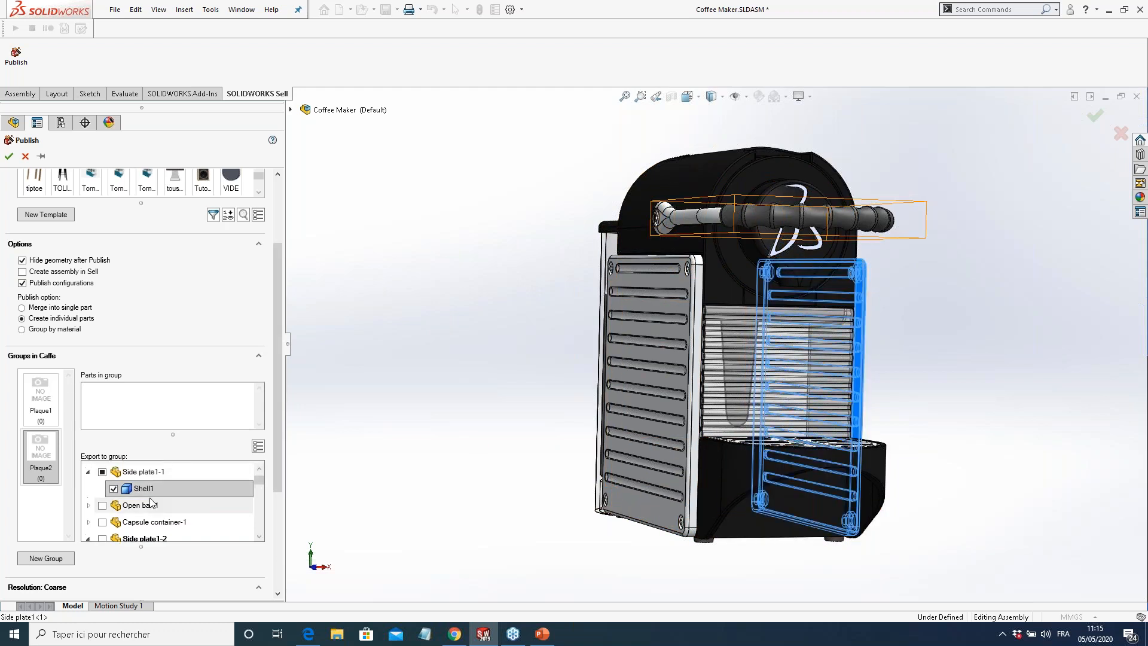
scroll(120, 495, up, 1)
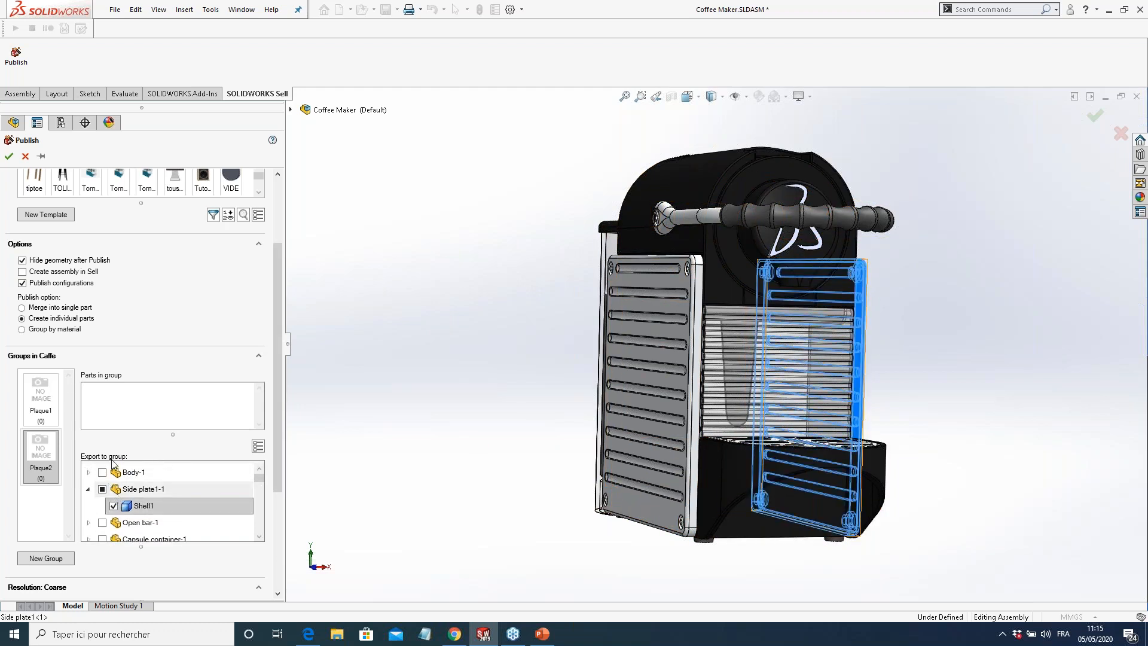
scroll(129, 493, down, 1)
scroll(135, 494, down, 2)
scroll(137, 485, up, 2)
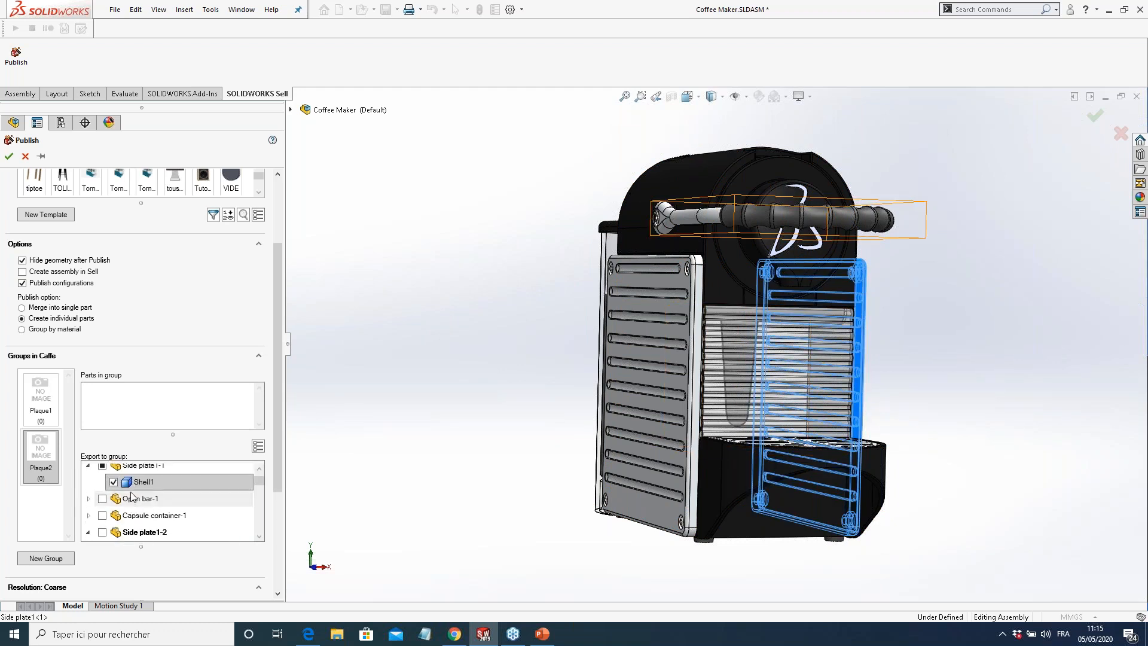
scroll(128, 497, up, 1)
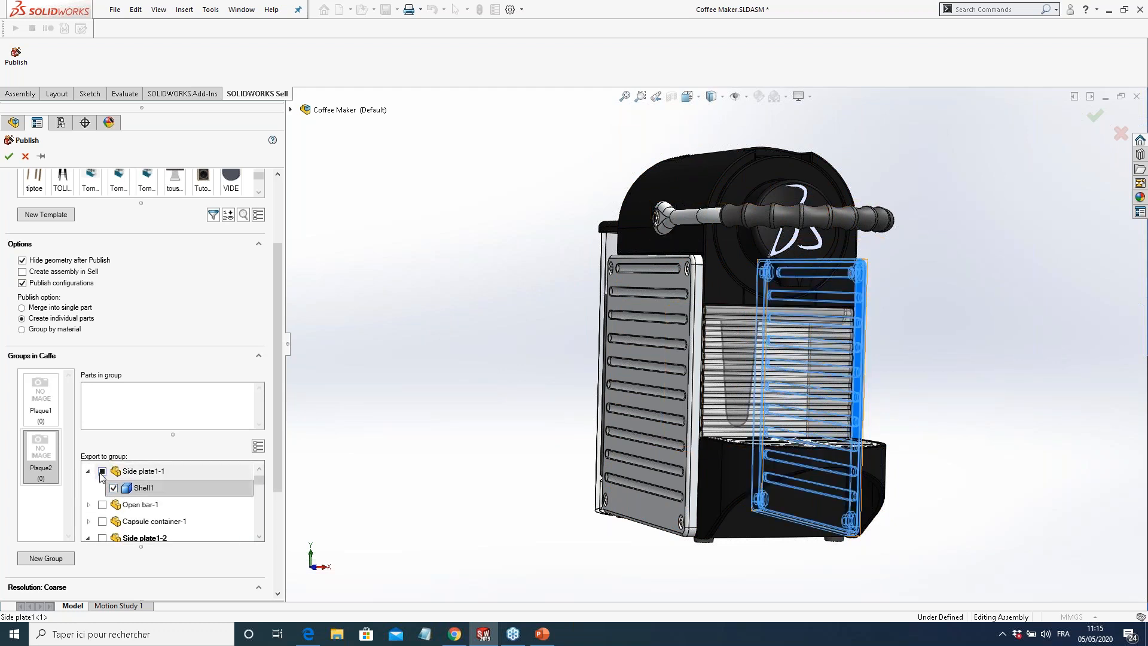
click(102, 472)
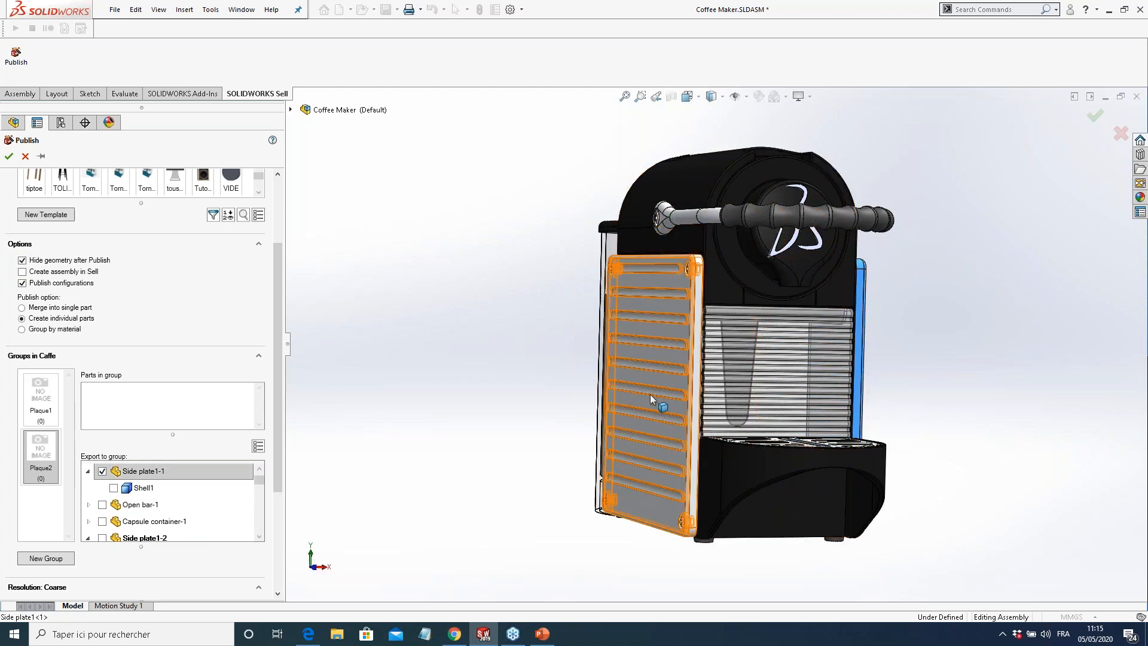
Check on the coffee maker which side plate belongs to the Plaque1 group and which to the Plaque2 group
middle_drag(517, 400, 465, 397)
key(ctrl+1)
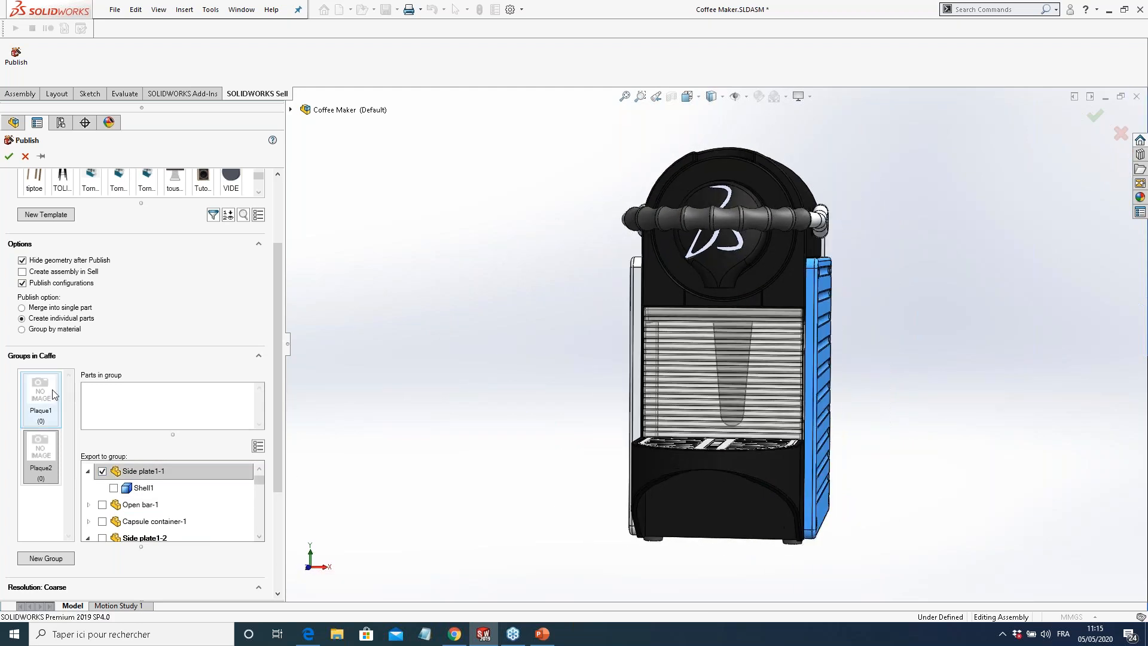
click(57, 404)
click(37, 450)
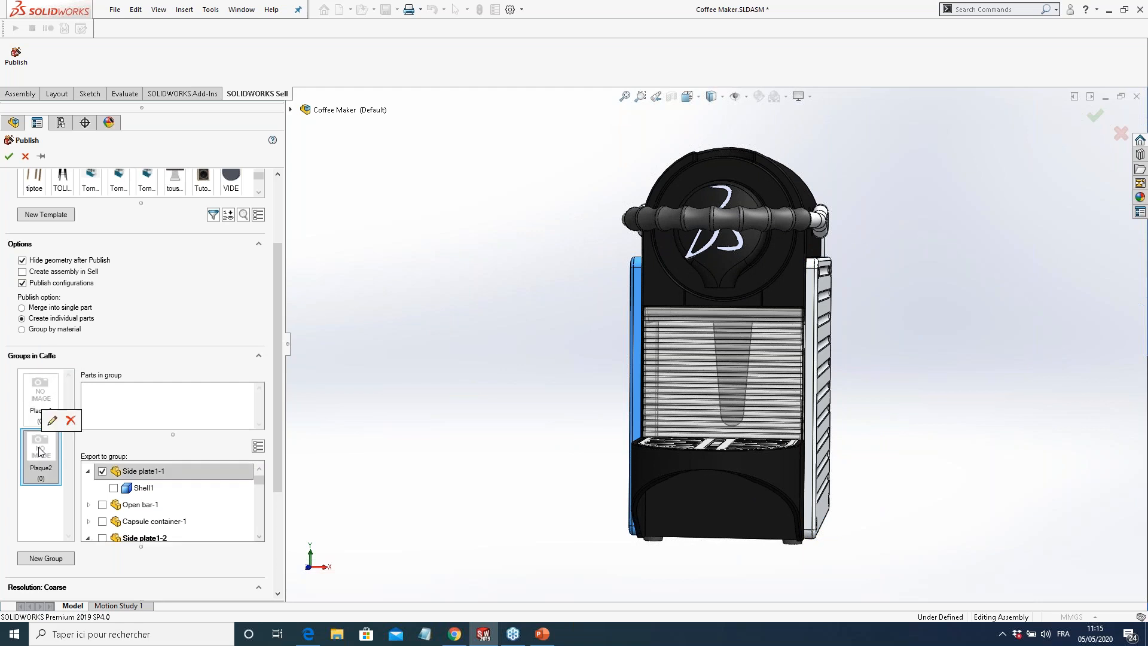
click(34, 400)
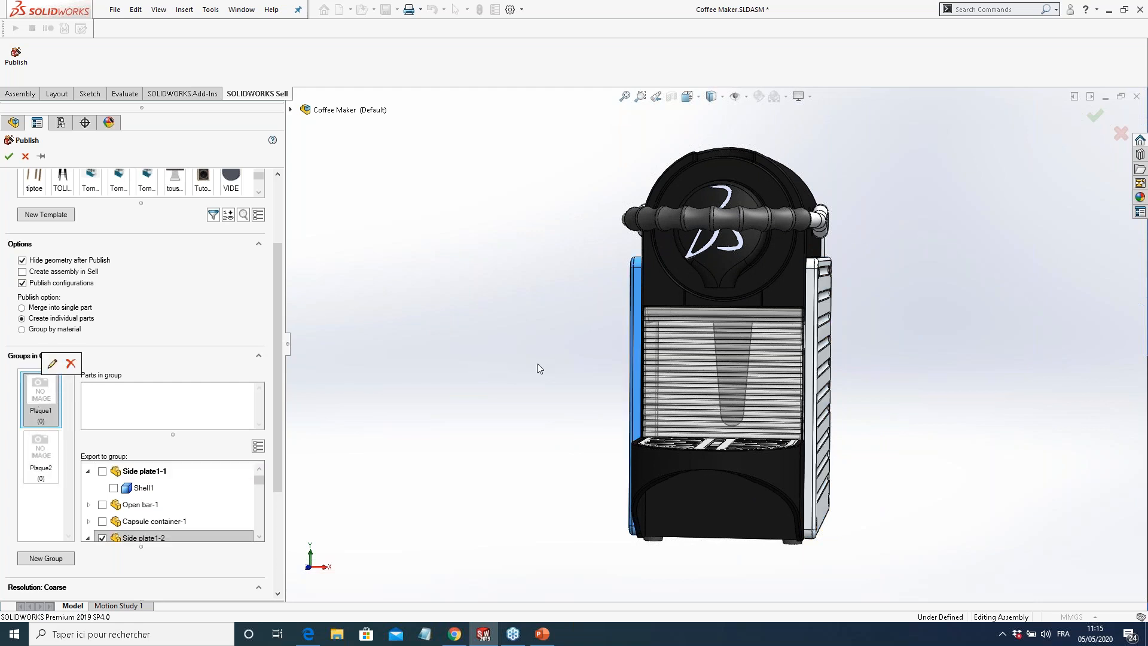
scroll(524, 363, up, 2)
scroll(525, 367, down, 2)
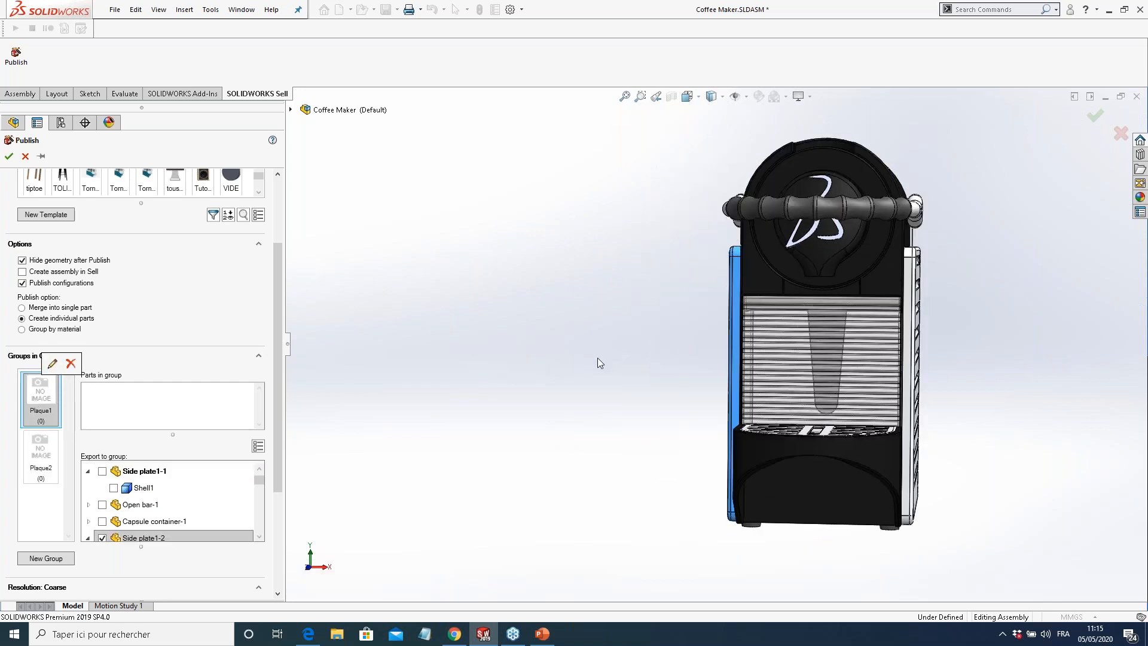
scroll(640, 357, up, 2)
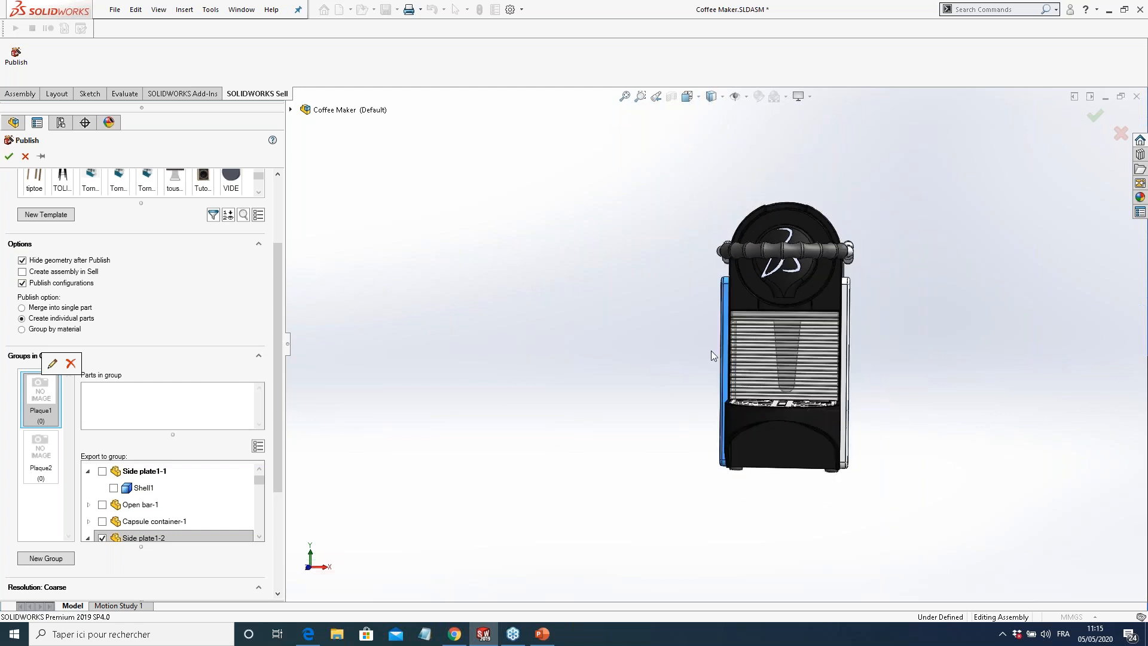
scroll(741, 322, down, 3)
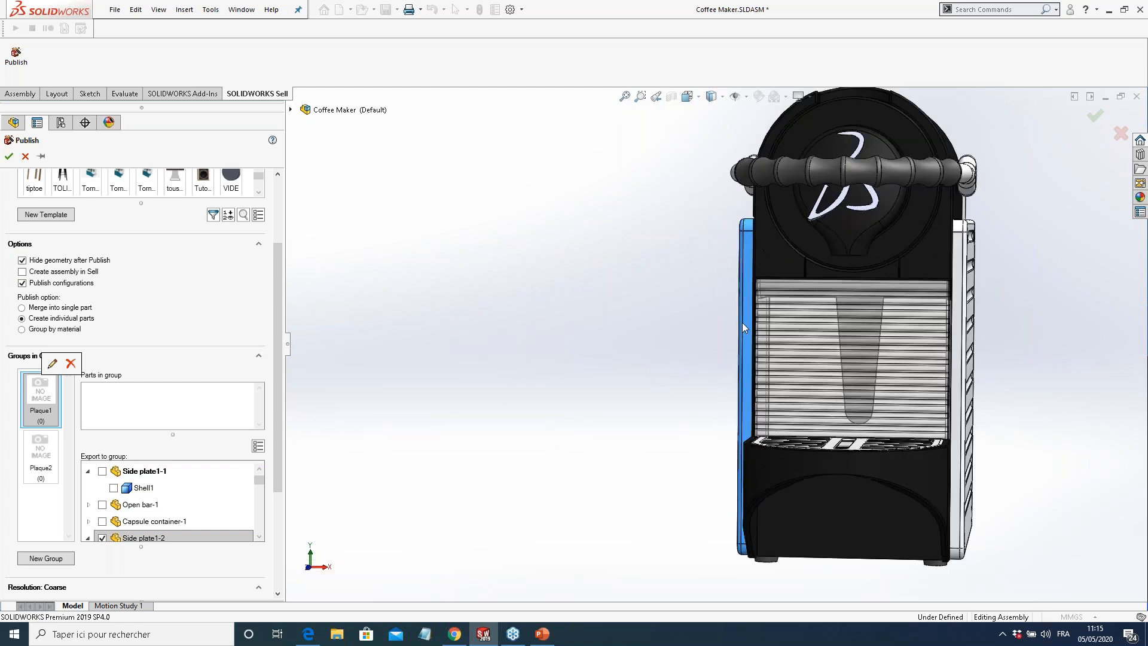
click(38, 450)
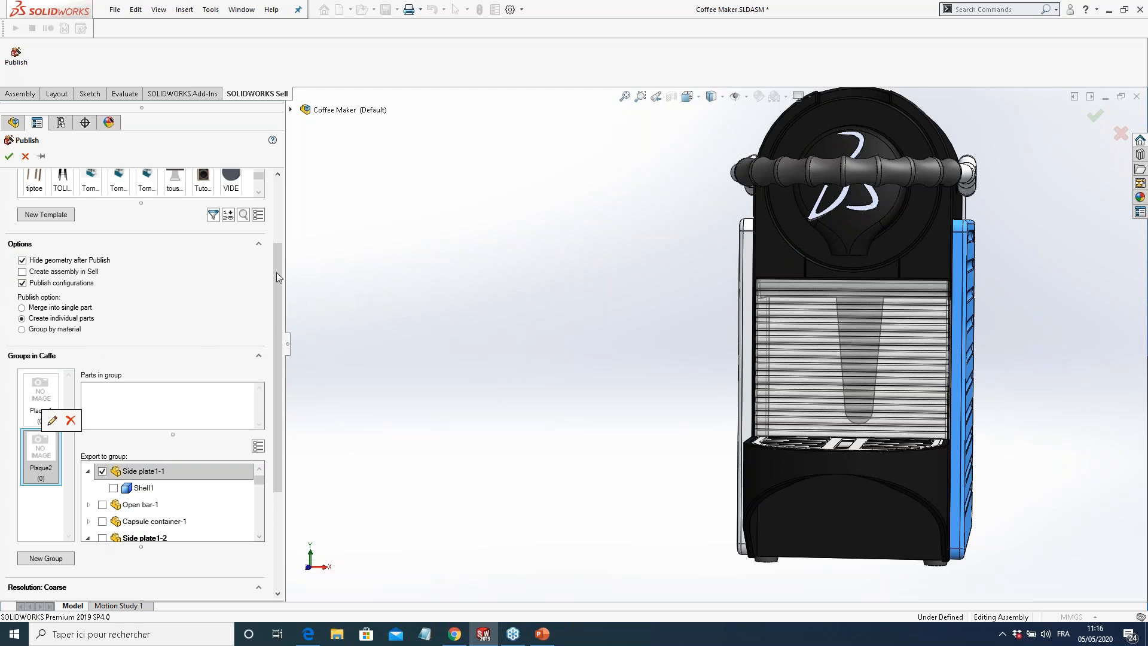
scroll(279, 250, up, 1)
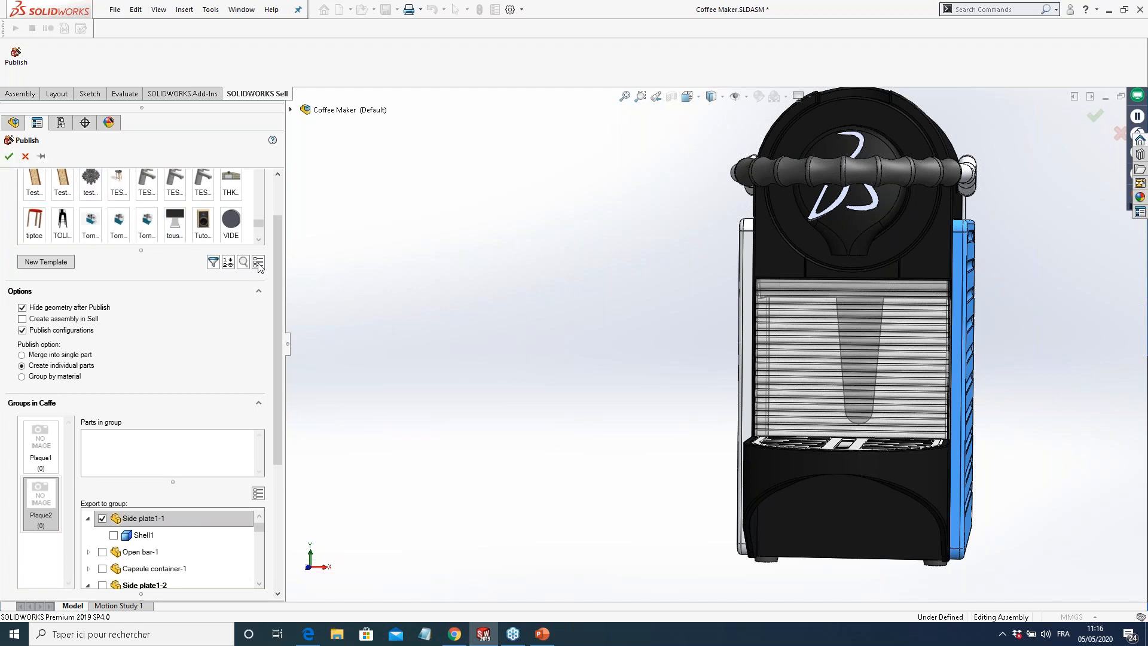
Publish the side plates assigned to the Plaque1 and Plaque2 groups of the Caffe template
scroll(281, 251, up, 1)
scroll(277, 216, down, 1)
click(9, 156)
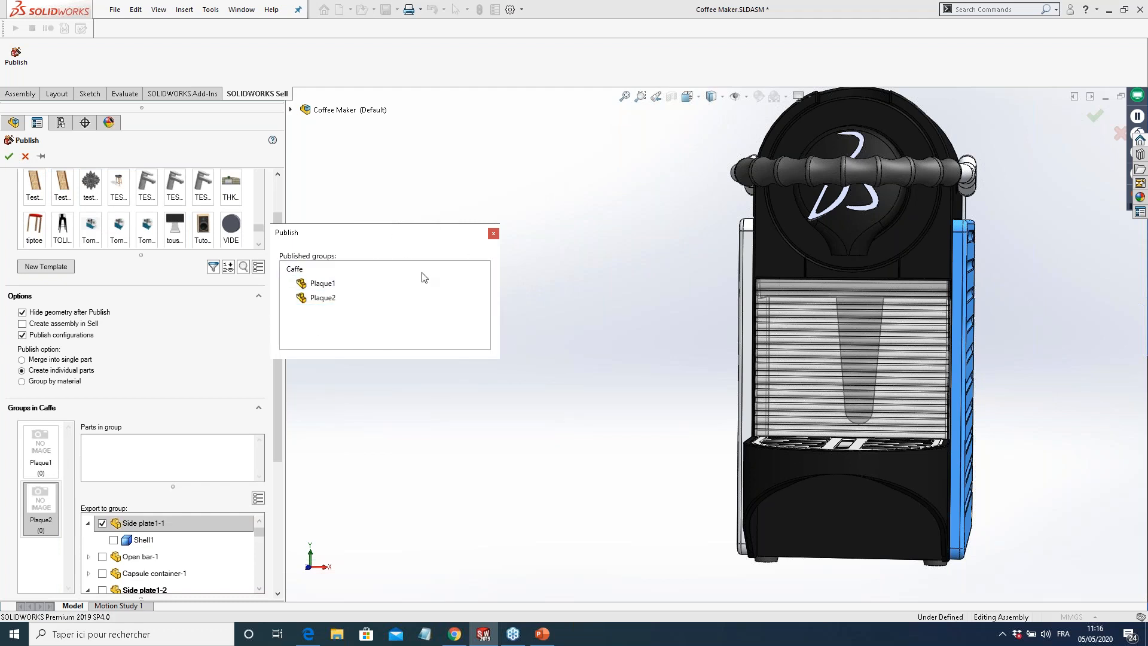
click(336, 289)
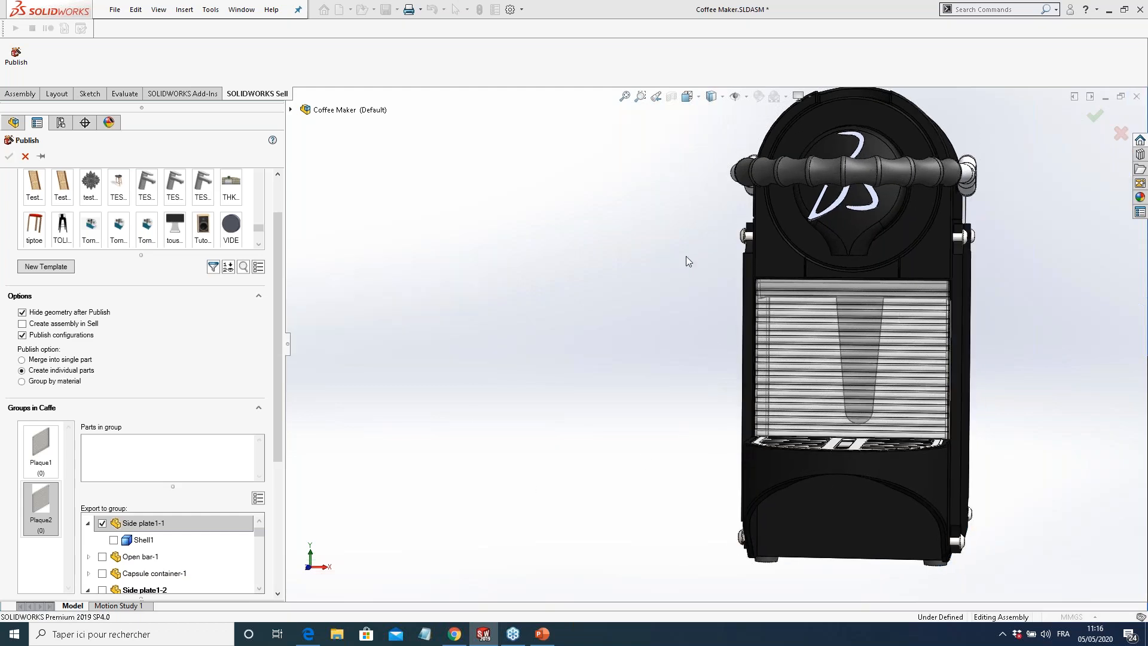
scroll(479, 332, up, 2)
middle_drag(609, 329, 729, 323)
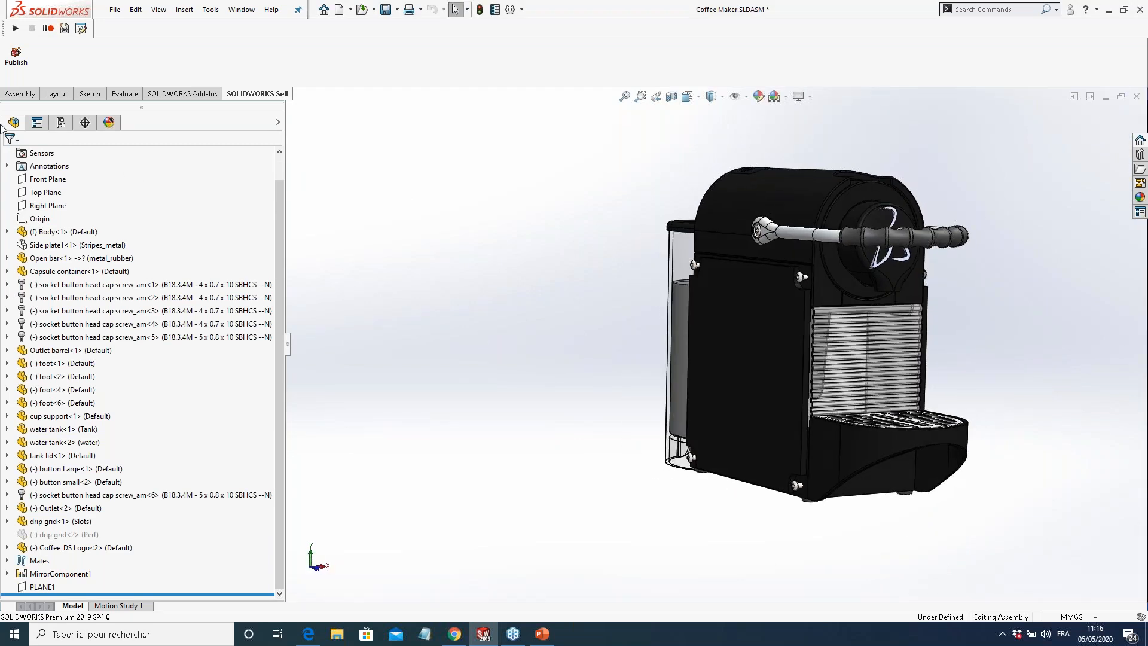
Restart Publish, add a group named Poignee to the Caffe template, and assign the open bar's Mirror2 body to it
click(10, 61)
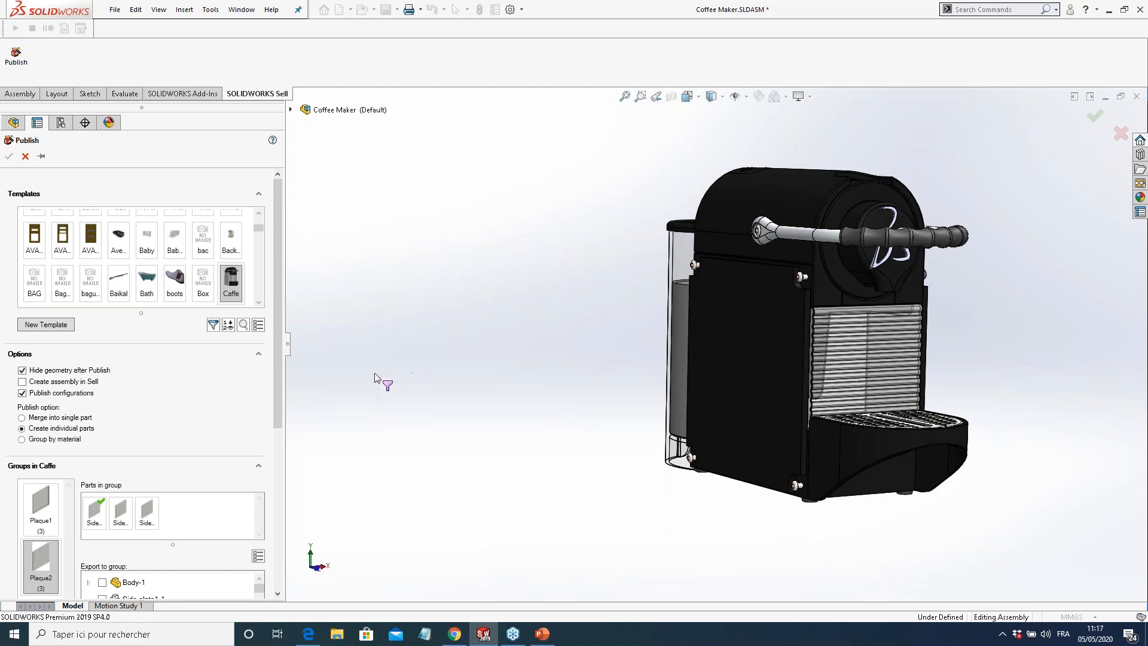
middle_drag(632, 419, 457, 362)
scroll(809, 319, down, 1)
middle_drag(544, 308, 692, 304)
scroll(691, 338, up, 2)
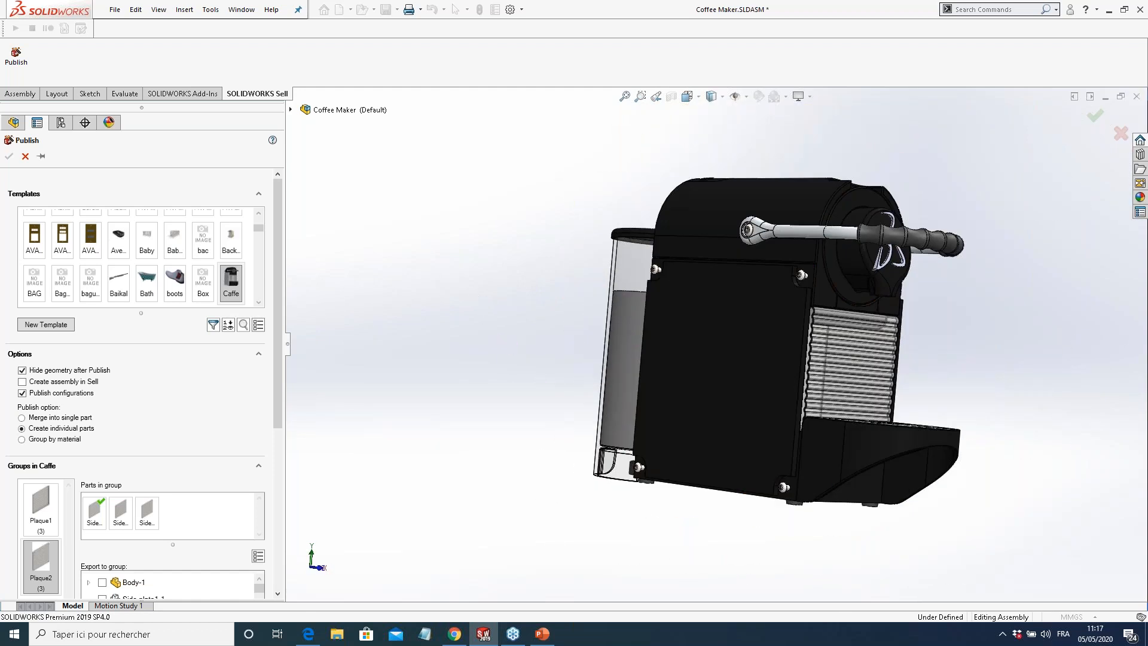
drag(280, 383, 278, 458)
click(45, 540)
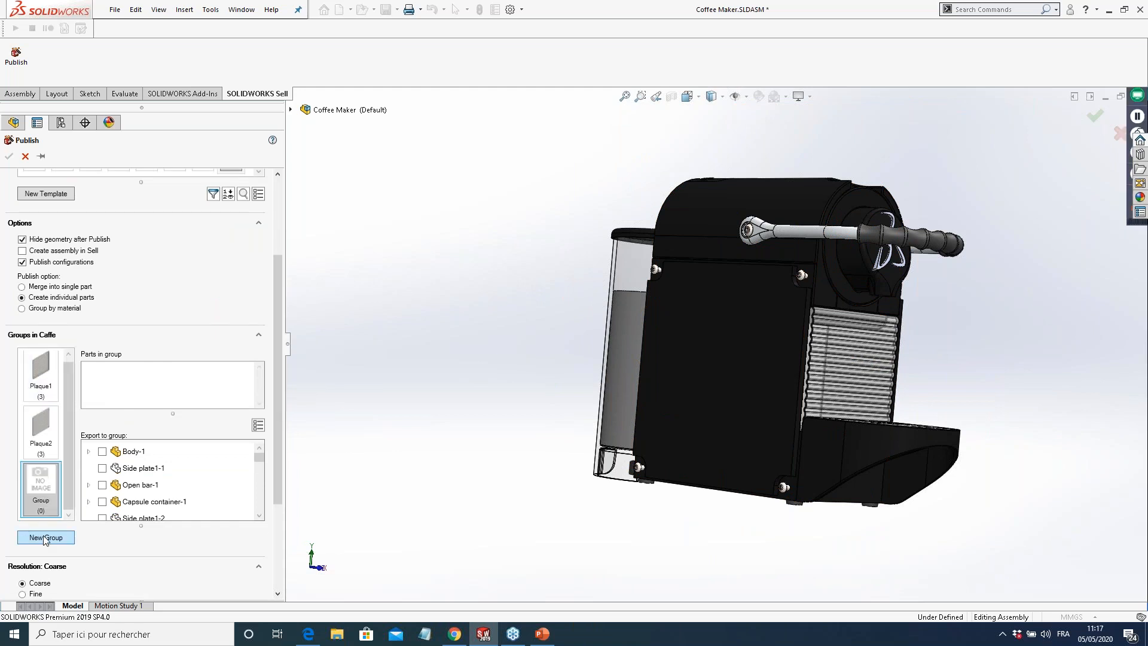
click(45, 500)
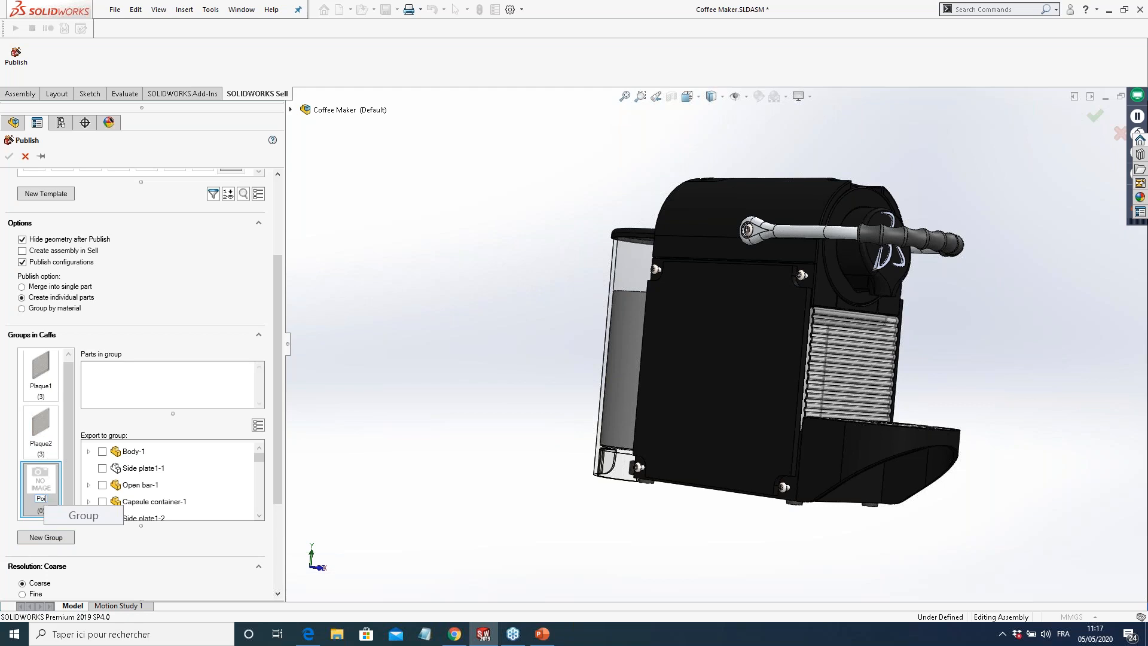
text(Poignee)
key(Return)
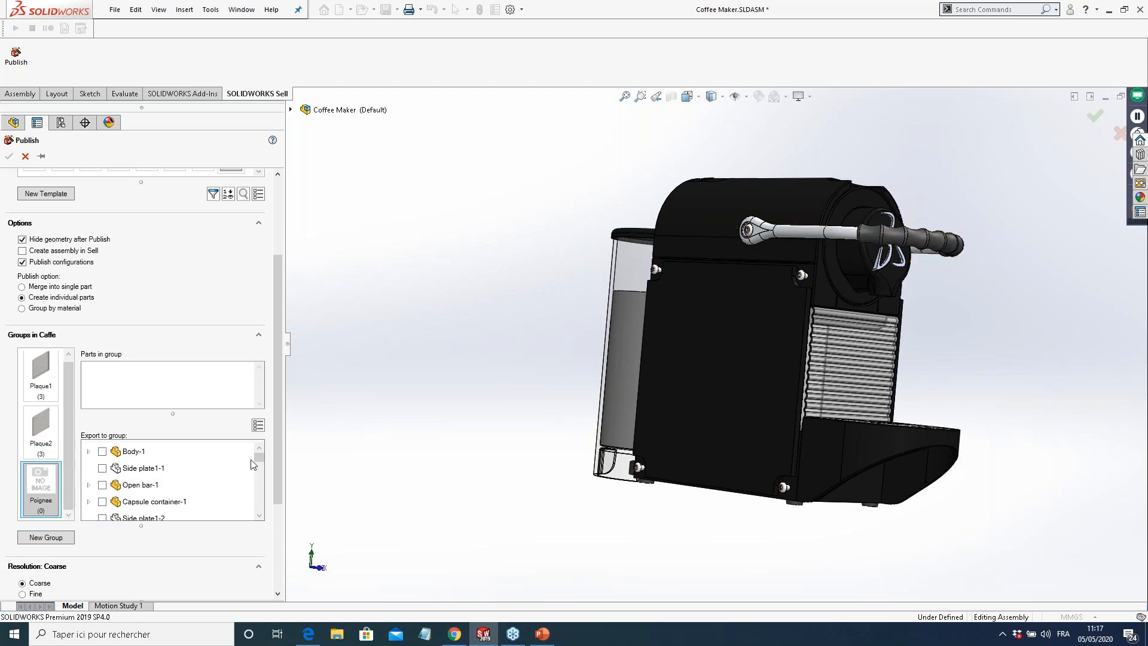
click(838, 248)
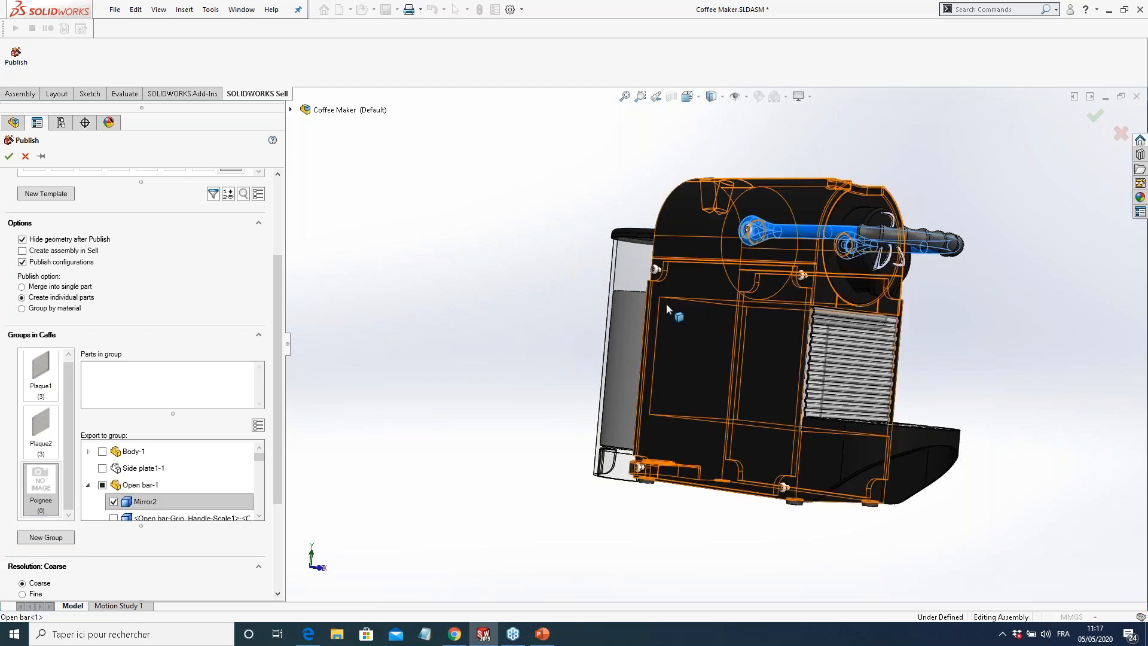
Add a group named Accessoire poignee and assign the open bar's grip handle body to it
click(40, 540)
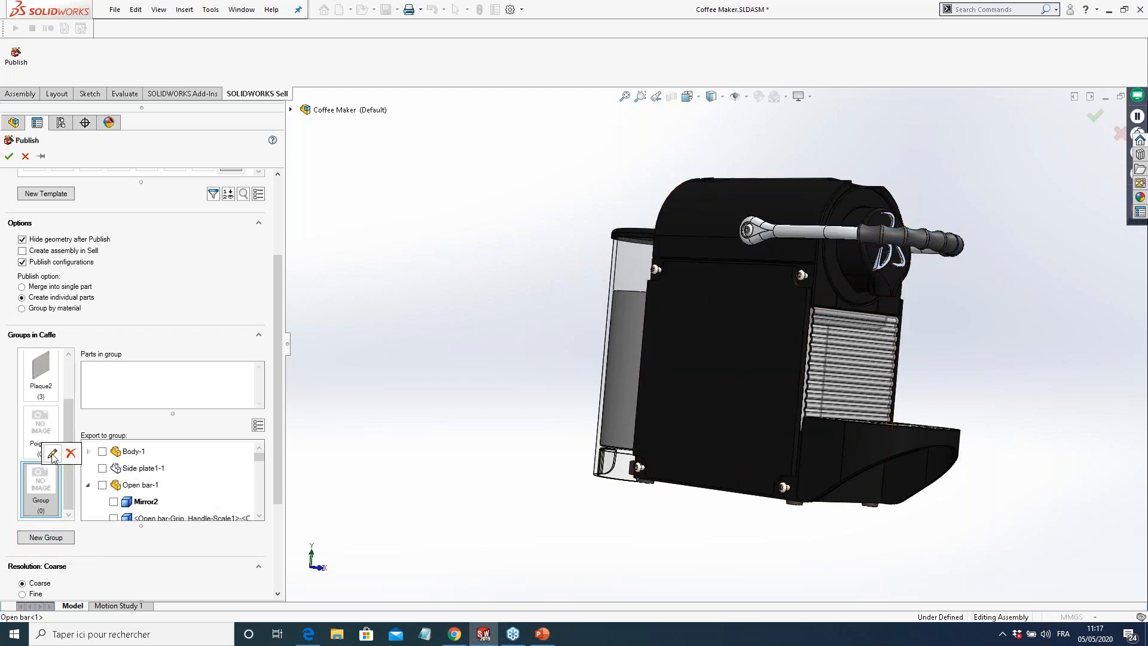
click(53, 455)
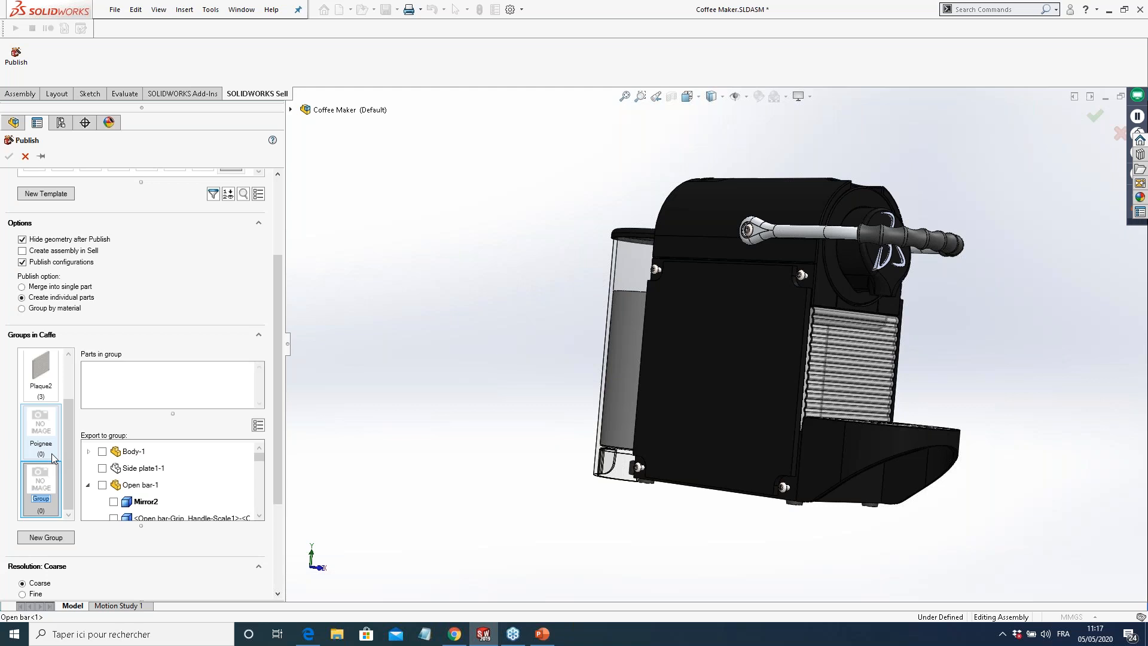
text(Acce)
text(ssoir)
text(e poign)
text(ee)
click(32, 490)
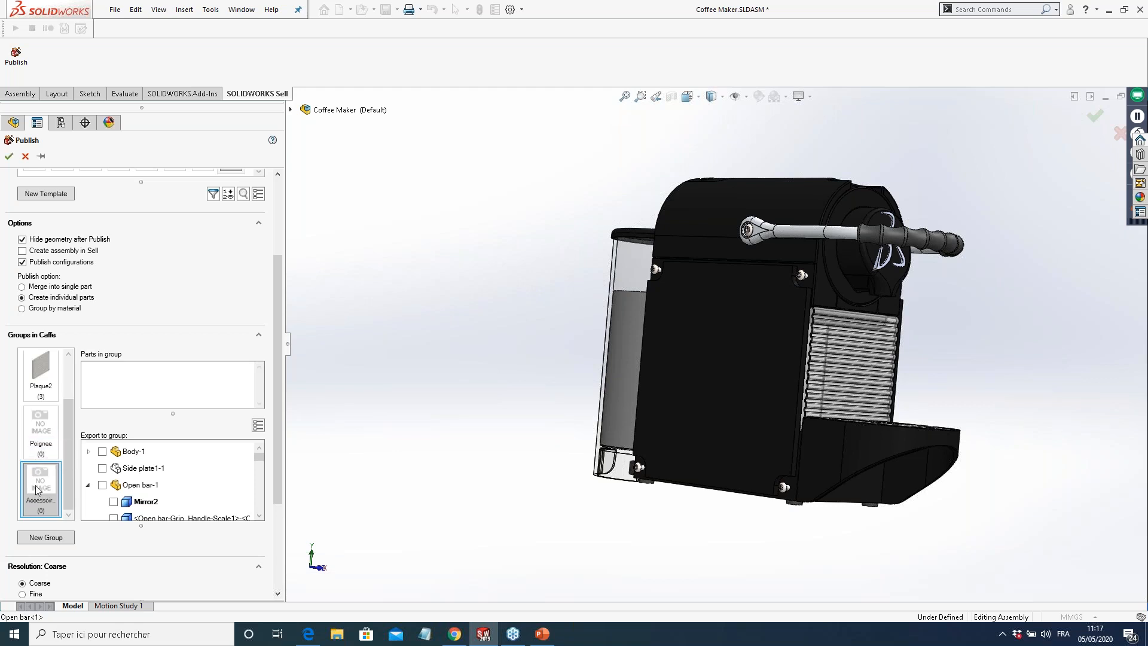
click(932, 241)
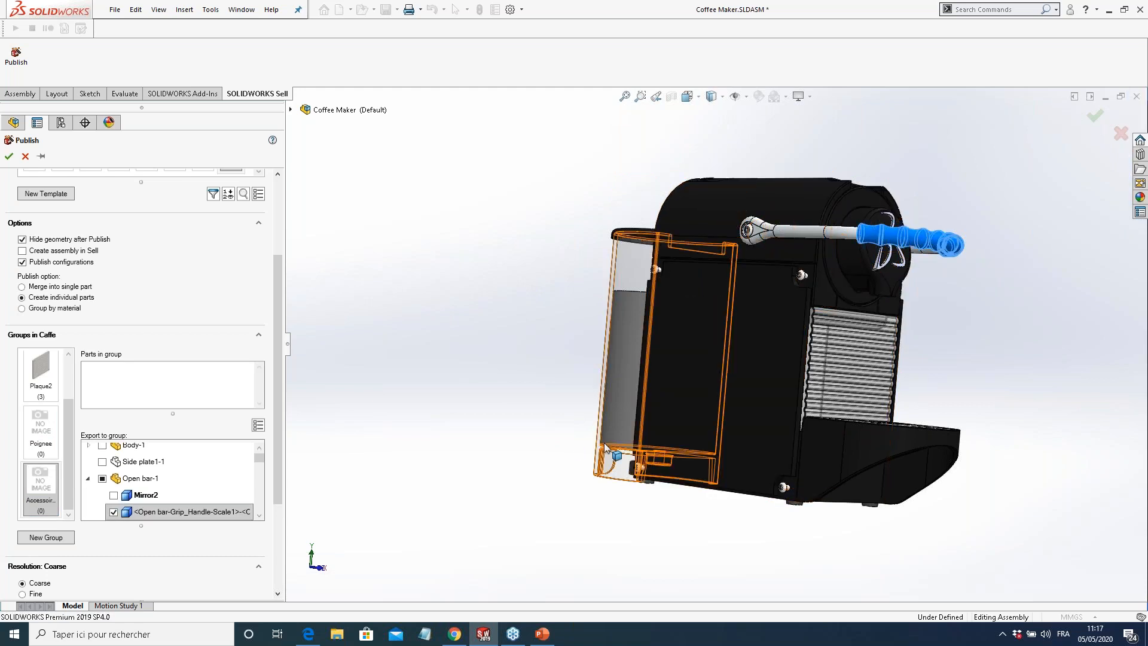
Disable Publish configurations and publish the handle bodies of the Poignee and Accessoire poignee groups as individual parts
click(49, 429)
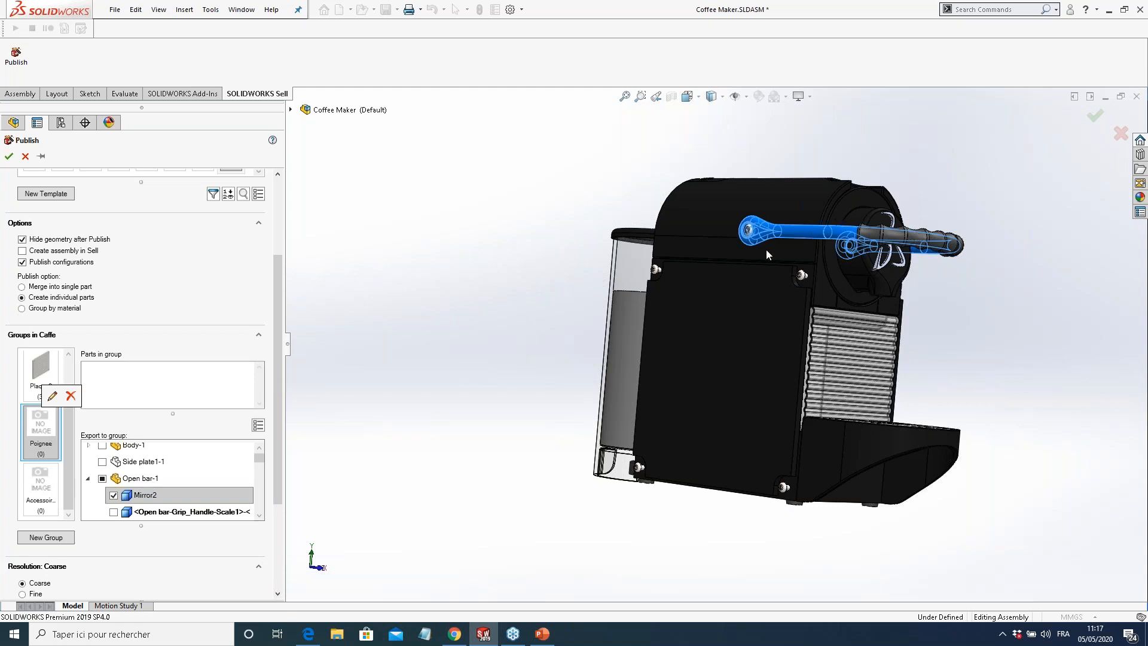
click(35, 490)
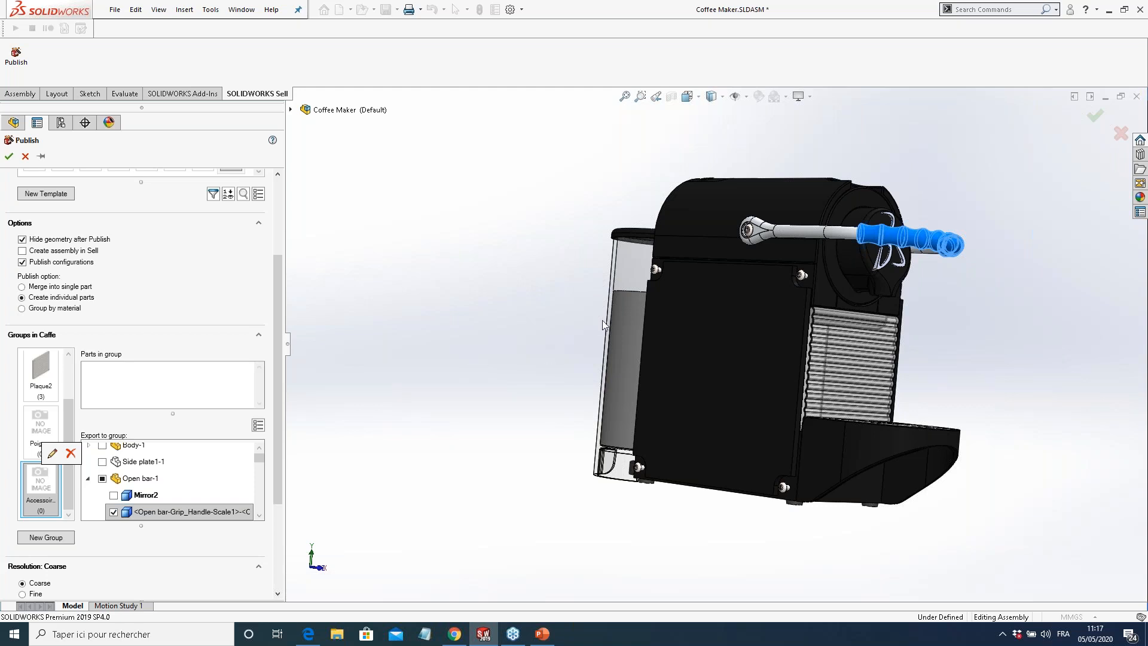
scroll(669, 353, up, 2)
scroll(852, 290, down, 2)
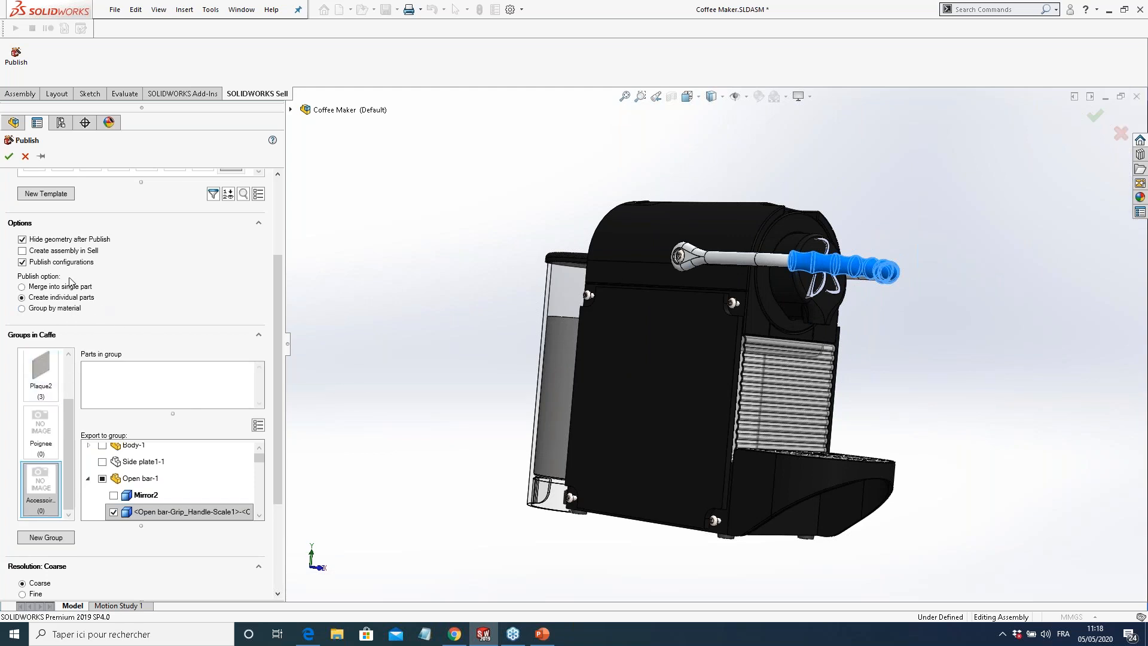
click(52, 265)
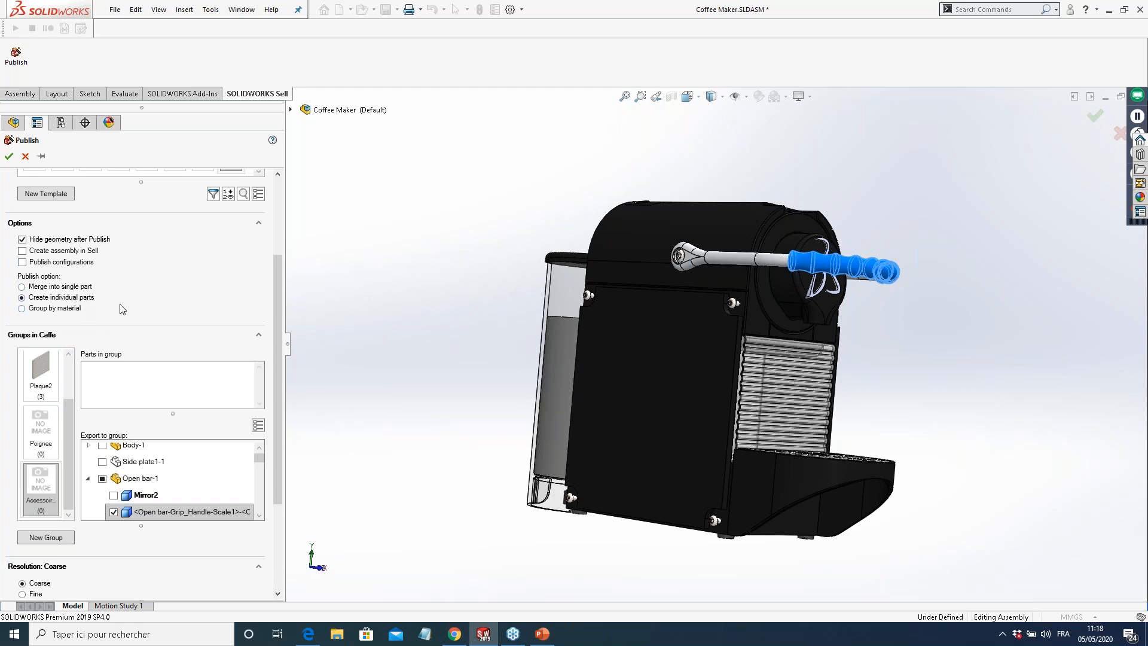
click(9, 157)
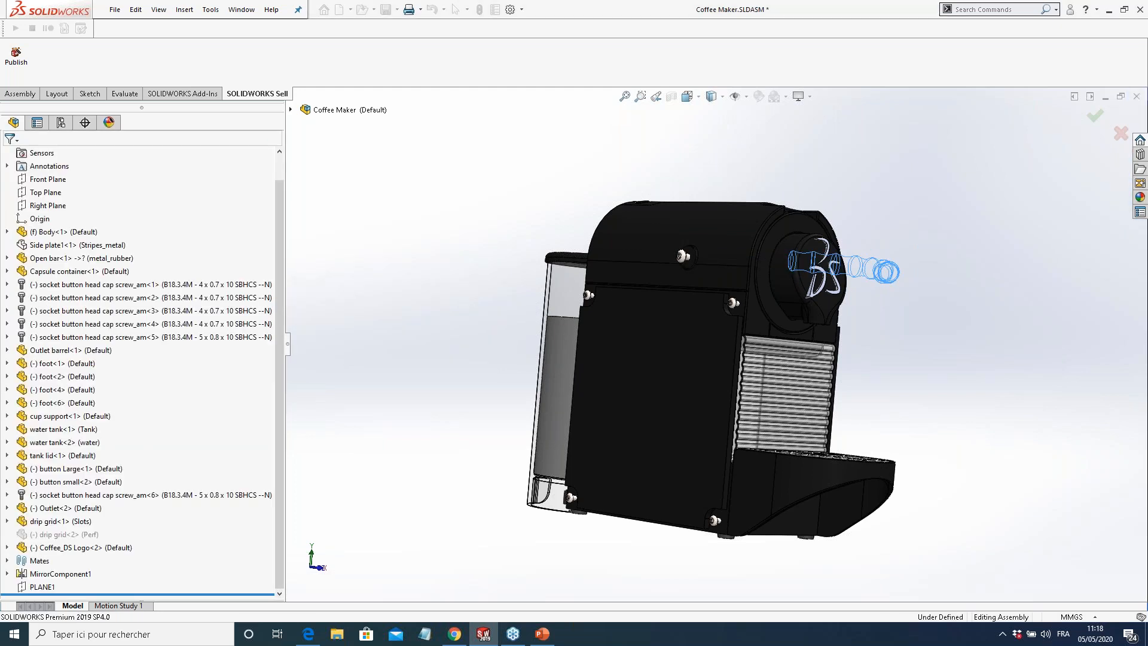
middle_drag(508, 239, 529, 432)
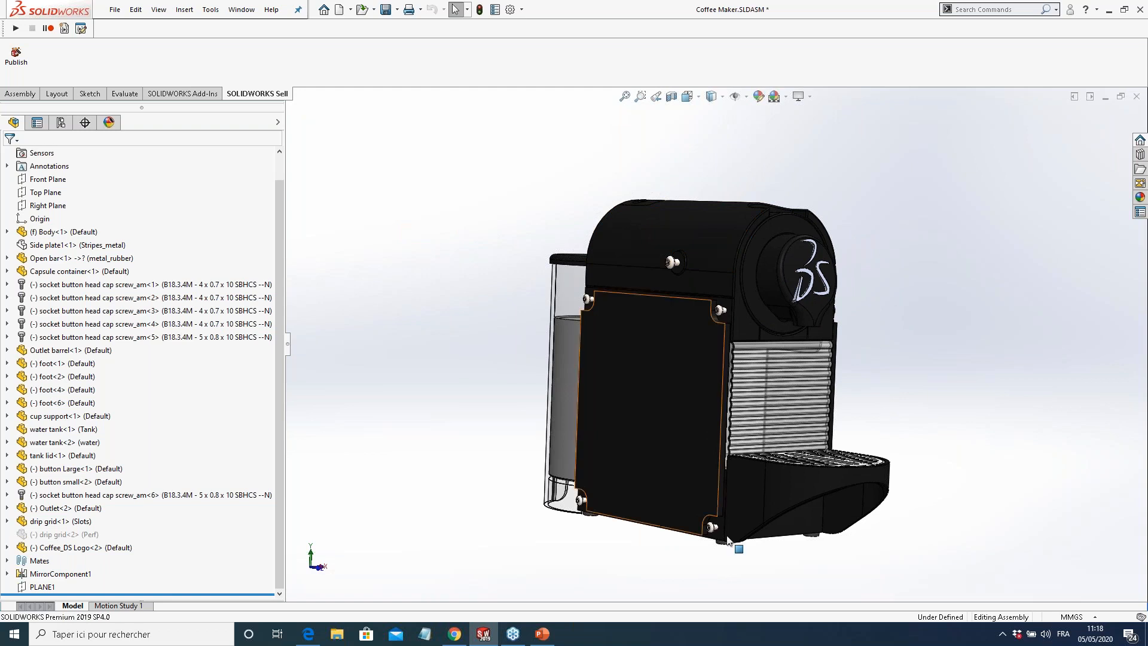
middle_drag(652, 392, 673, 374)
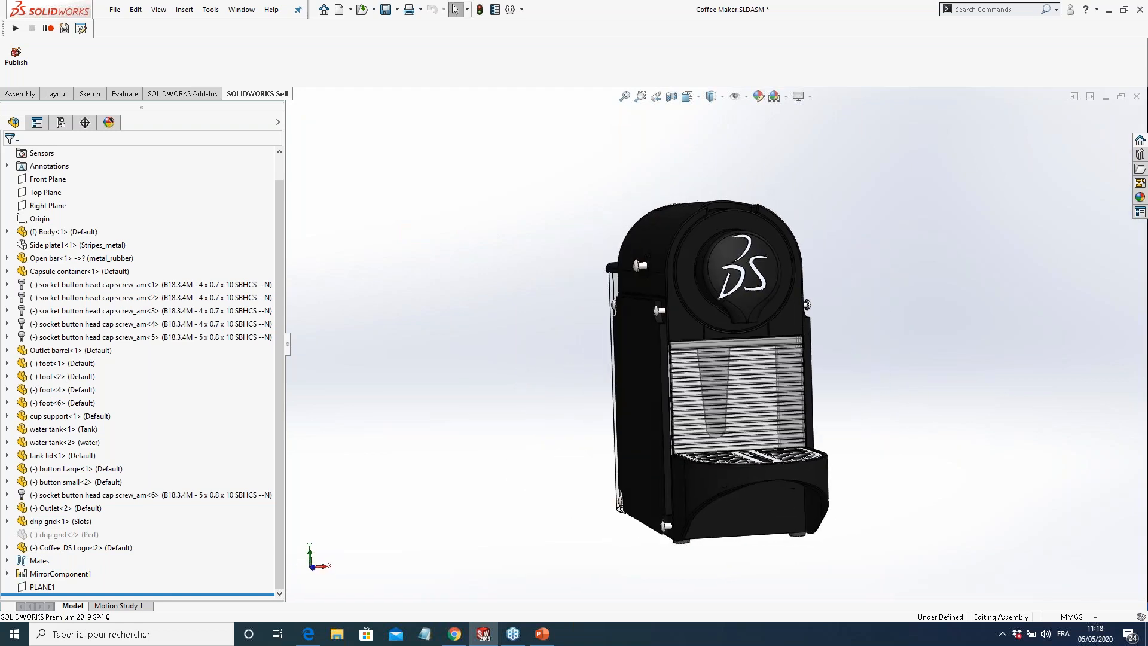
Restart Publish and review the published parts in the Poignee, Accessoire poignee and Plaque2 groups
click(13, 67)
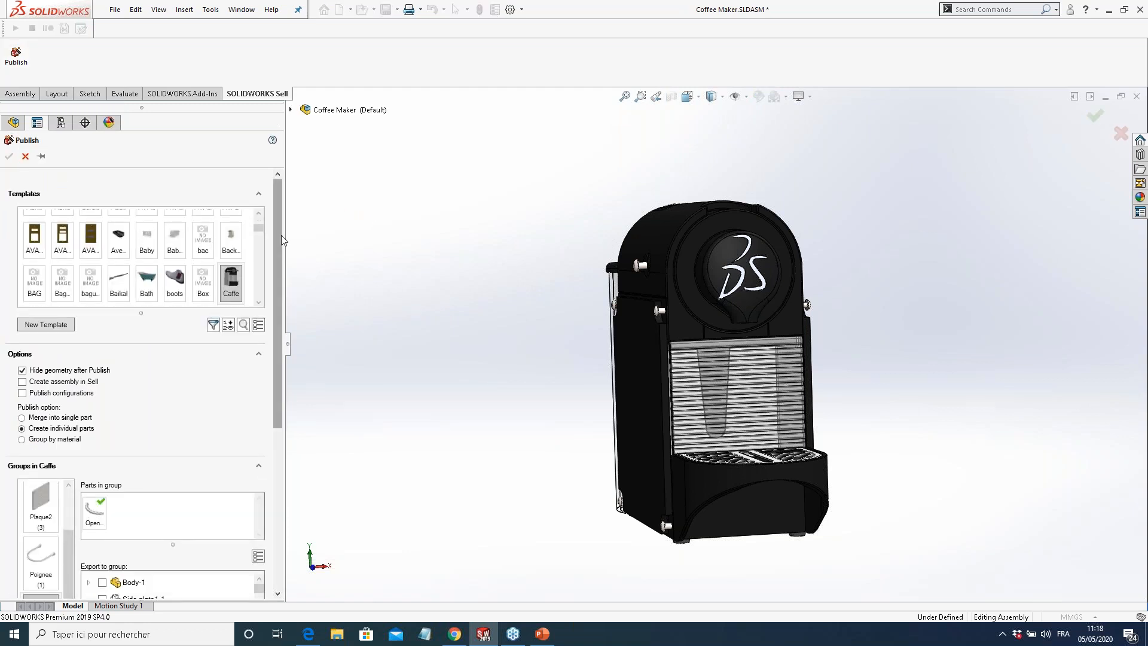
drag(280, 259, 265, 372)
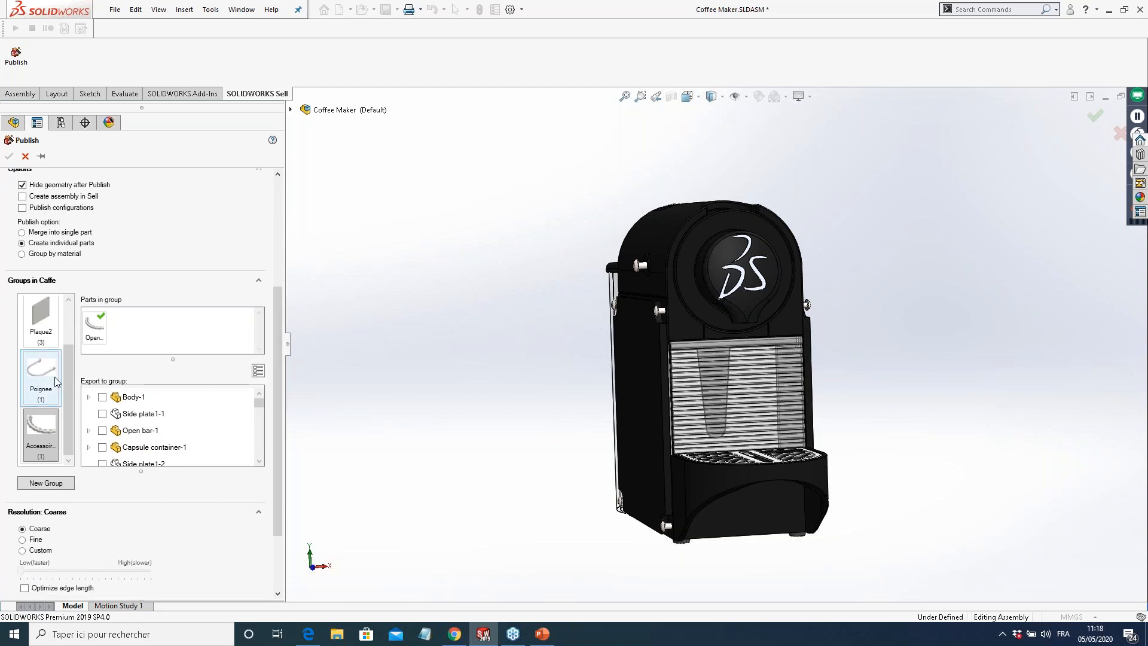
click(55, 379)
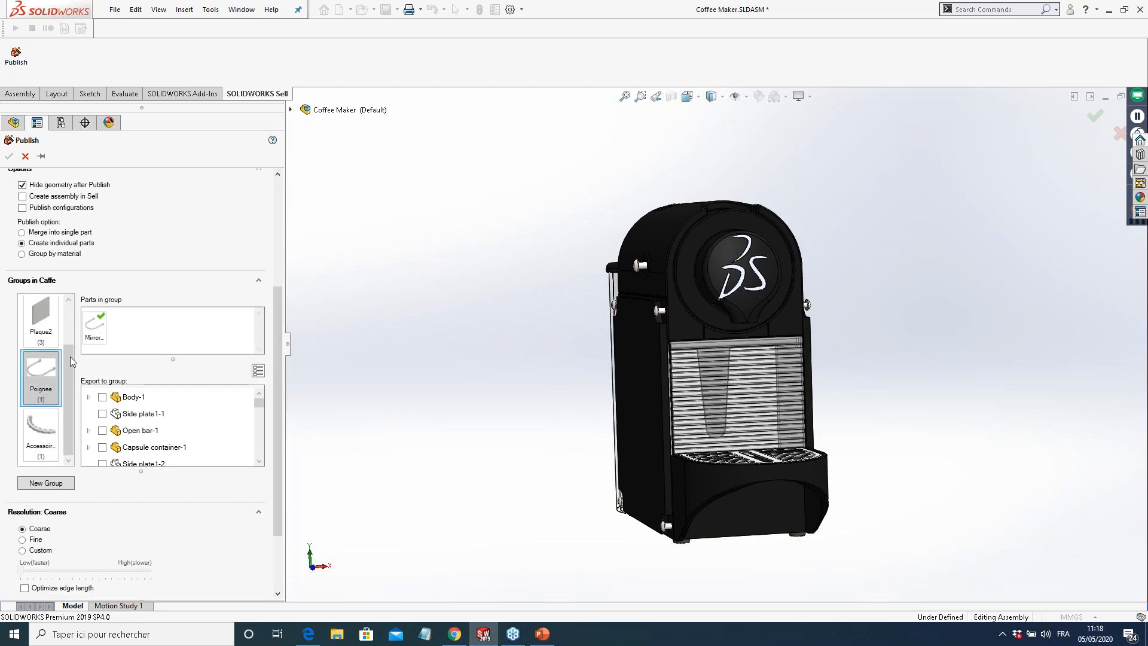
click(47, 423)
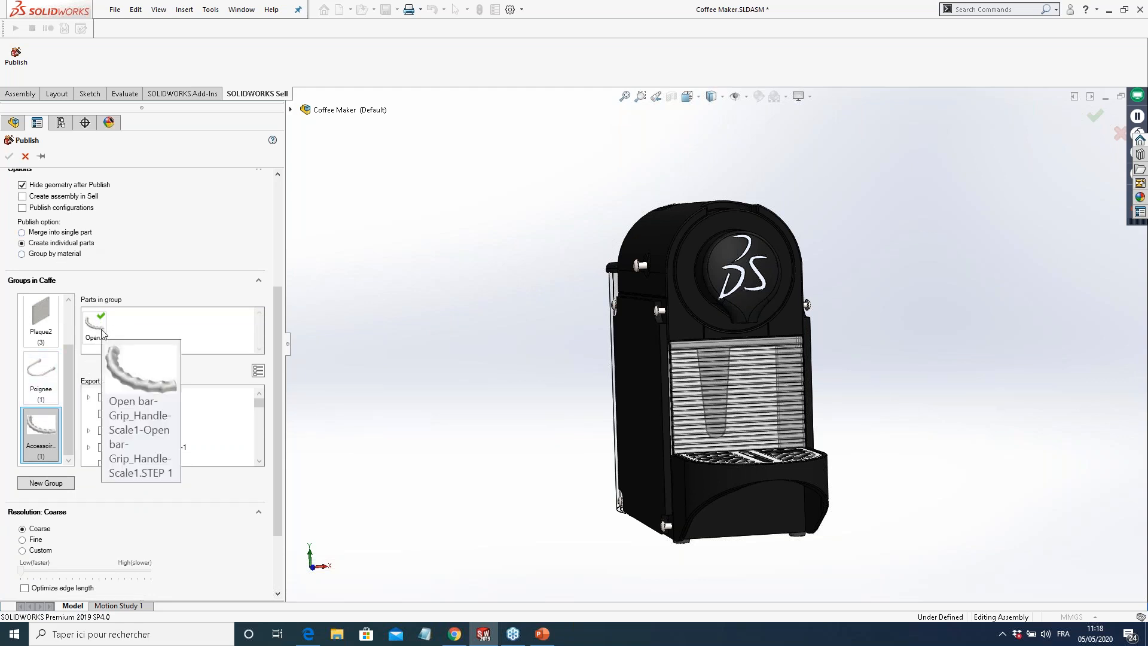
click(46, 377)
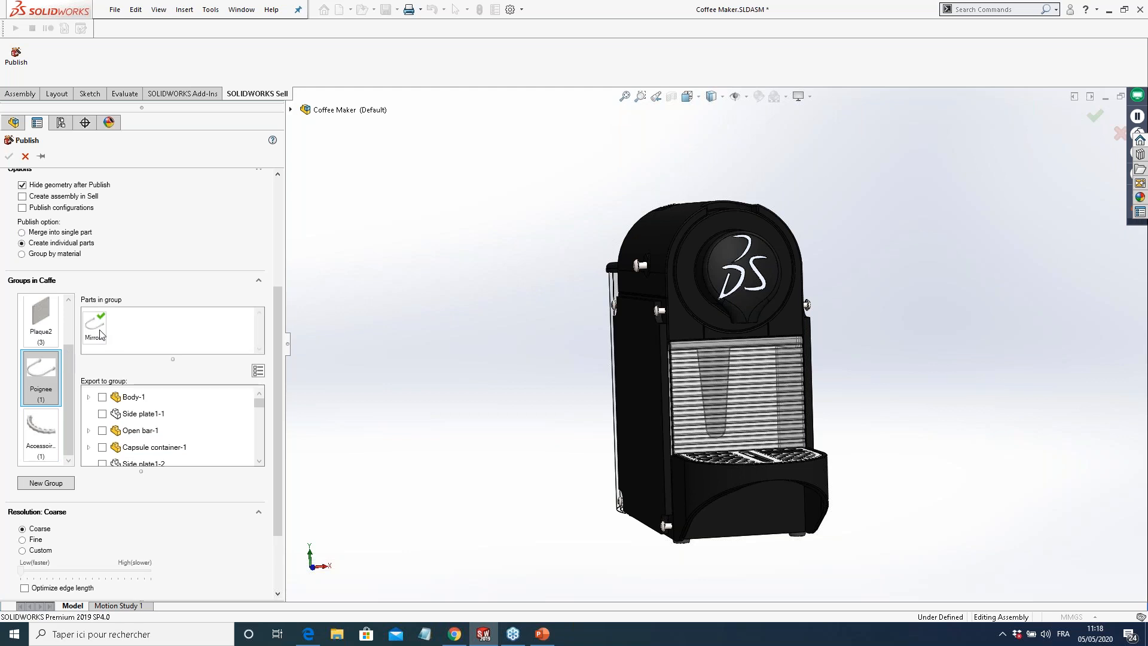
scroll(51, 379, up, 1)
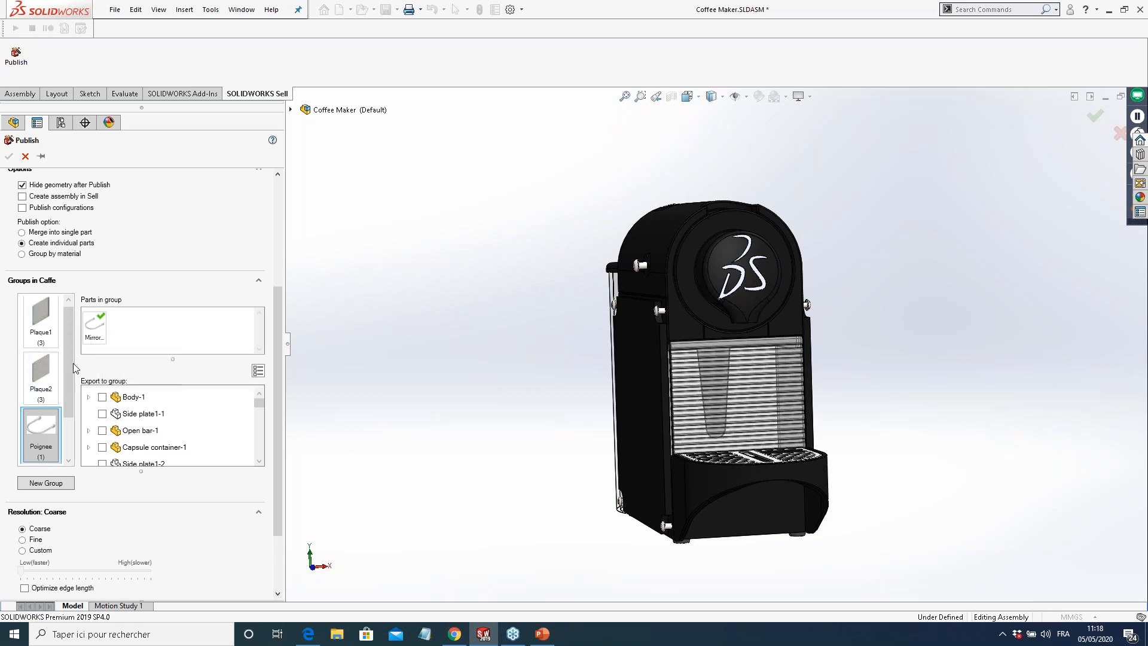
click(41, 374)
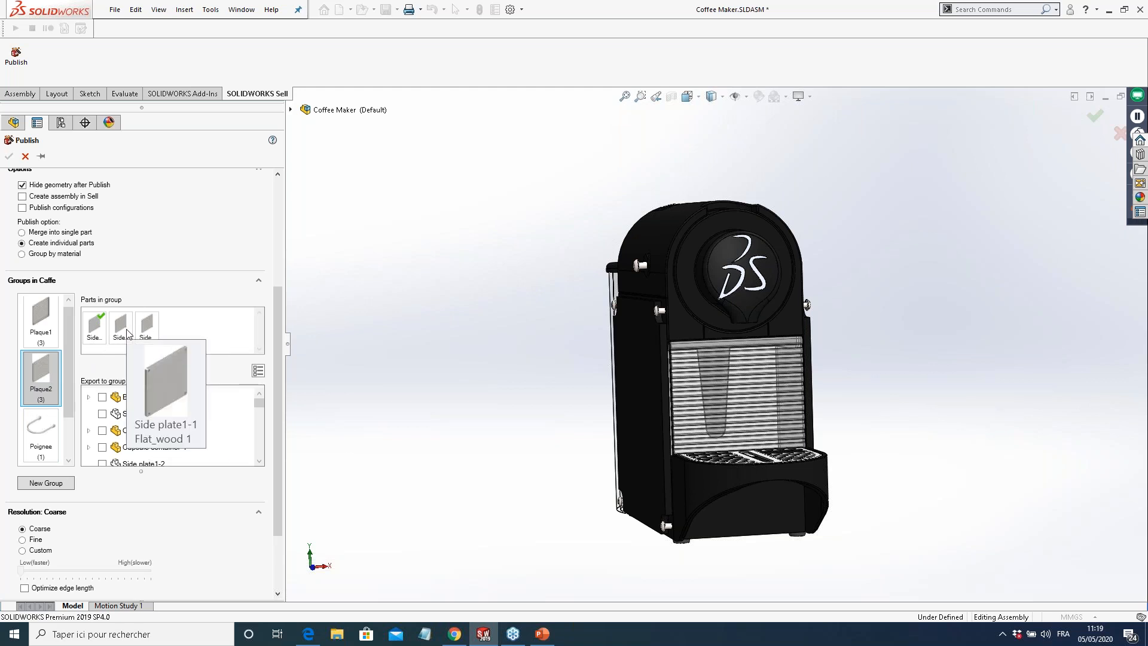
mouse_move(97, 329)
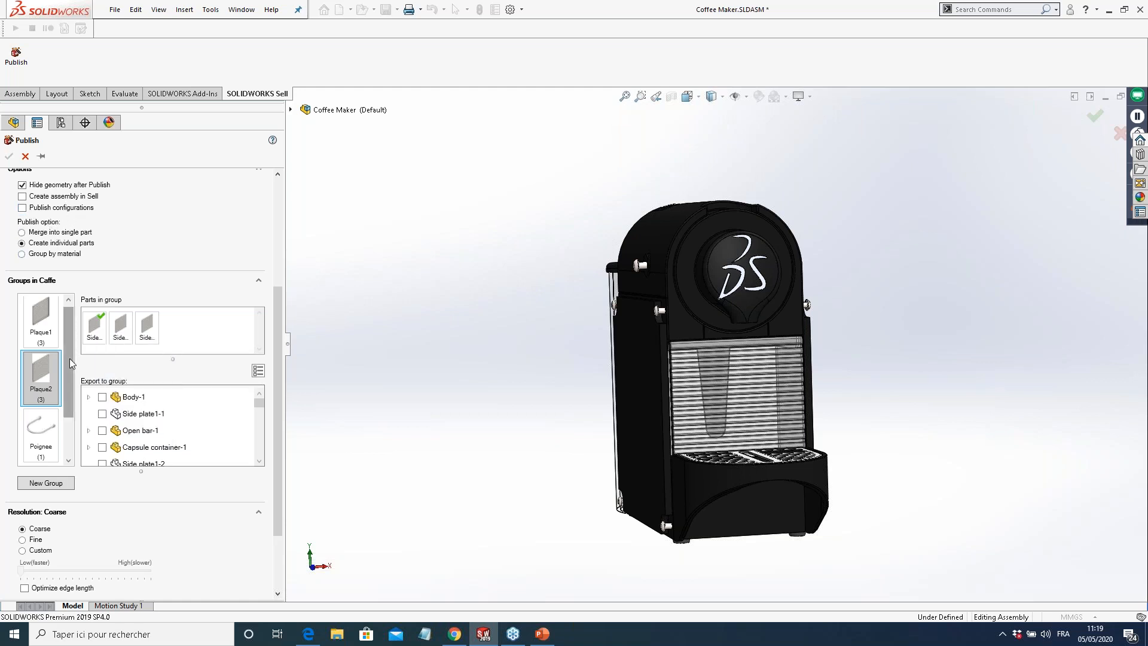
scroll(70, 357, down, 1)
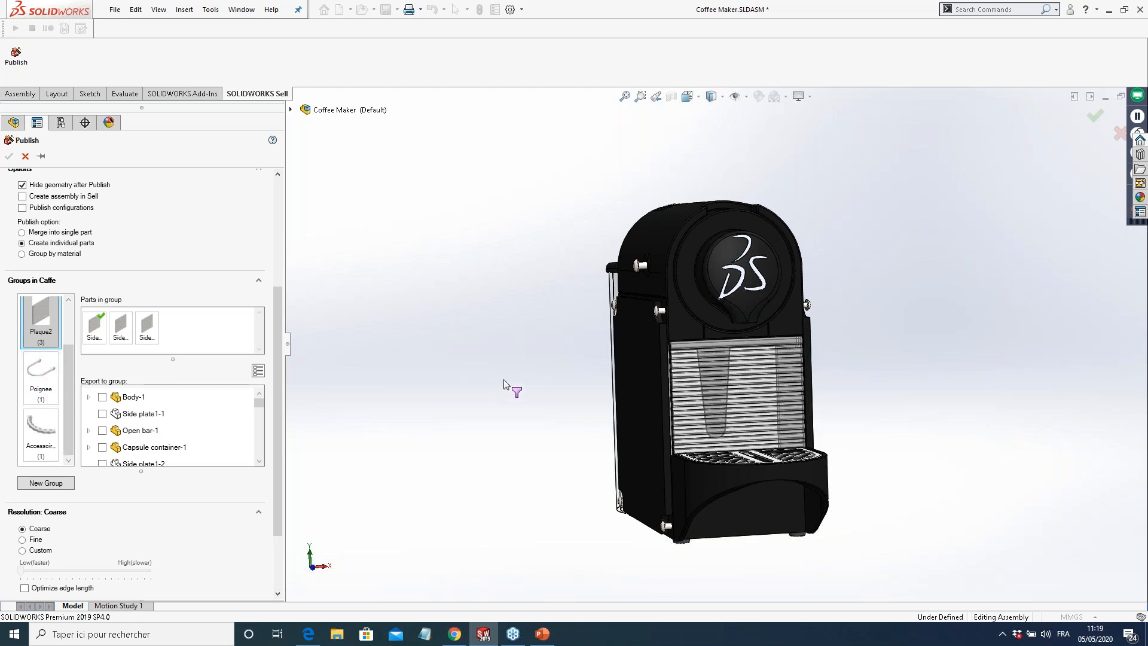
Set the publish option to Group by material and select all remaining components of the coffee maker for export, excluding the side plates
scroll(531, 357, down, 2)
middle_drag(531, 357, 566, 349)
scroll(497, 351, up, 4)
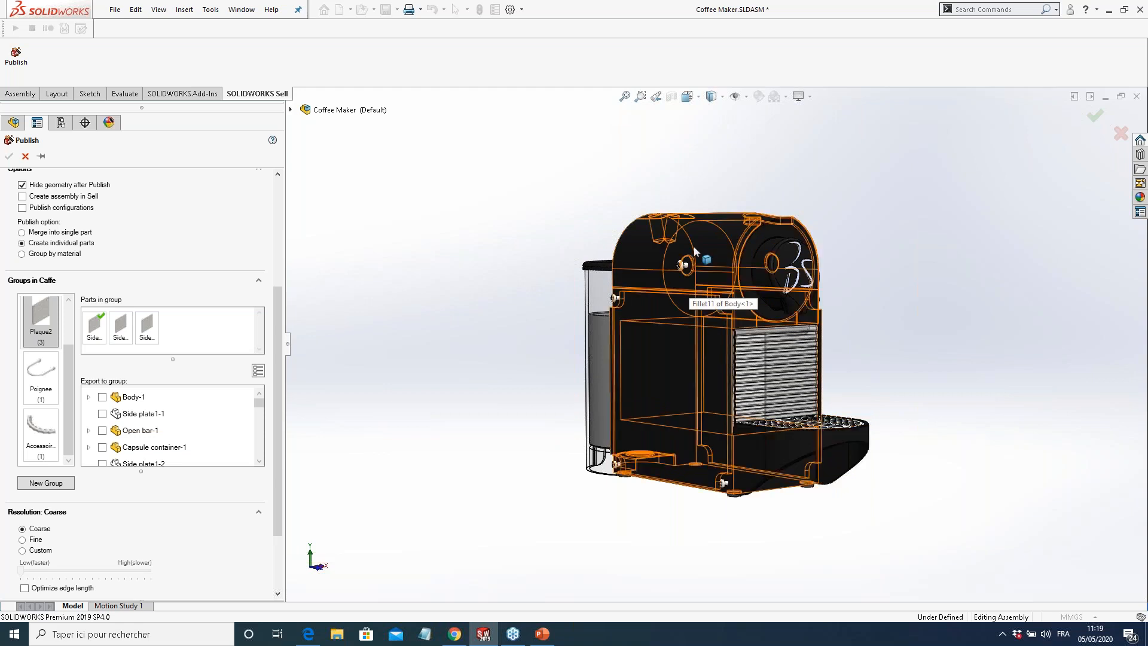
click(40, 256)
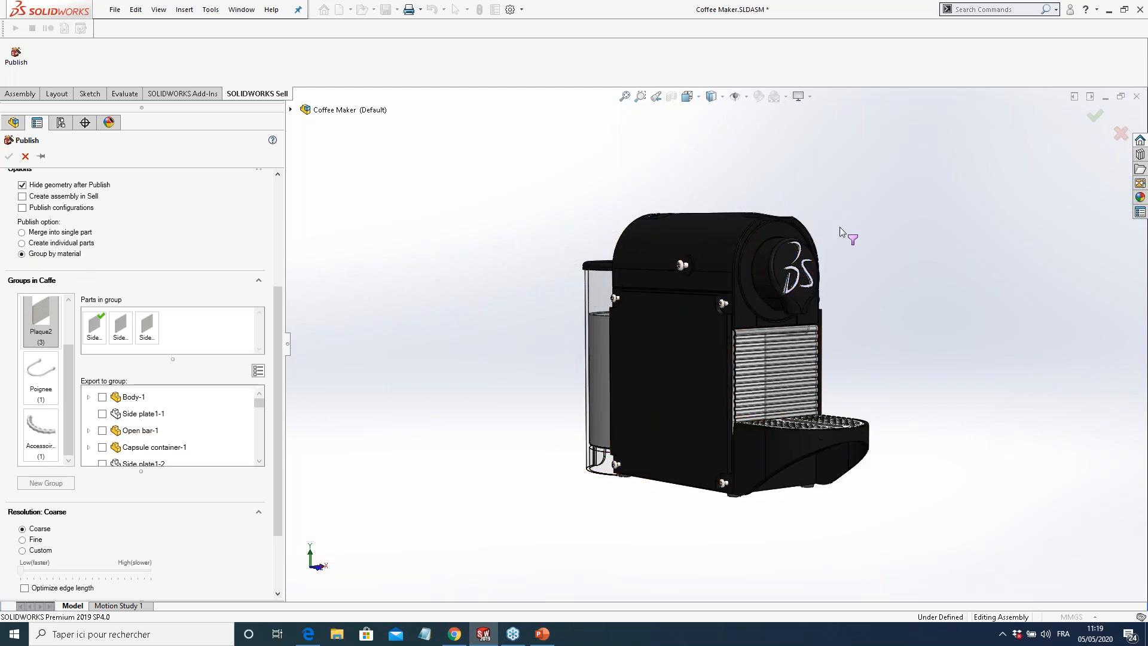
middle_drag(658, 371, 630, 369)
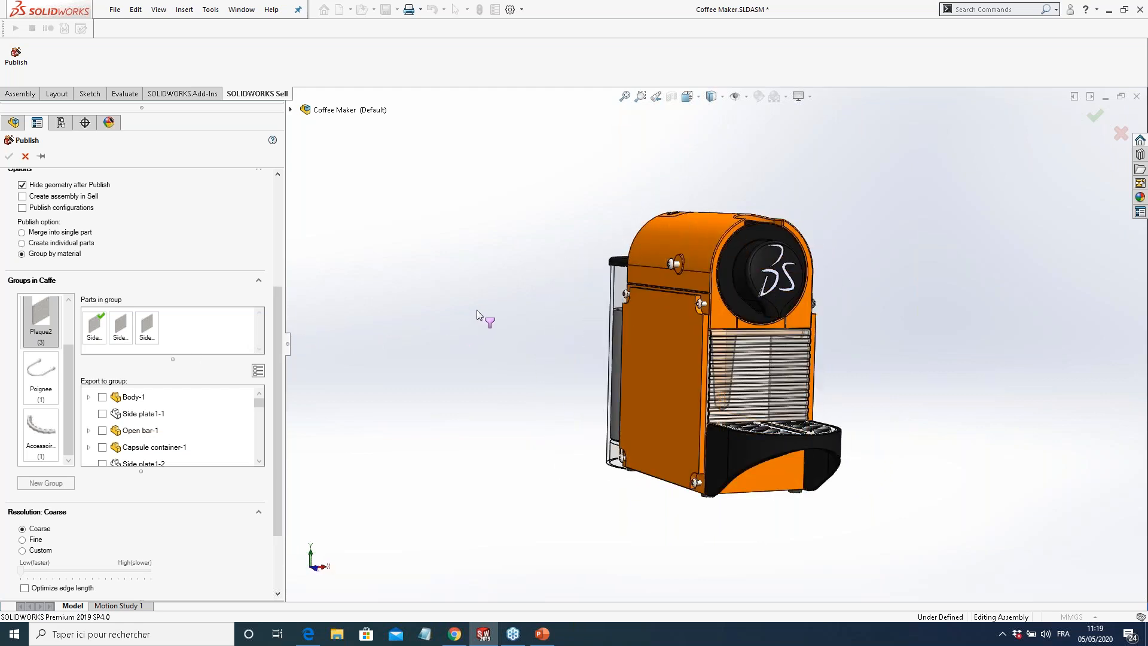
mouse_move(635, 166)
mouse_down()
mouse_move(538, 267)
mouse_move(688, 580)
mouse_move(1020, 326)
mouse_move(776, 141)
mouse_move(664, 157)
mouse_up()
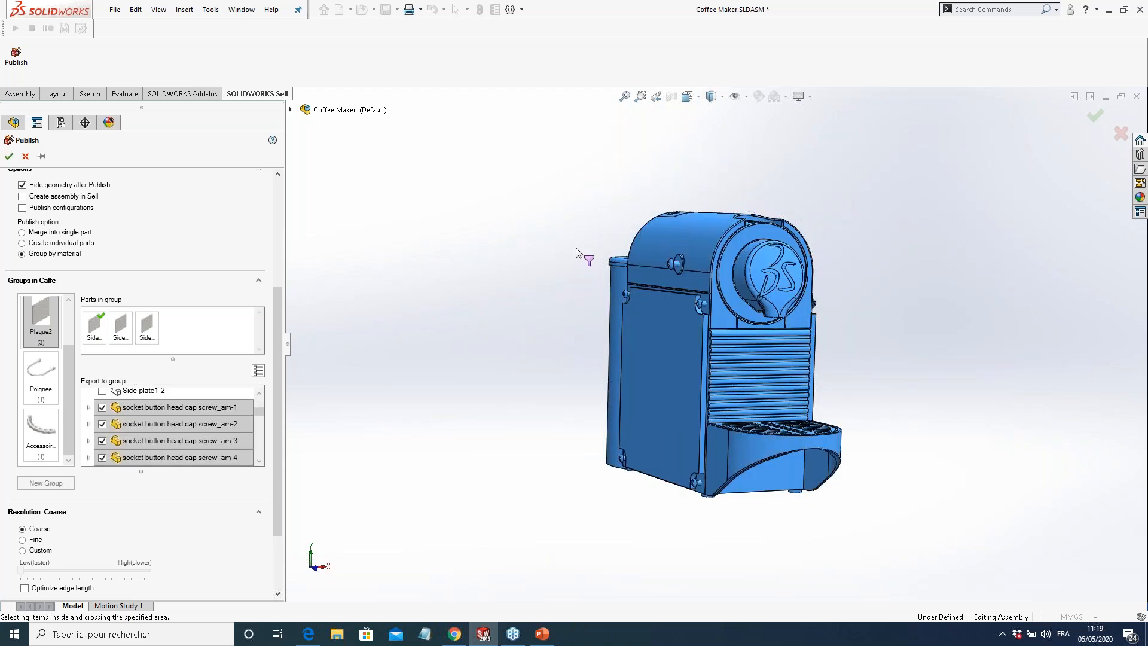
middle_drag(588, 291, 577, 344)
scroll(262, 414, up, 1)
drag(262, 410, 264, 403)
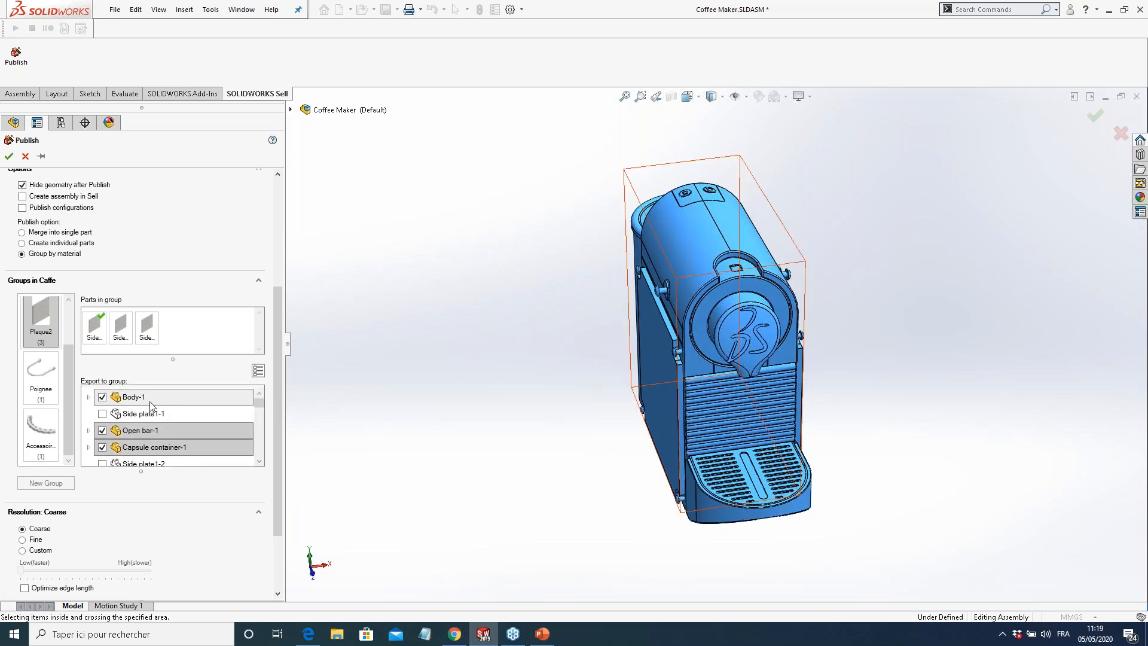
mouse_move(263, 403)
mouse_down()
mouse_move(258, 466)
mouse_move(271, 413)
mouse_up()
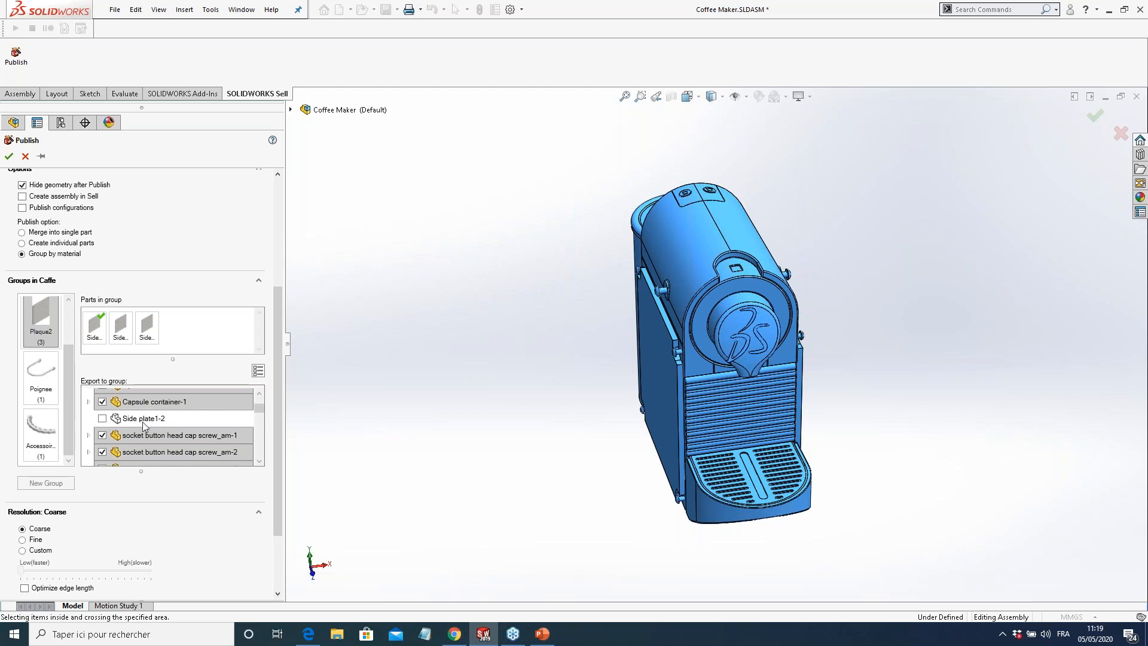
Publish the selected coffee maker components to the Caffe template, grouped by material
scroll(282, 388, up, 1)
scroll(283, 376, up, 10)
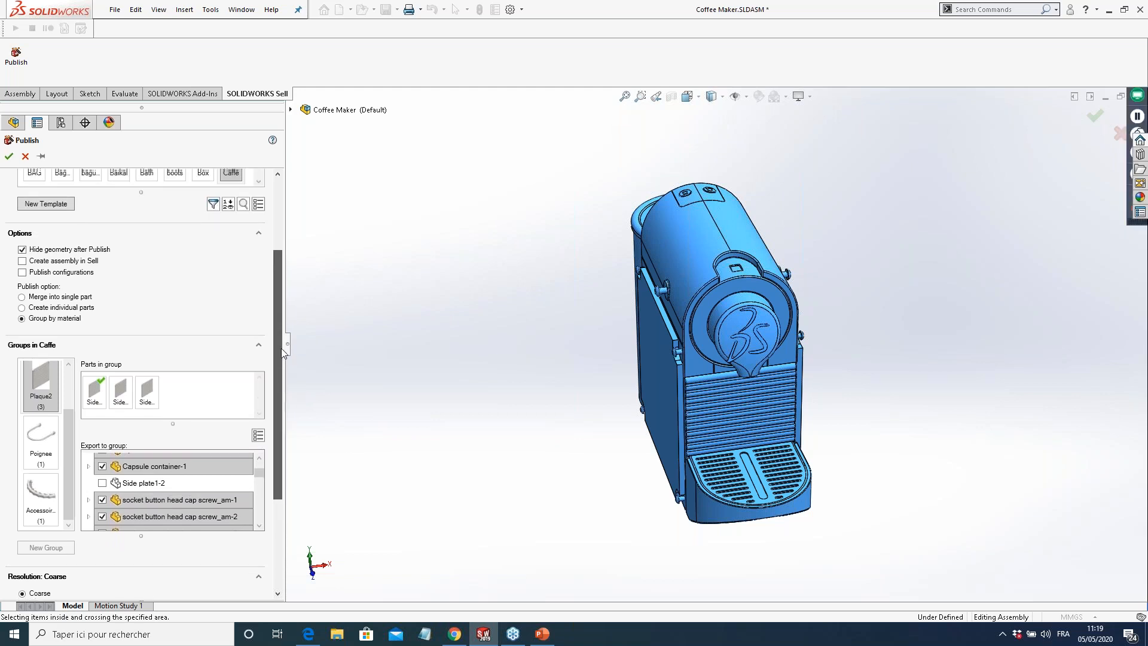
click(9, 157)
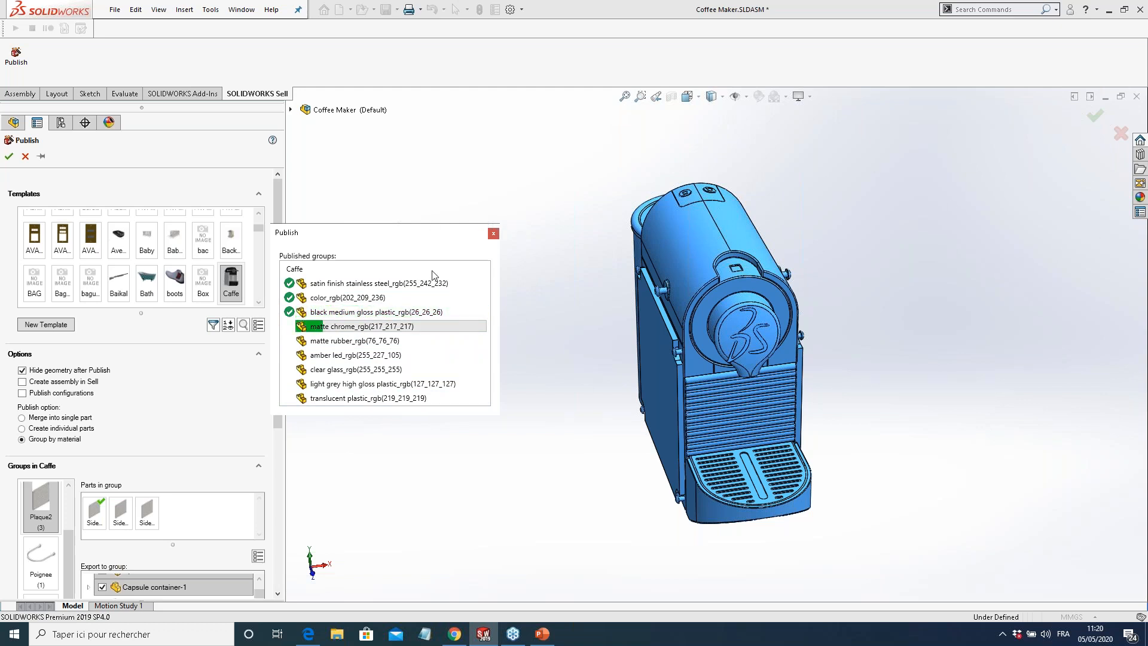
Switch to SOLIDWORKS Sell in the browser and look at the Portail template's options
click(463, 635)
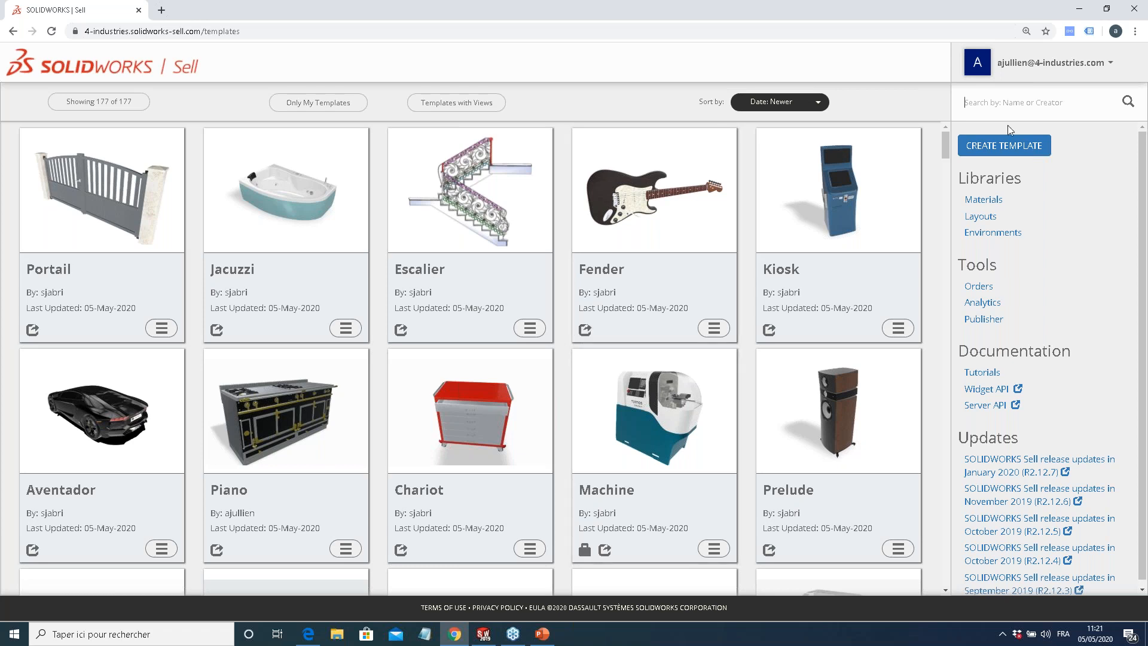
click(162, 328)
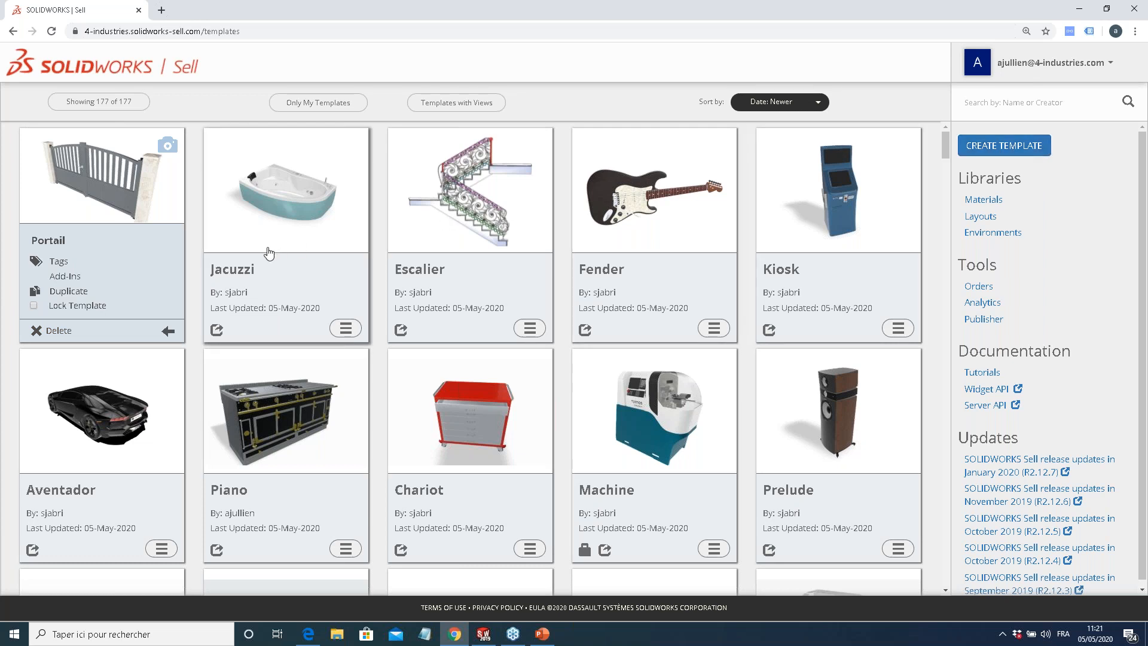
click(168, 330)
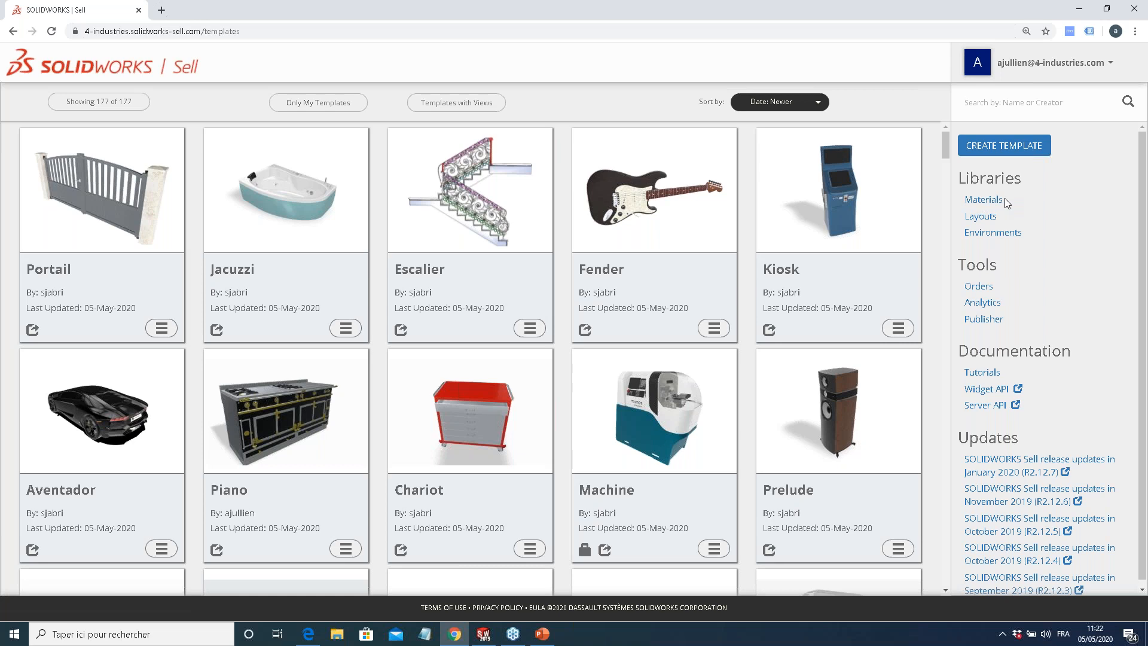
click(985, 201)
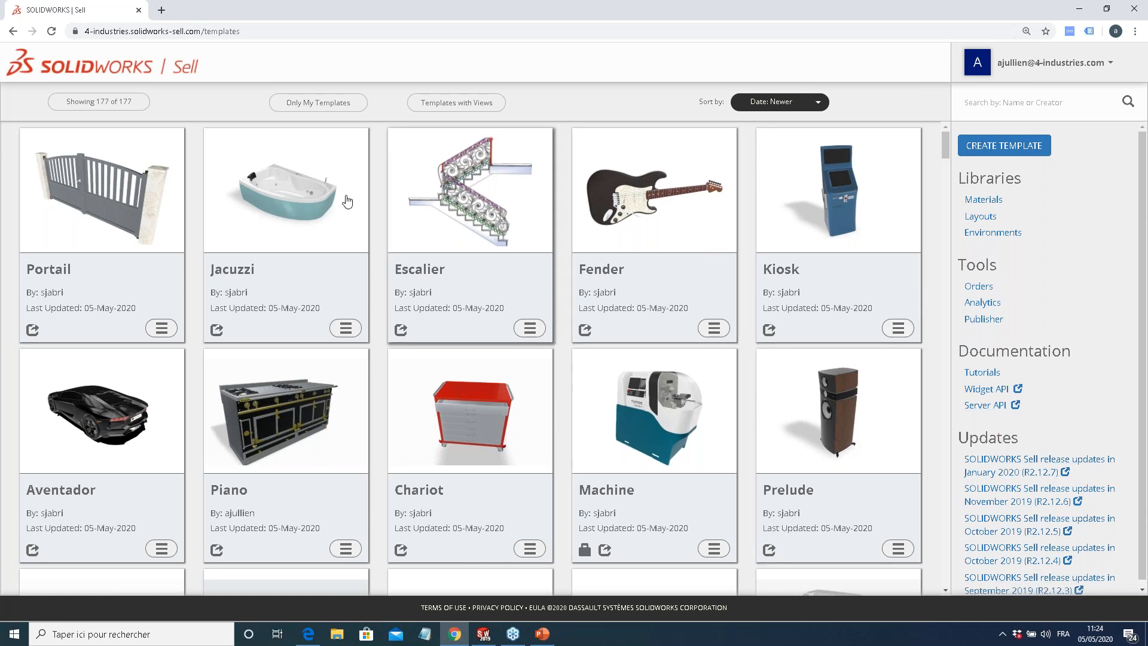
Reload the templates page and open the Caffe template
click(263, 34)
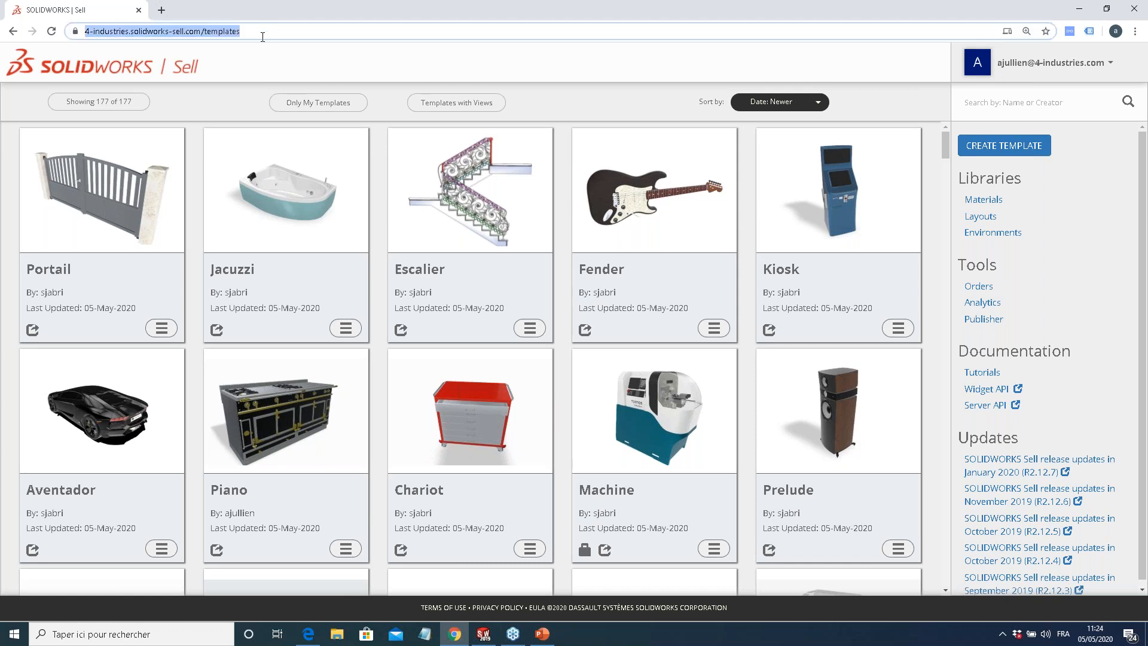
key(Return)
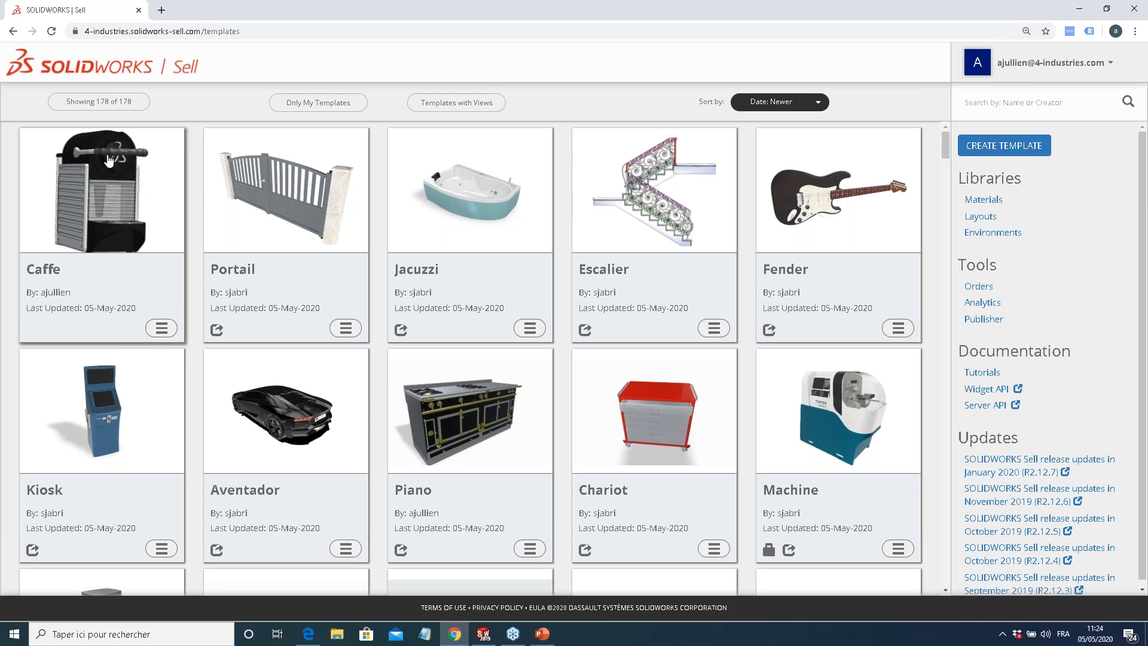
click(122, 230)
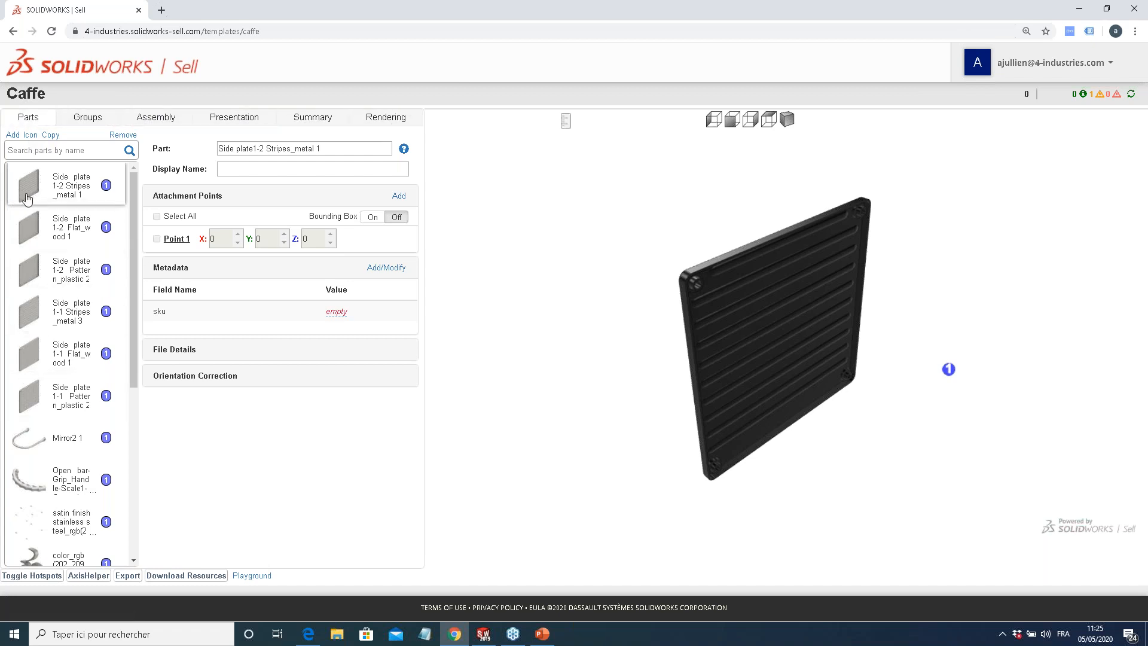
Review the Caffe template's published parts, its groups and its assembly structure
drag(137, 303, 133, 325)
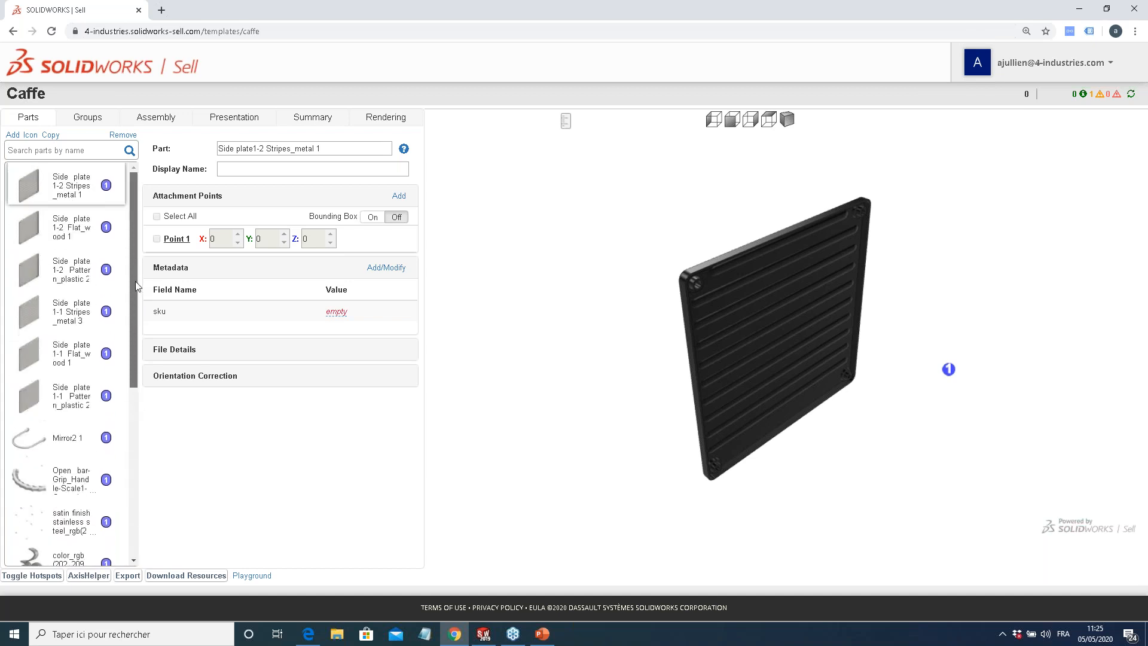
scroll(61, 311, down, 1)
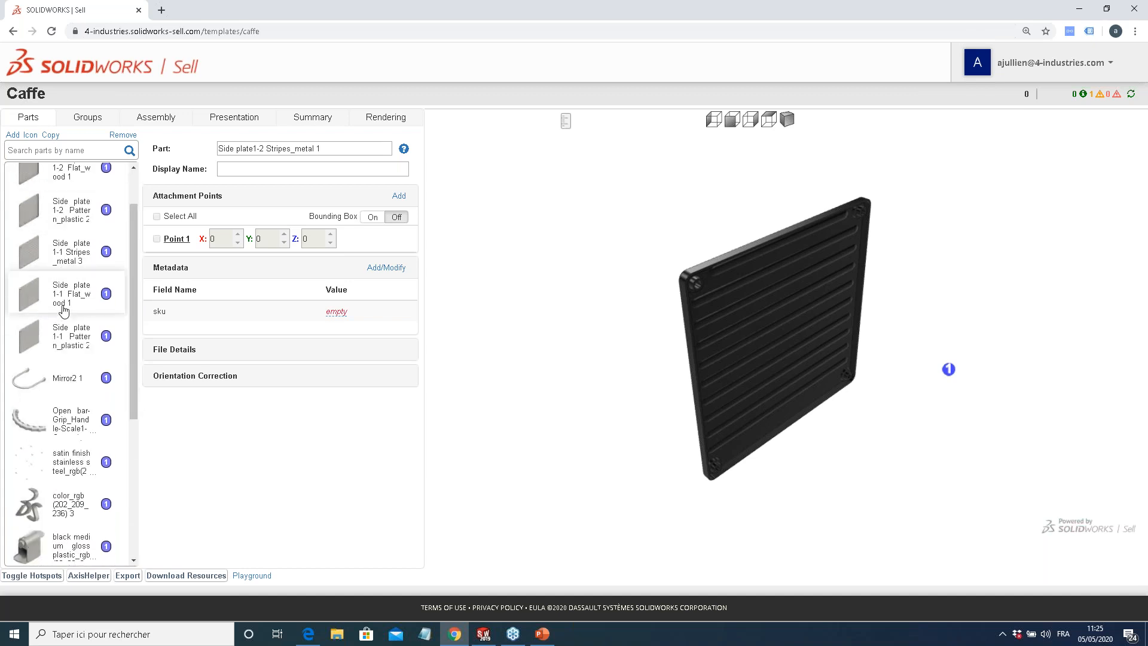
scroll(61, 311, up, 1)
click(88, 125)
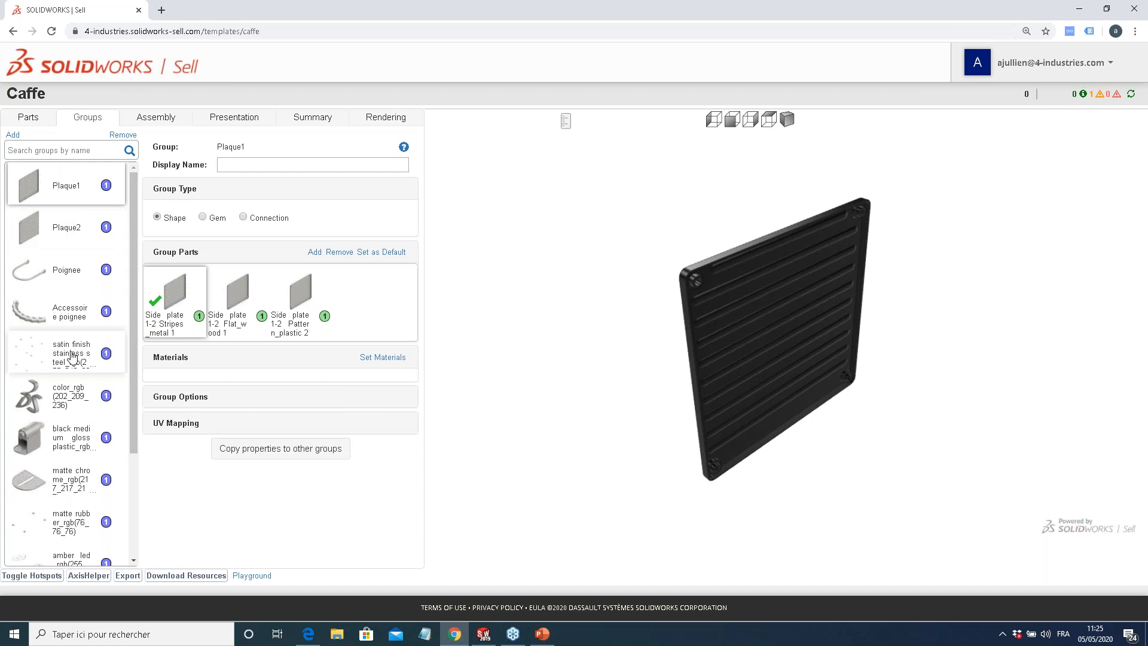
scroll(65, 233, down, 1)
scroll(63, 251, up, 1)
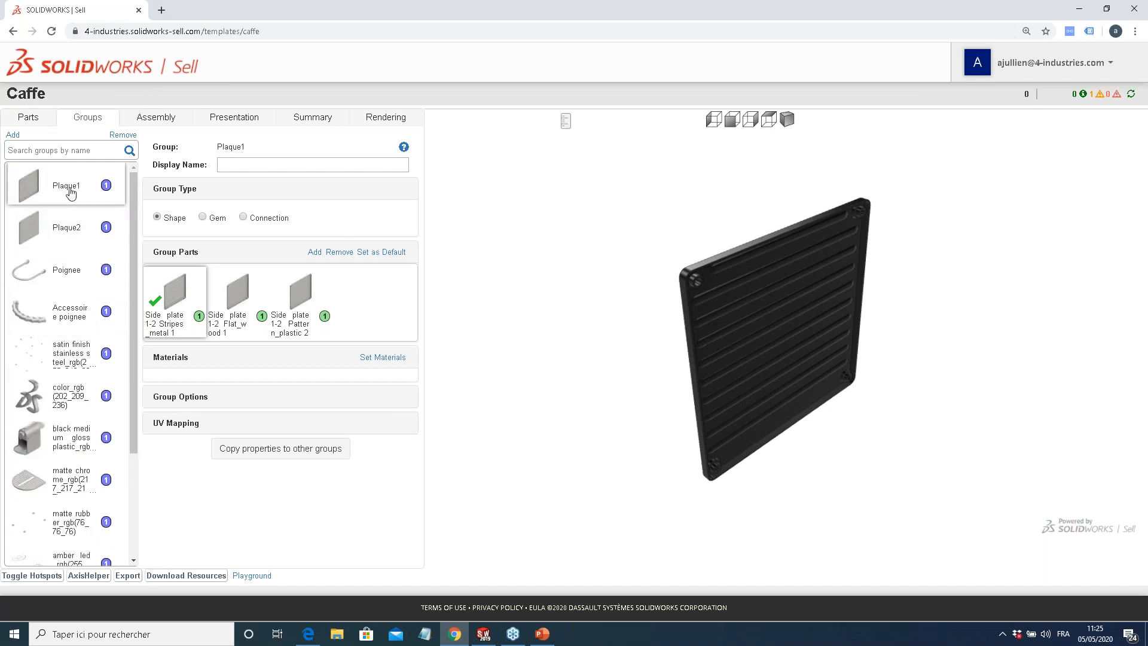
click(141, 119)
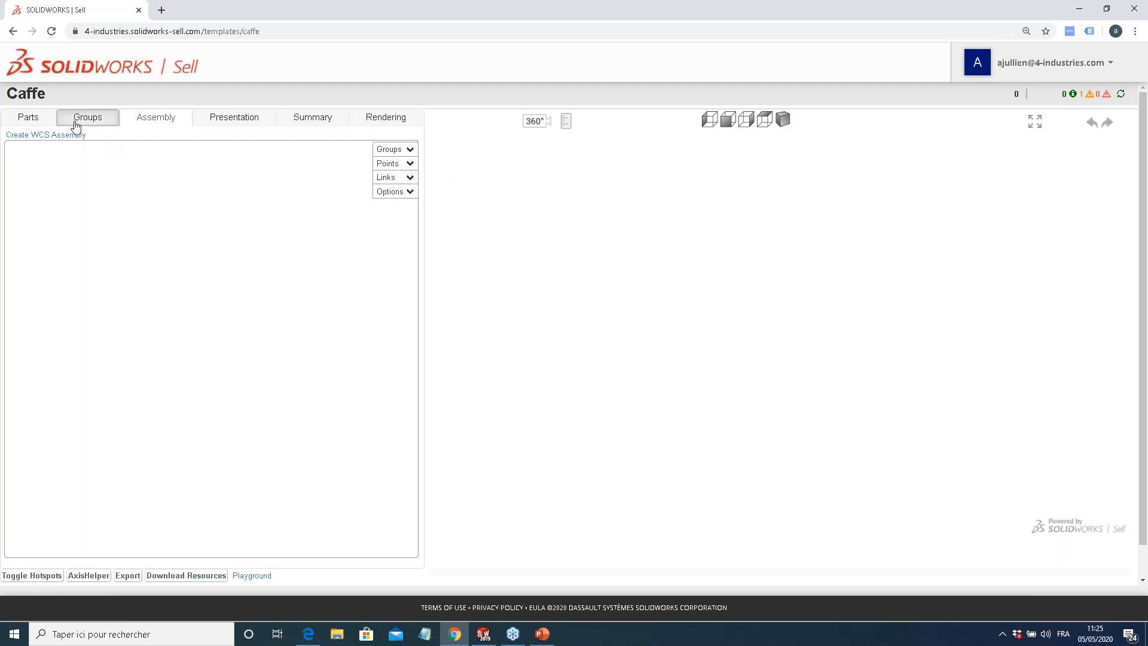
Preview the published Side plate1-2 and Side plate1-1 variants and the Mirror2 handle among the template's parts
click(28, 117)
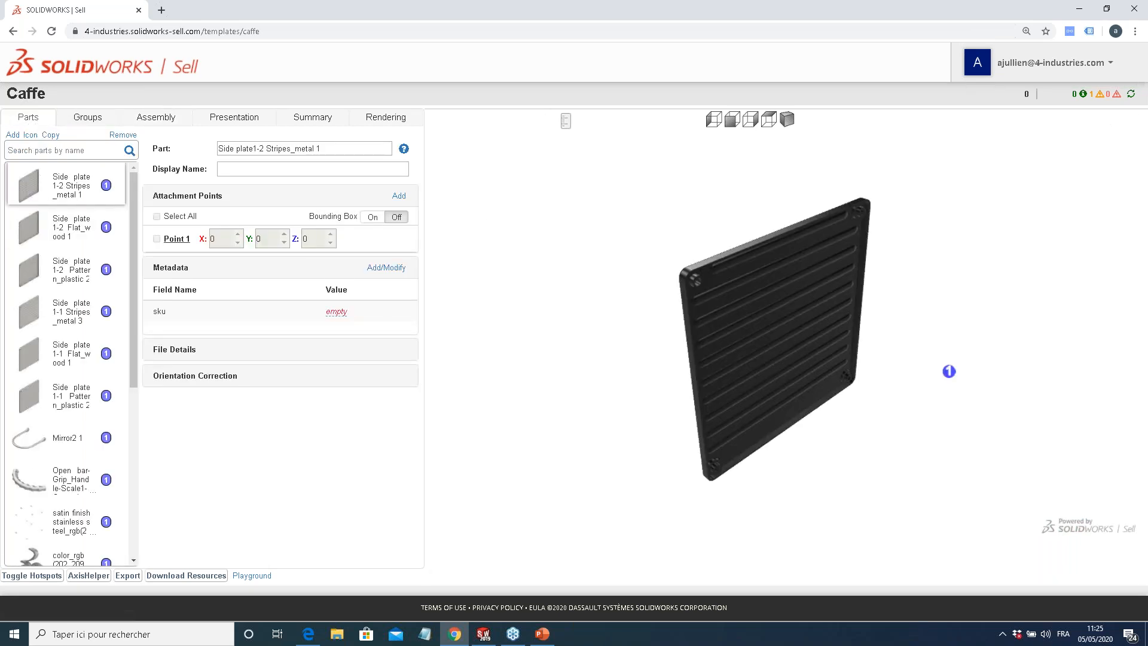
drag(135, 198, 88, 181)
click(40, 234)
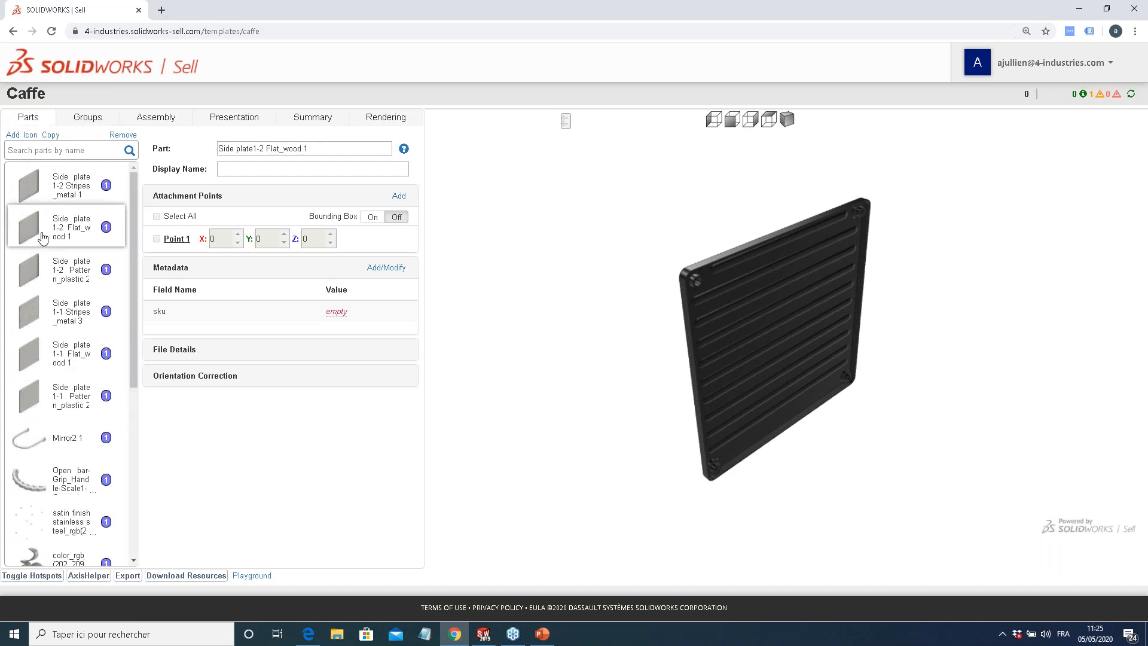
click(42, 264)
click(68, 320)
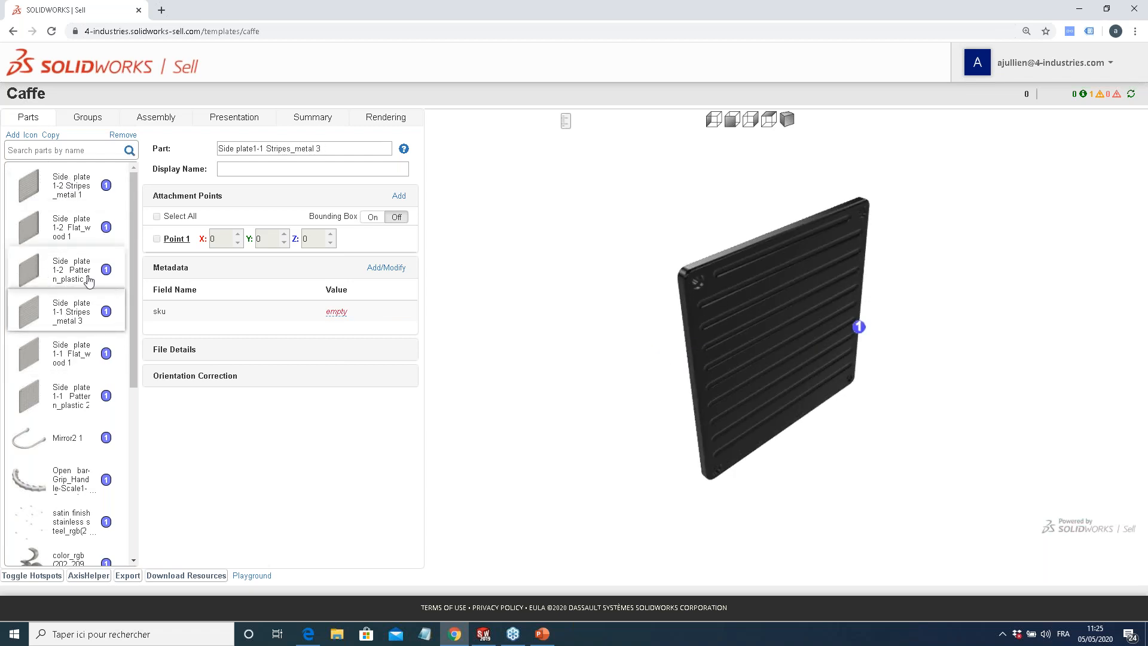
drag(134, 233, 133, 309)
scroll(69, 226, down, 1)
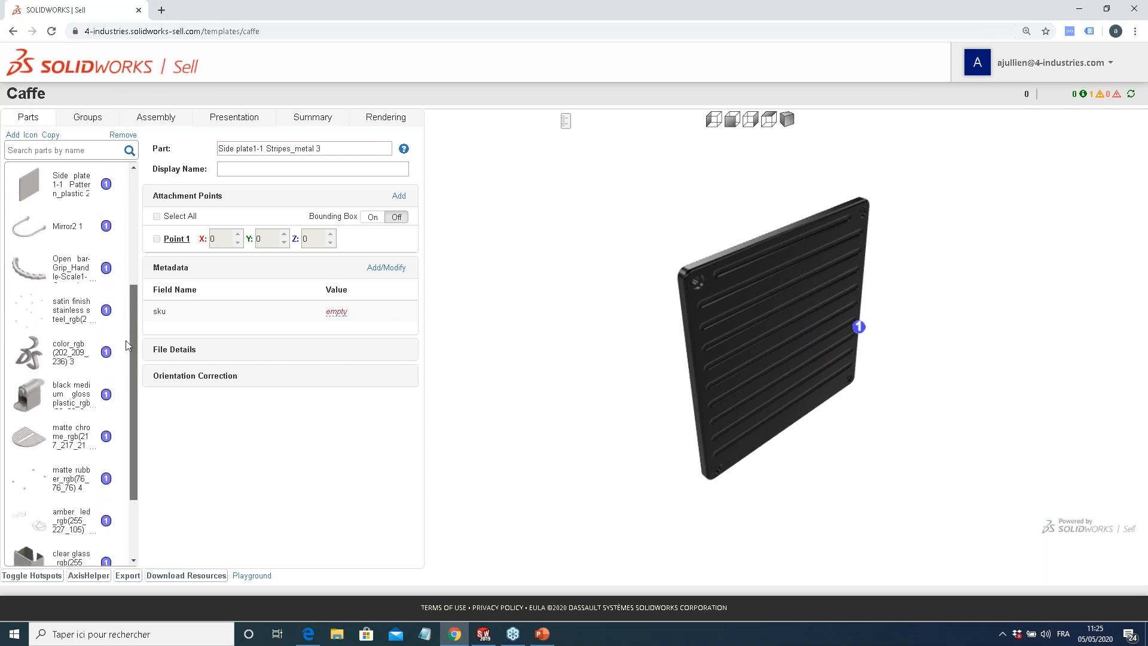
click(50, 237)
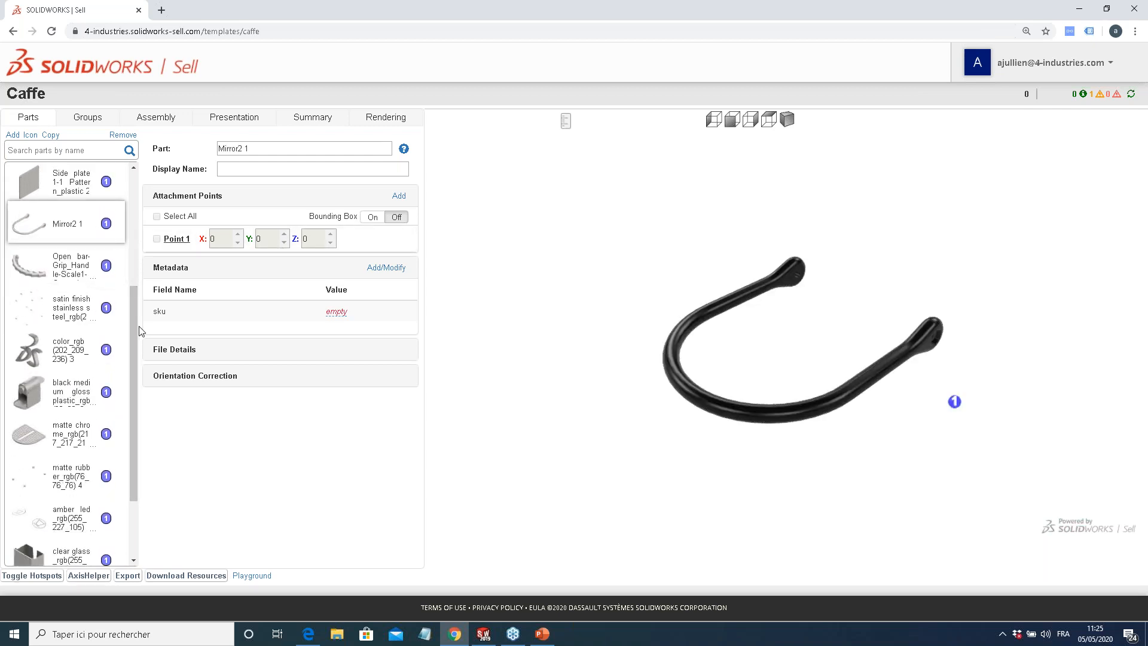
Preview the parts published by material, from the logo color through black plastic, chrome, rubber and amber LED to clear glass and light grey plastic
scroll(137, 333, down, 2)
click(58, 258)
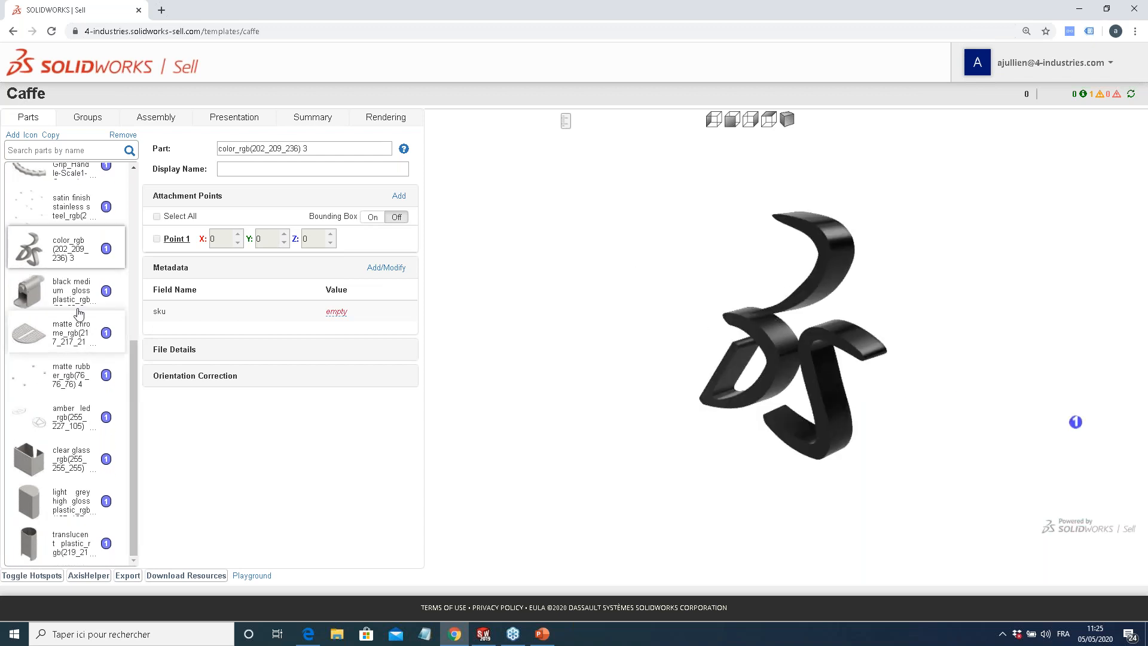
click(66, 296)
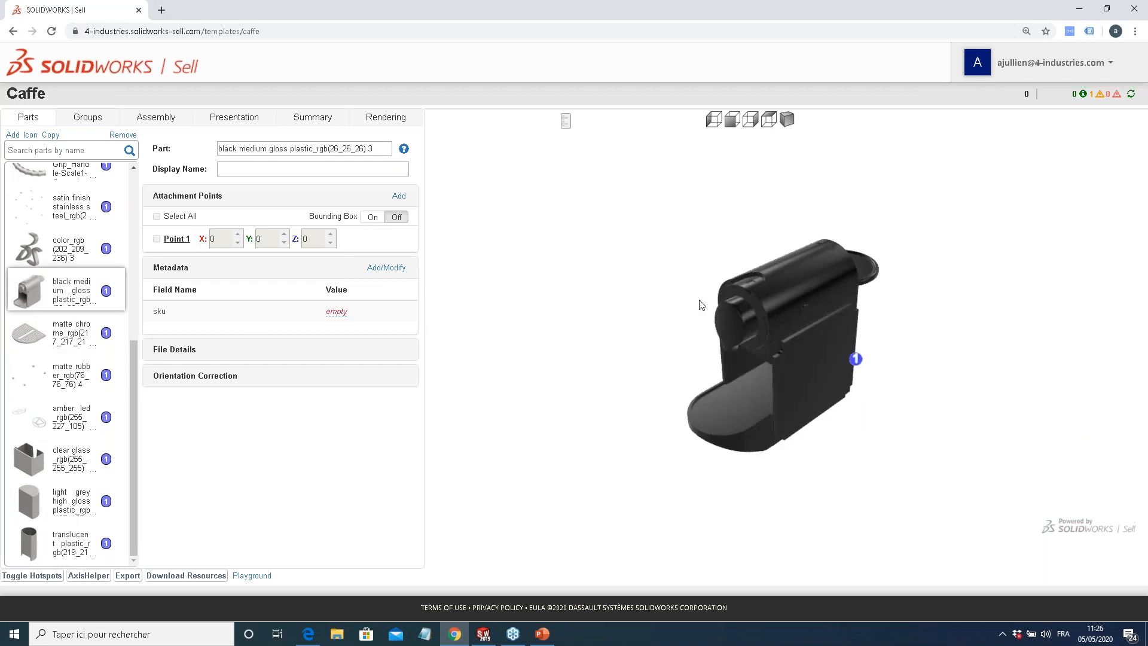
click(45, 336)
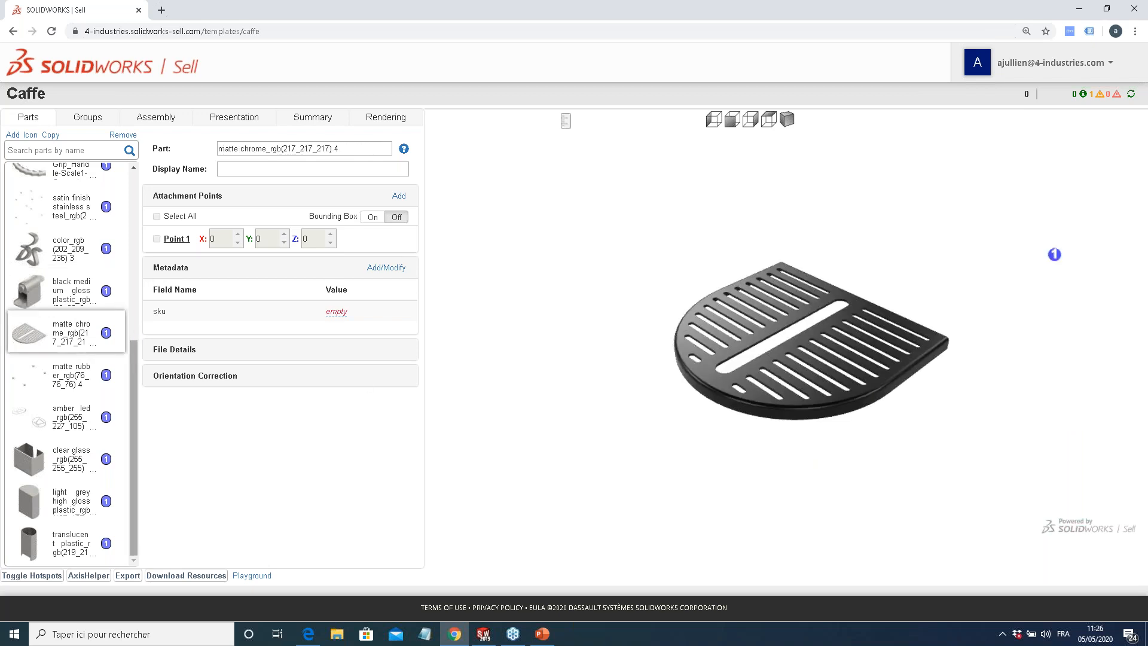
click(47, 392)
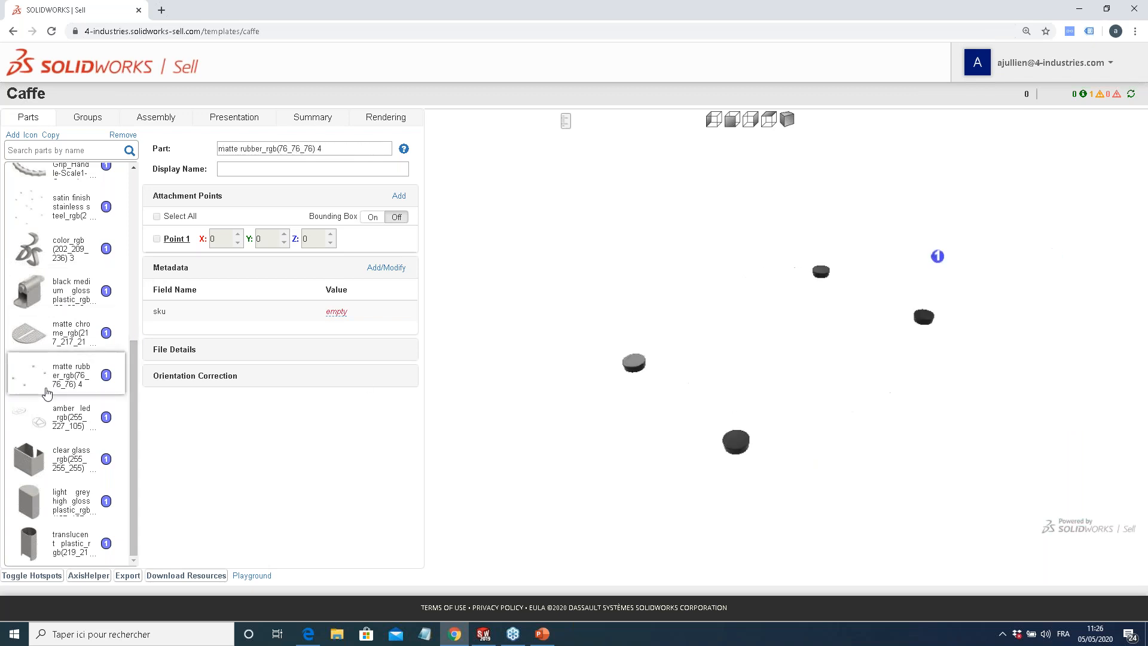
click(56, 430)
click(69, 470)
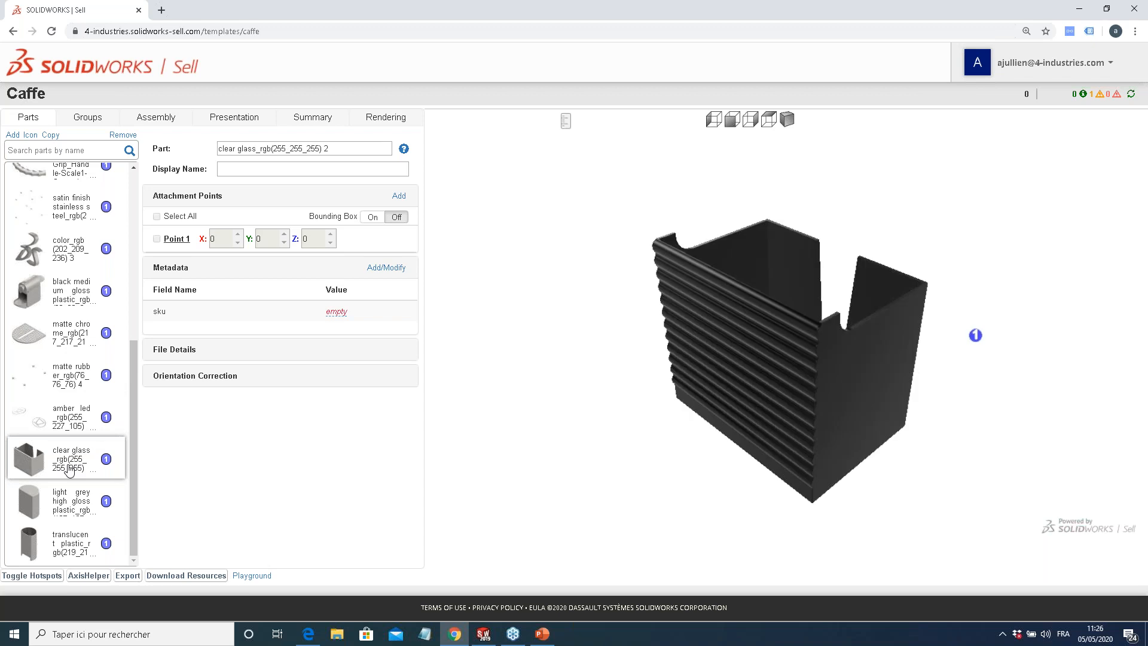
click(76, 500)
Recheck the clear glass, amber LED, matte rubber and matte chrome parts, and return to the Side plate1-2 Stripes_metal part
click(80, 454)
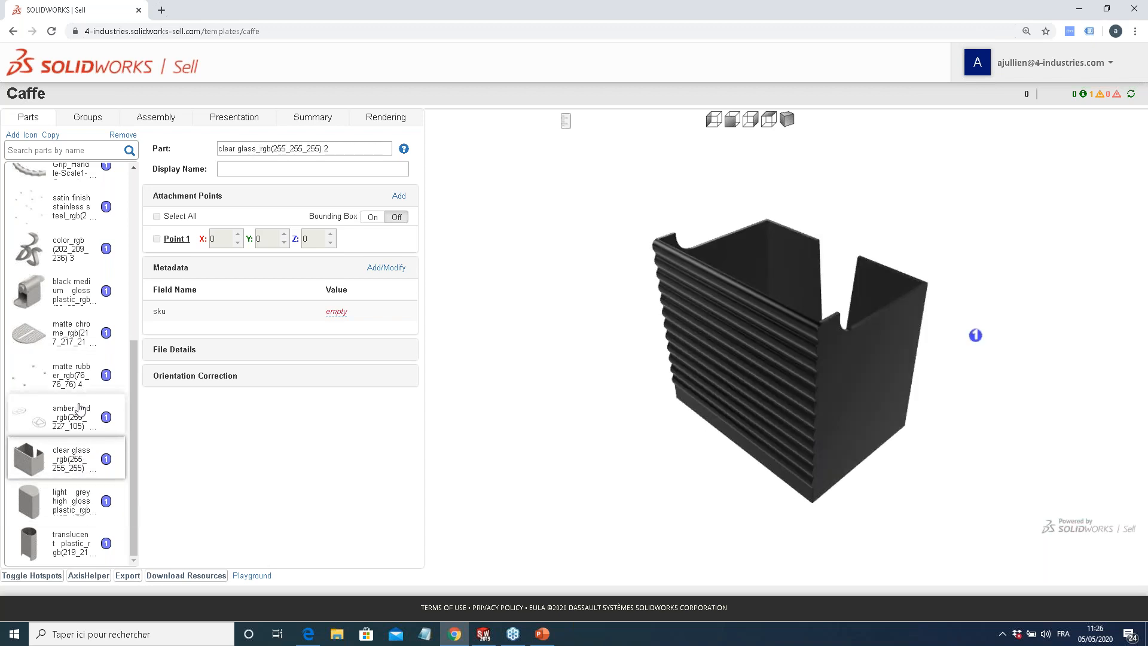
click(82, 421)
click(73, 368)
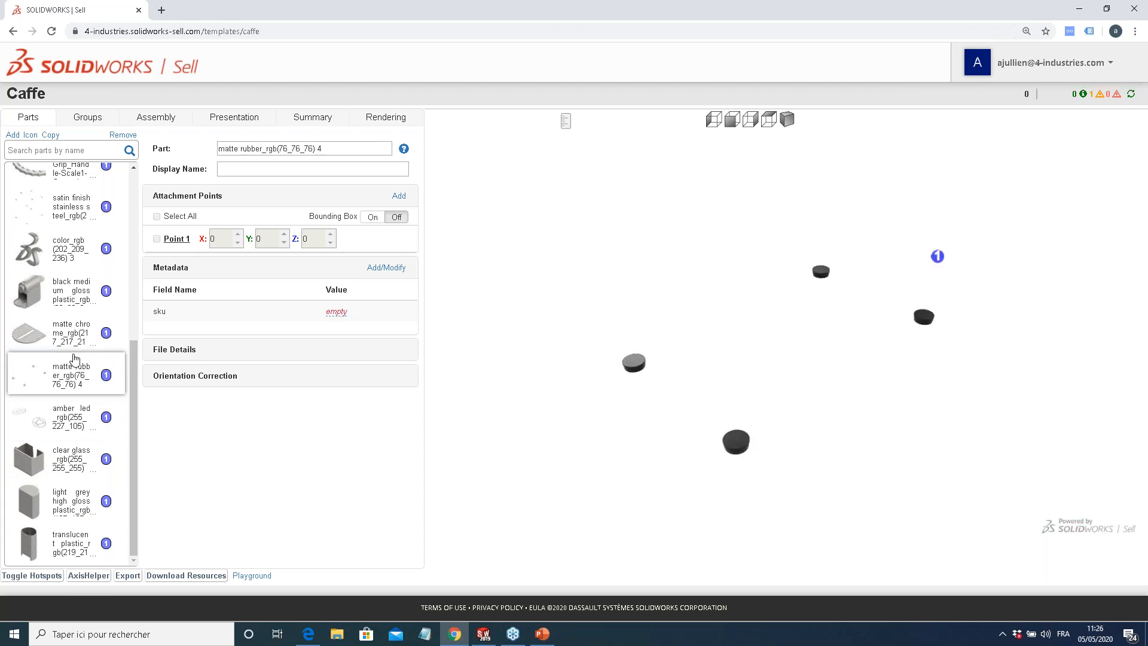
click(68, 332)
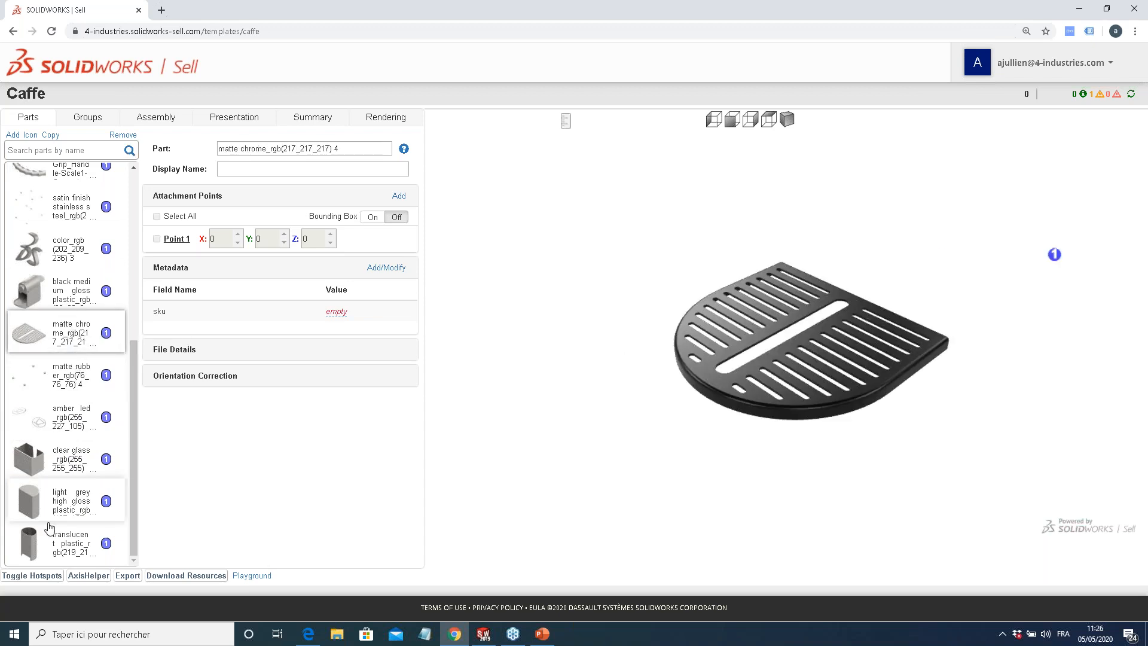
scroll(68, 266, up, 5)
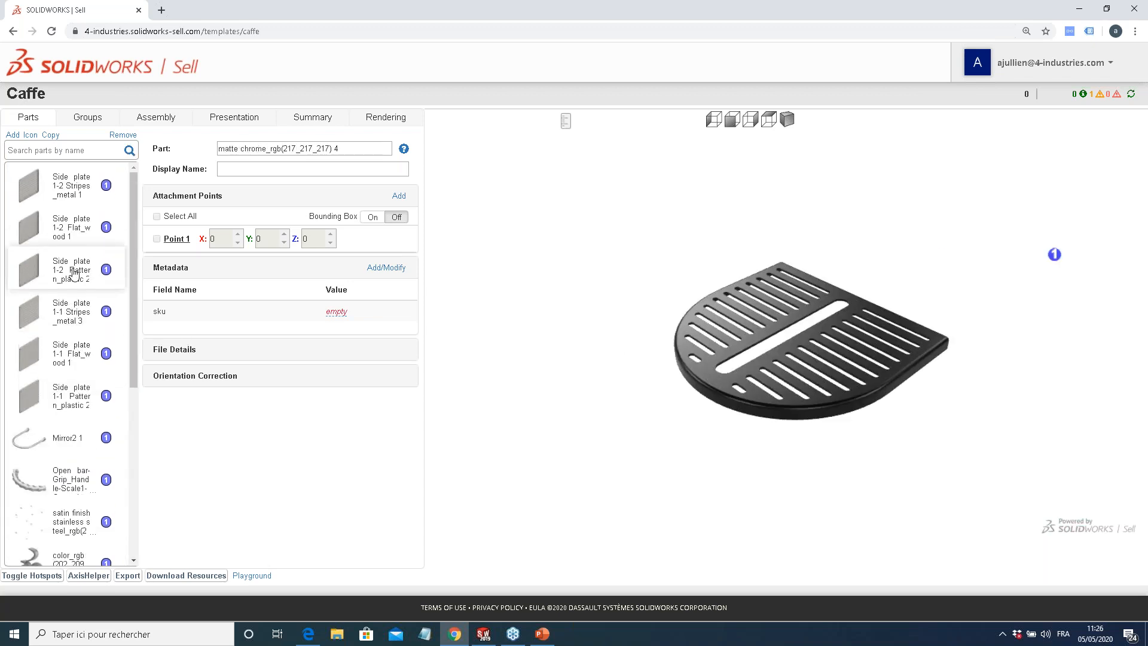
scroll(69, 196, down, 5)
click(67, 463)
click(74, 390)
scroll(68, 296, up, 5)
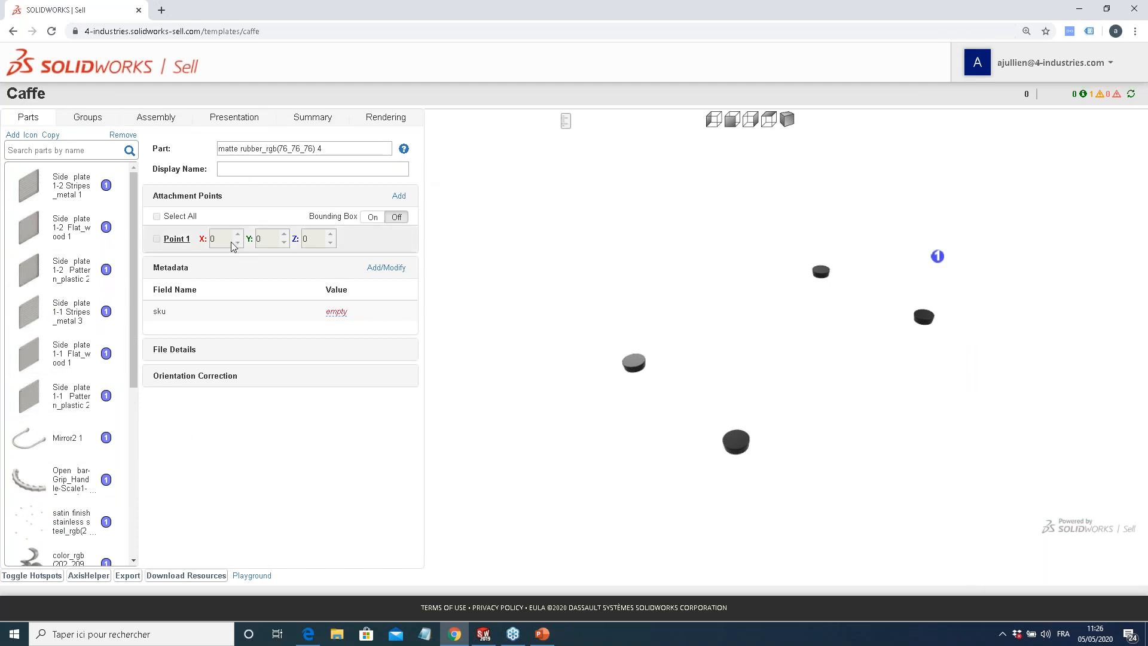
click(62, 187)
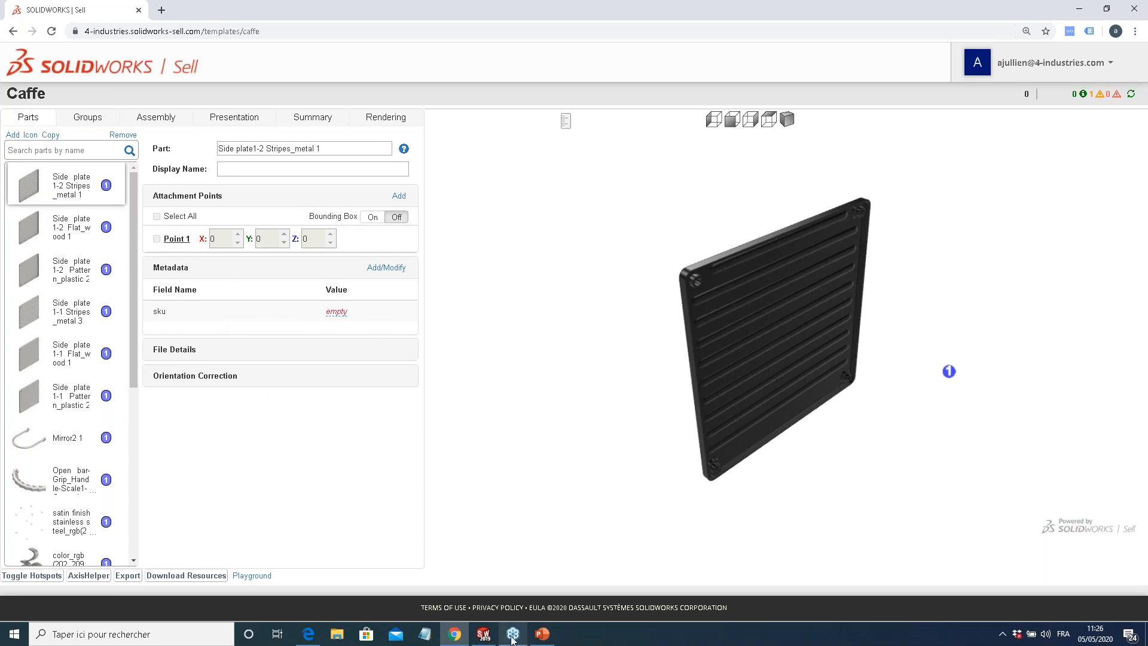
Switch to SOLIDWORKS, close it, and return to the Caffe template in the browser
click(483, 635)
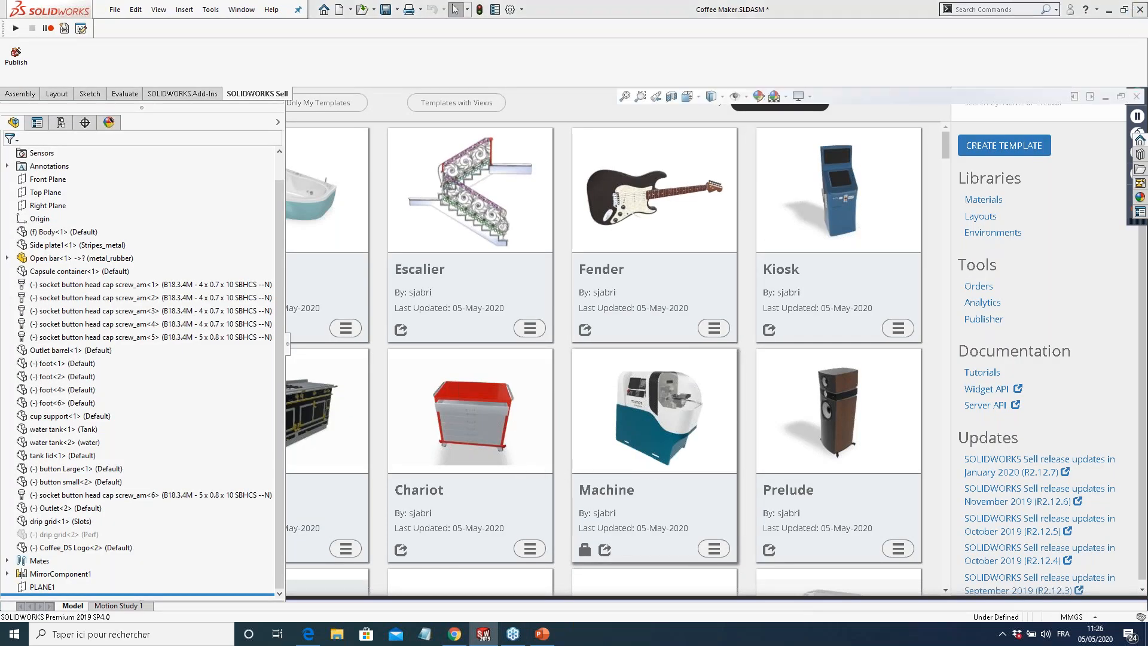
click(1139, 9)
click(585, 331)
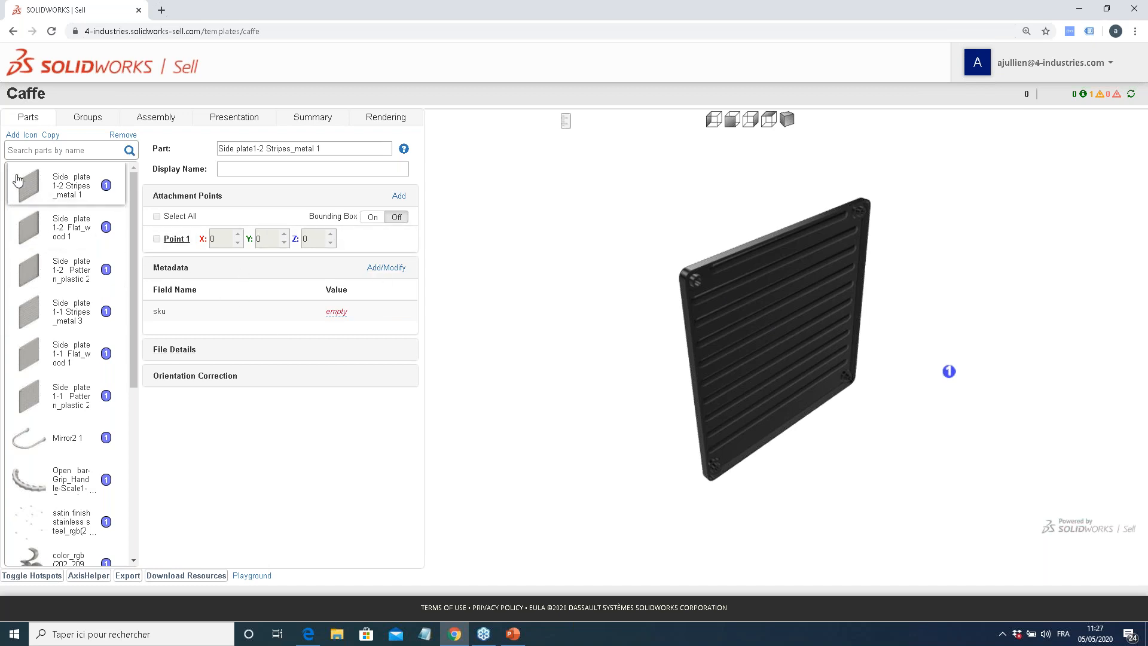
Browse the Coffe Maker Demo folder for files that can be added as parts, and close it without adding any
click(11, 135)
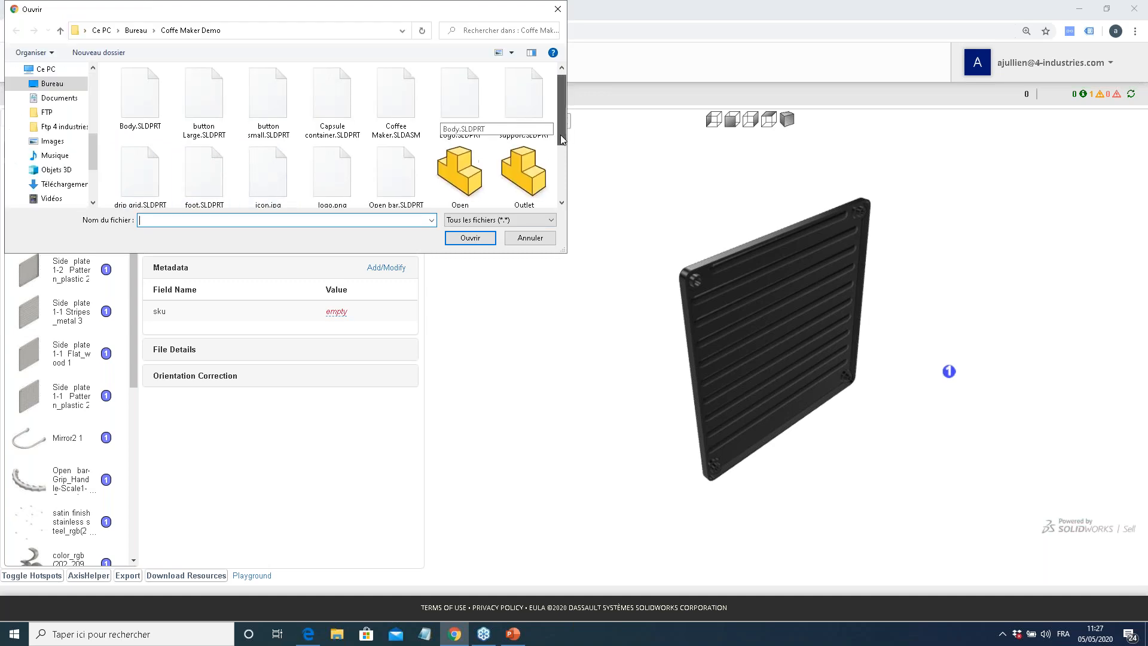
scroll(562, 133, down, 2)
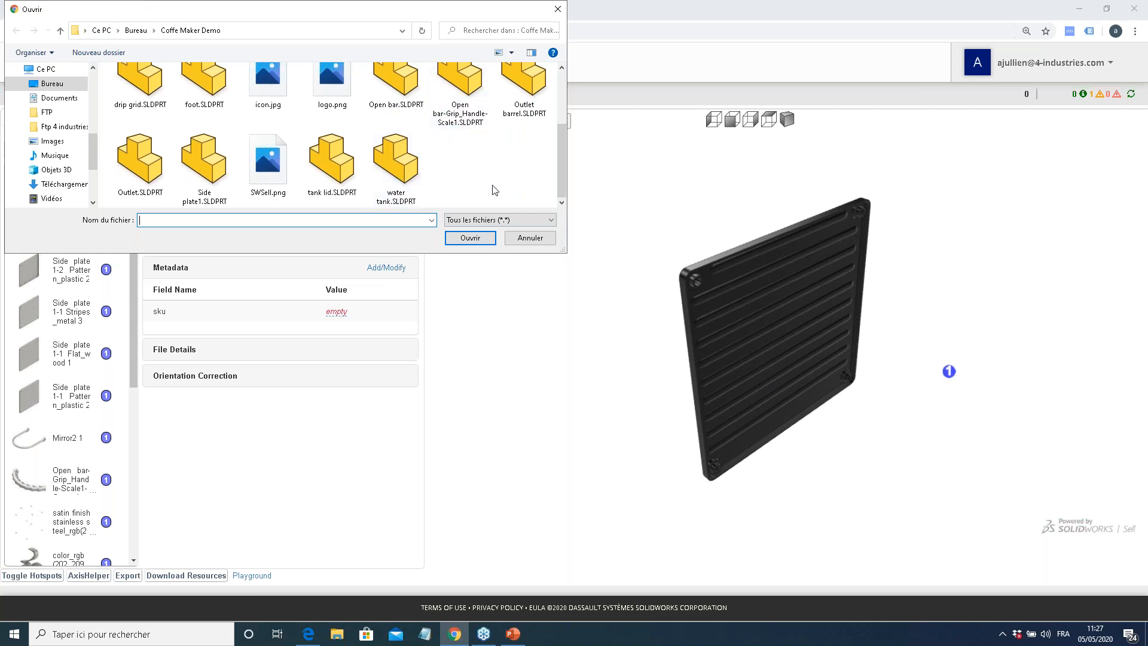
click(530, 238)
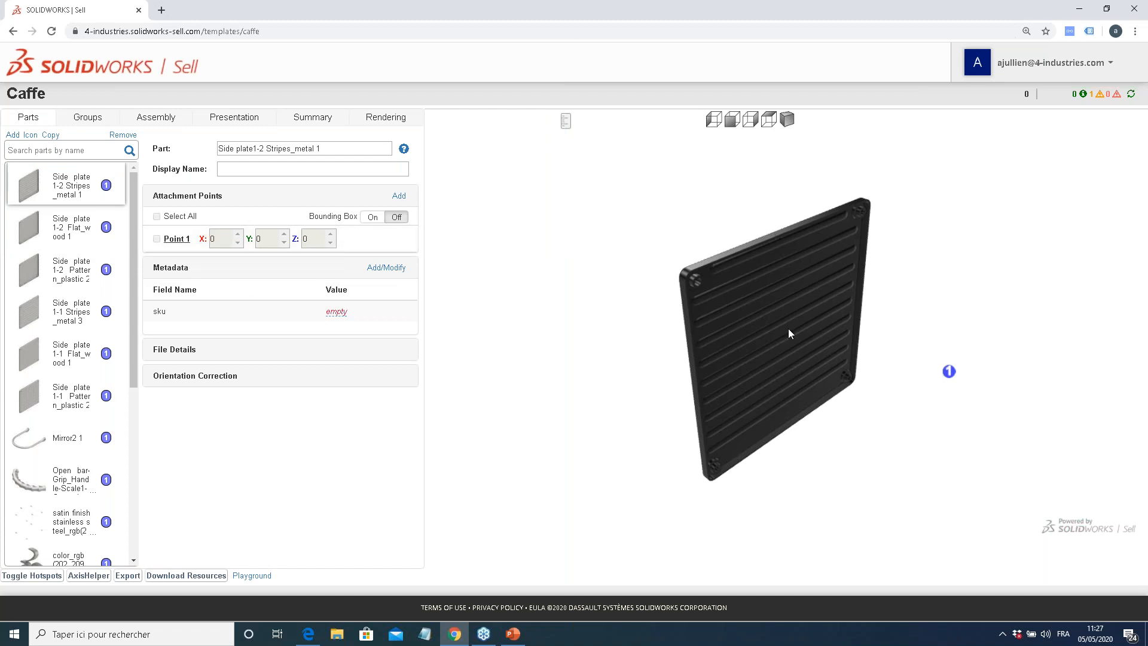
Inspect the side plate's orientation correction and the metadata settings, including the entry for a new field, without saving any field
click(211, 376)
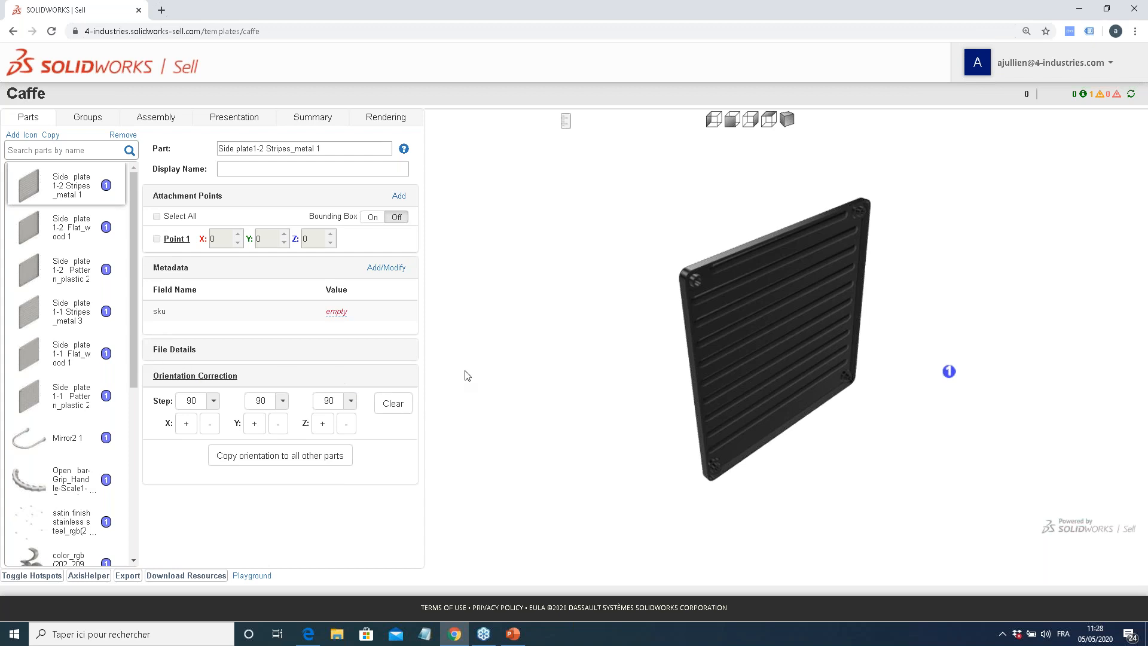
click(389, 269)
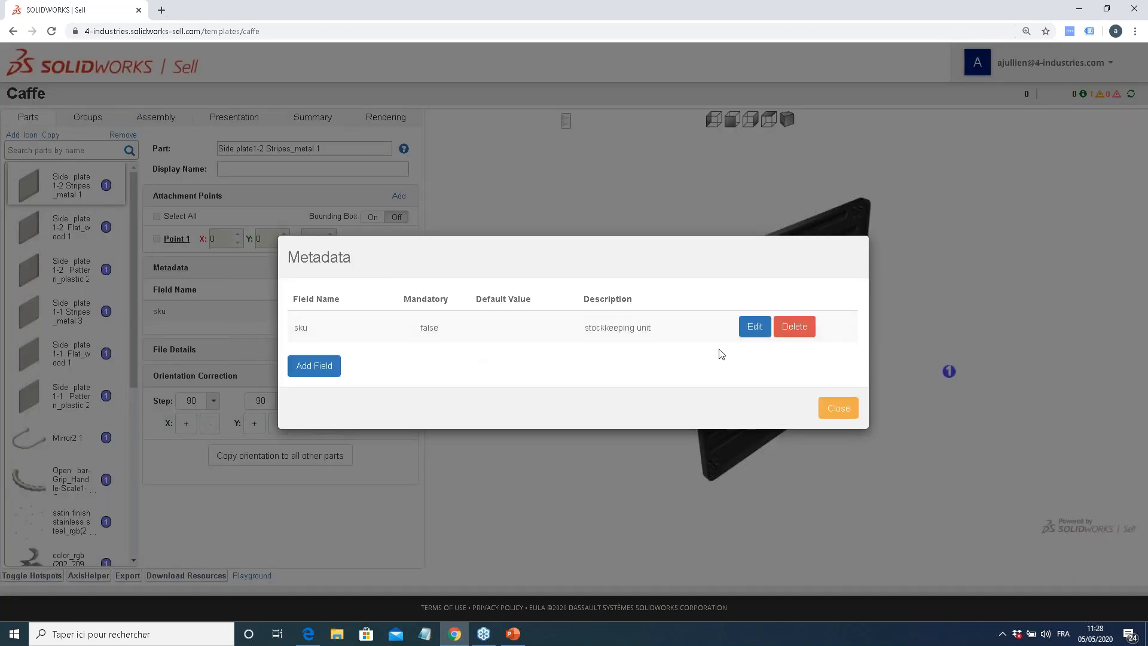
click(317, 366)
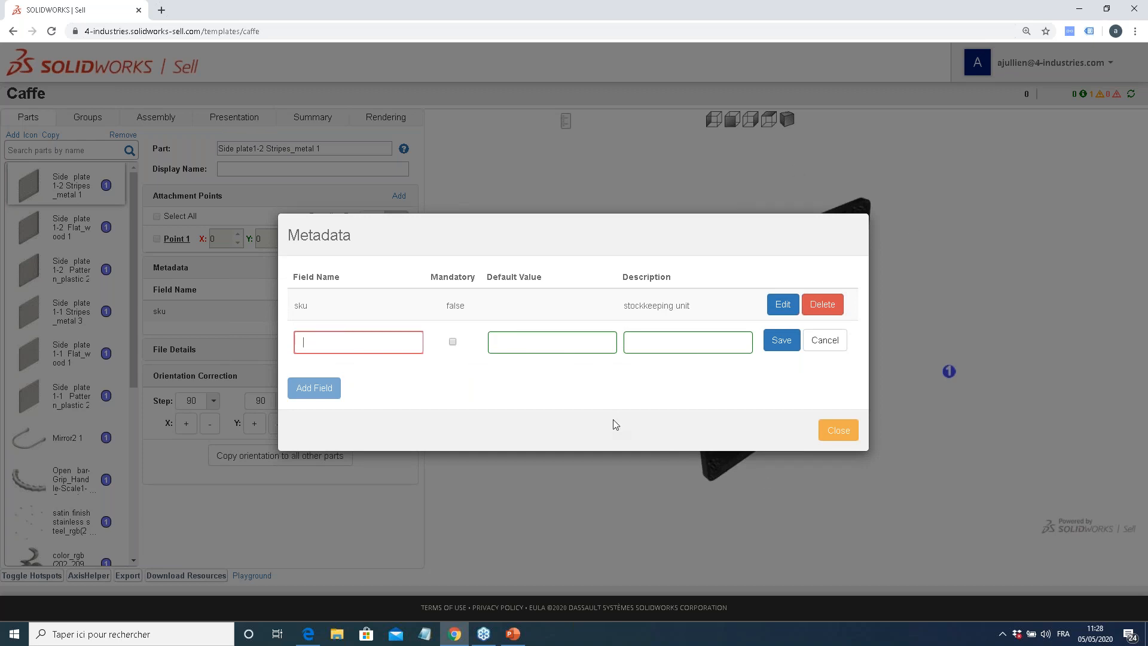
click(839, 436)
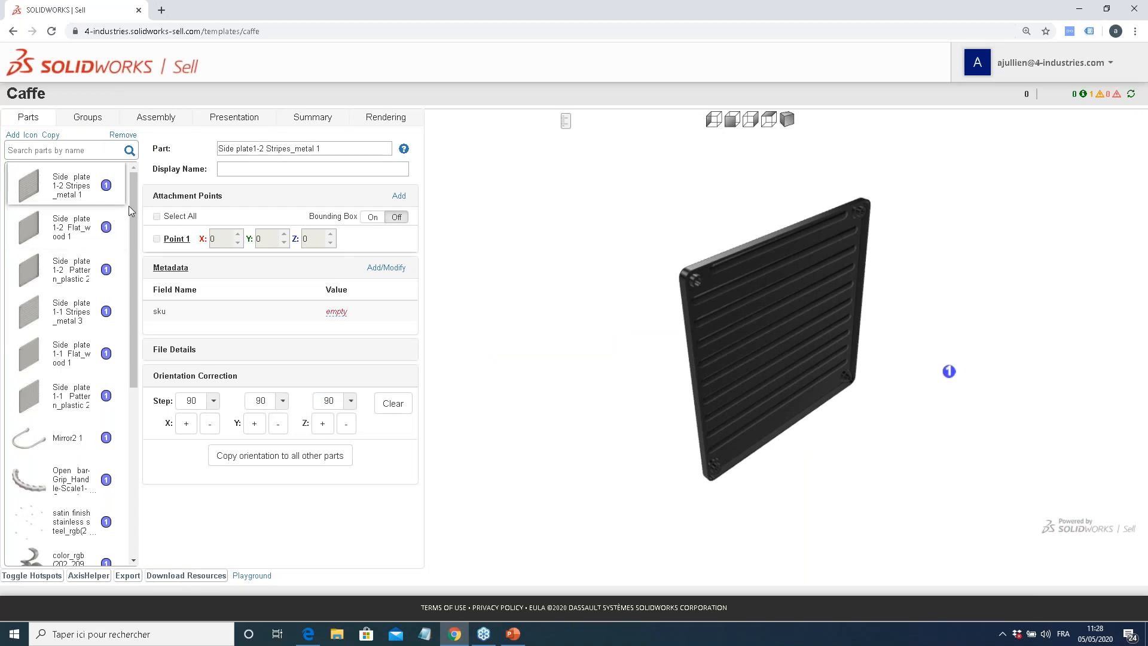
Duplicate the Mirror2 1 handle part
drag(132, 205, 128, 265)
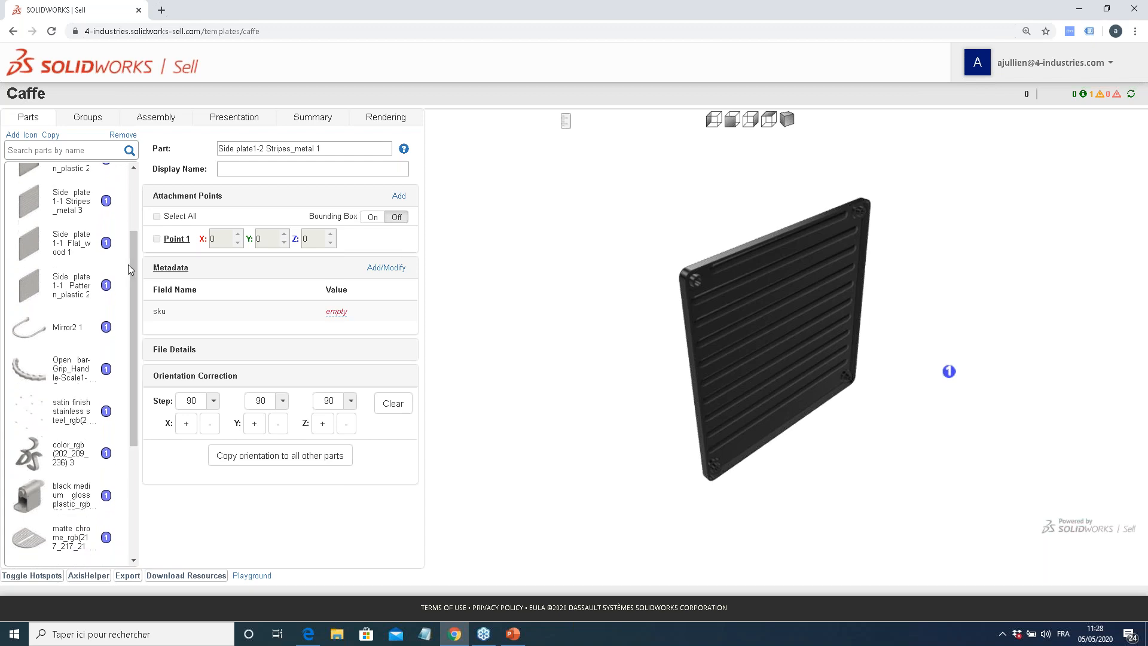
click(70, 329)
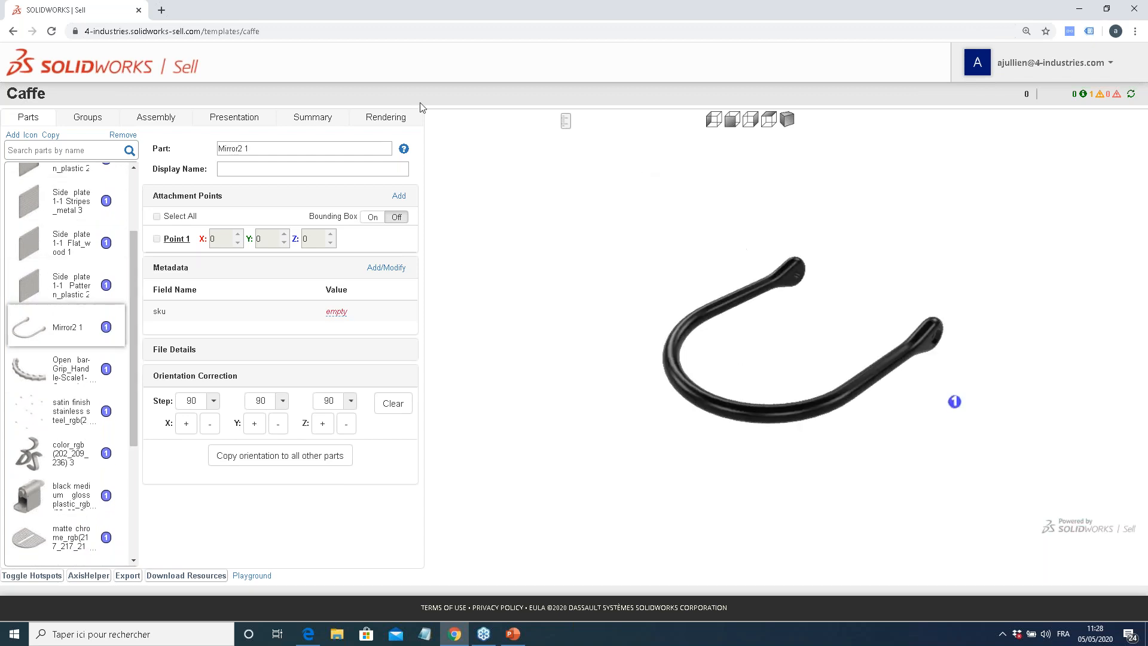
click(49, 154)
click(52, 136)
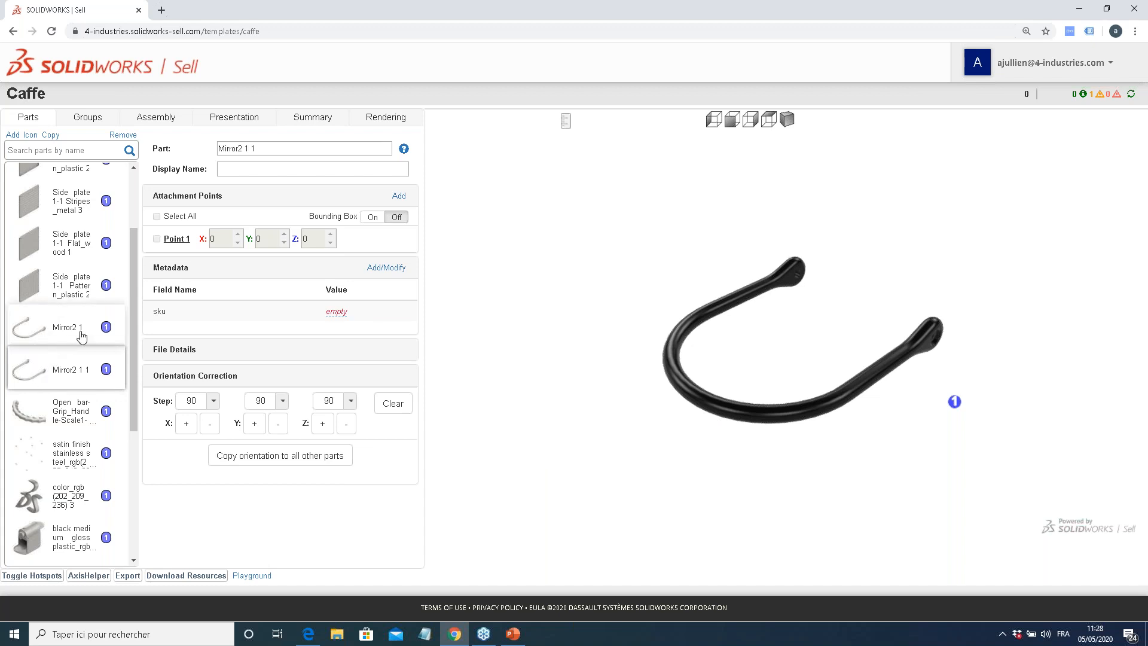
Upload icon.jpg from the Coffe Maker Demo folder as the icon of the copied Mirror2 part
click(28, 136)
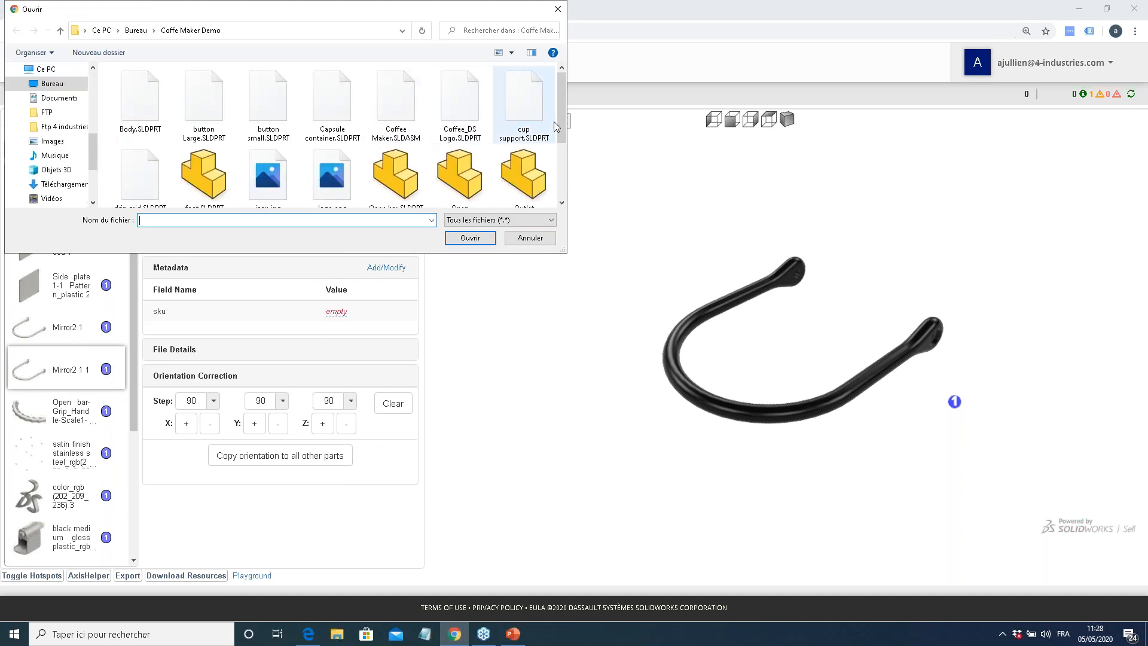
drag(561, 123, 561, 191)
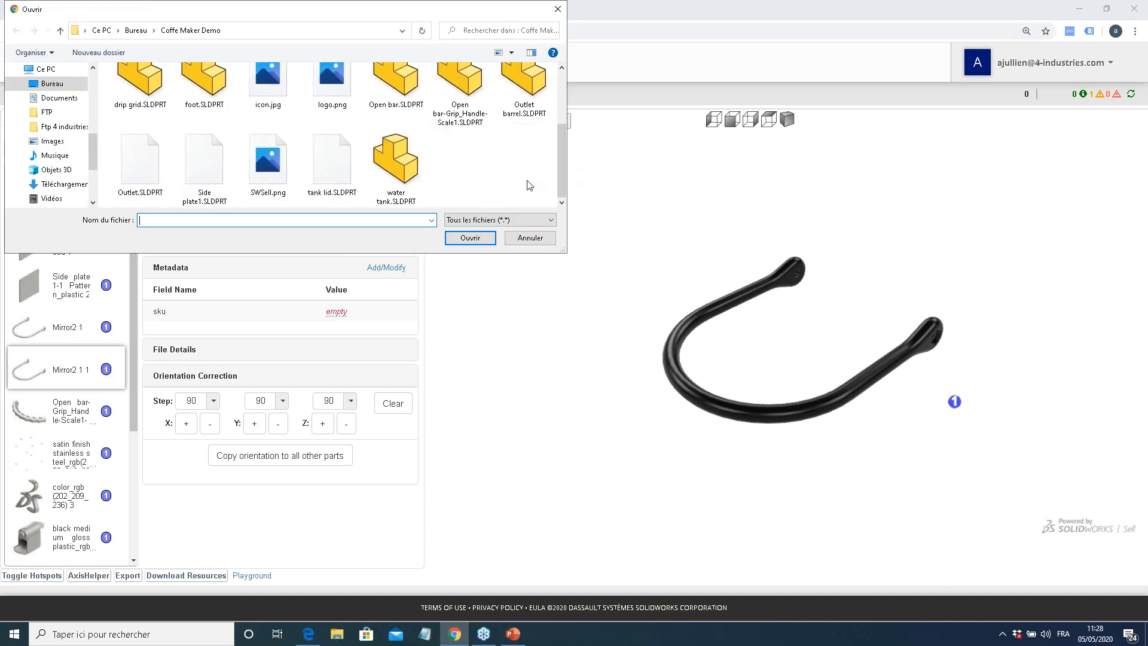
click(287, 106)
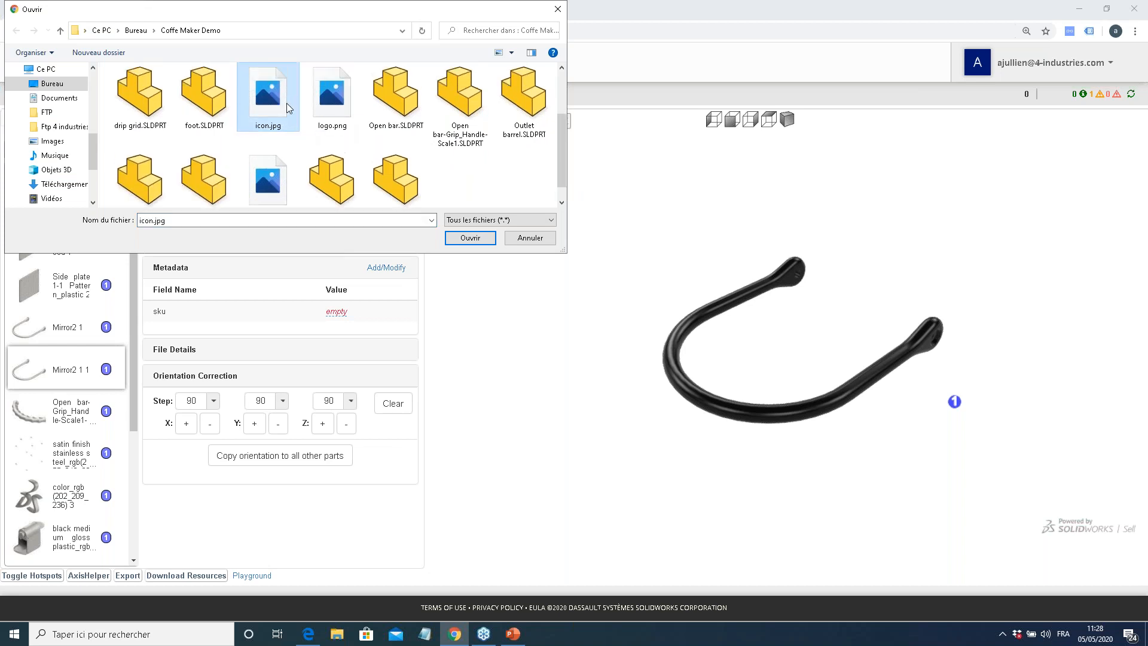
click(461, 238)
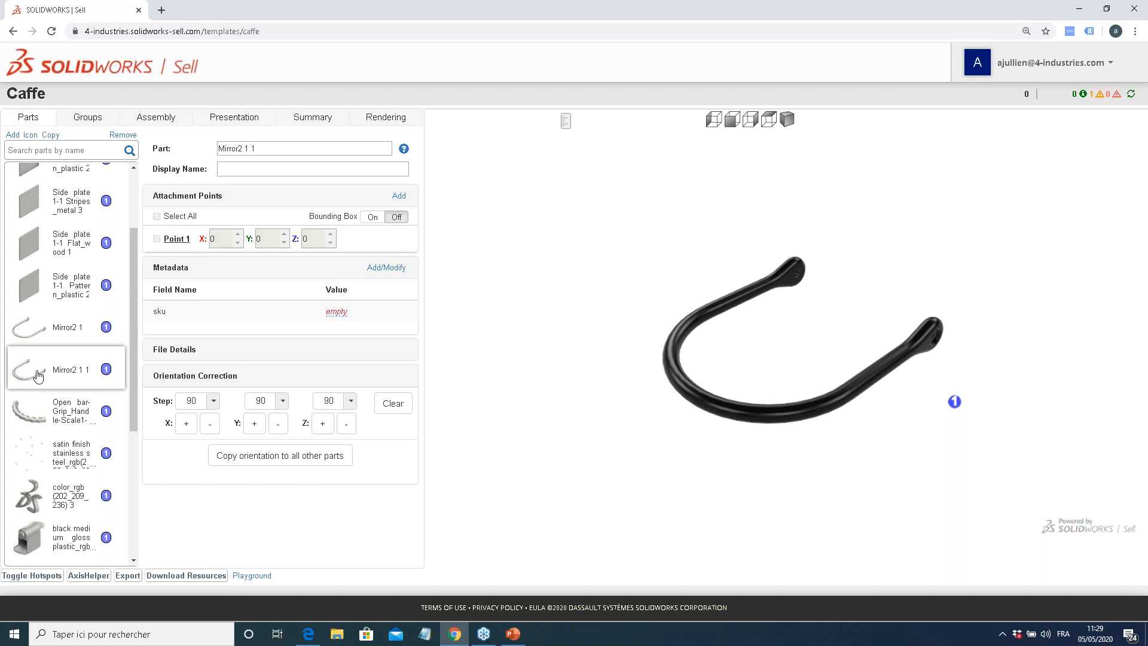
Look through the parts list from the side plates to the material-named parts, checking each part's icon
drag(132, 263, 134, 210)
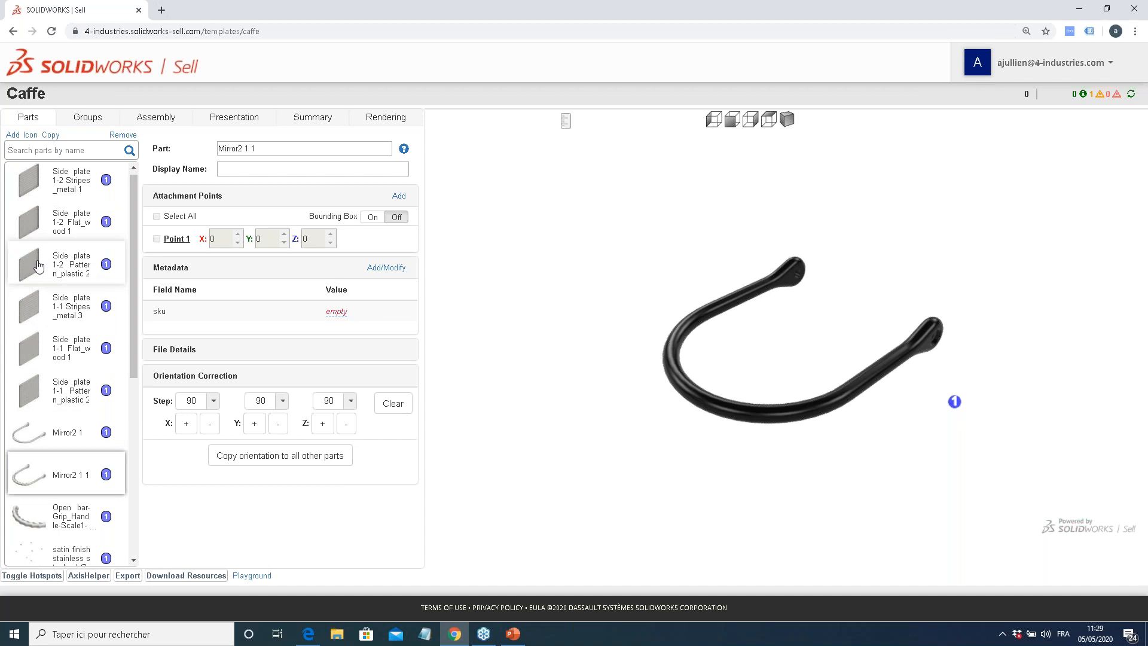
scroll(38, 267, down, 1)
scroll(38, 268, down, 2)
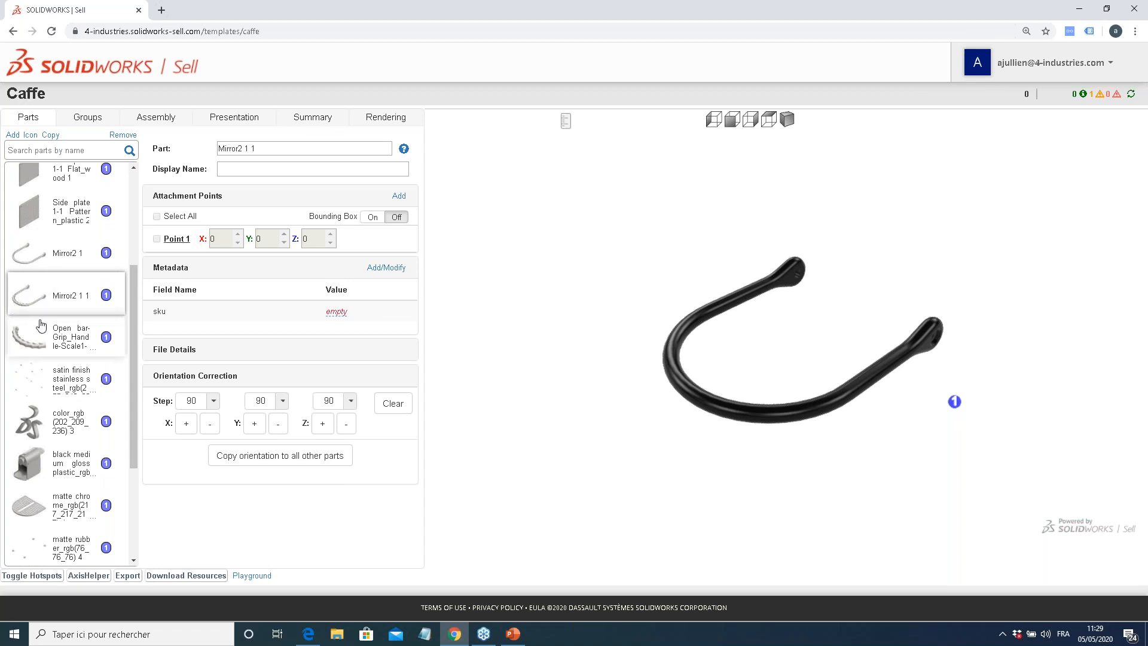
scroll(36, 269, up, 2)
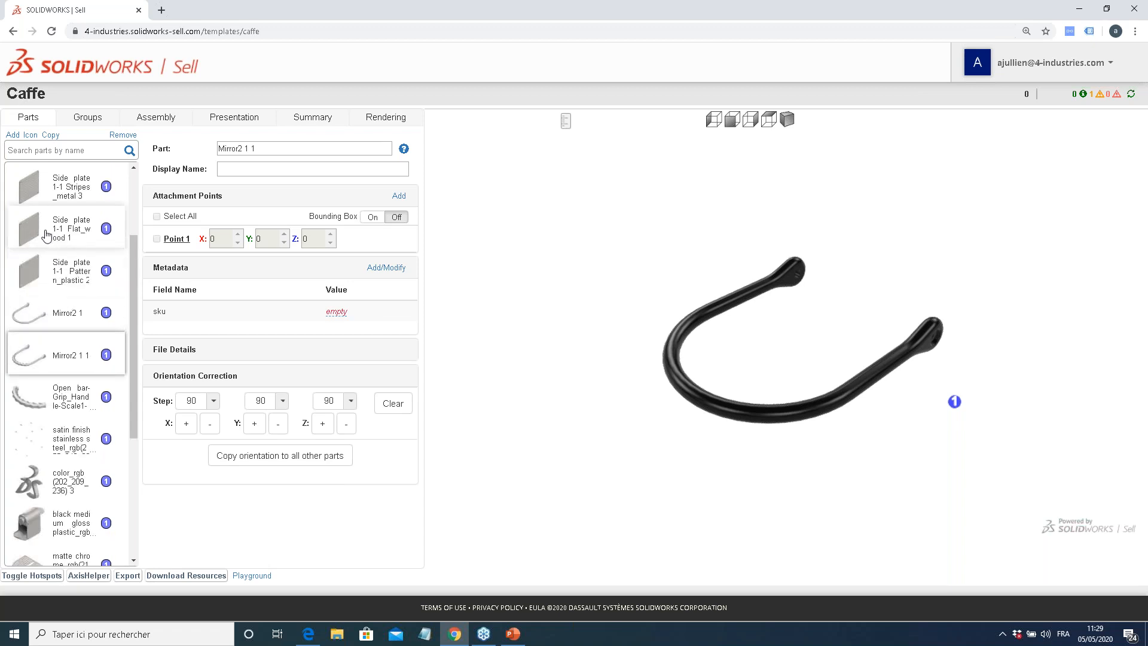
scroll(33, 222, up, 1)
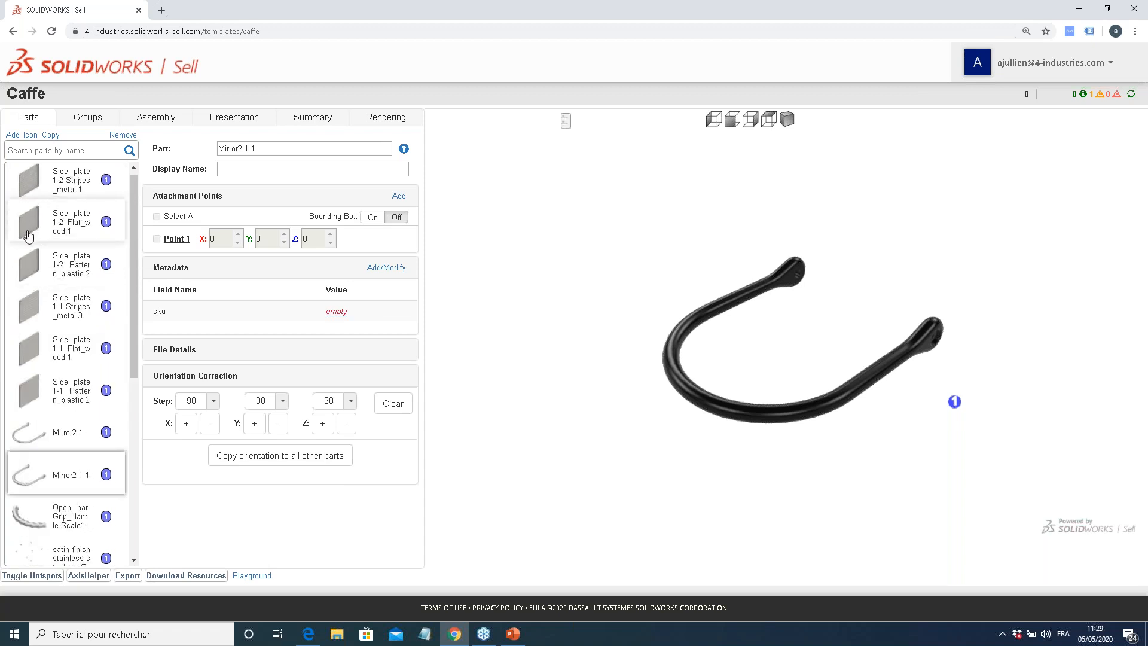
scroll(28, 235, down, 1)
scroll(36, 251, down, 3)
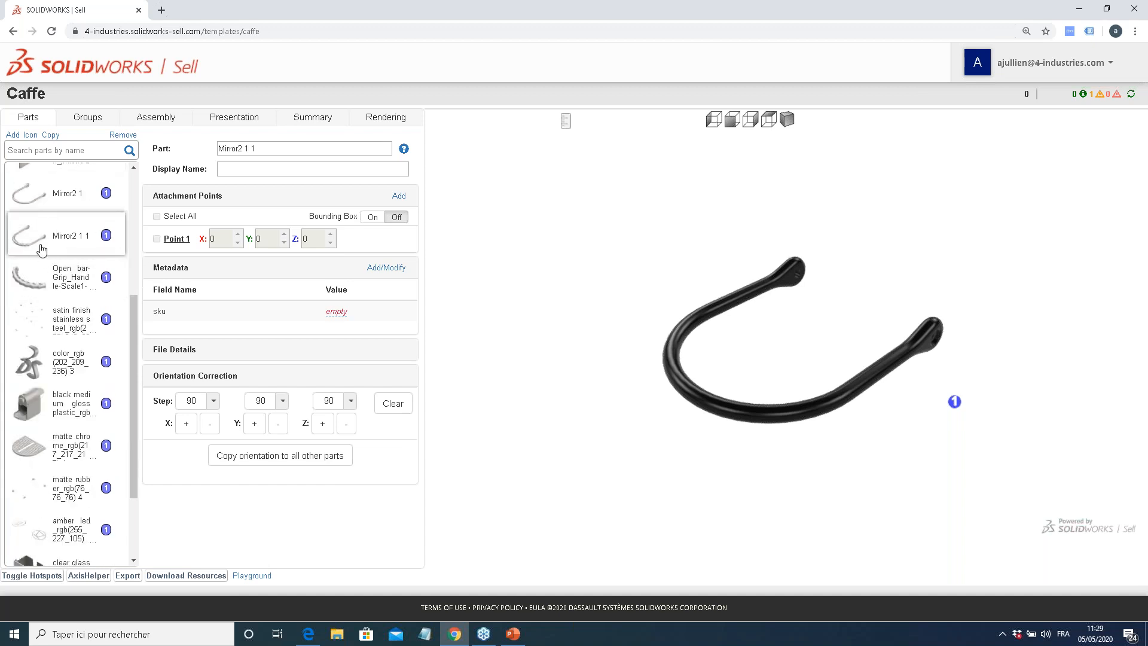
drag(134, 332, 132, 269)
scroll(35, 301, up, 2)
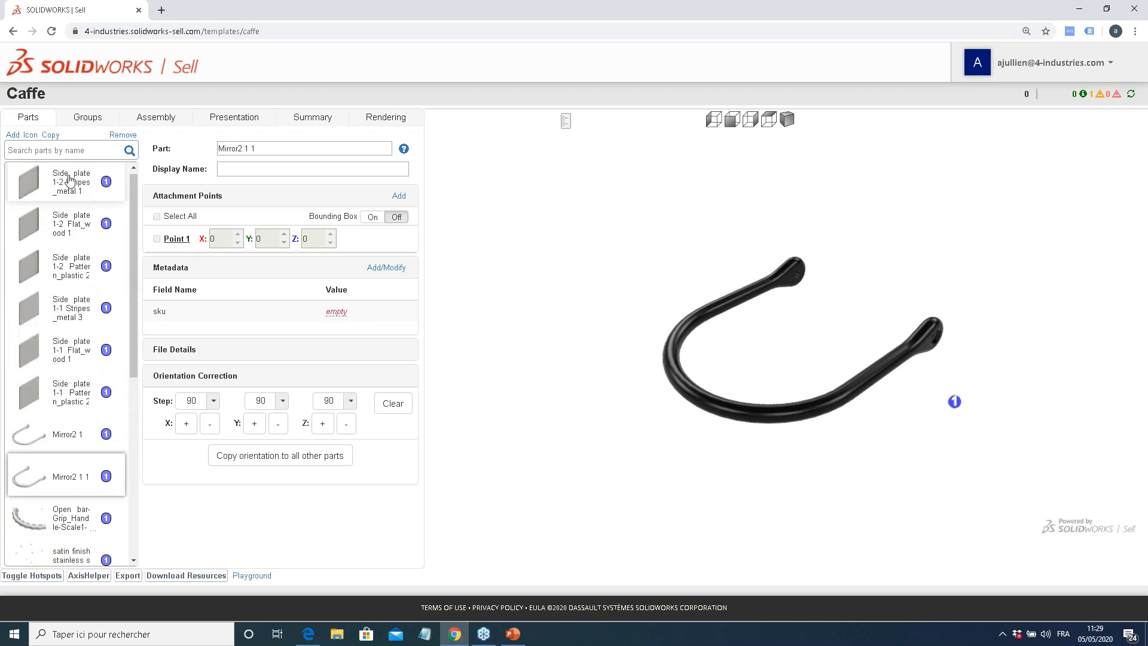
Switch to the template's groups and look through the whole list from Plaque1 to translucent plastic
click(84, 119)
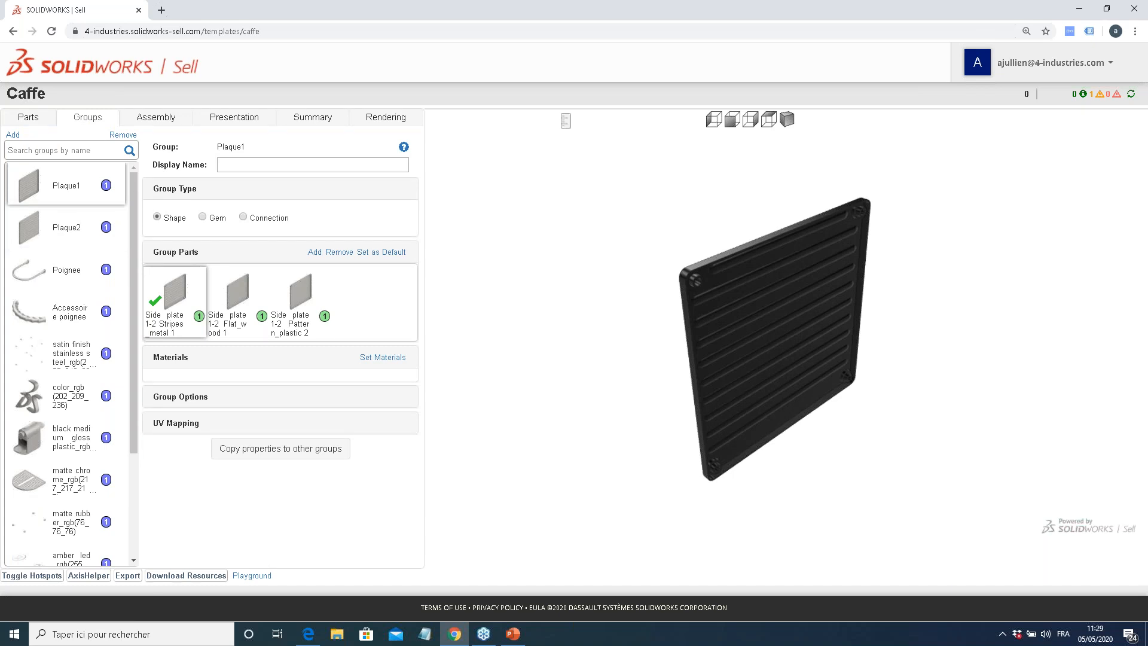
mouse_move(135, 193)
mouse_down()
mouse_move(126, 303)
mouse_move(131, 179)
mouse_up()
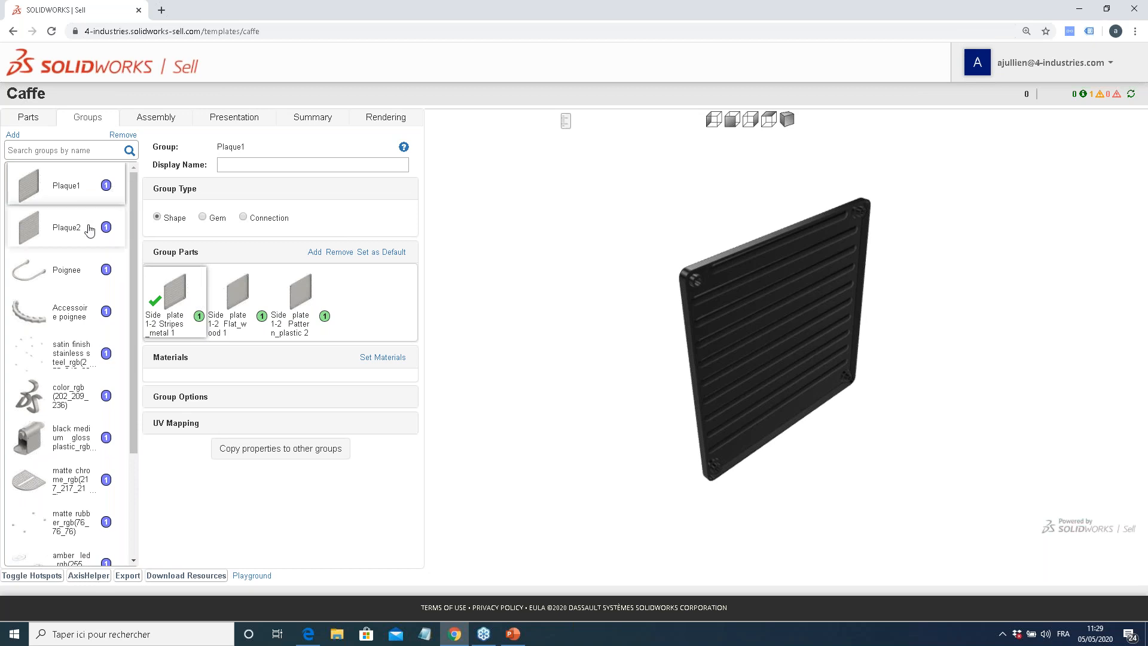
scroll(48, 253, down, 5)
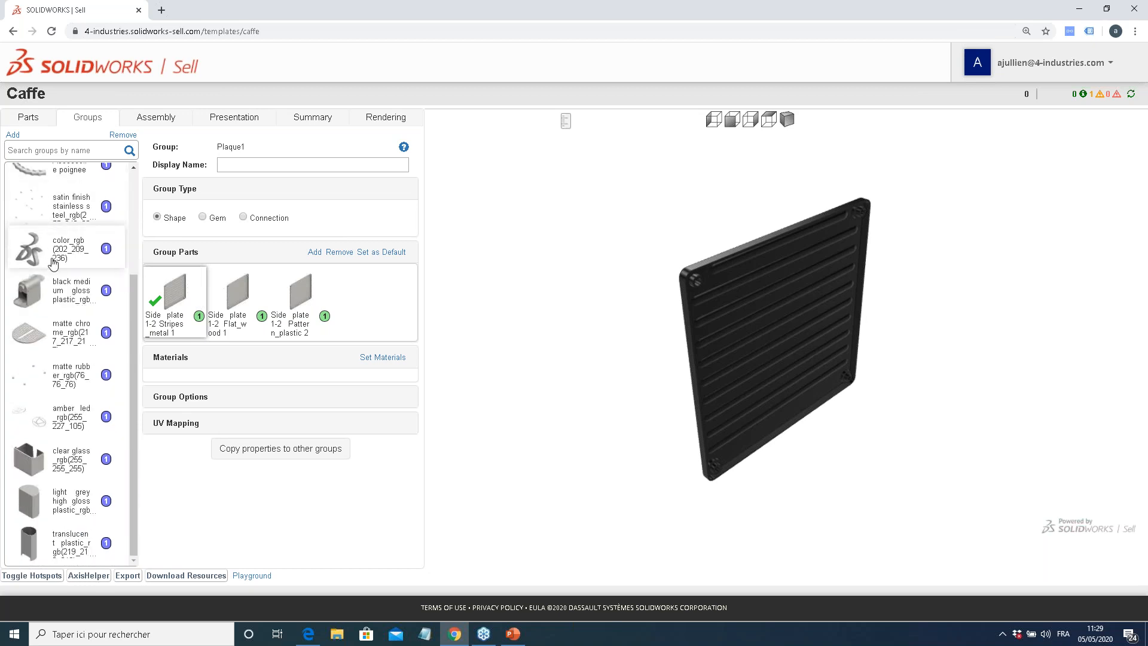
scroll(48, 253, up, 5)
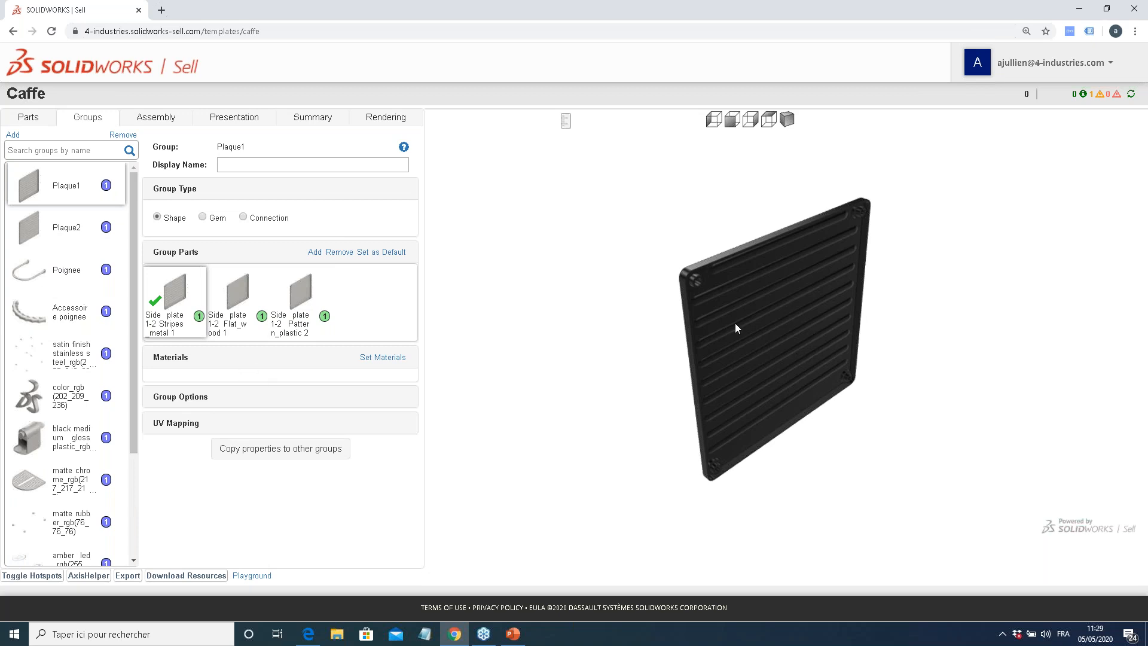
Preview the flat wood and pattern plastic plates in the Plaque1 group, and return to the striped metal plate
drag(808, 326, 841, 313)
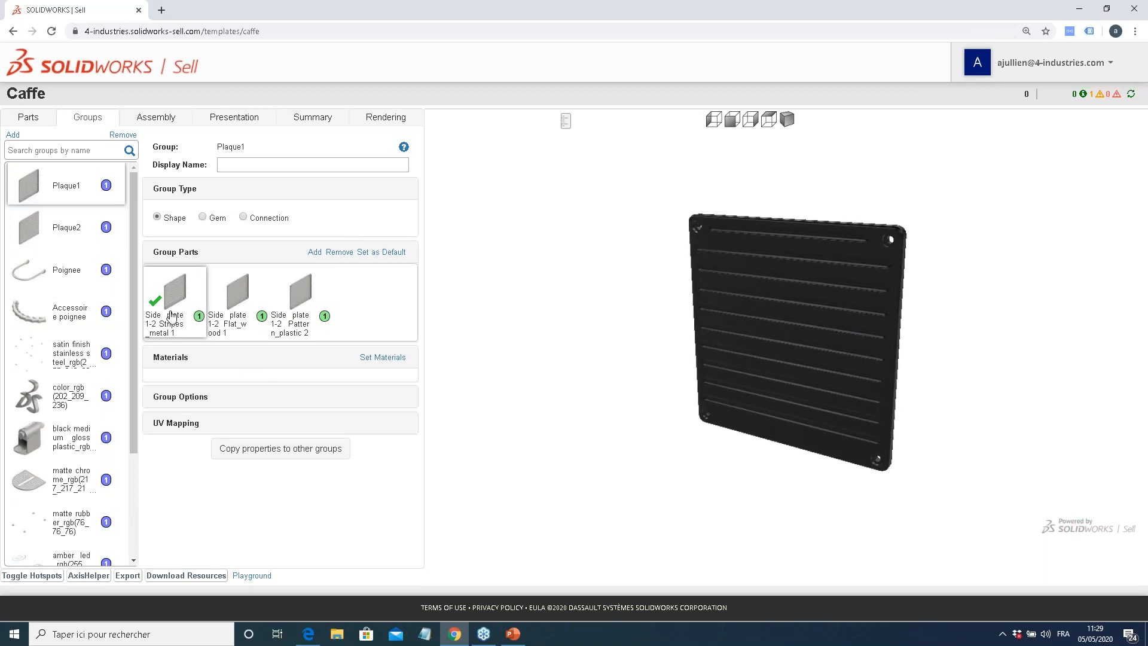
click(233, 324)
click(308, 321)
click(179, 295)
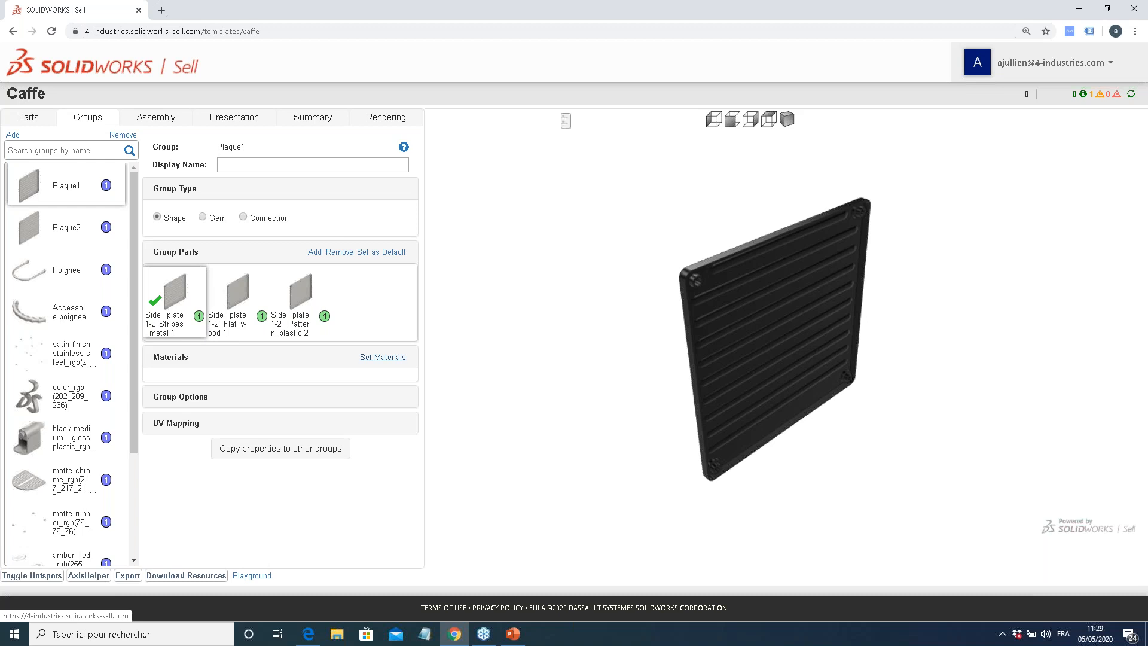
Assign the precious metal materials Gold, Platinum and Rose Gold V2 to the Plaque1 group
click(382, 357)
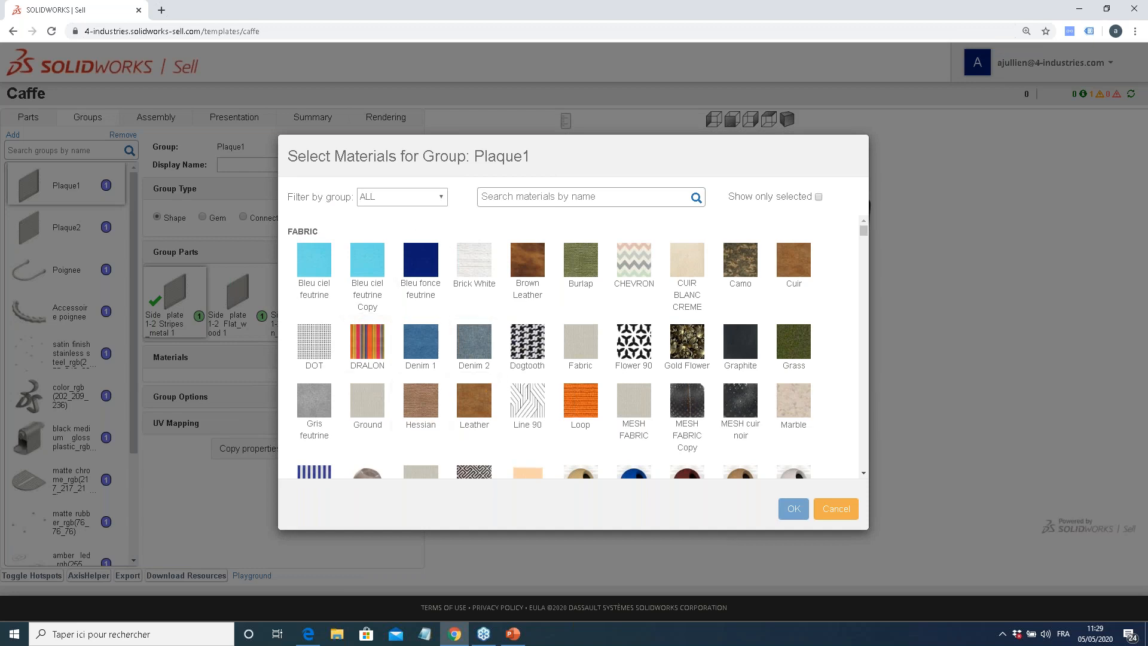
click(441, 198)
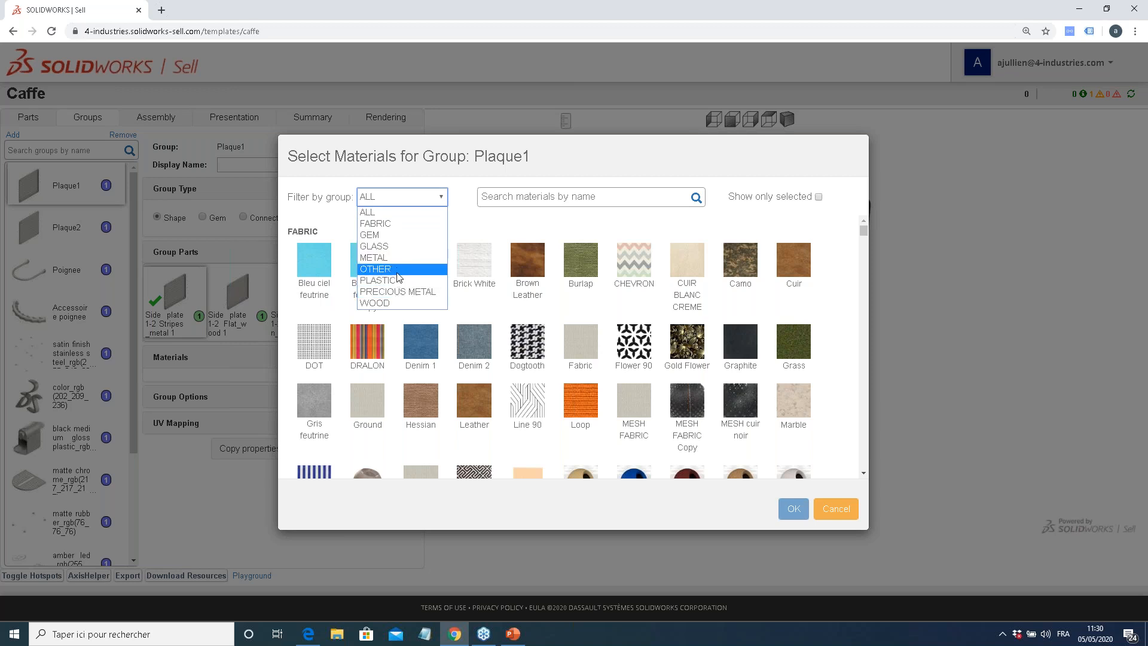
click(400, 291)
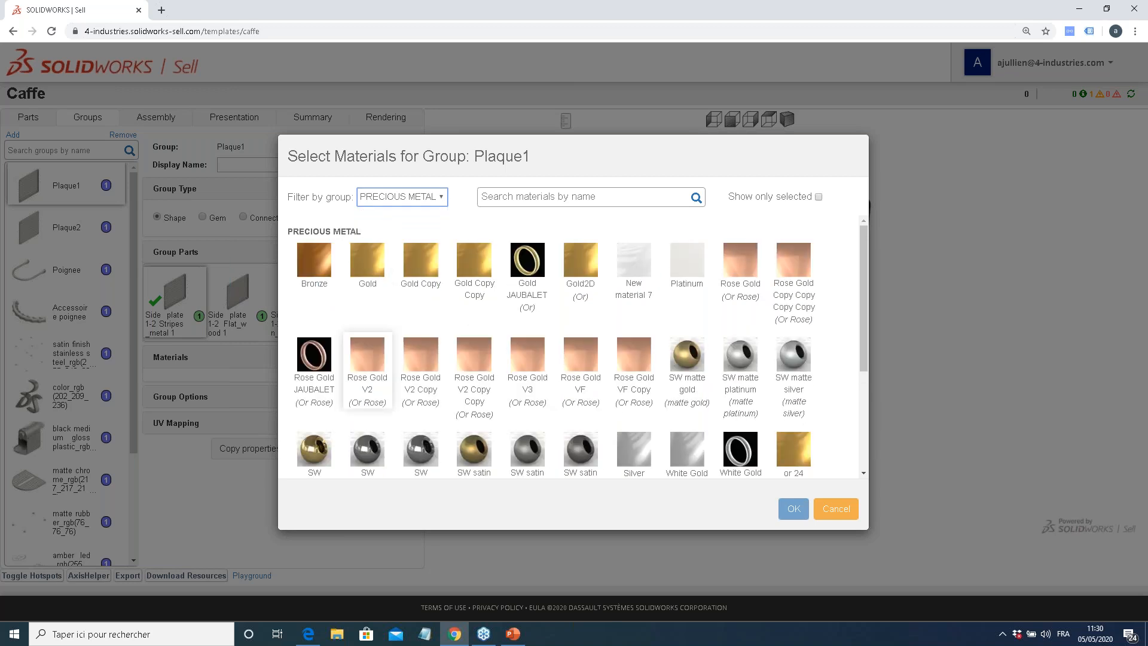
scroll(506, 334, down, 2)
scroll(473, 311, up, 2)
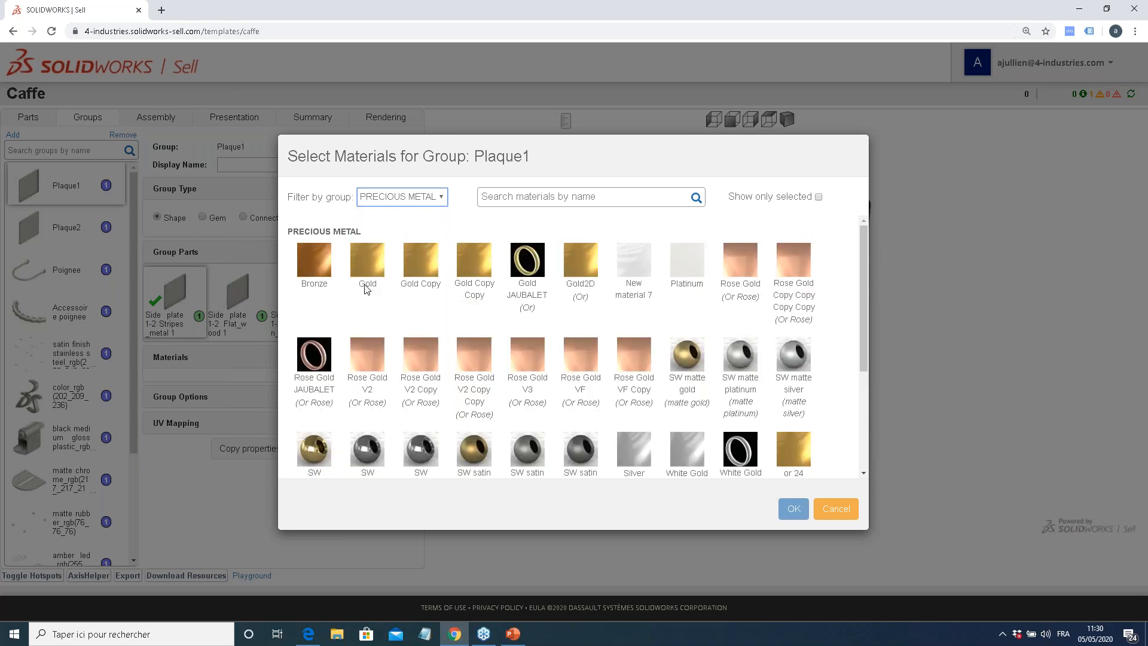
click(366, 282)
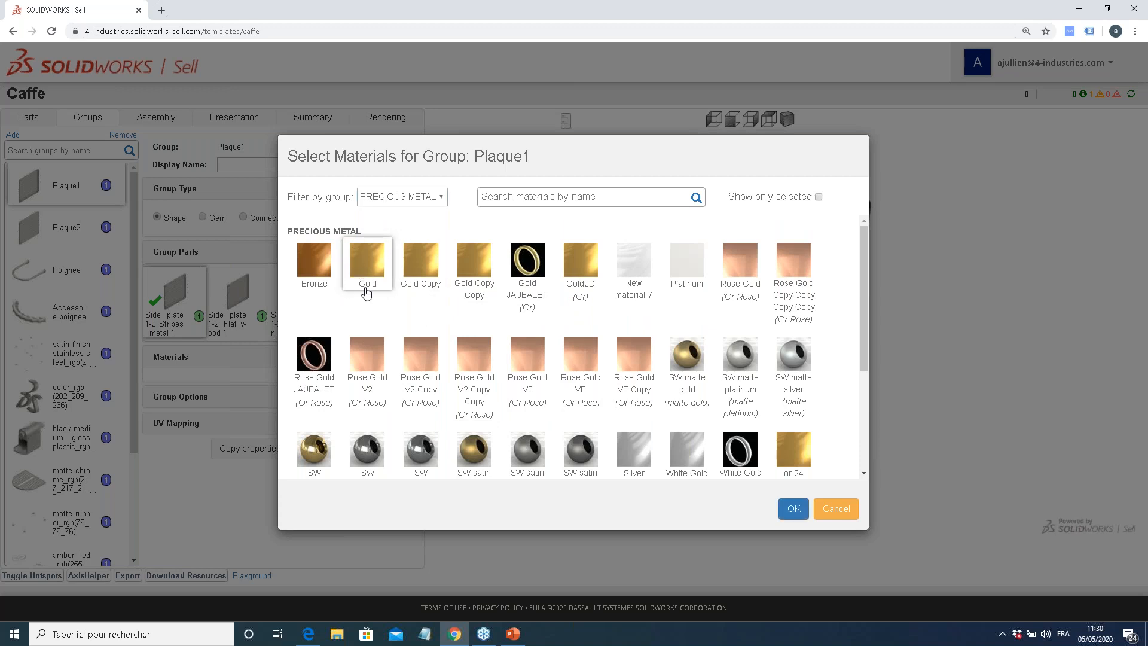
scroll(455, 310, down, 2)
scroll(491, 299, up, 2)
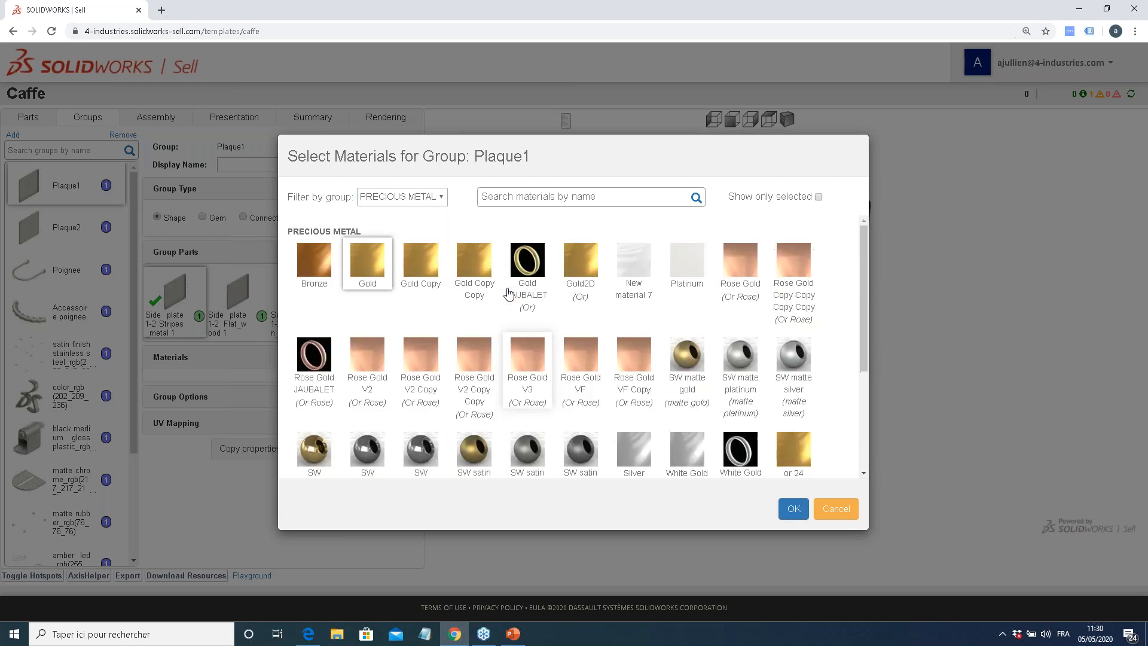
click(686, 281)
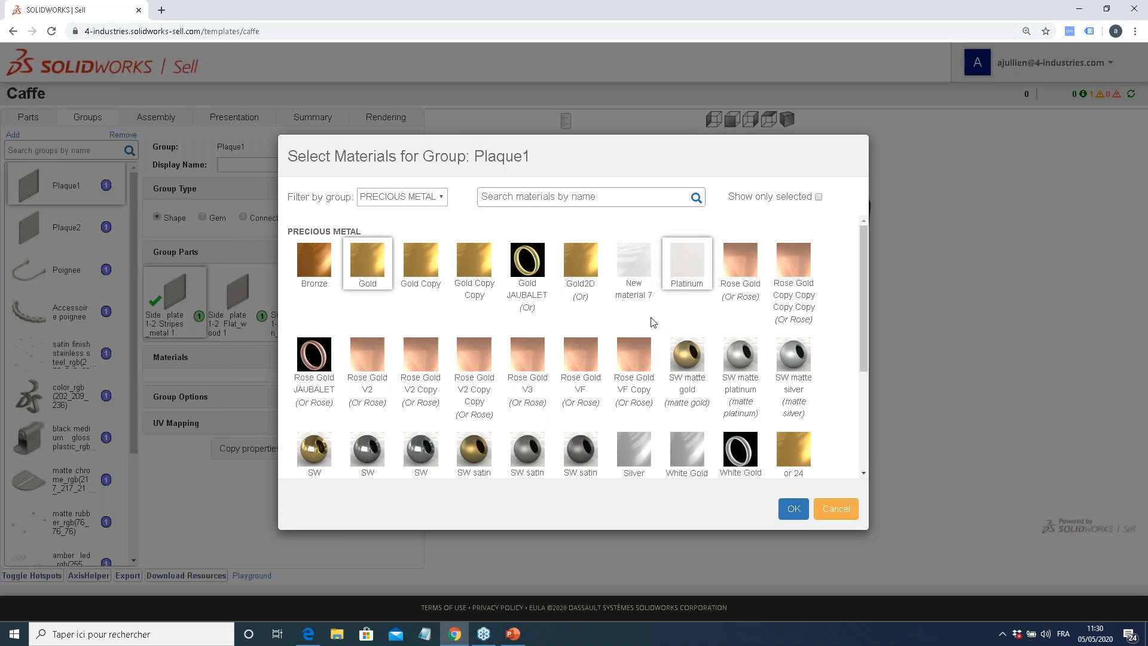
scroll(589, 321, down, 1)
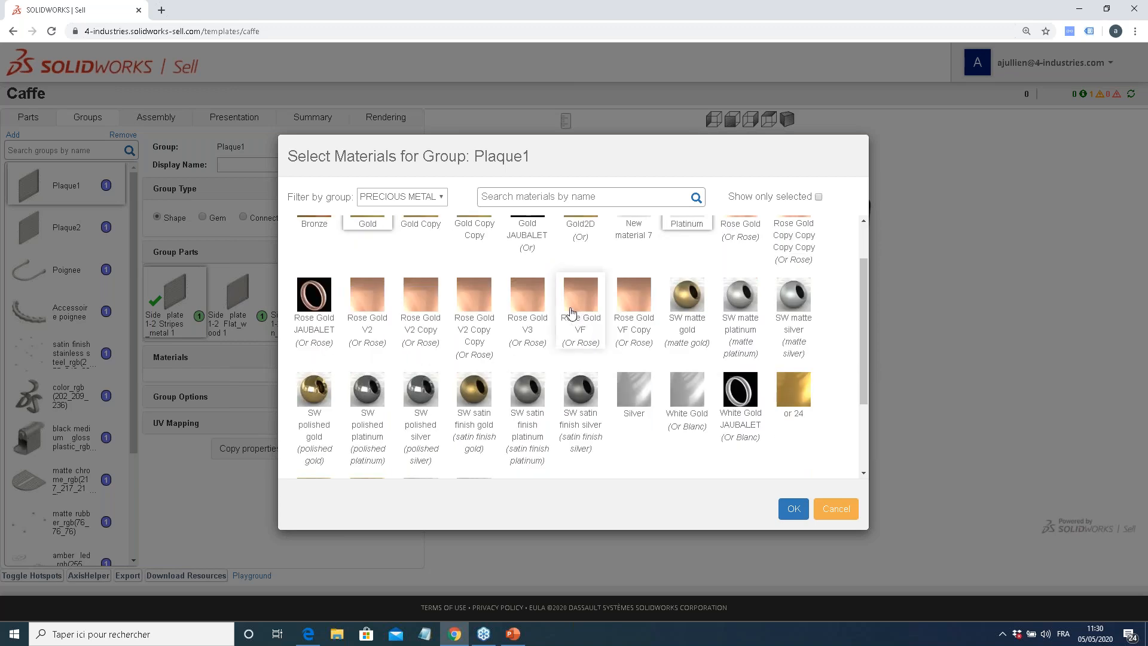
click(378, 310)
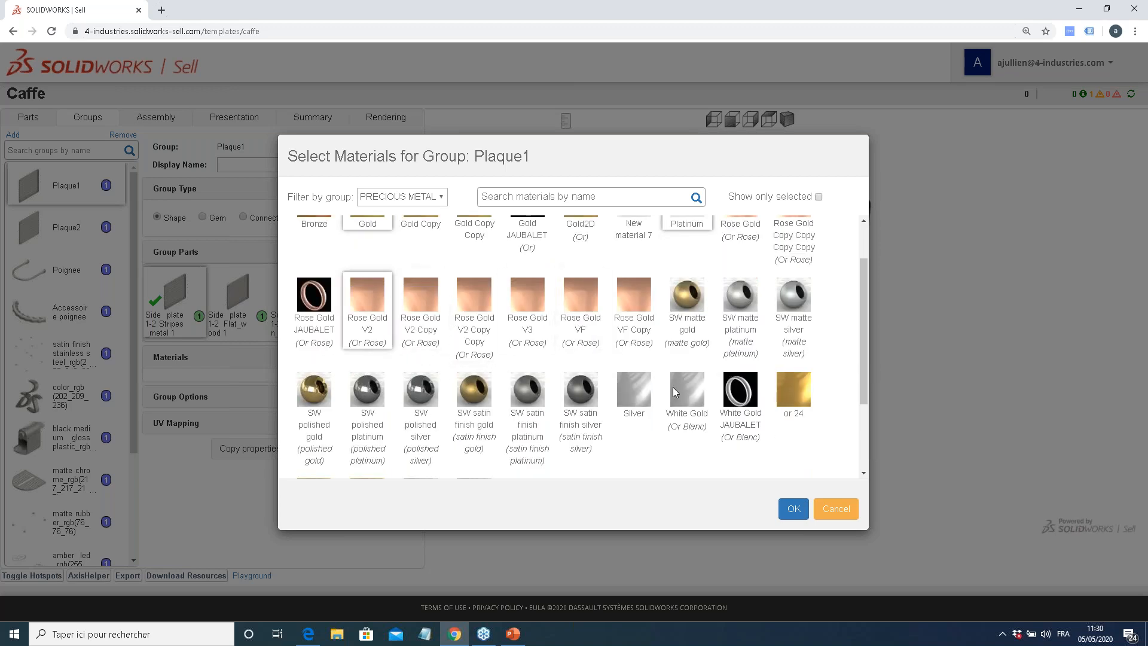
click(788, 507)
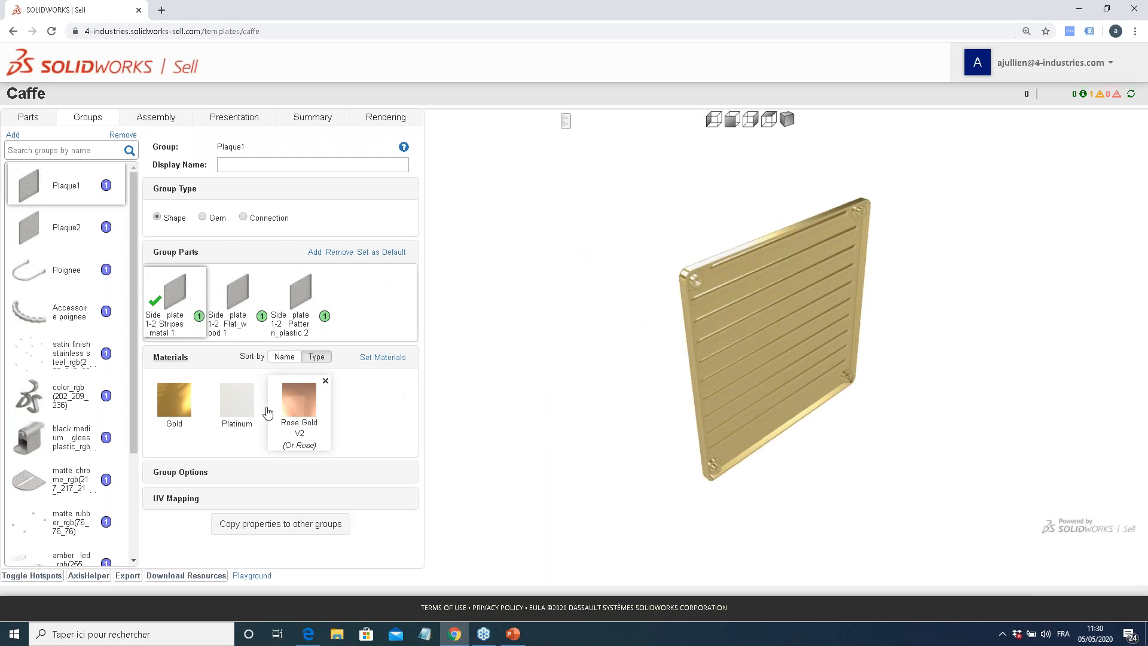
Preview Platinum up close on the striped plate from different angles, and switch its material to Rose Gold V2
click(228, 414)
scroll(695, 365, up, 5)
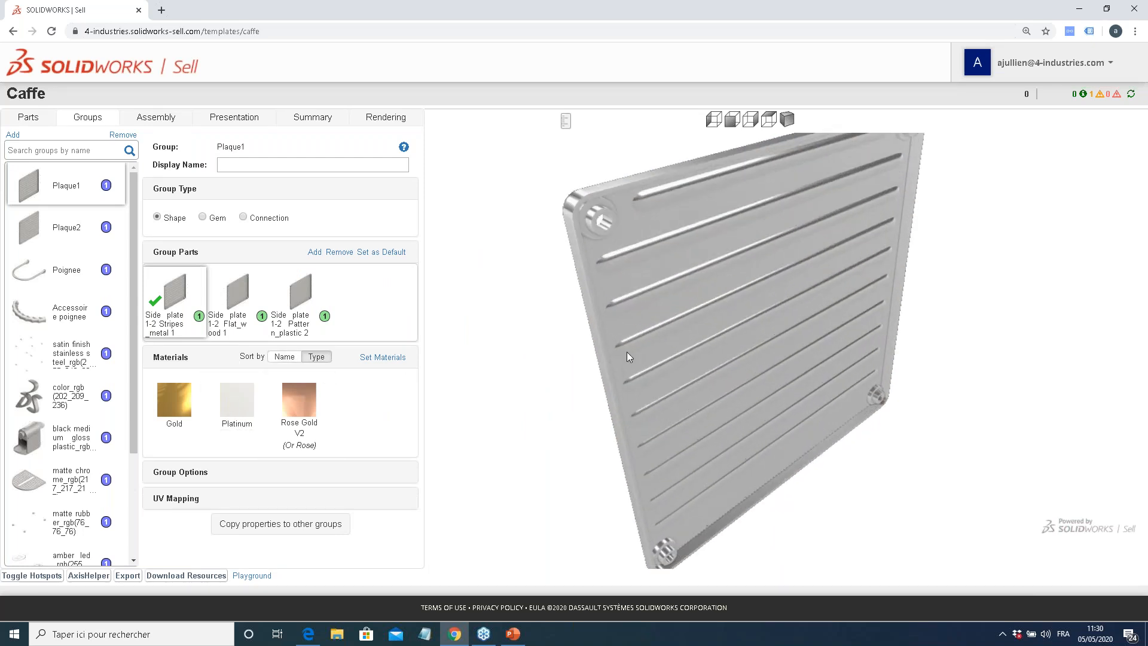
scroll(593, 354, up, 3)
scroll(599, 362, down, 3)
drag(705, 369, 717, 366)
click(299, 413)
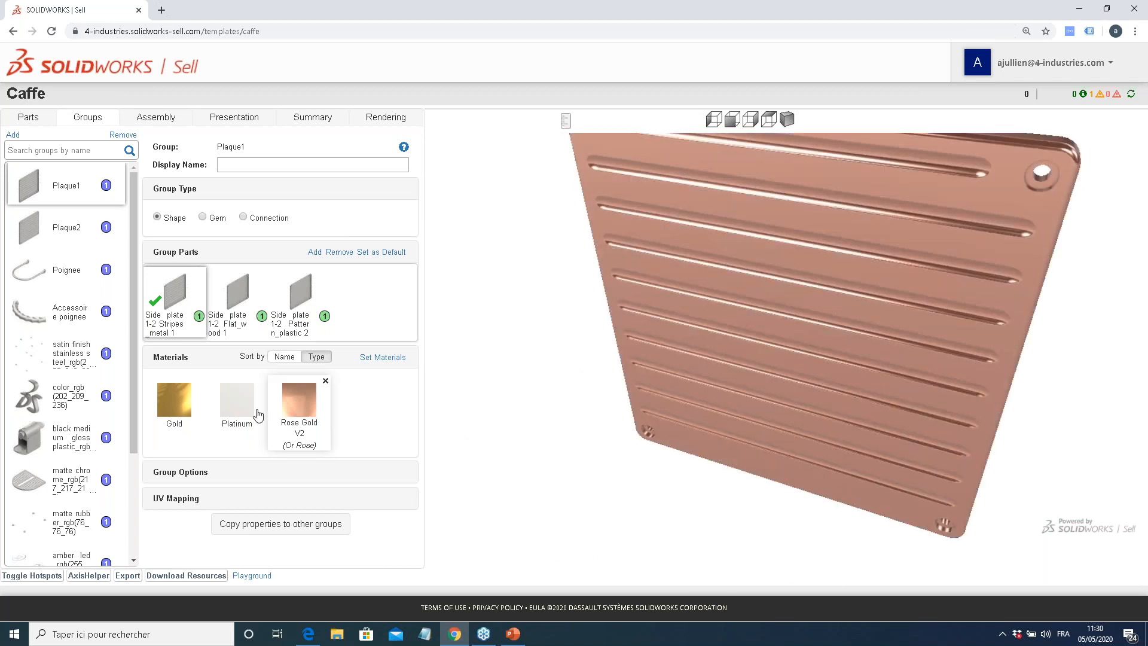
Preview Gold on the striped Plaque1 plate and compare the group's parts and materials with those of Plaque2
click(209, 416)
click(179, 413)
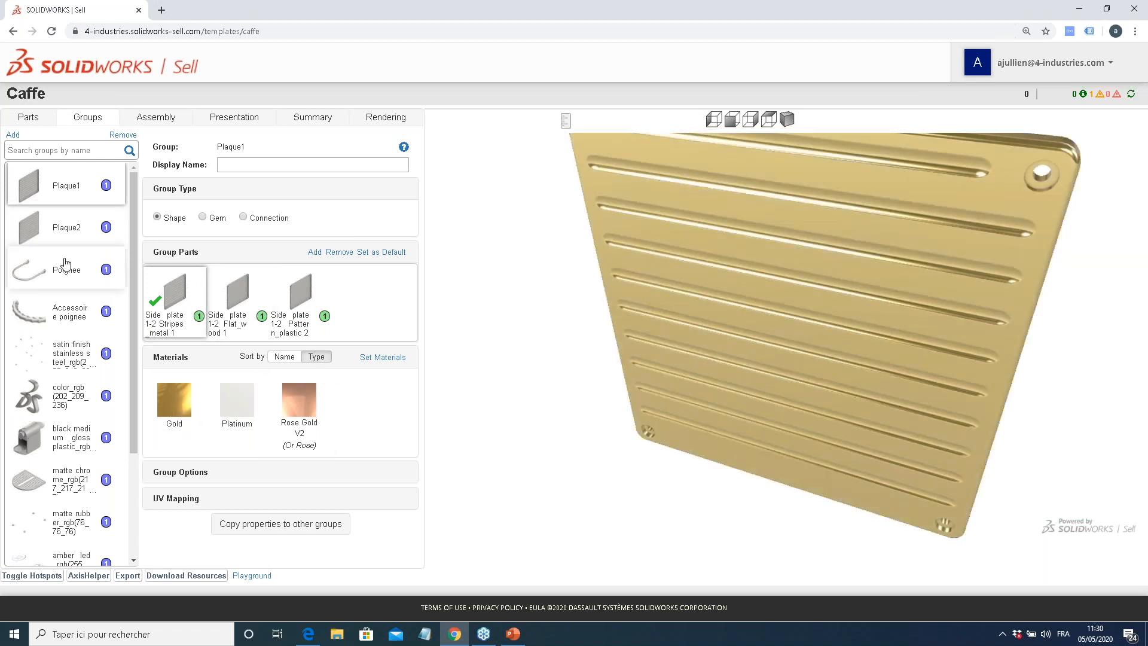
mouse_move(130, 208)
mouse_down()
mouse_move(134, 299)
mouse_move(136, 211)
mouse_up()
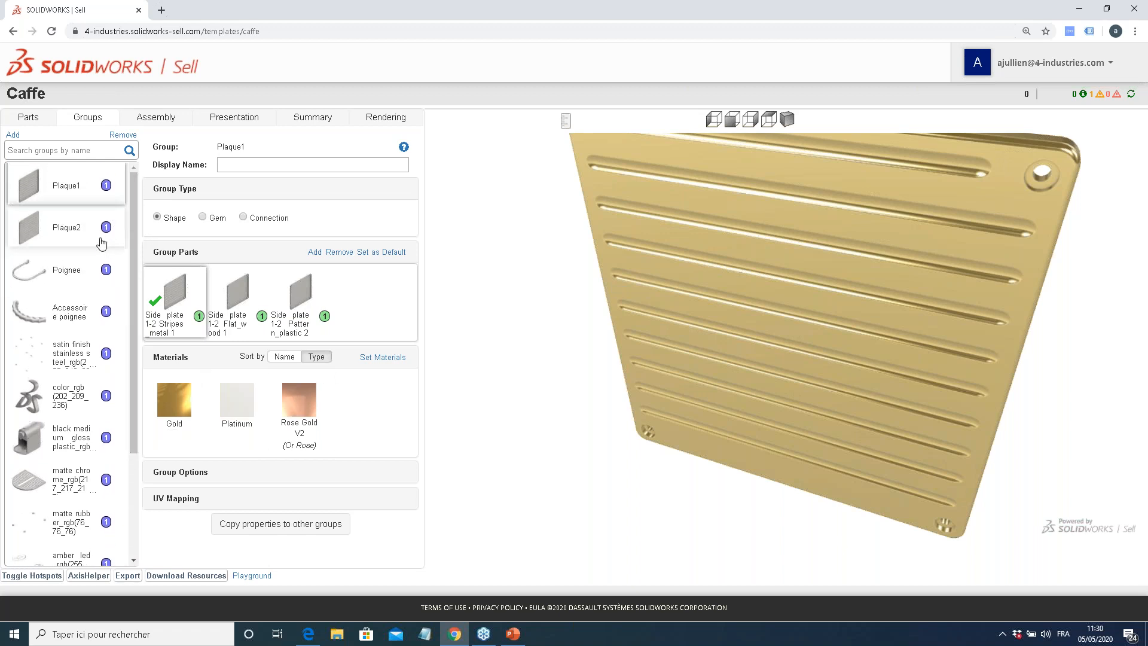
click(75, 239)
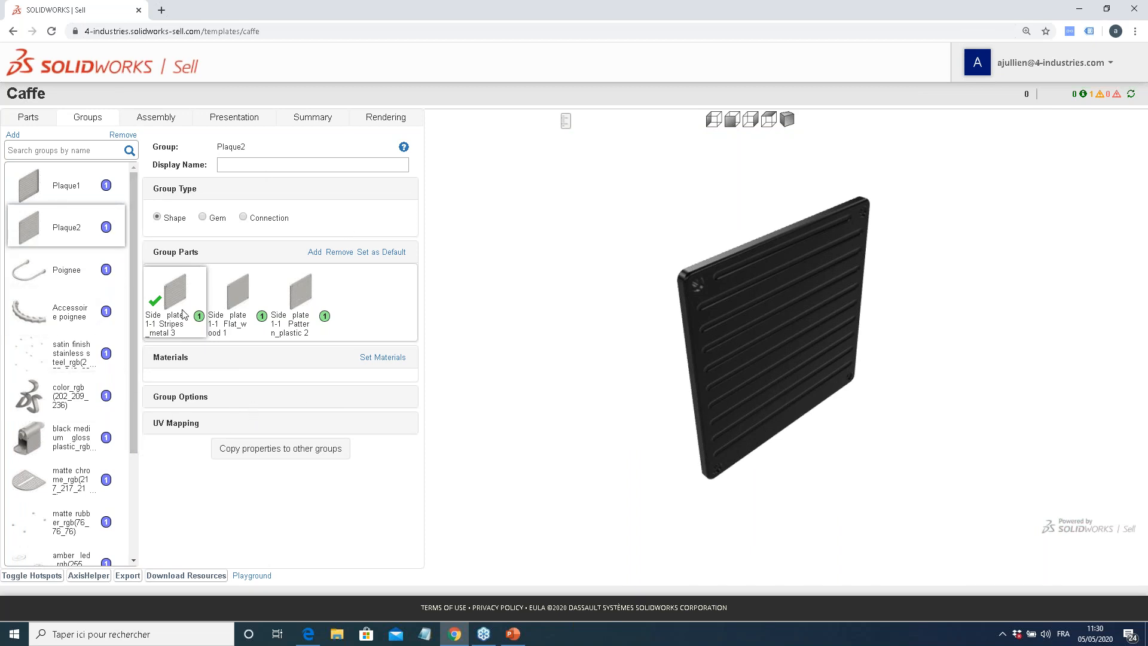
click(59, 200)
click(56, 231)
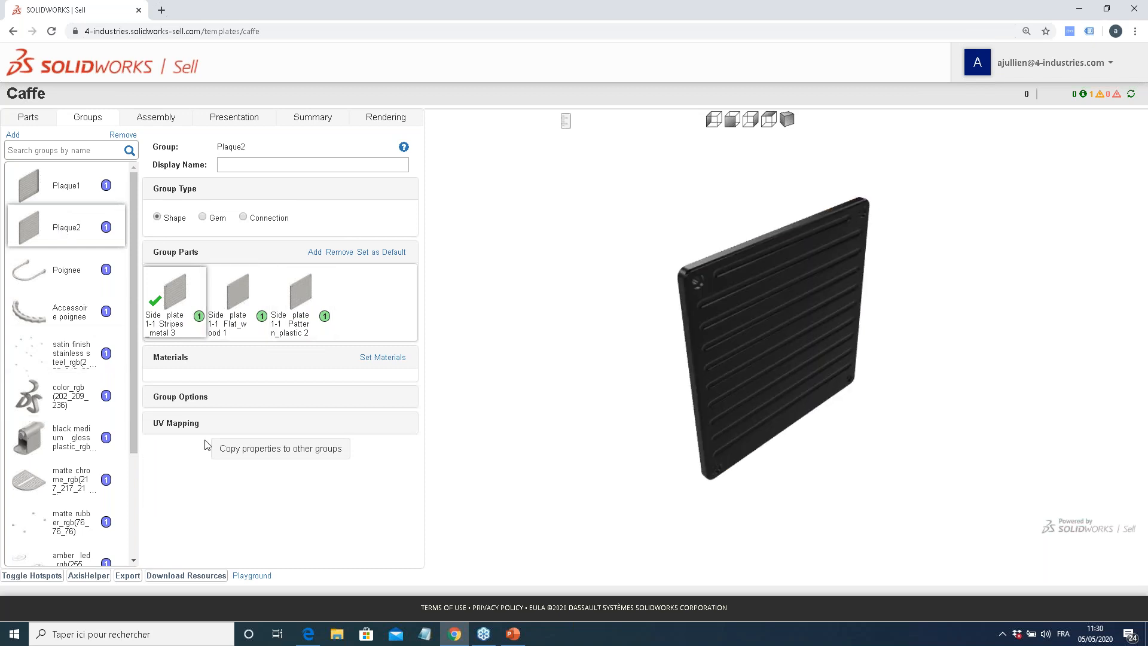
click(63, 201)
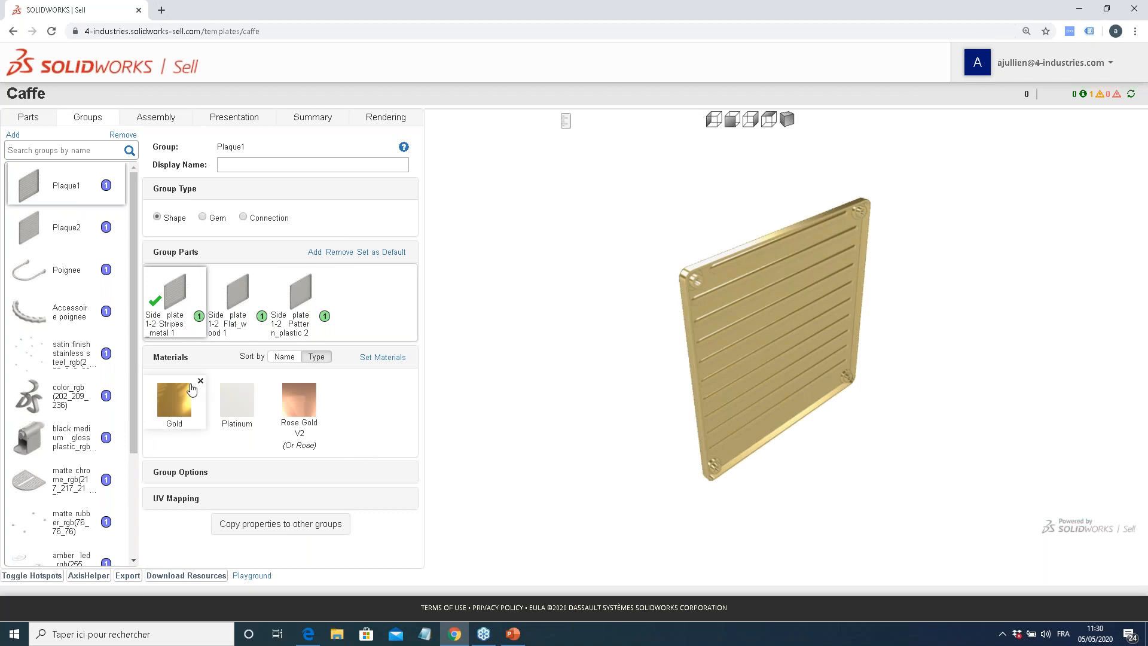
Find Stainless Steel in the material library and assign it to the Poignee handle group
click(66, 270)
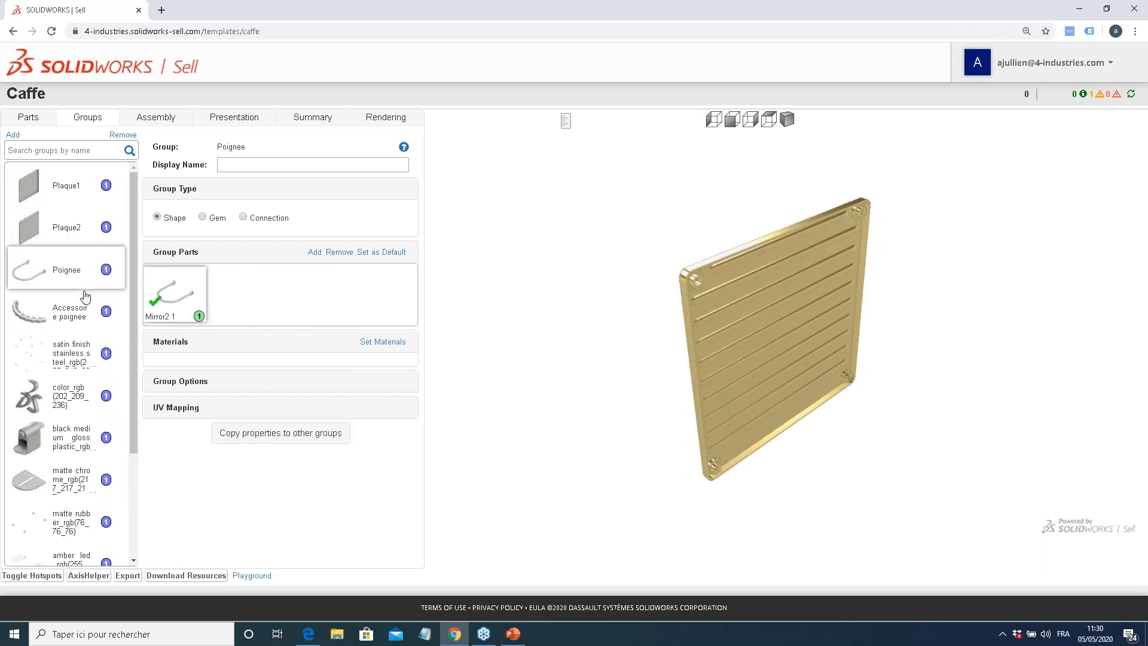
click(380, 346)
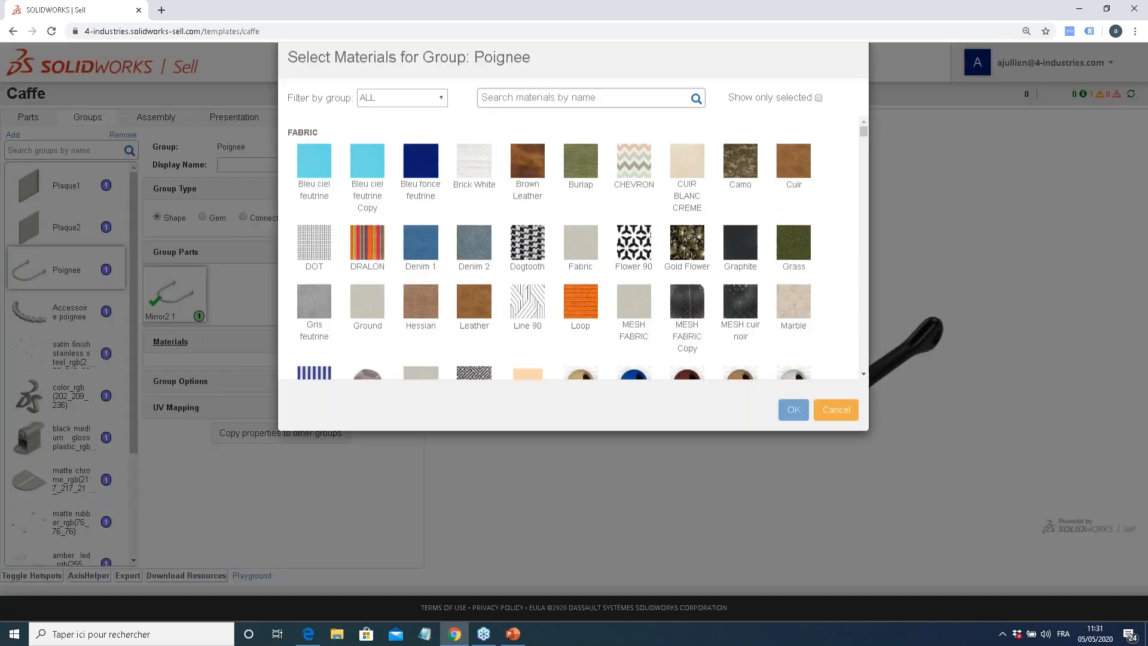
text(stain)
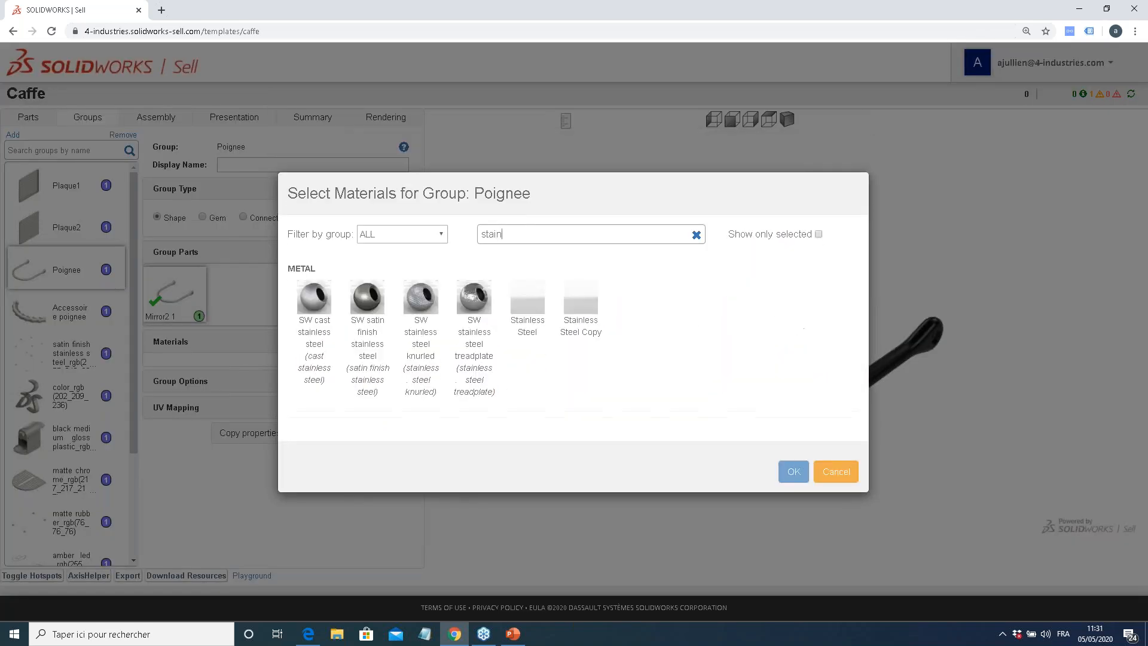
click(528, 302)
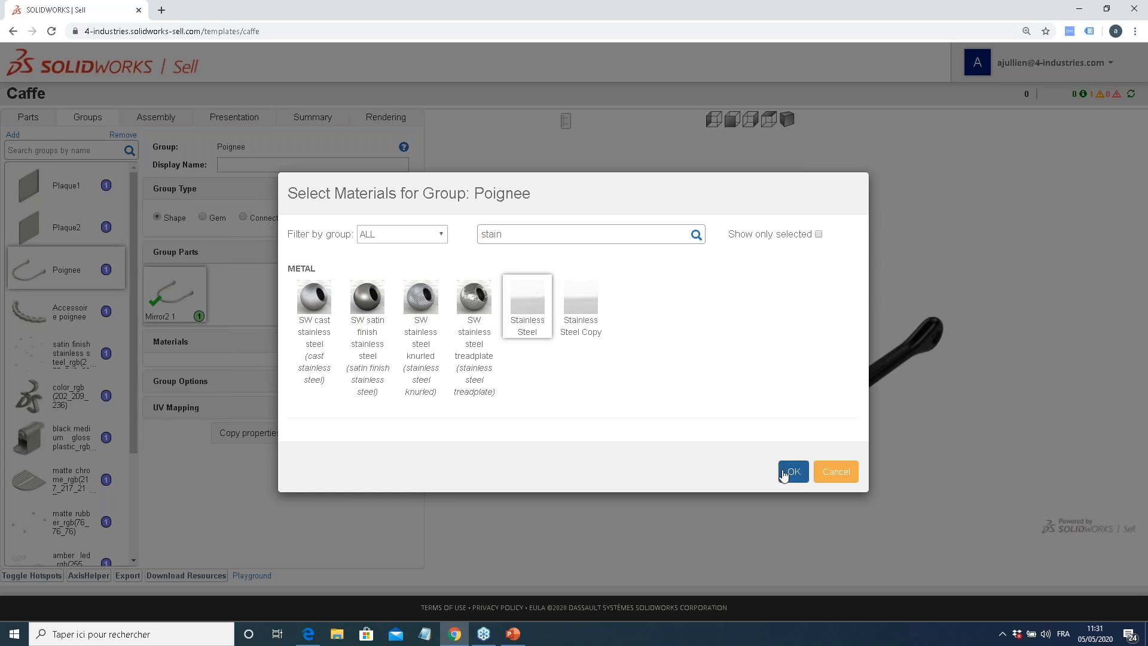
click(793, 472)
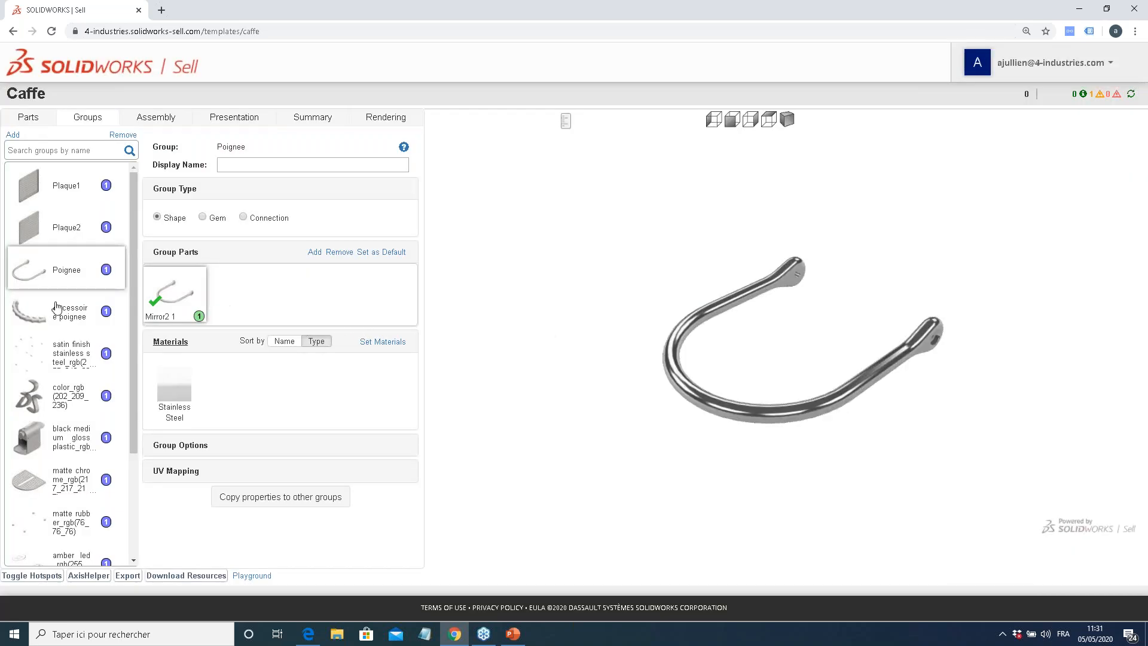
Assign the plastic material SW PW MT11000 to the Accessoire poignee group
click(53, 319)
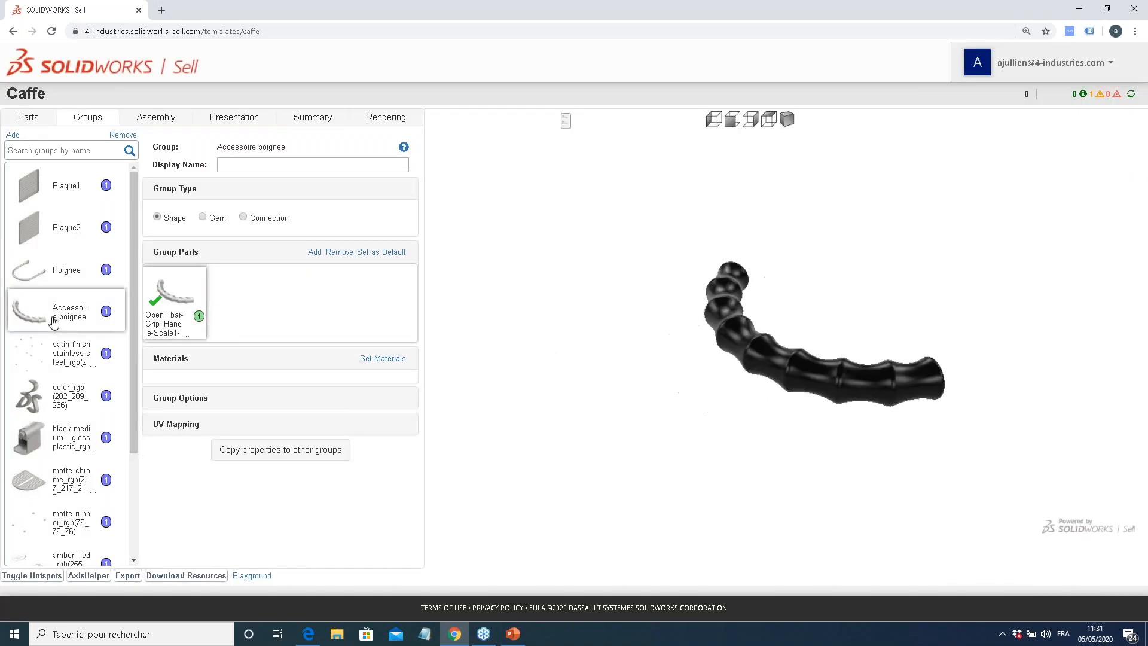
click(398, 359)
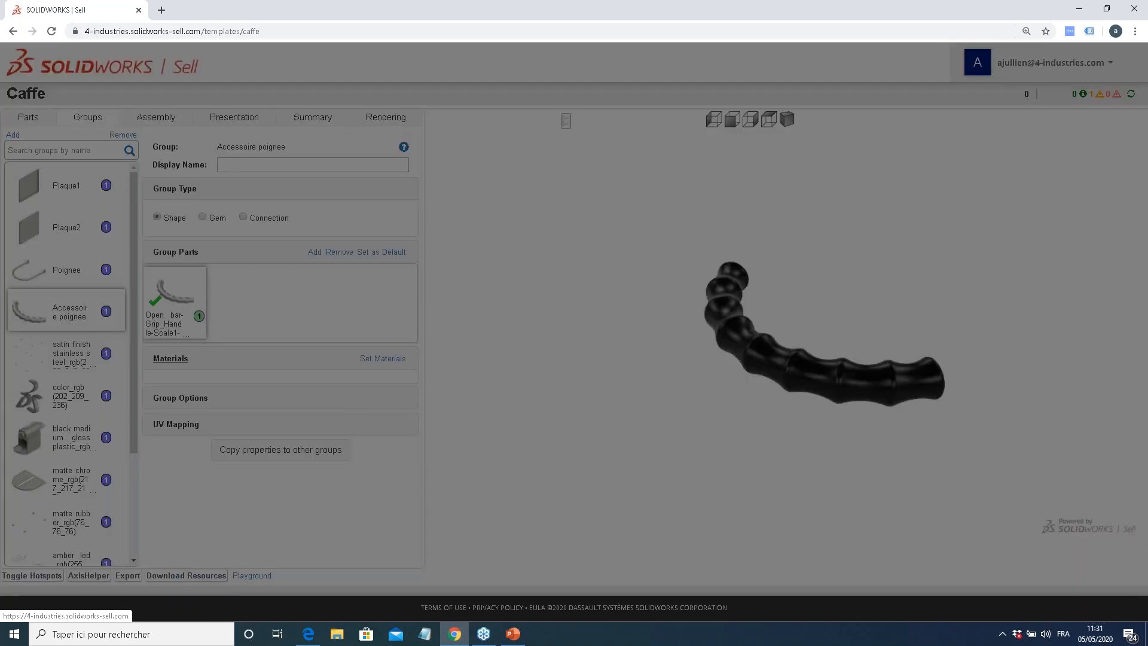
click(419, 197)
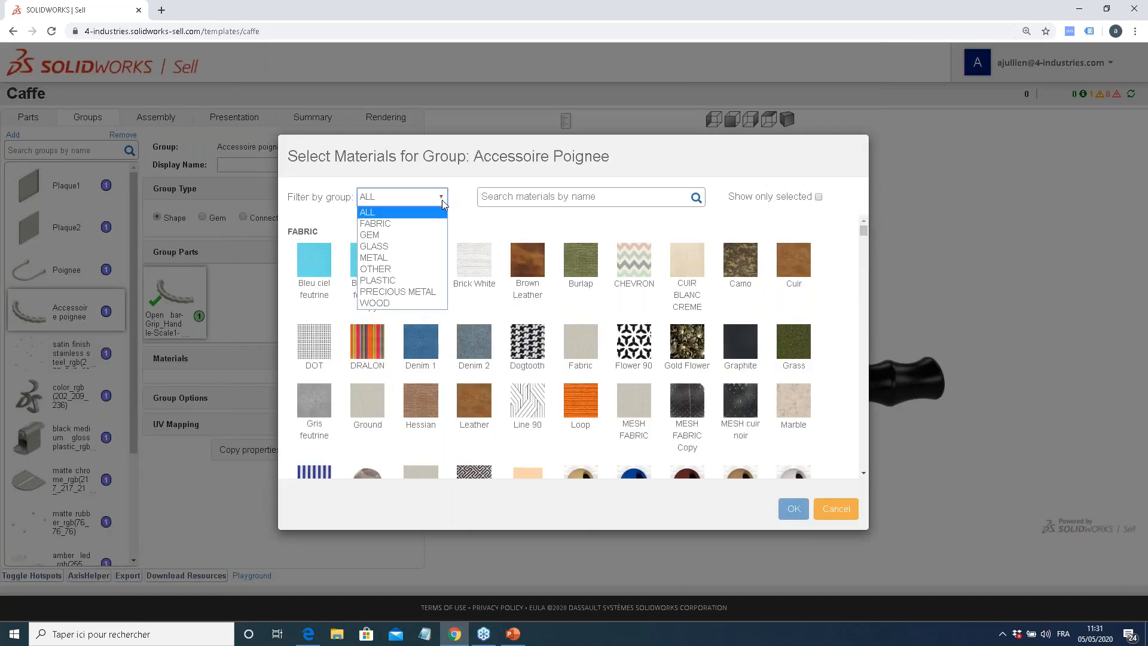
click(398, 279)
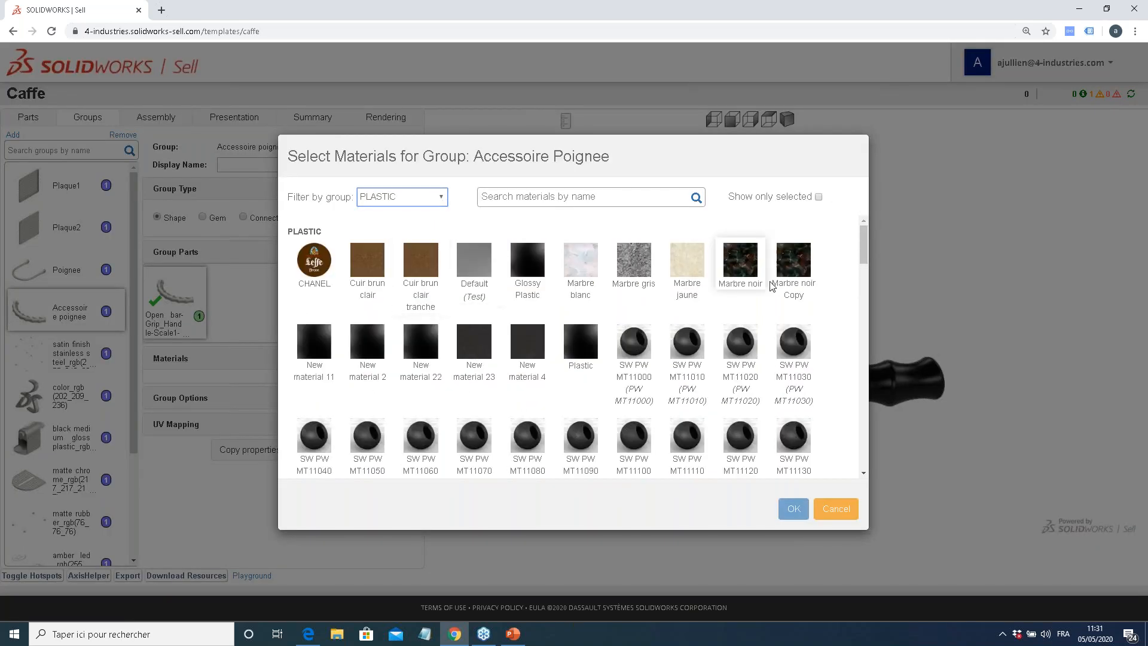
click(656, 353)
click(794, 508)
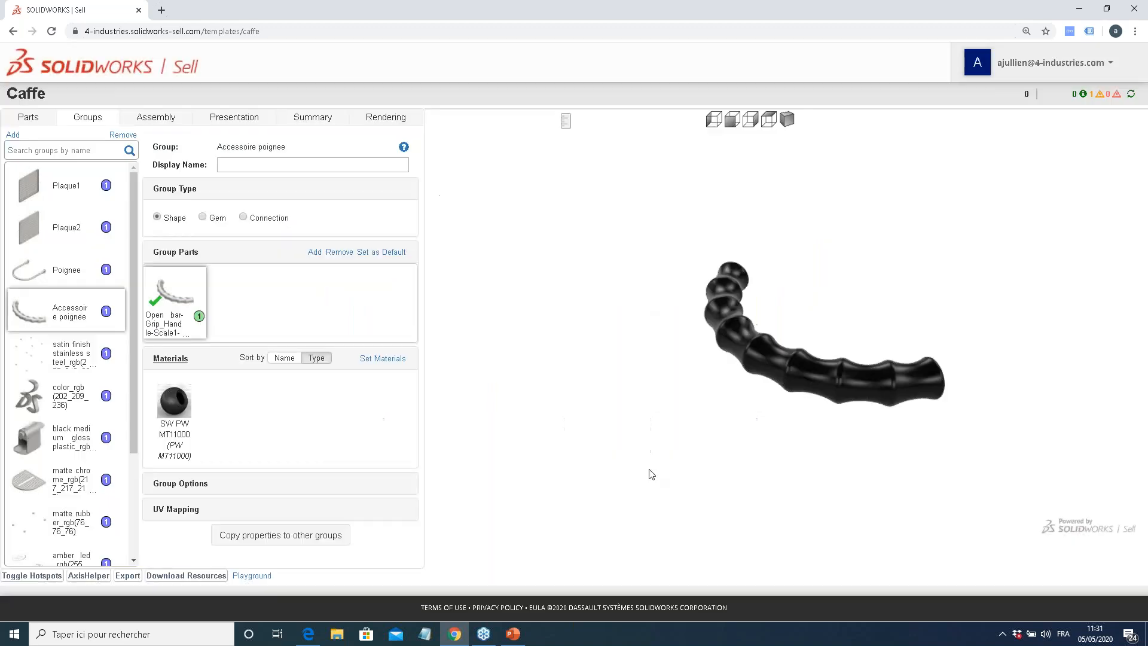
Check the satin finish stainless steel screws' material, and assign SW white to the color_rgb(202_209_236) logo group
click(78, 351)
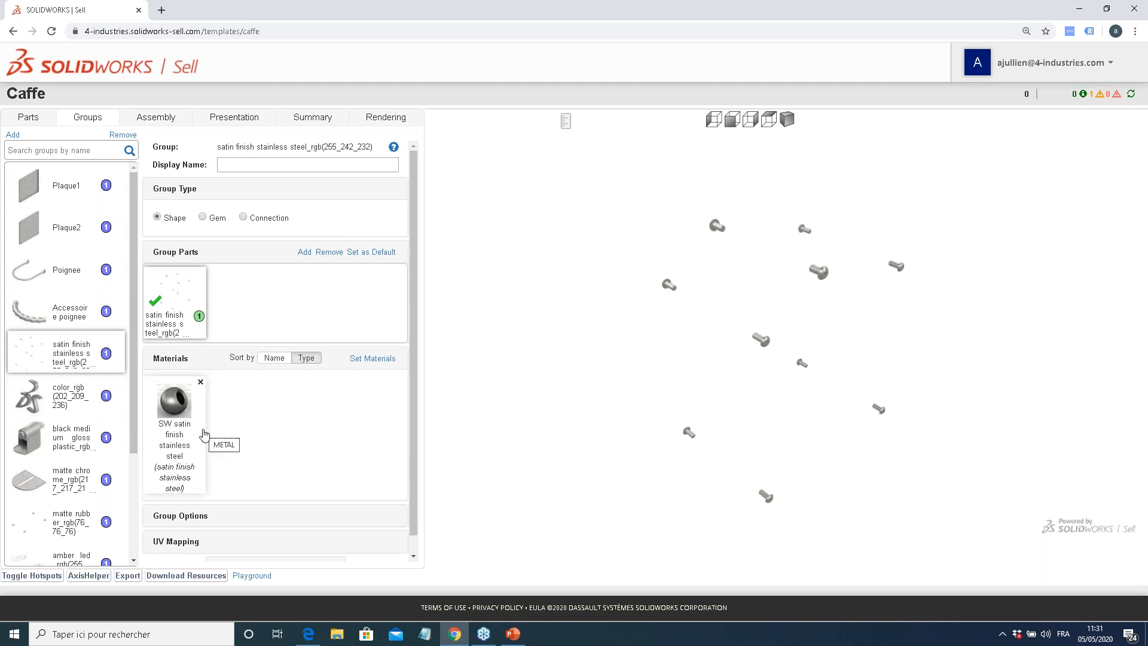
click(63, 396)
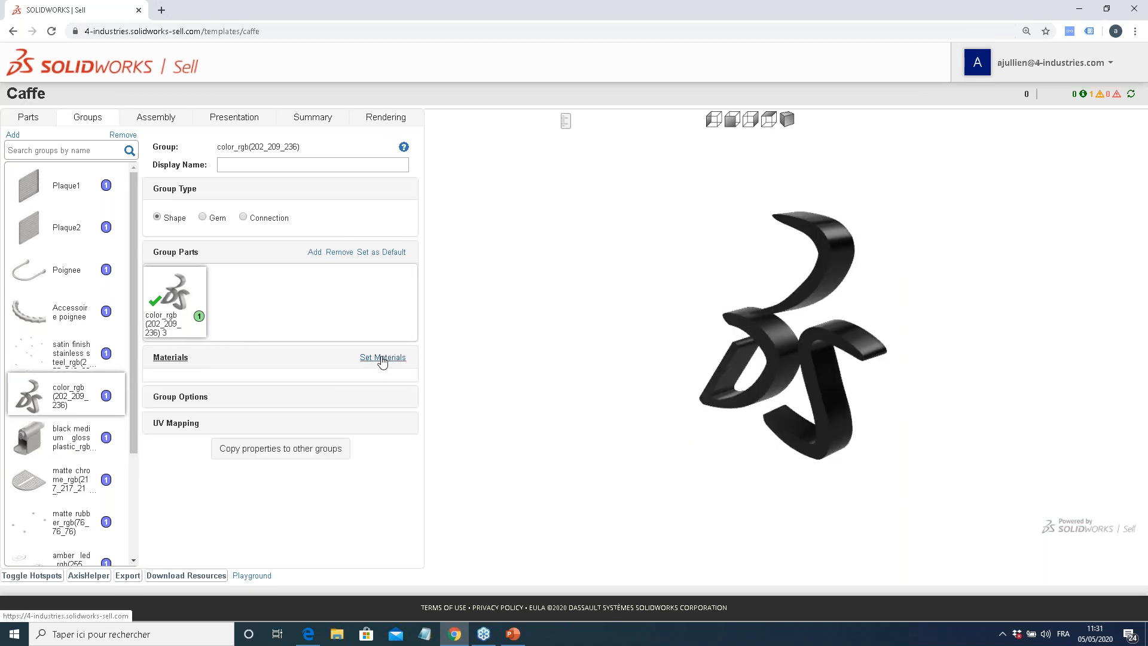
click(296, 366)
click(445, 202)
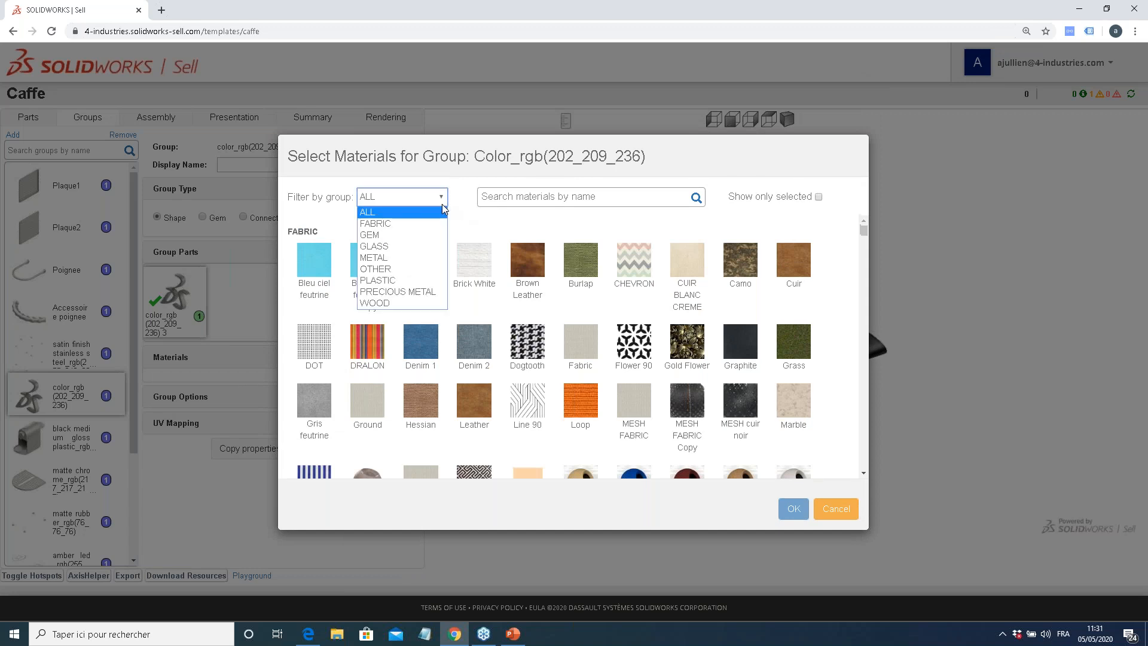
click(406, 258)
click(445, 203)
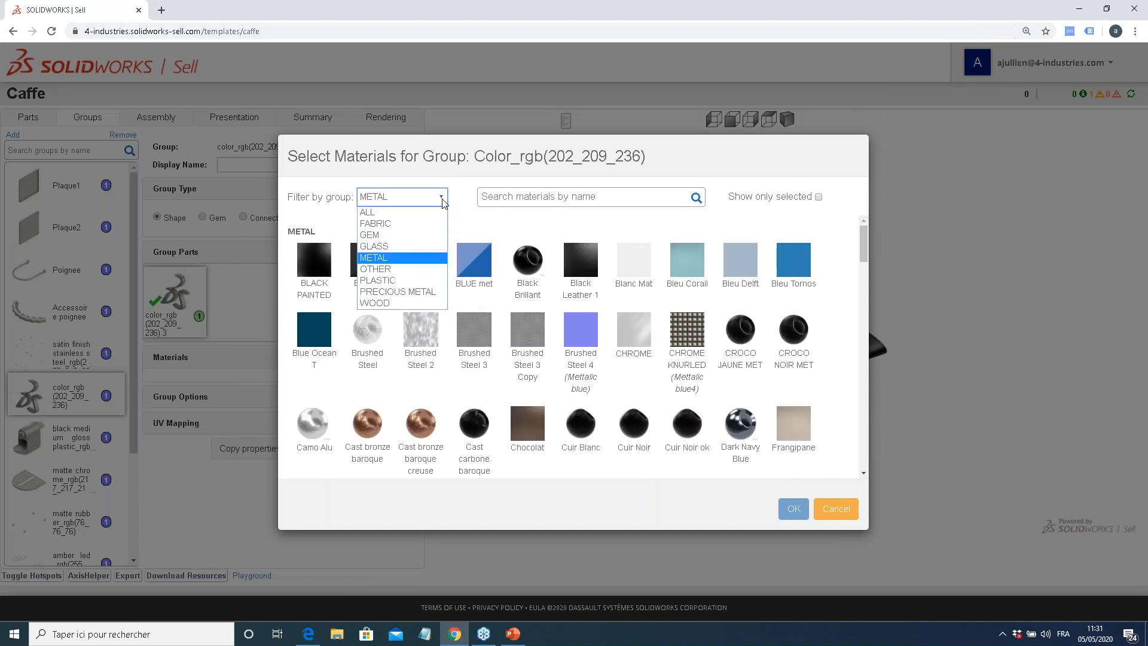
click(419, 269)
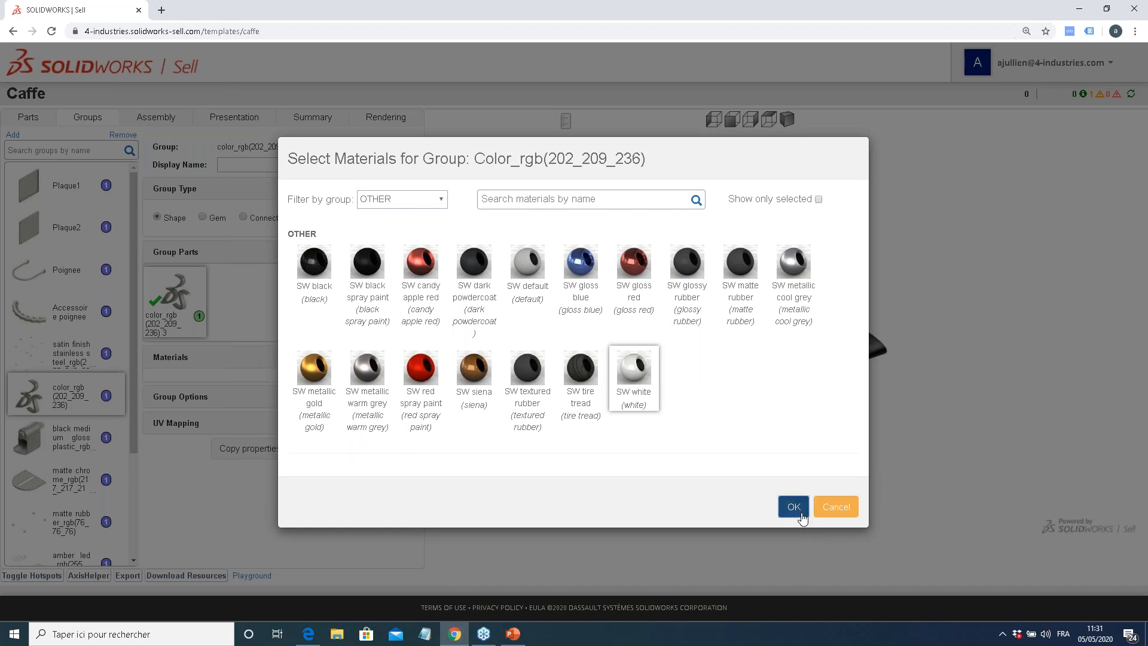
click(801, 514)
Select SW blue high gloss plastic and SW cream high gloss plastic as extra materials for the black medium gloss plastic body group
click(127, 437)
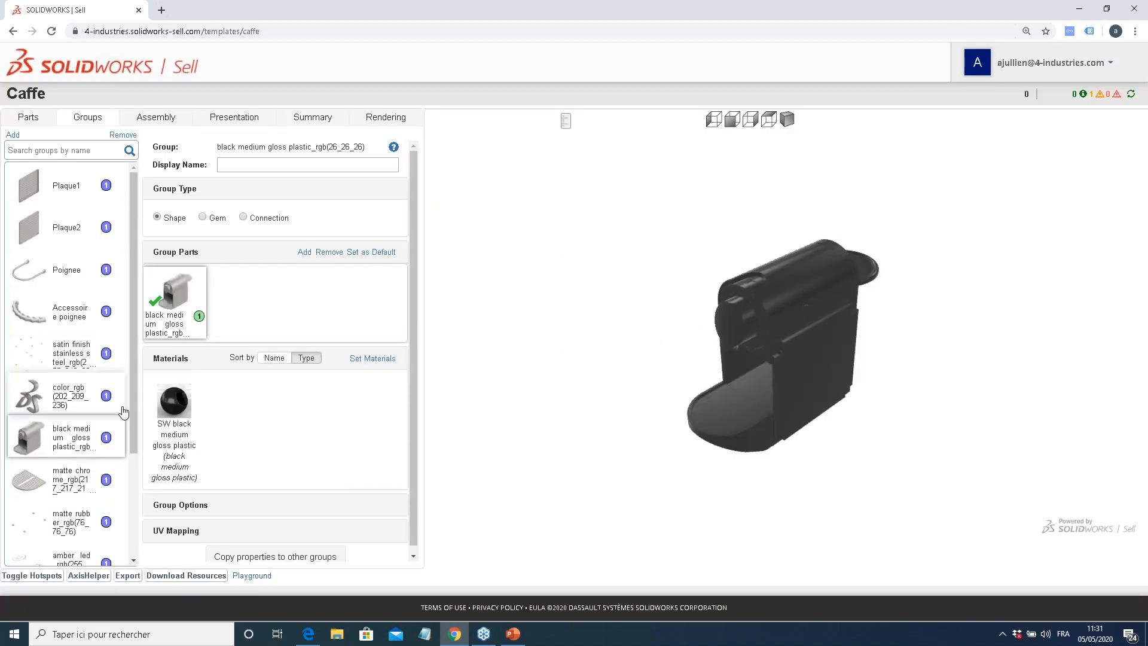
scroll(83, 417, down, 1)
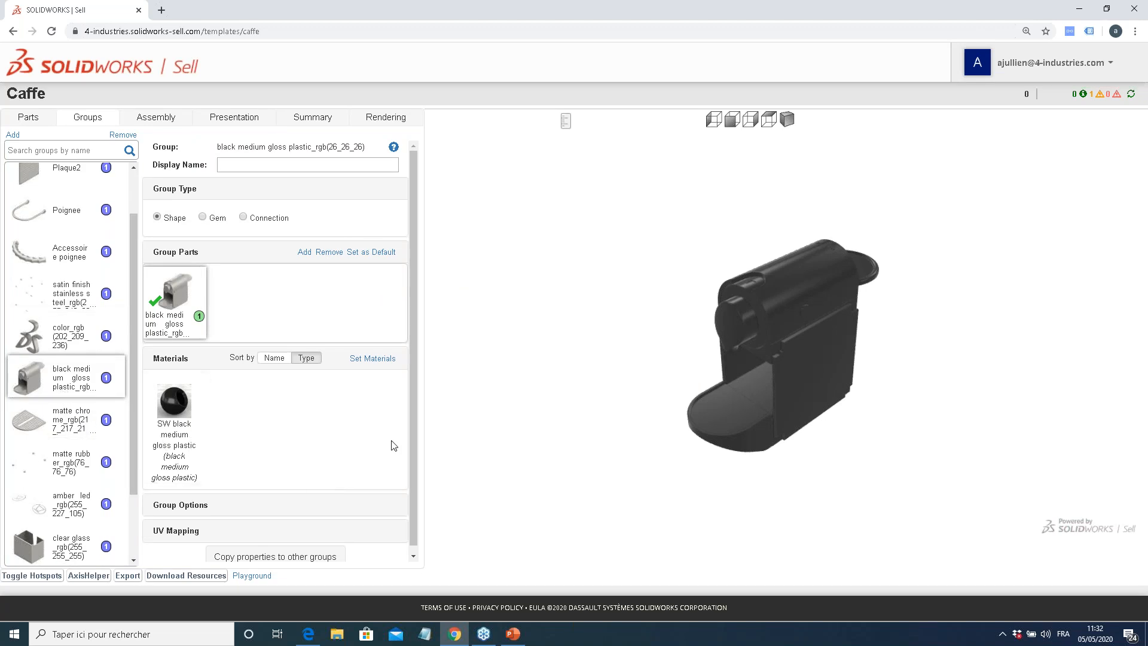
click(378, 359)
click(441, 197)
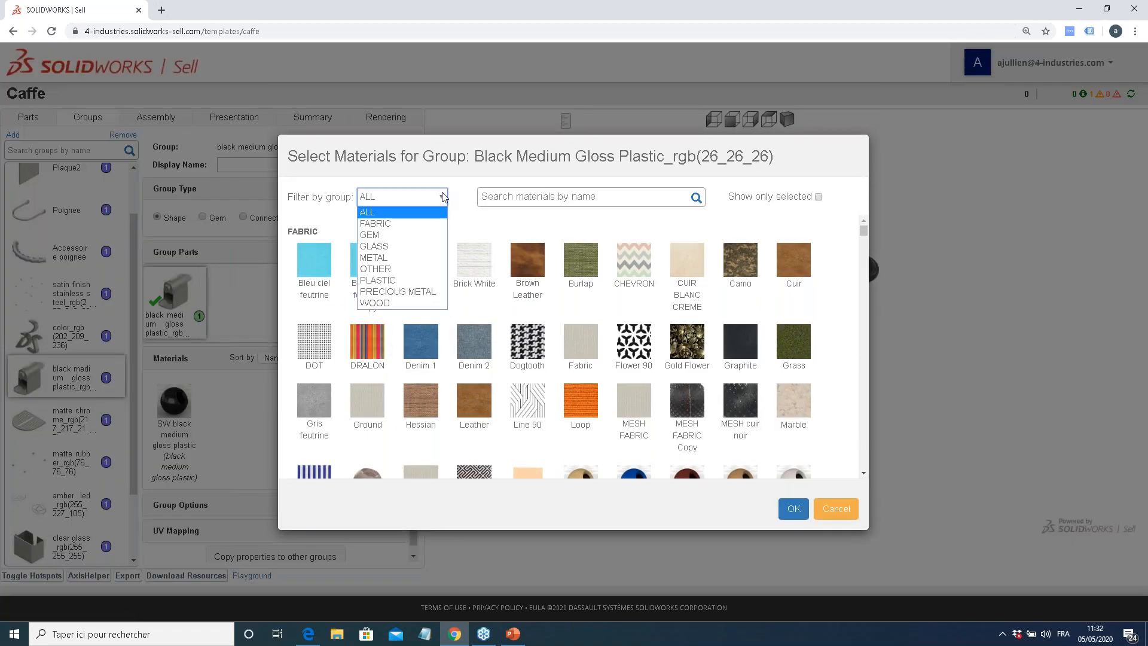
click(395, 280)
scroll(597, 317, down, 3)
scroll(597, 317, down, 4)
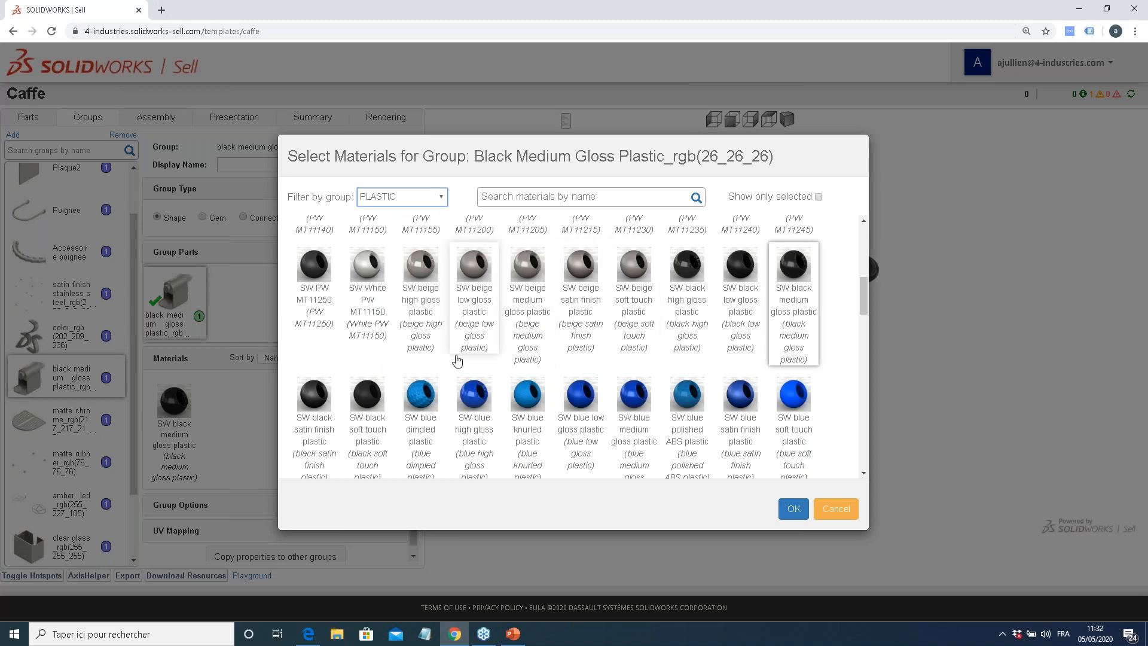
click(473, 407)
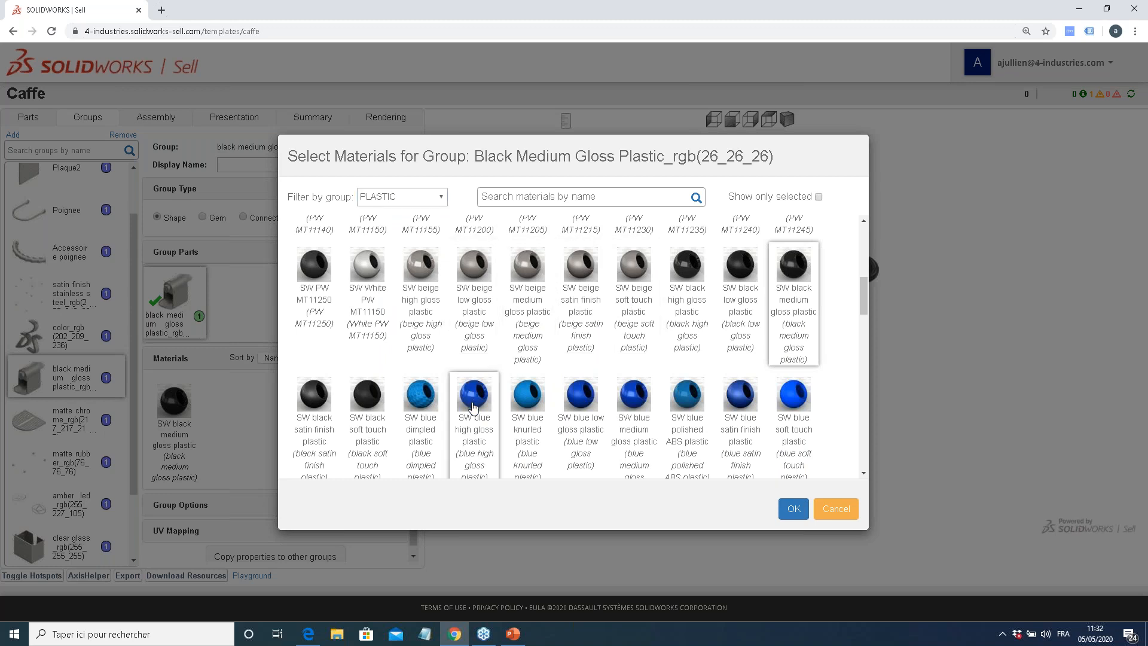
scroll(494, 398, down, 3)
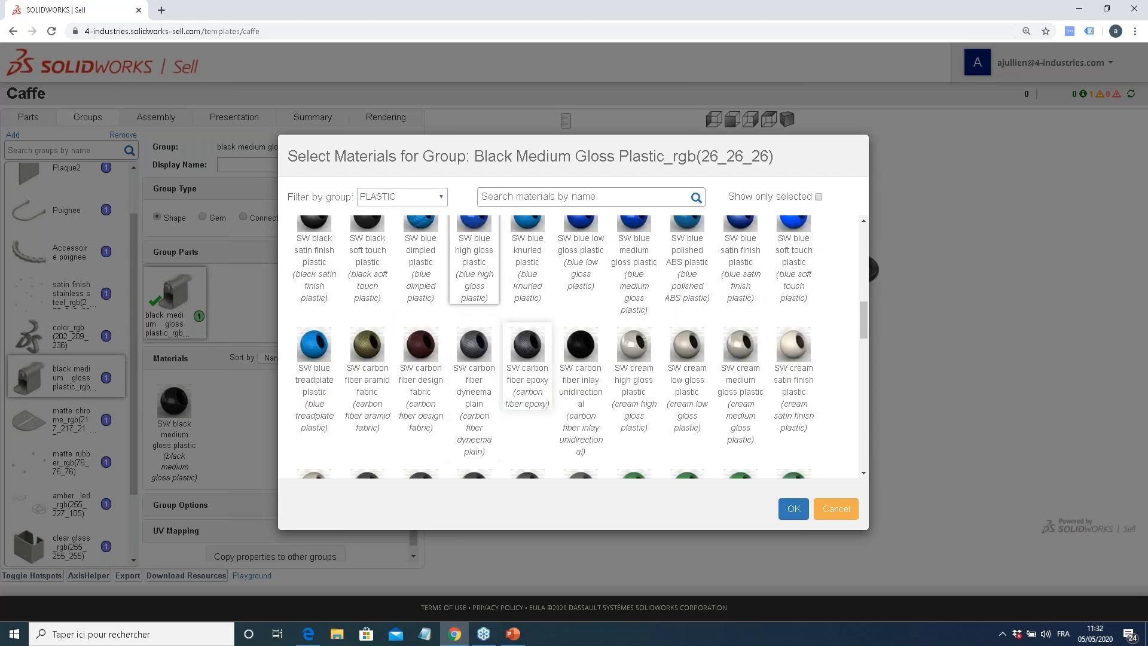
click(640, 376)
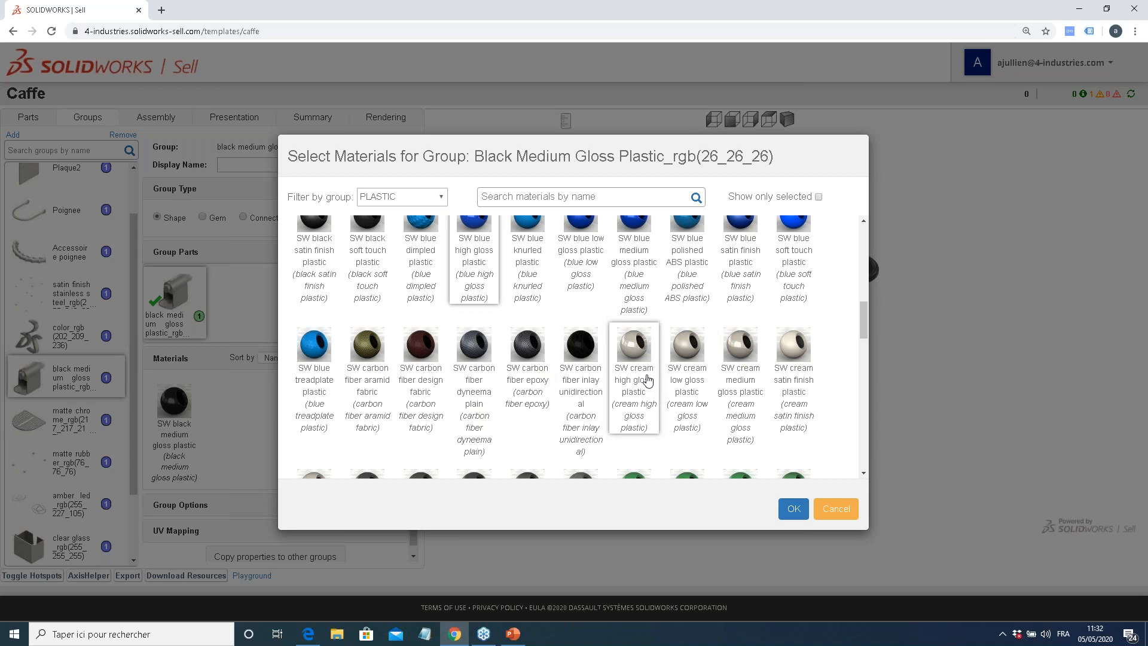
Add SW red medium gloss plastic and SW yellow high gloss plastic to the body group's selection and apply it
scroll(639, 376, down, 2)
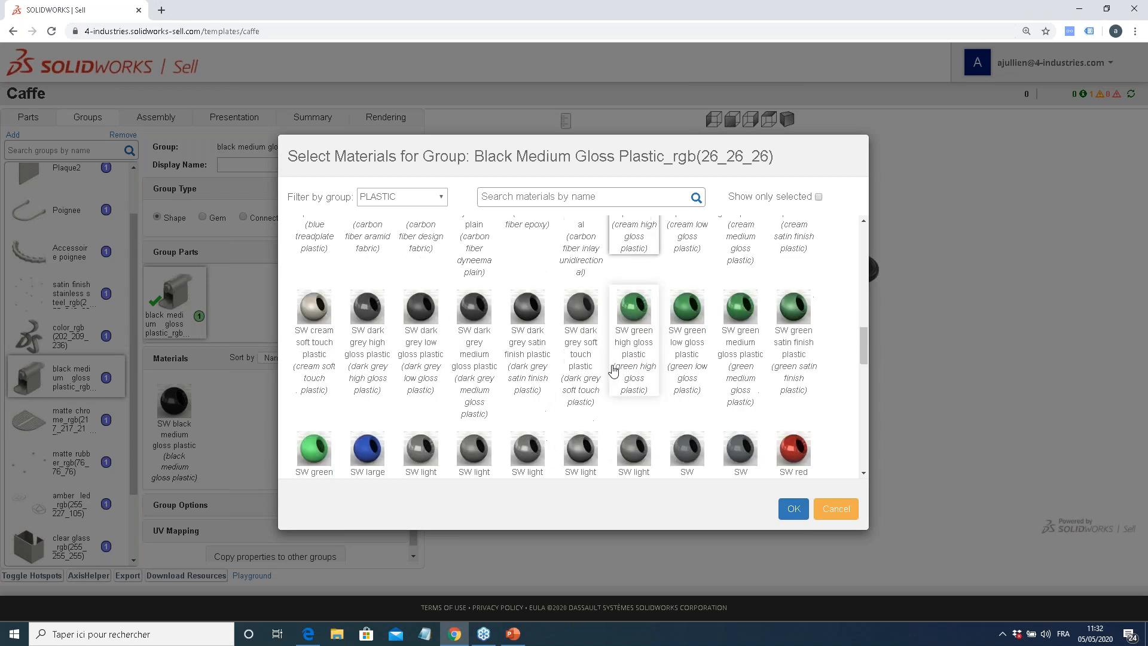
scroll(610, 365, down, 2)
scroll(608, 362, down, 2)
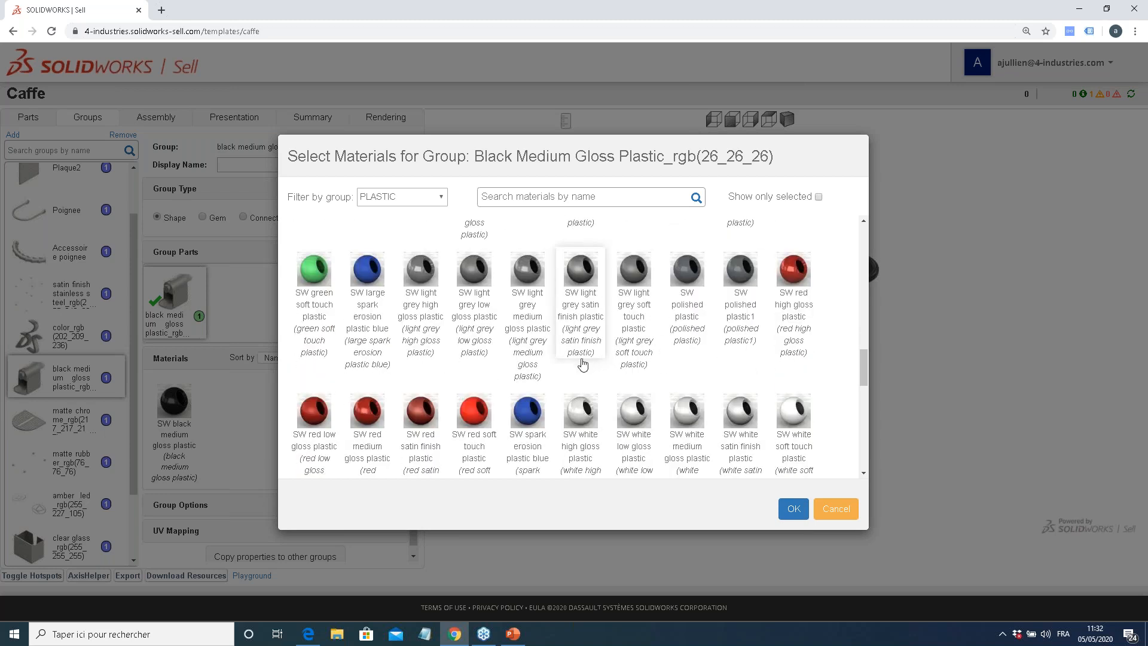
click(362, 426)
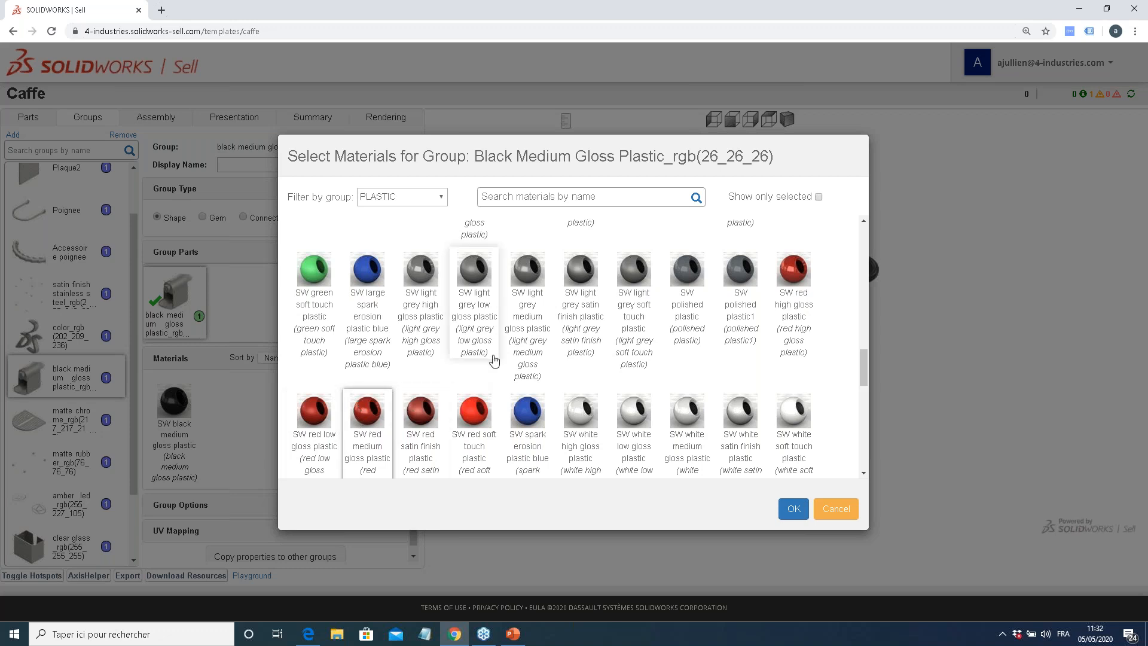
scroll(494, 359, down, 3)
click(313, 370)
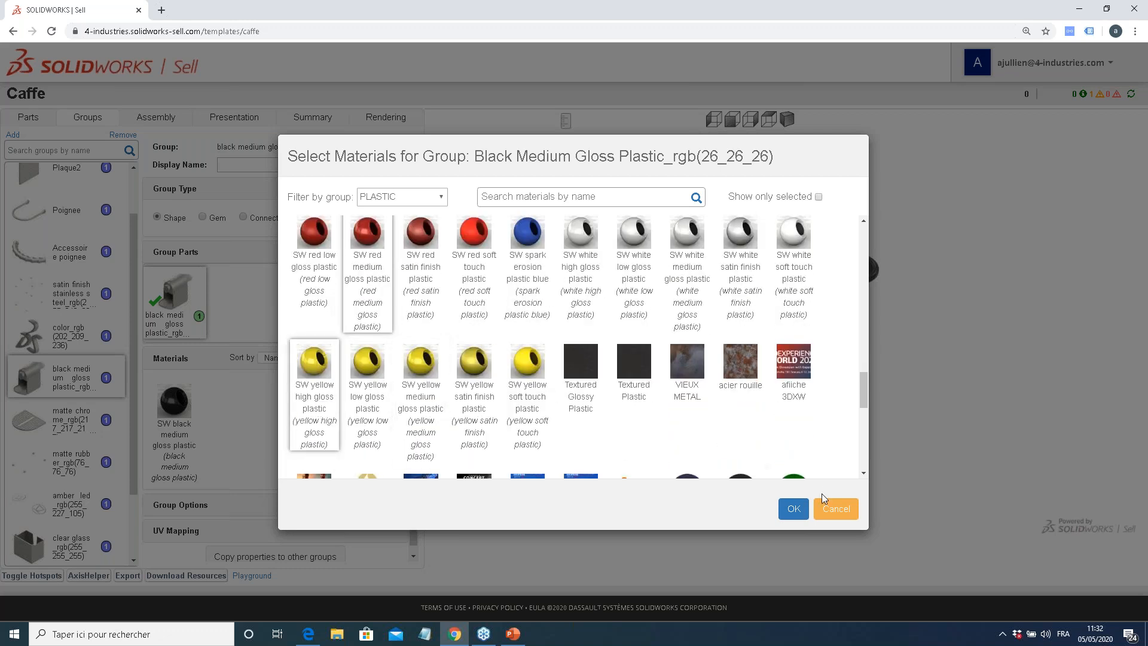
click(793, 509)
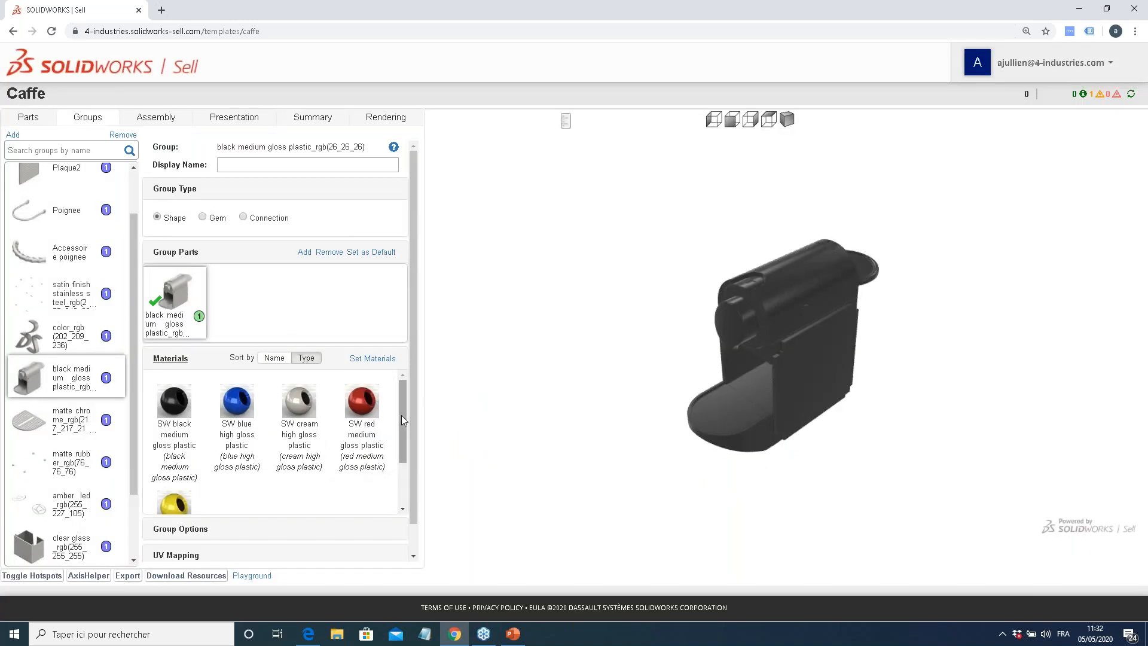
Preview the blue, cream and red plastics one after another on the coffee maker body
drag(401, 416, 400, 437)
scroll(310, 433, up, 1)
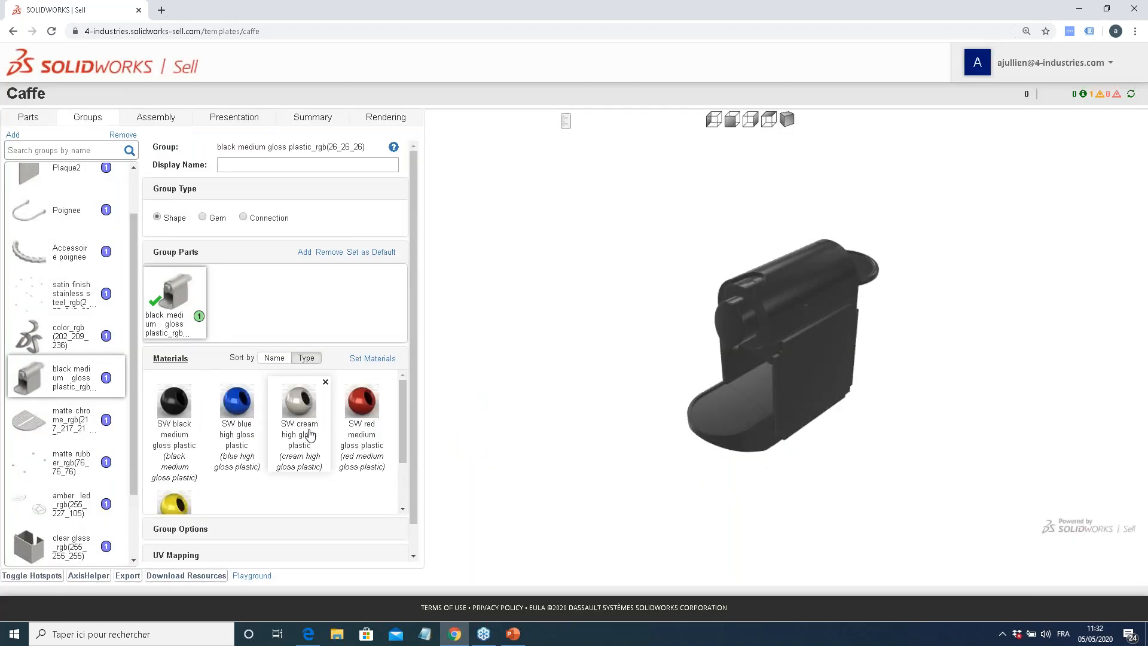
click(240, 425)
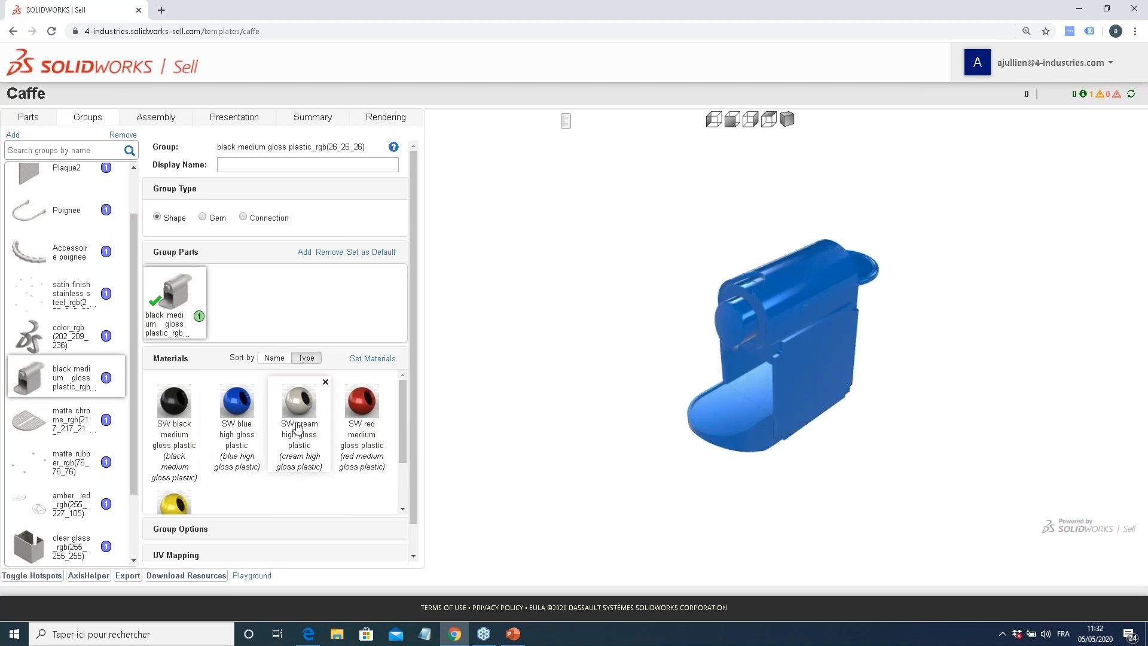
click(299, 426)
click(369, 419)
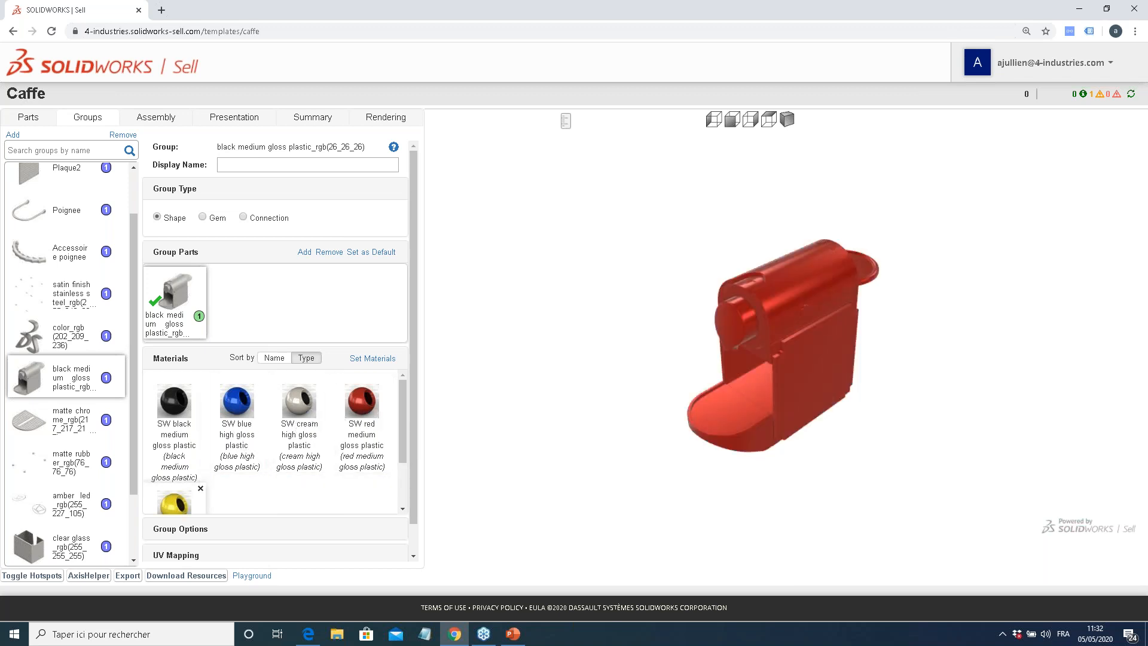
Preview the yellow, black, blue, cream and red plastics on the coffee maker body
click(176, 503)
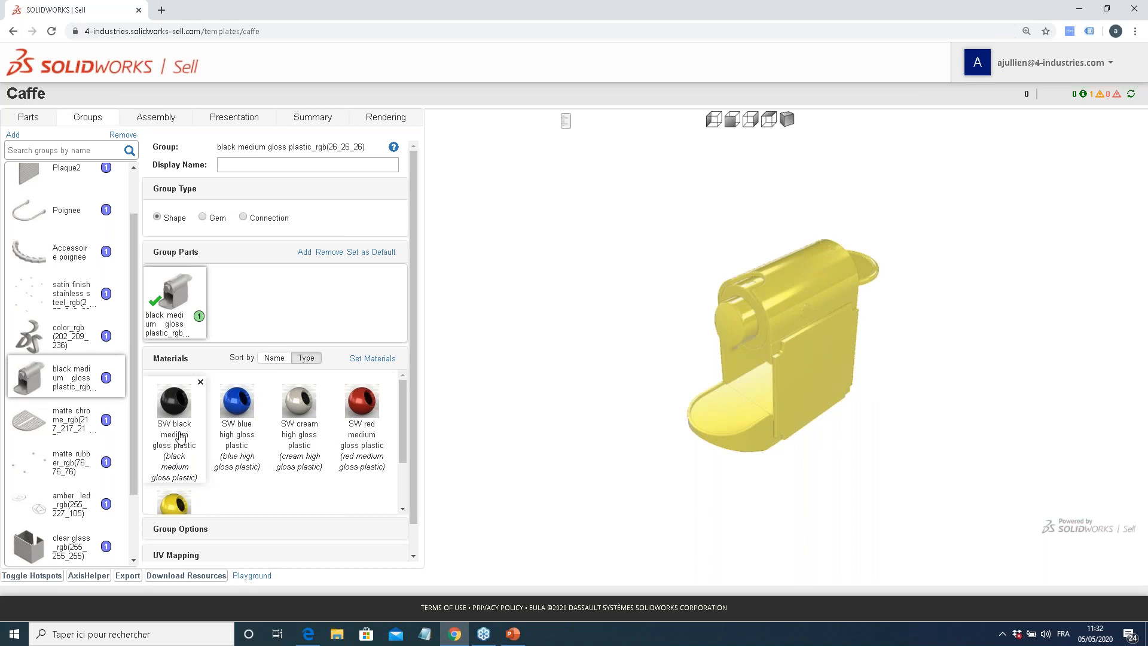
click(180, 439)
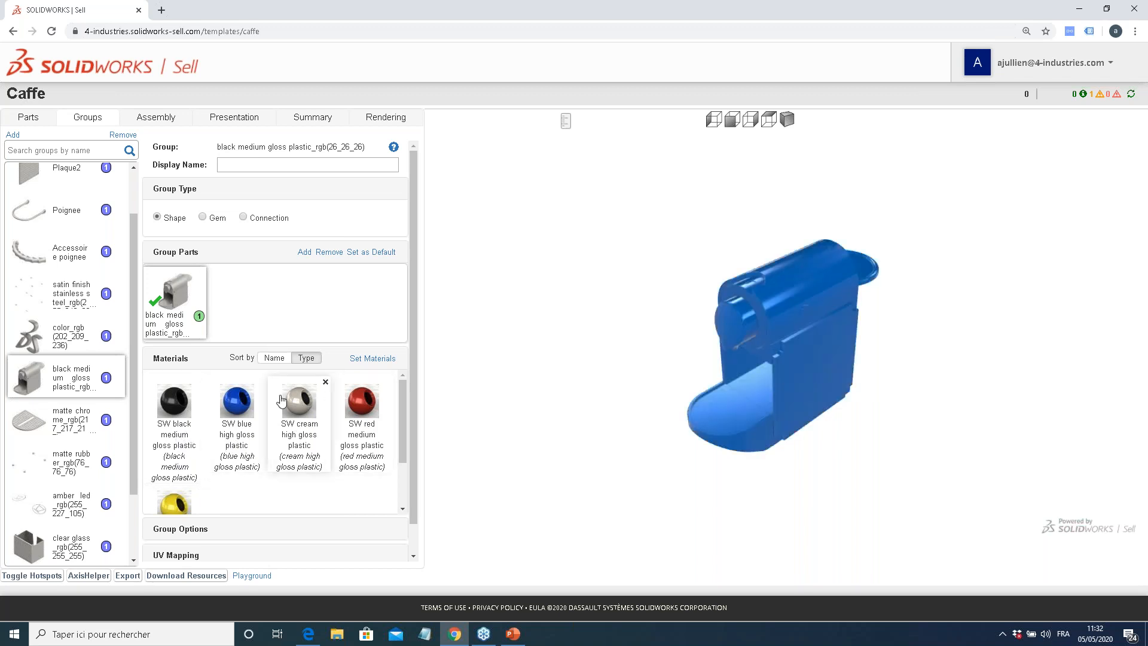
click(306, 432)
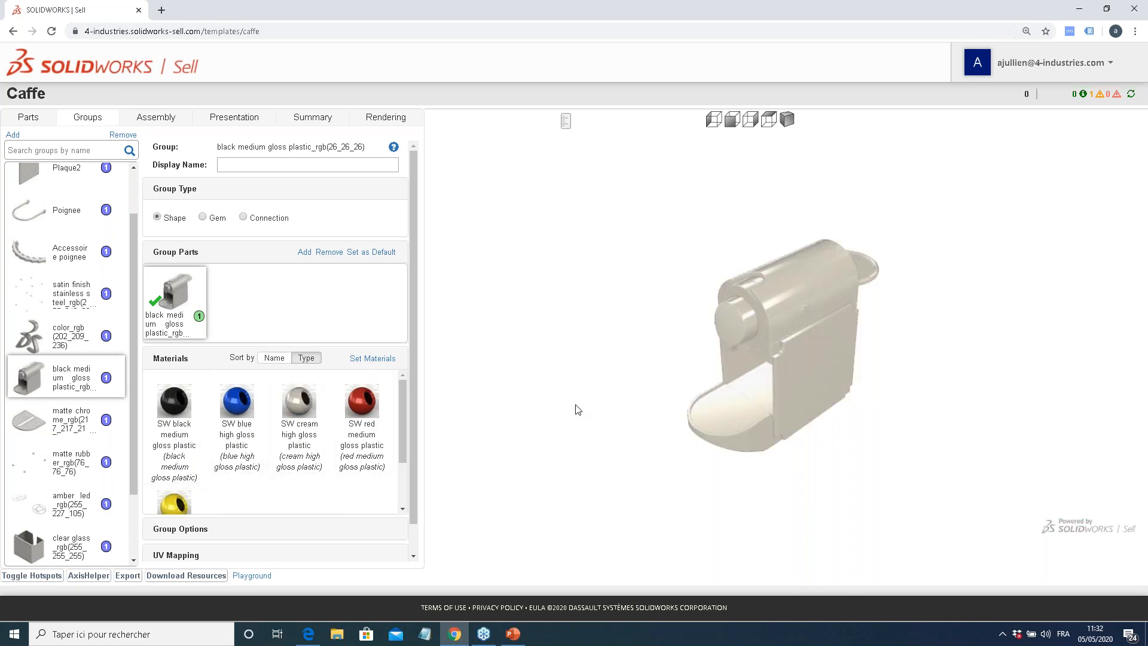
drag(723, 357, 538, 405)
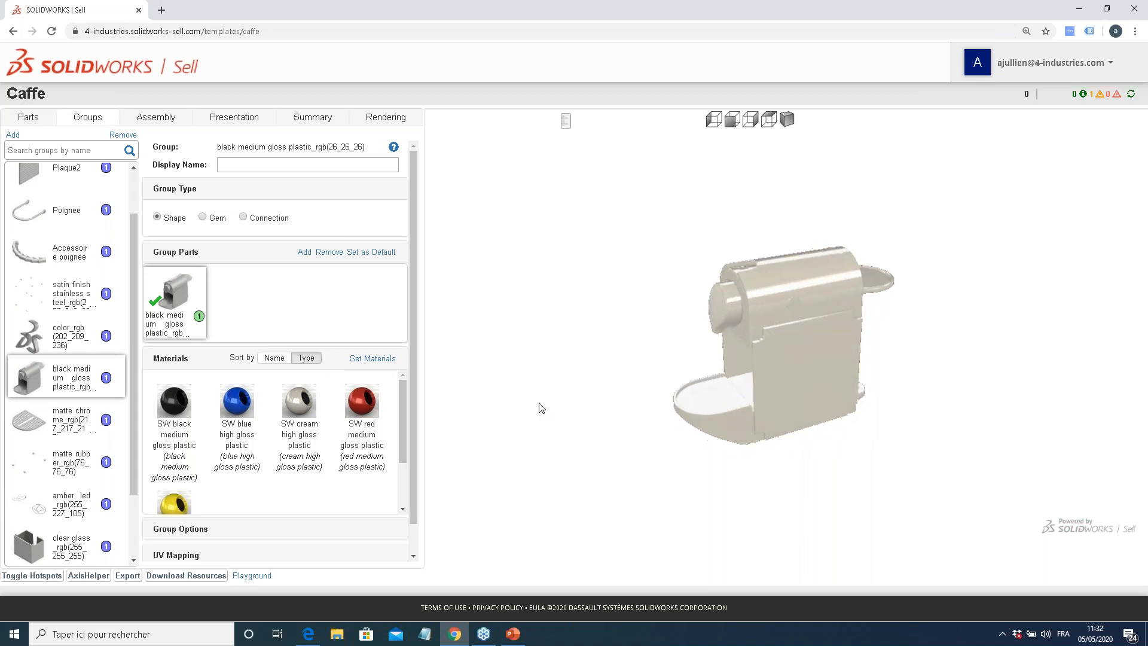
click(362, 419)
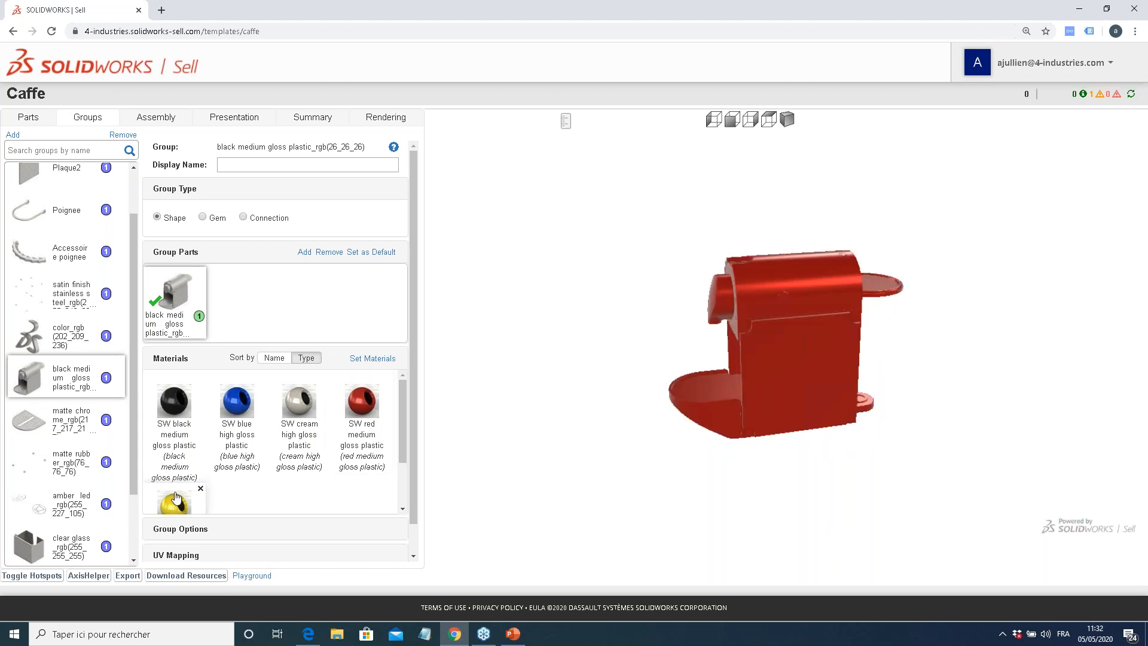
click(177, 499)
Check the matte chrome and matte rubber groups' assigned materials
click(60, 424)
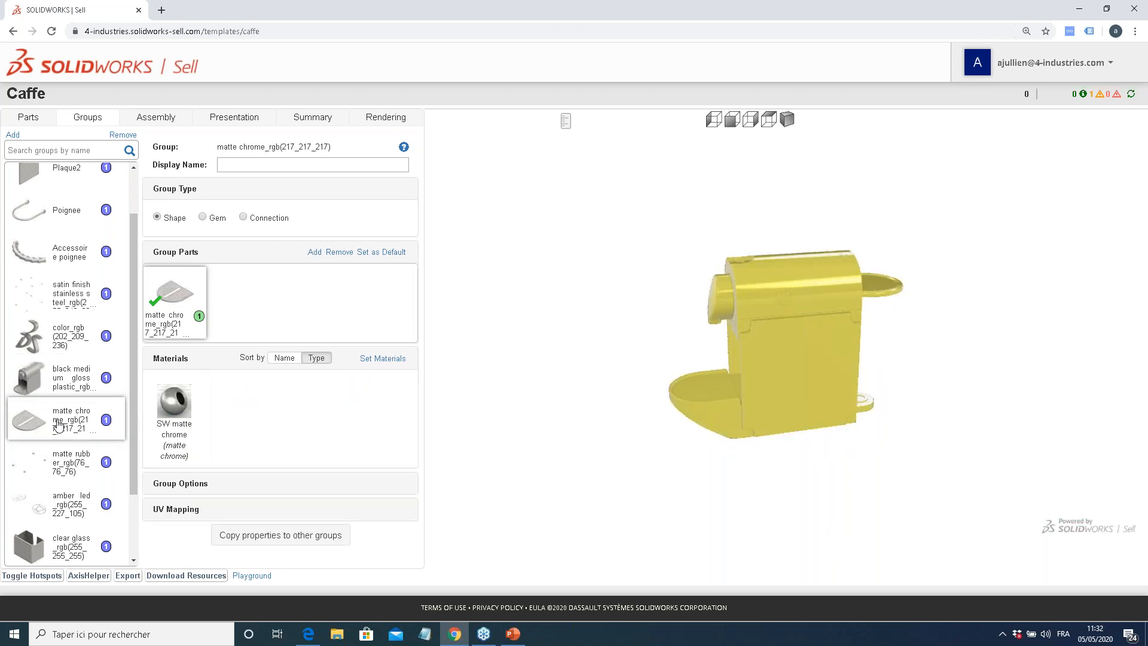
click(51, 472)
scroll(52, 469, down, 1)
Assign SW white soft touch plastic from the plastic materials to the amber led_rgb(255_227_105) group
click(56, 453)
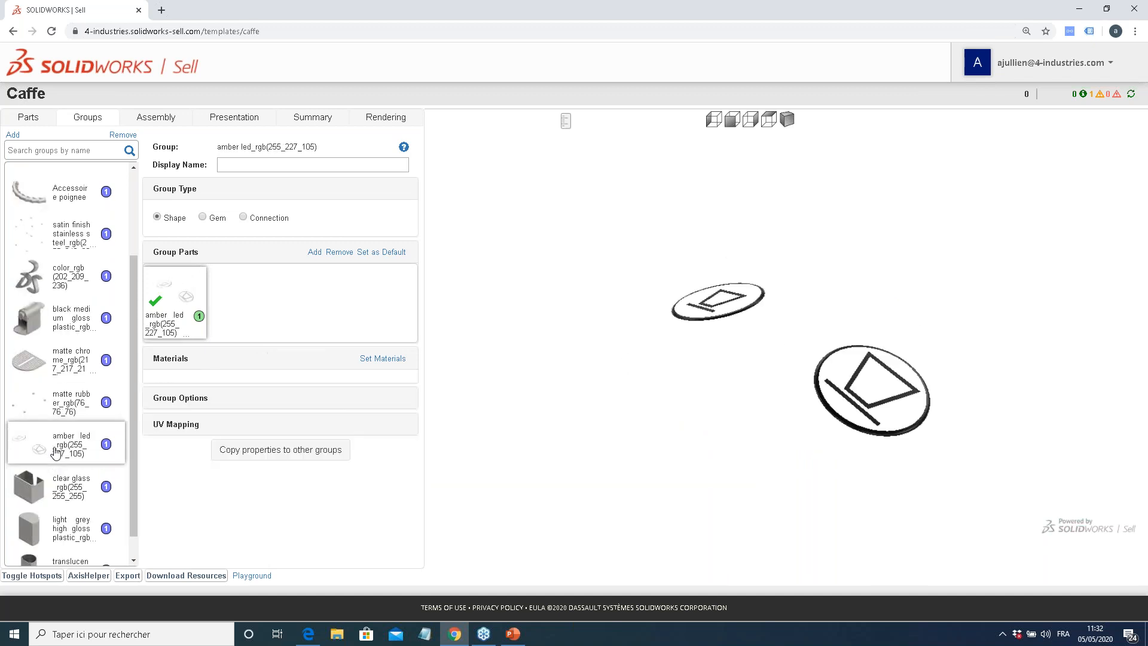
click(382, 358)
click(440, 197)
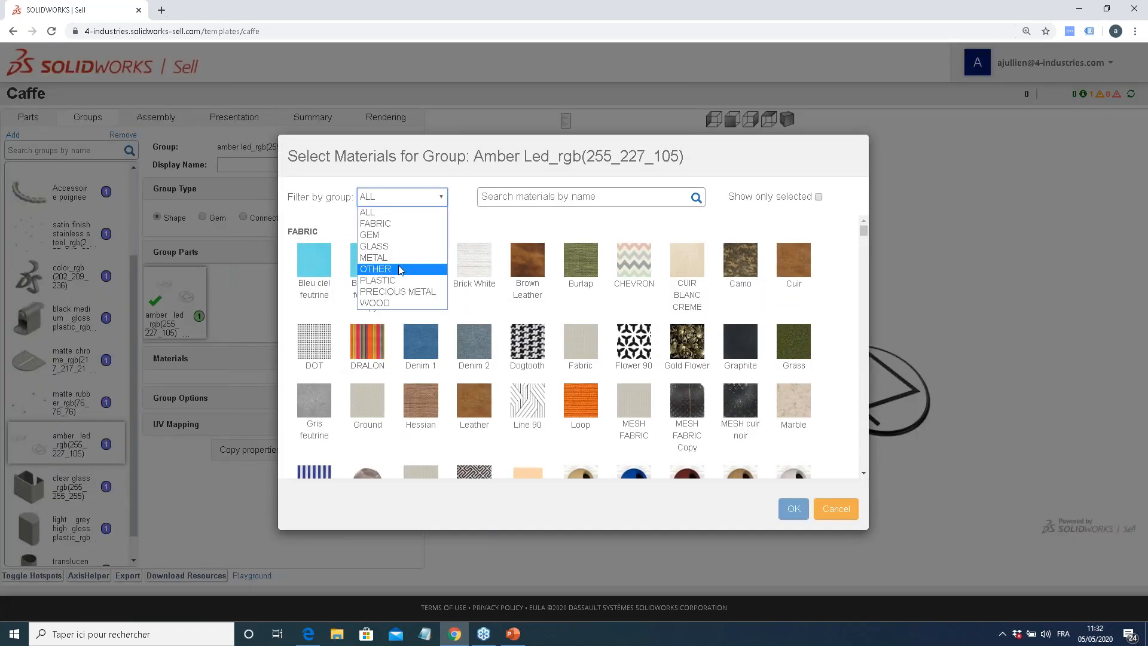
click(400, 281)
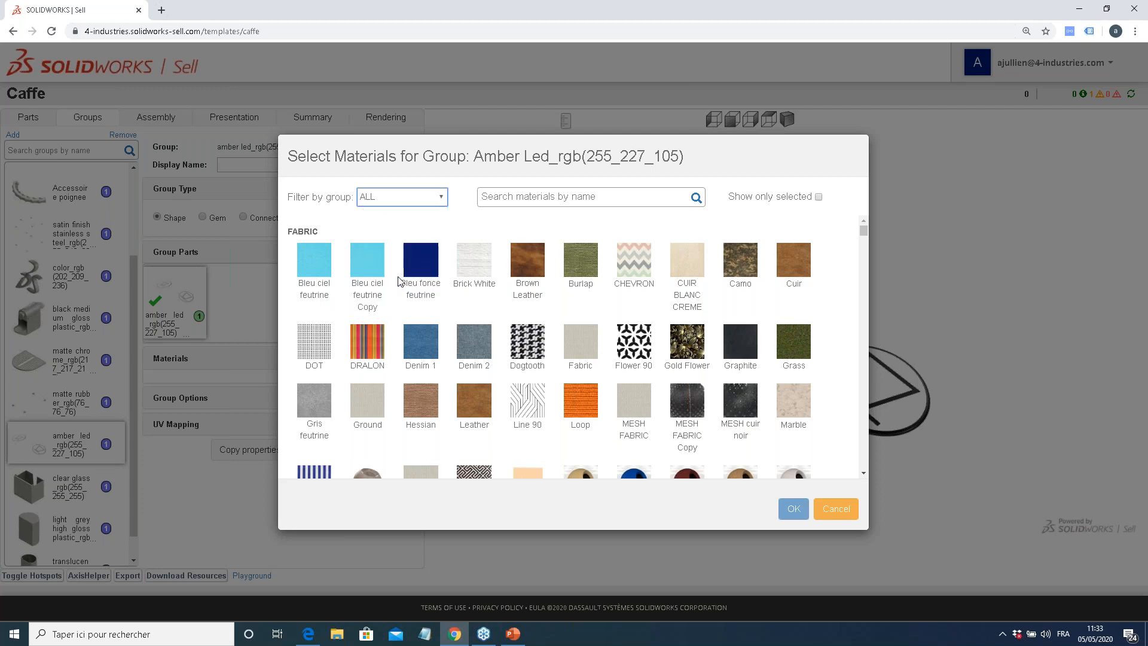
scroll(511, 347, down, 5)
scroll(511, 347, down, 10)
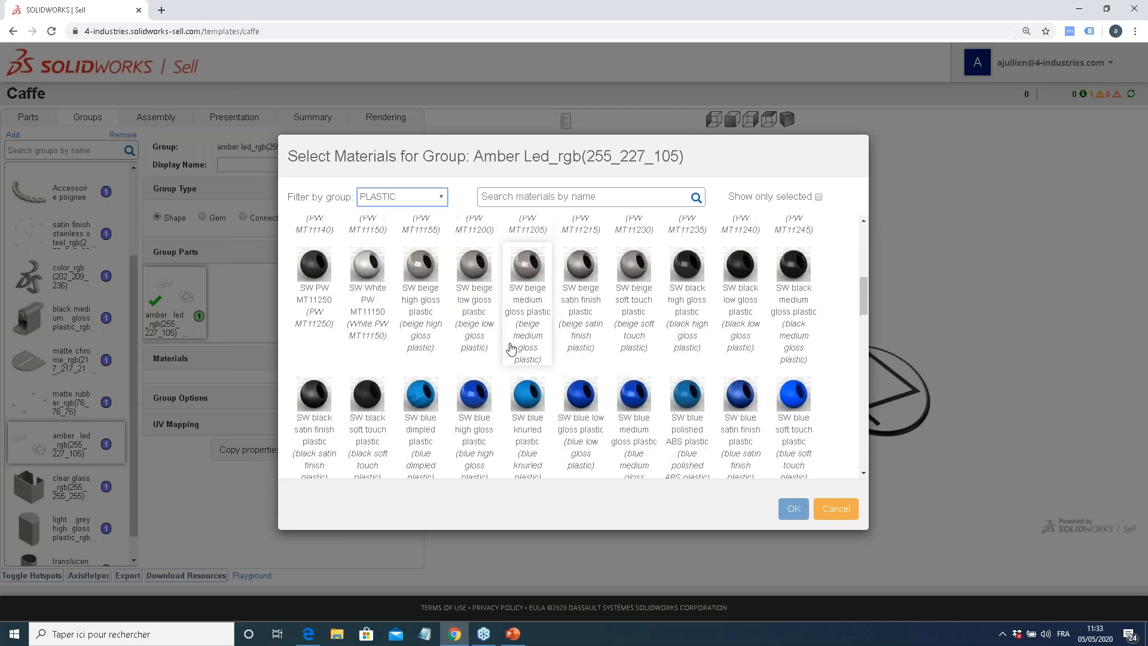
scroll(513, 350, down, 3)
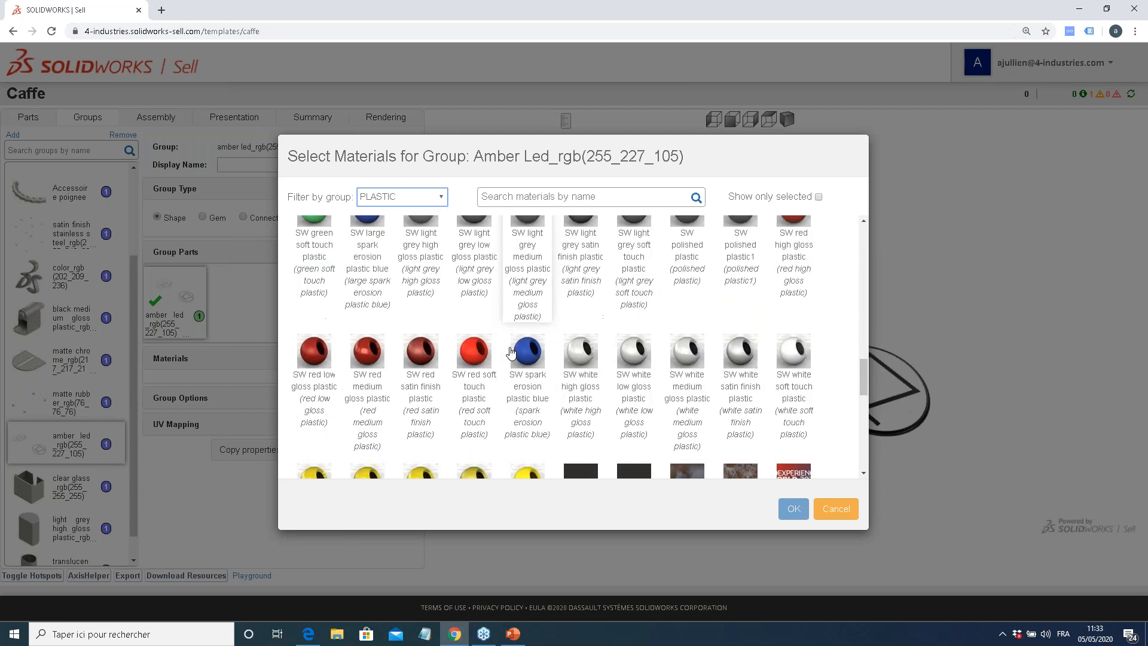
click(789, 338)
click(794, 509)
Assign the FANTOM glass material to the clear glass_rgb(255_255_255) group
click(85, 482)
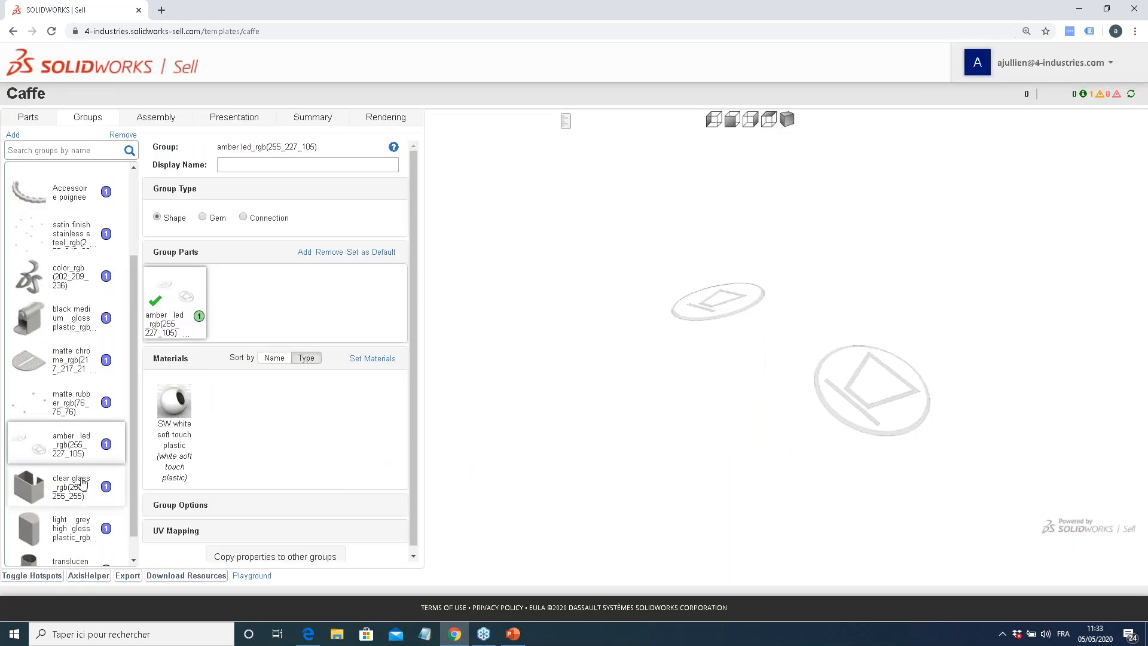
click(387, 358)
click(402, 197)
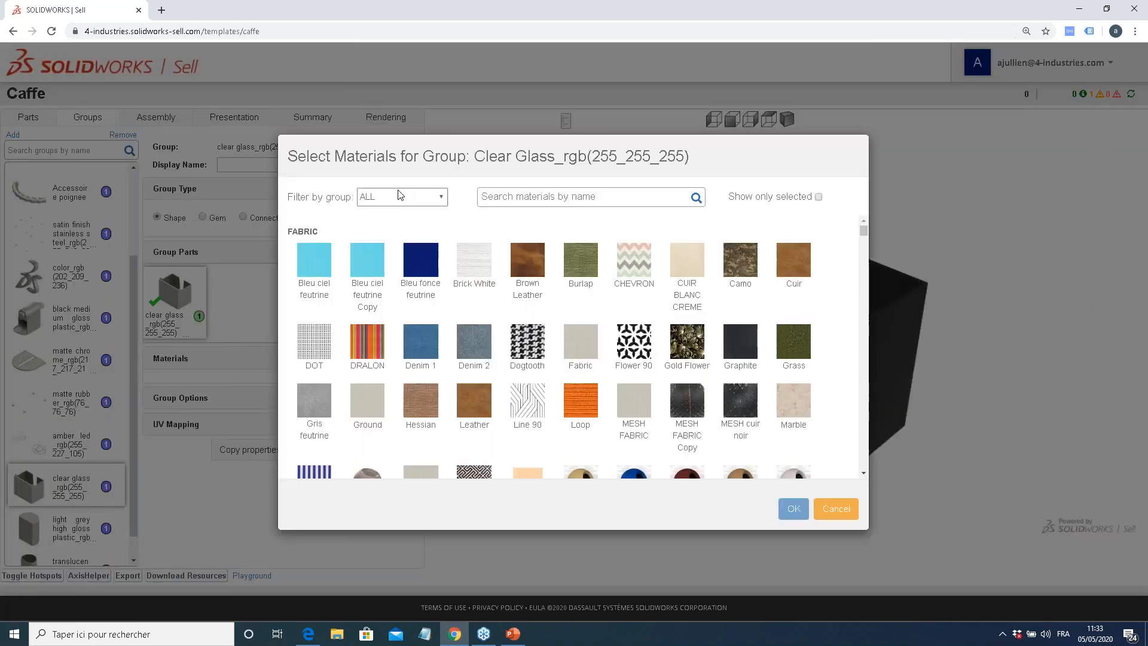
click(395, 248)
click(315, 263)
click(792, 509)
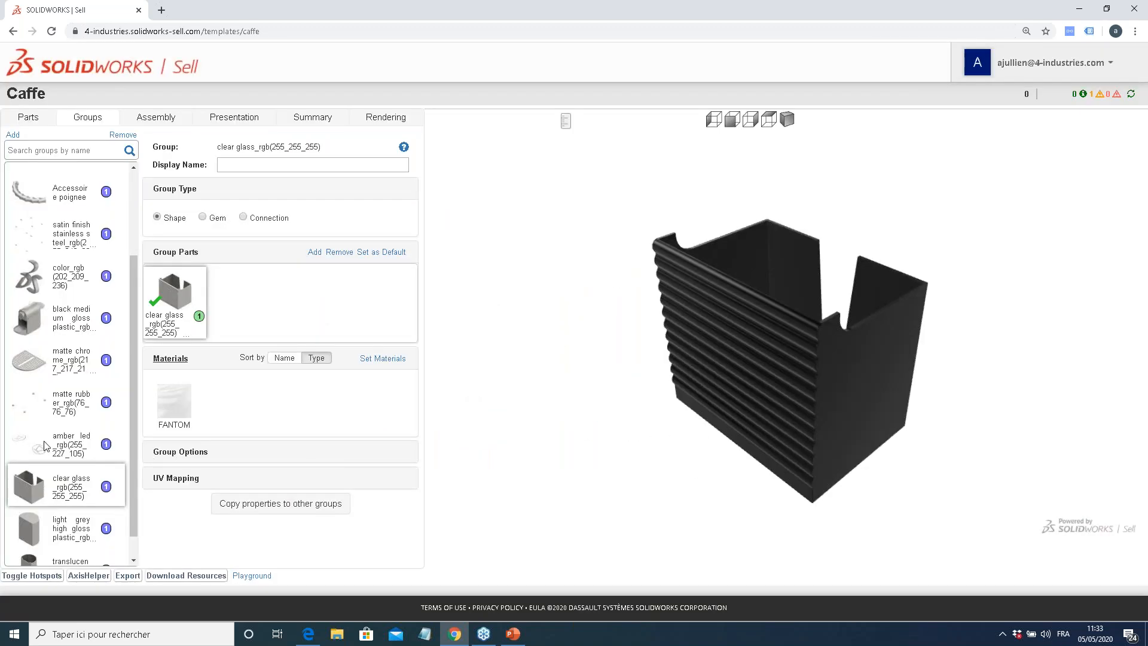
Replace the SW light grey high gloss plastic on the light grey high gloss plastic group with a material from the glass category
scroll(48, 445, down, 1)
click(49, 507)
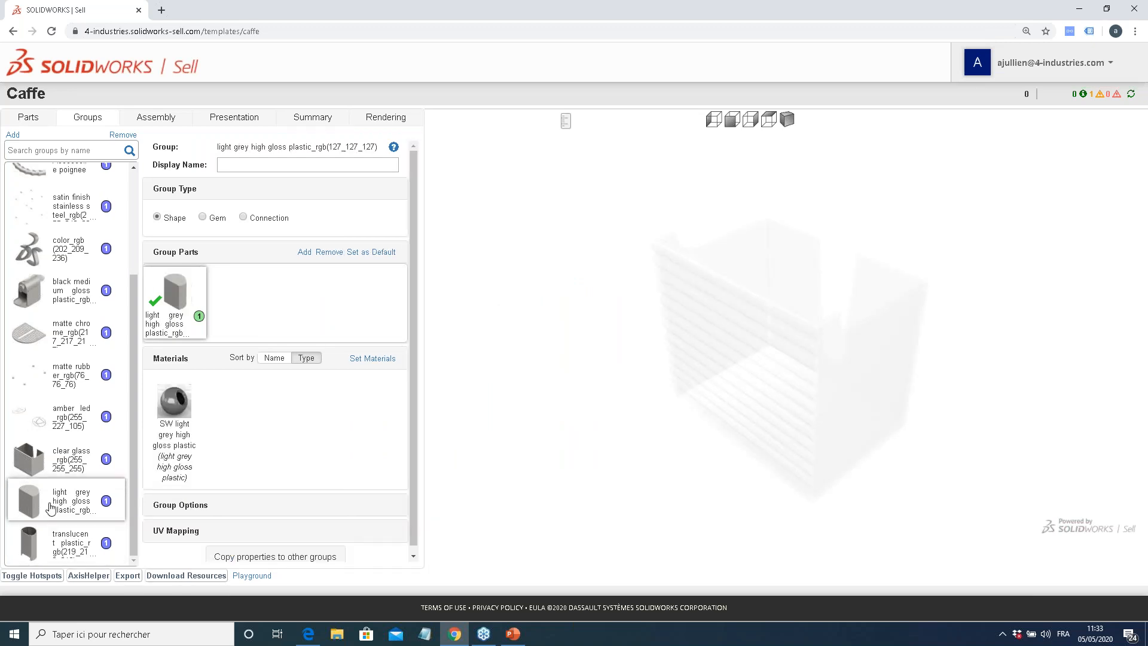
click(309, 382)
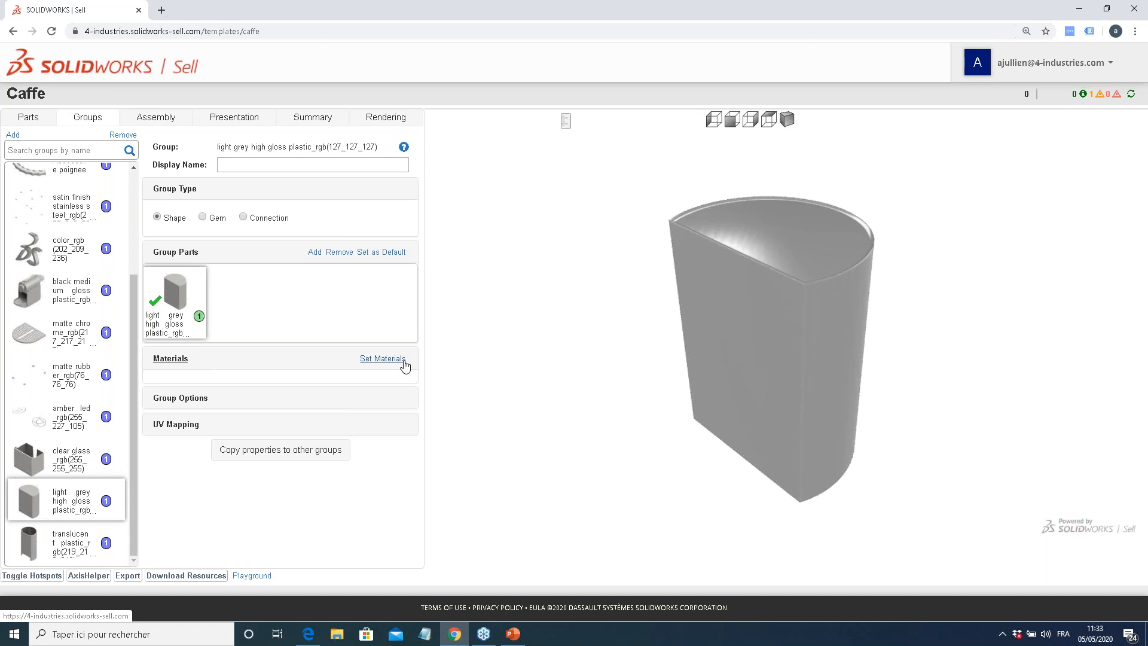
click(382, 358)
click(418, 196)
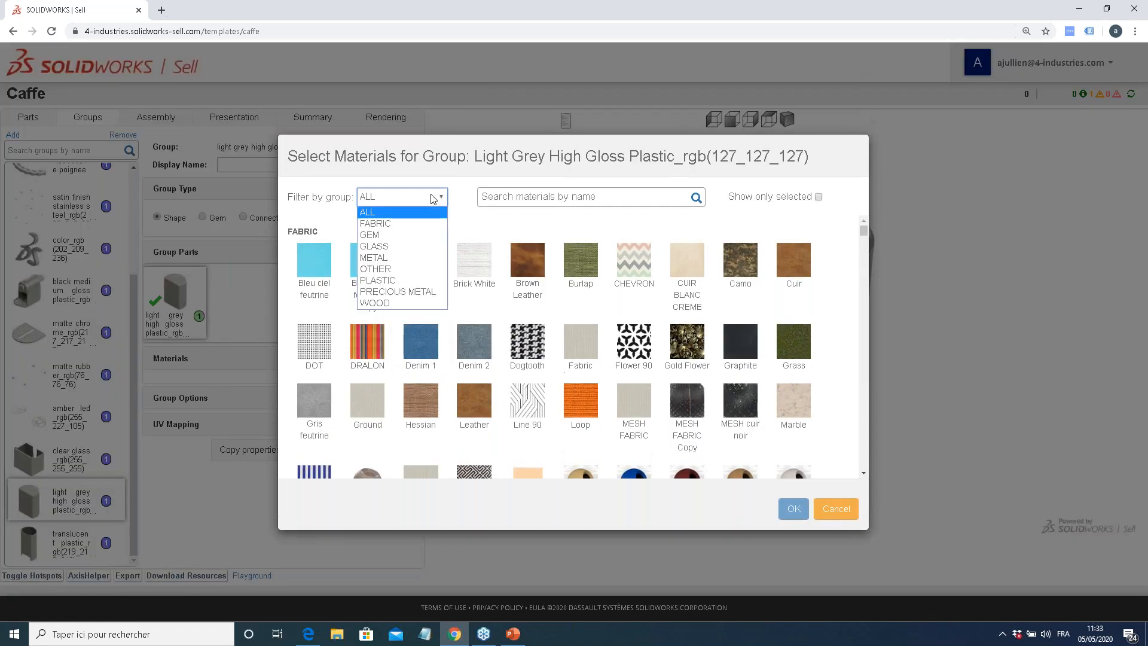
click(395, 247)
click(538, 266)
click(789, 506)
Assign the FANTOM glass material to the translucent plastic_rgb(219_219_219) group
click(46, 541)
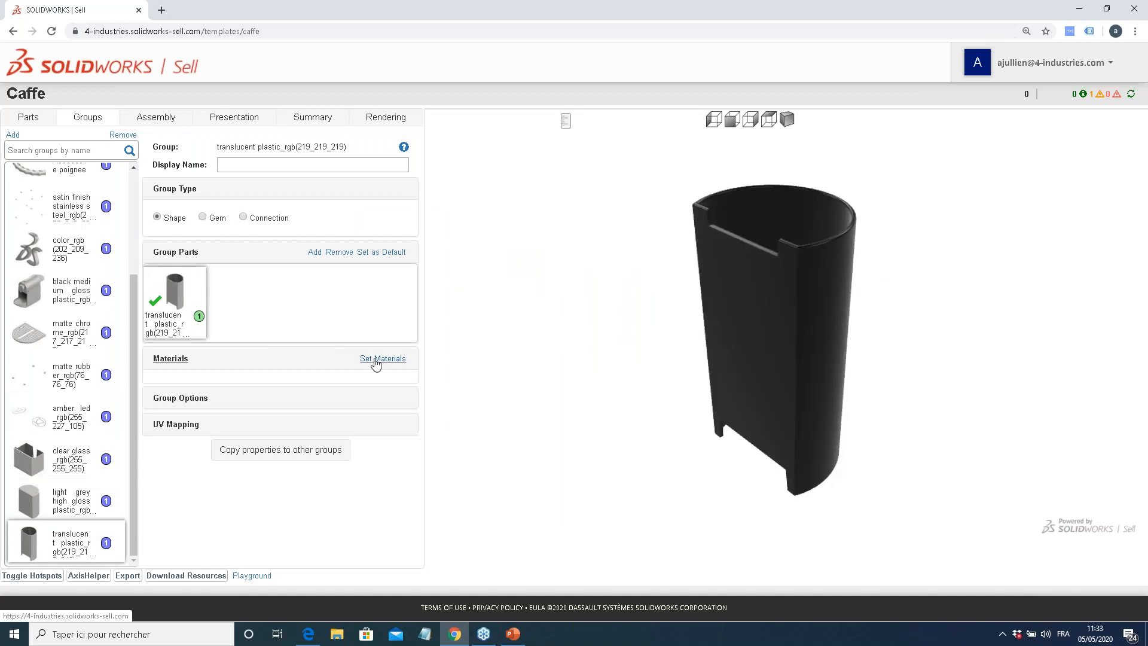
click(376, 359)
click(435, 202)
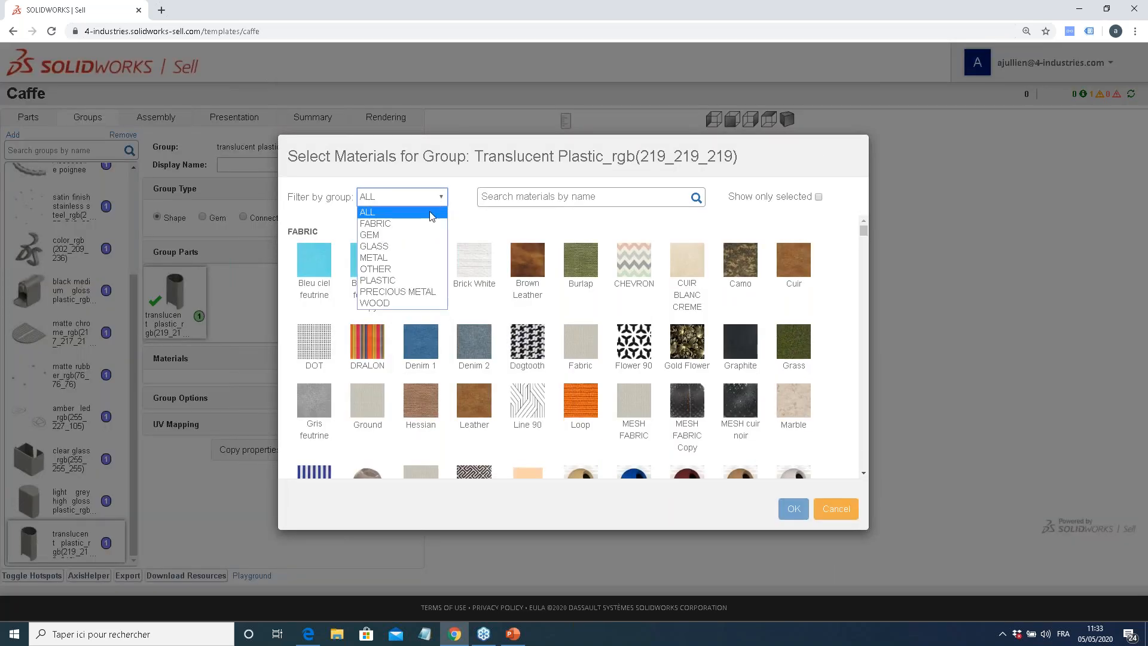
click(418, 247)
click(325, 282)
click(793, 509)
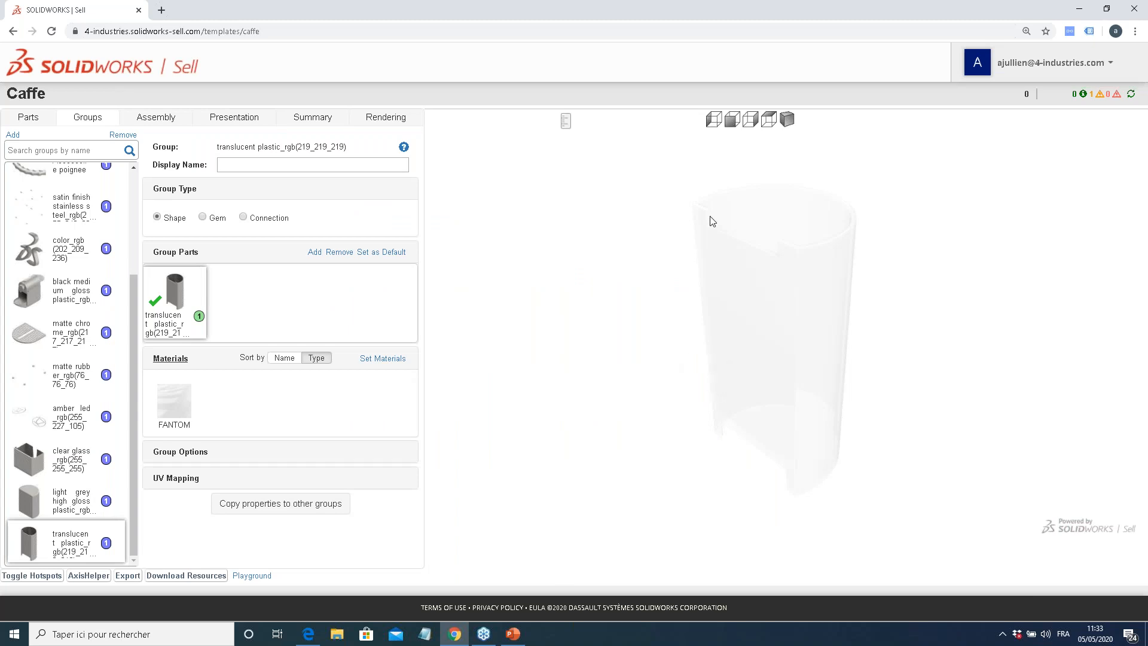
drag(680, 371, 859, 354)
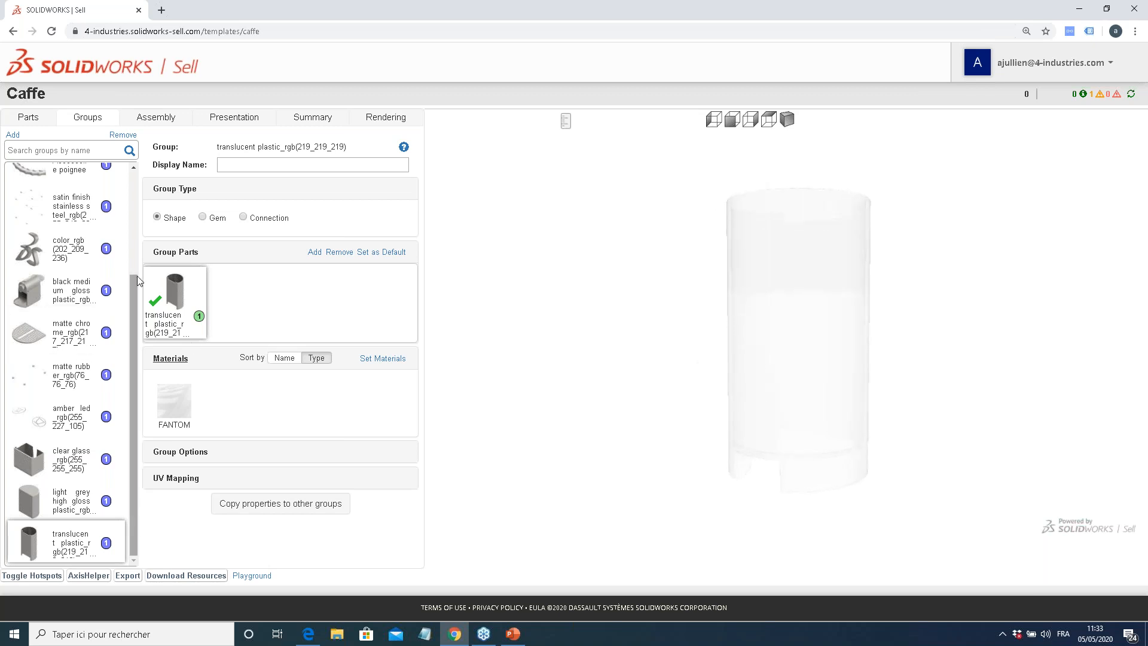
scroll(127, 177, up, 2)
scroll(127, 177, up, 1)
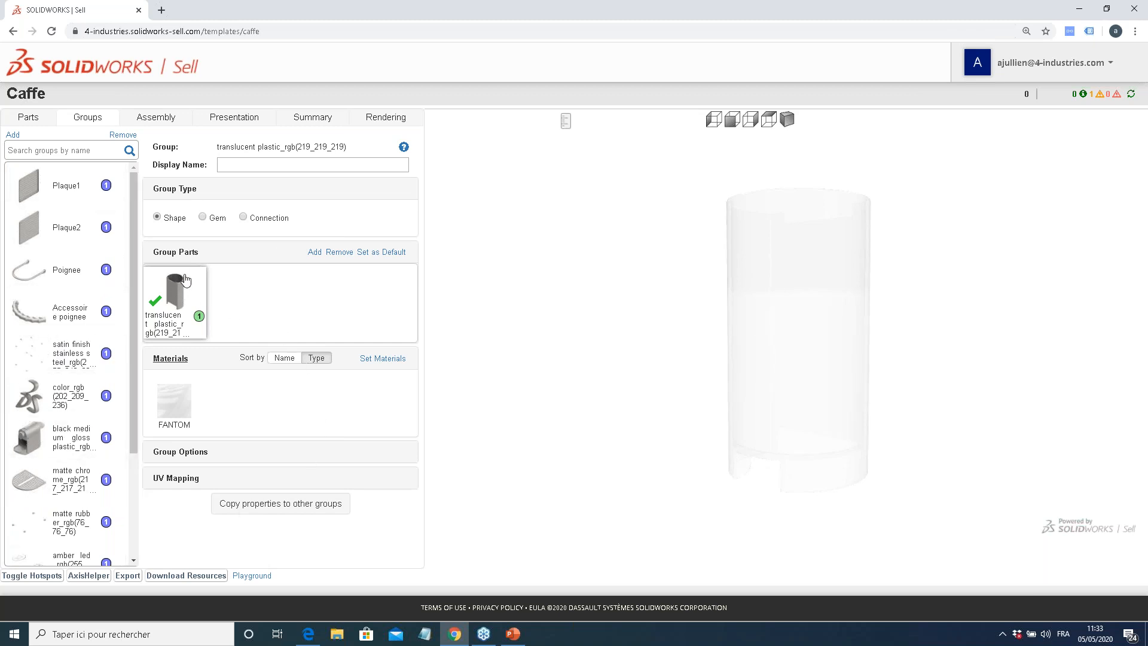
drag(794, 324, 710, 339)
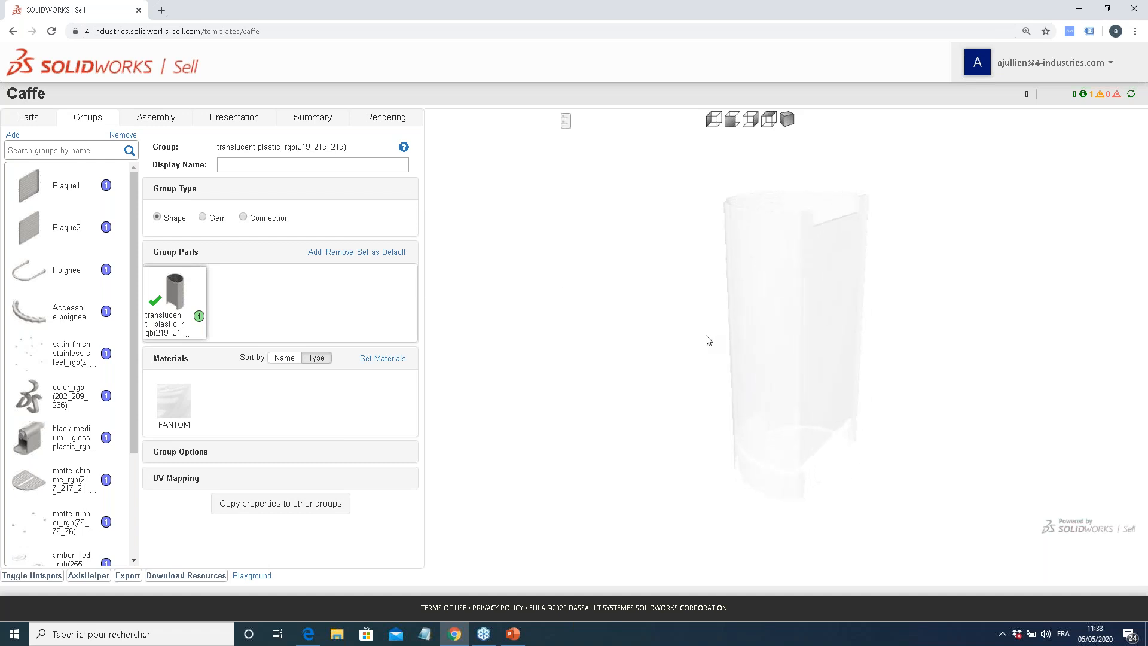
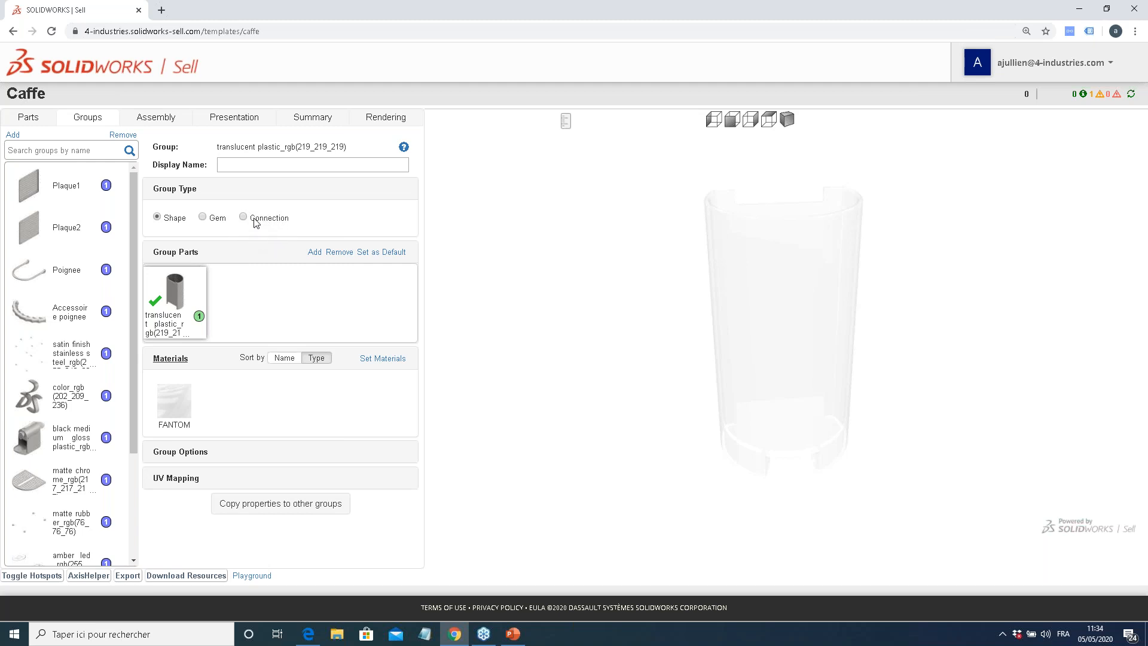
drag(802, 301, 820, 305)
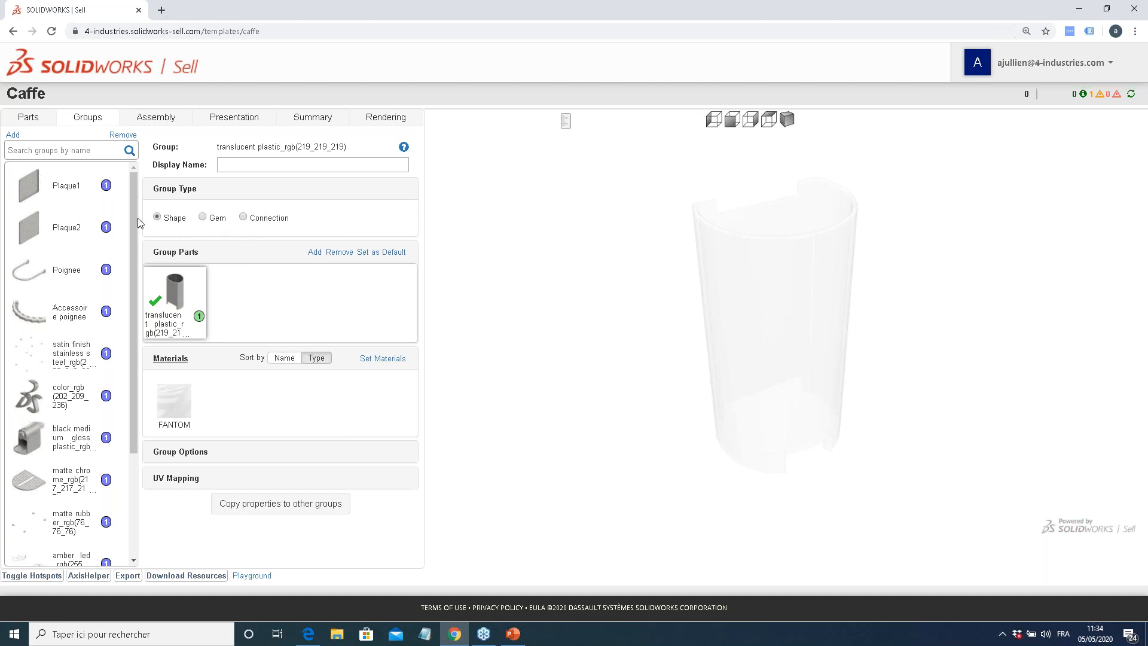
Preview the striped, flat and patterned side plates of the Plaque1 group, and check the Plaque2 group's type
click(90, 194)
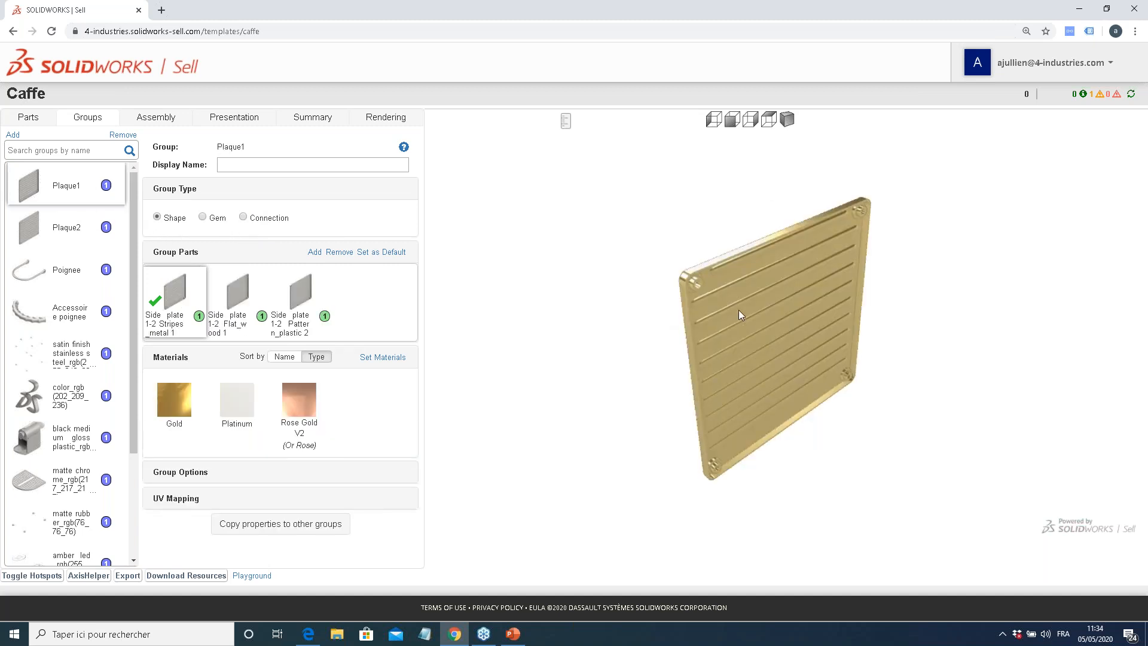
drag(724, 324, 747, 322)
click(236, 299)
click(294, 302)
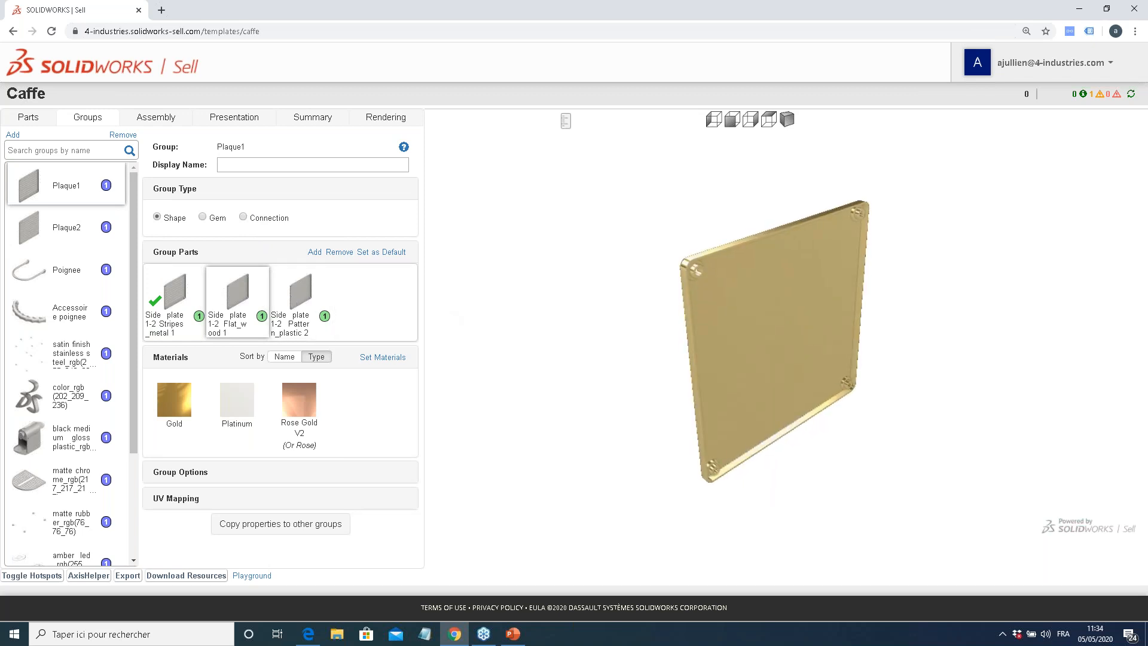
drag(787, 315, 808, 317)
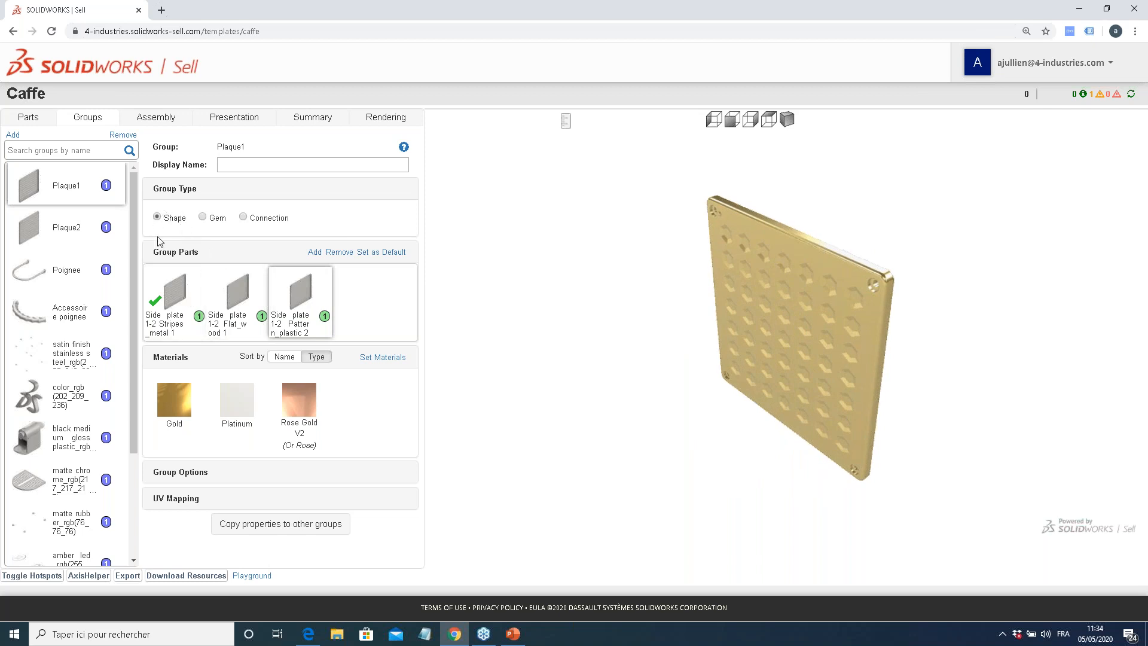
click(74, 226)
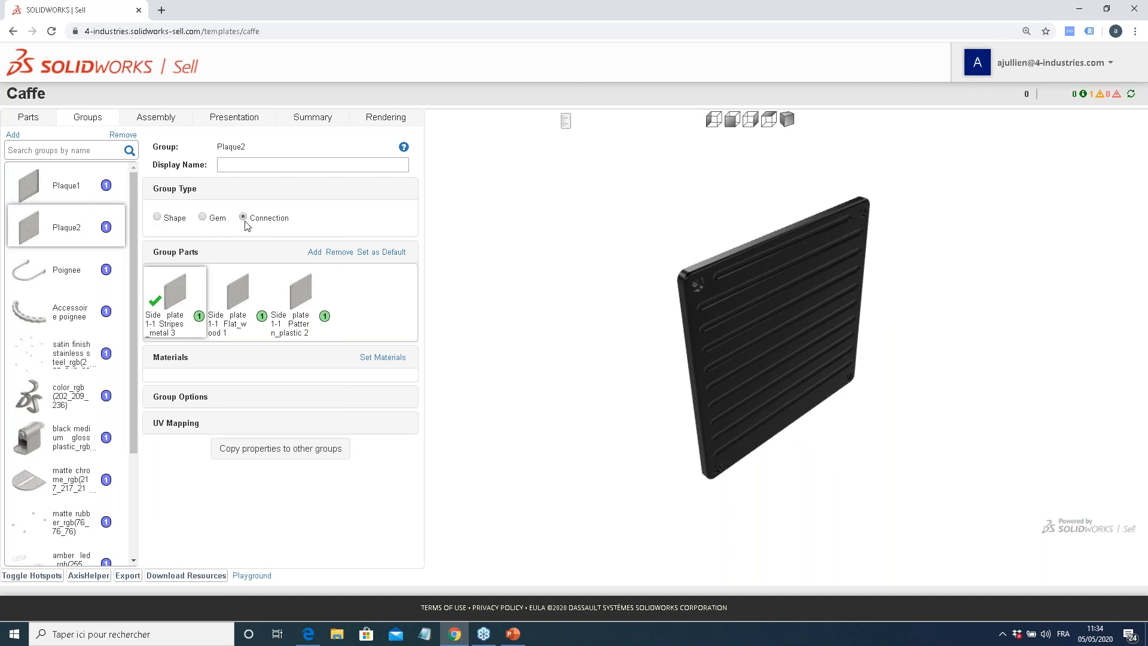
Add the Mirror2 1 1 part to the Poignee group
click(67, 269)
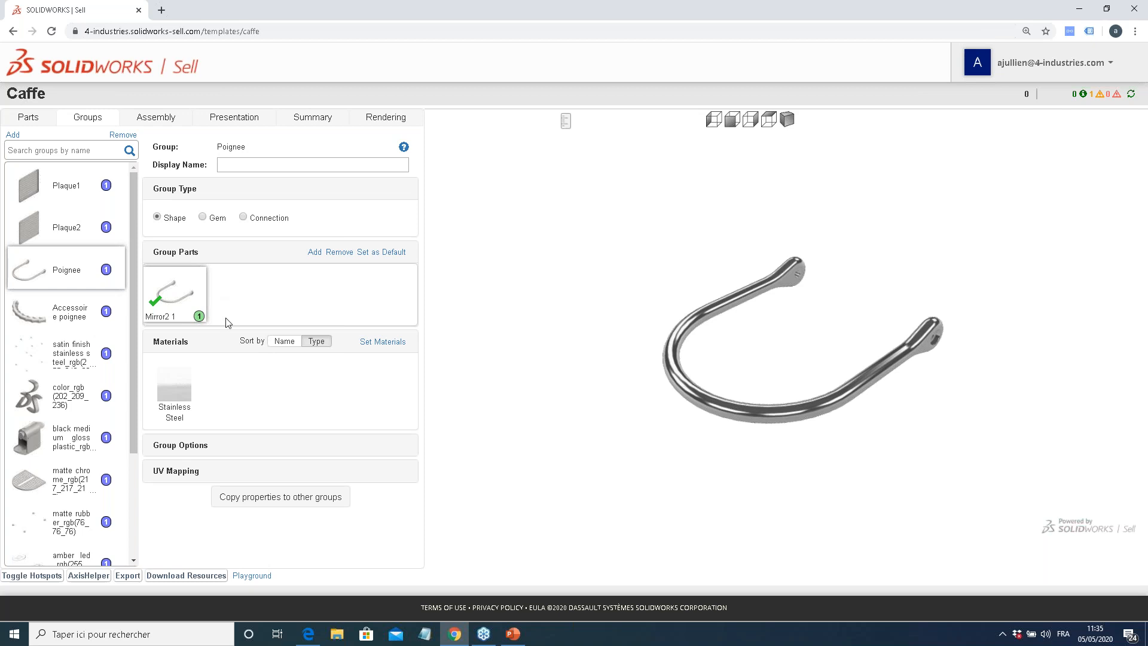
click(314, 252)
click(423, 348)
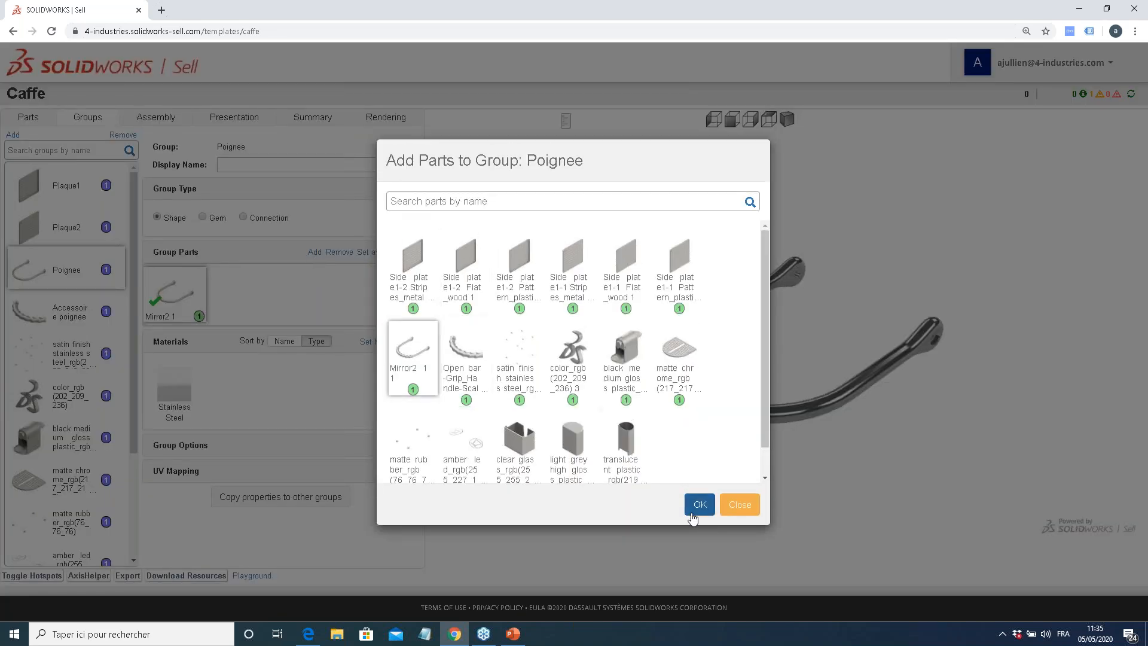
click(701, 505)
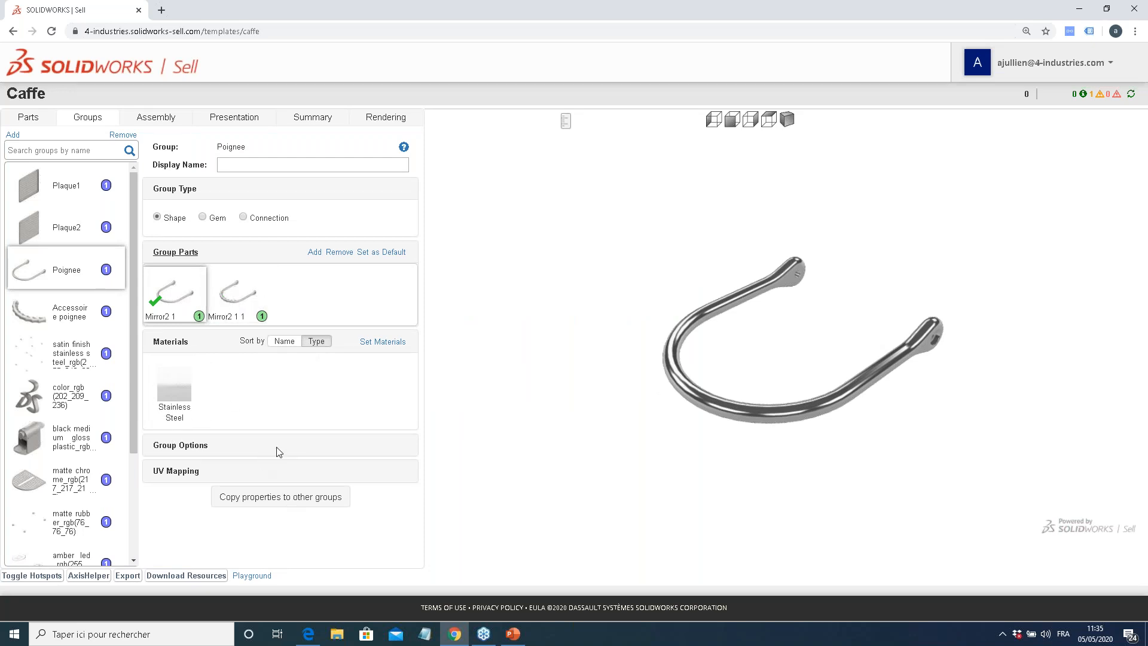
Check the group options and materials of the Poignee and Accessoire poignee groups
click(175, 445)
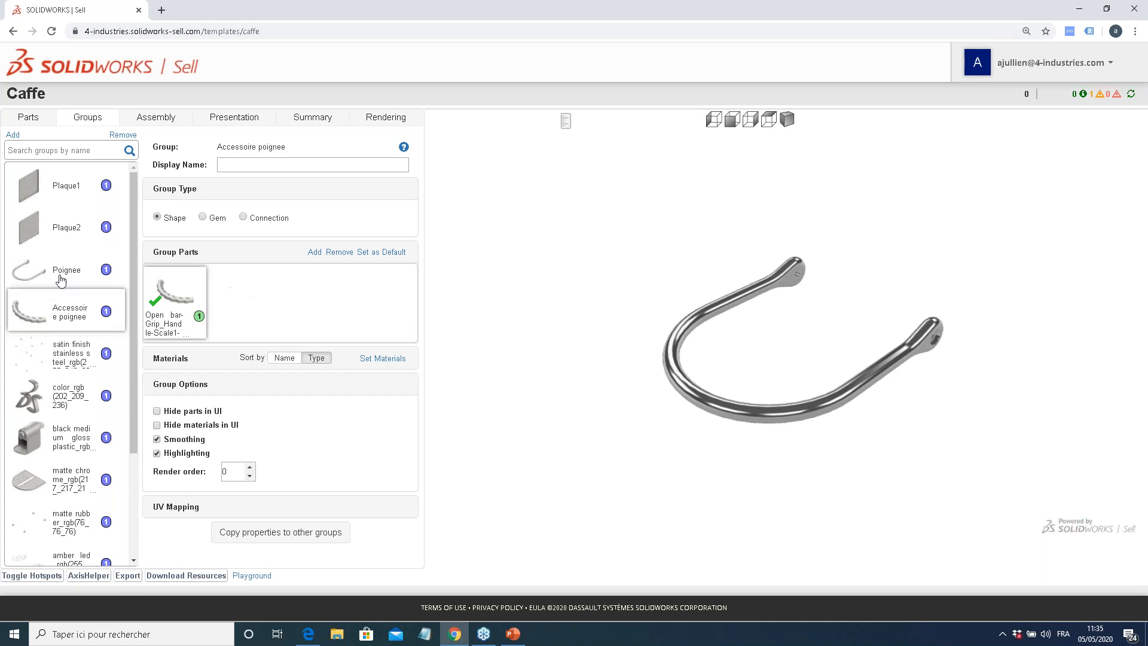
click(172, 346)
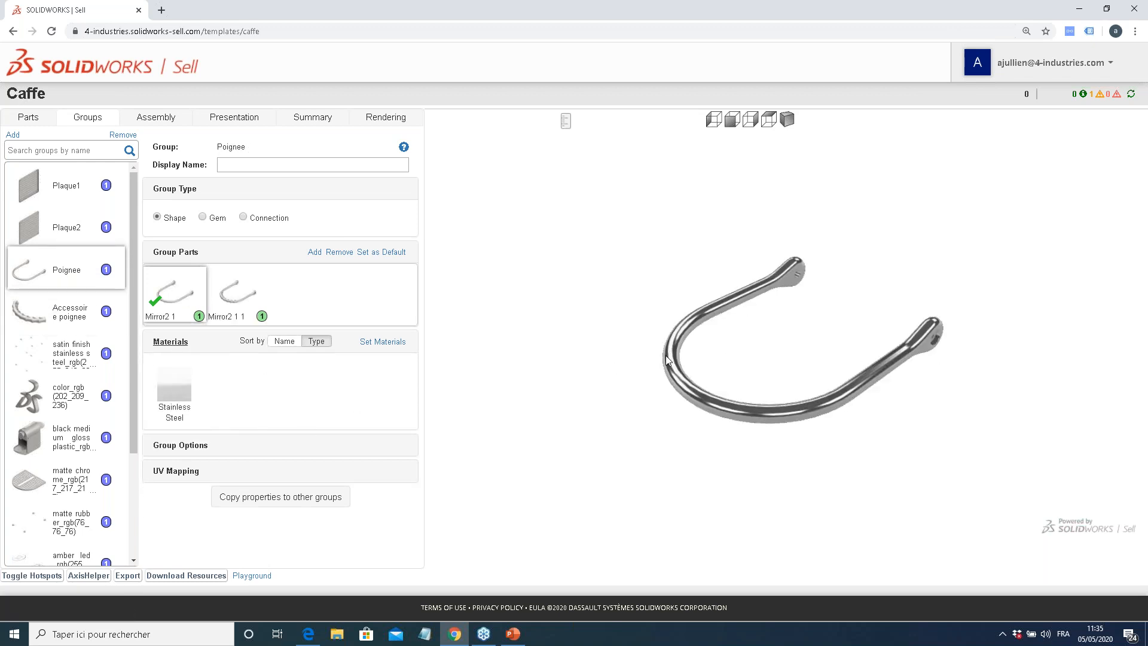
click(67, 312)
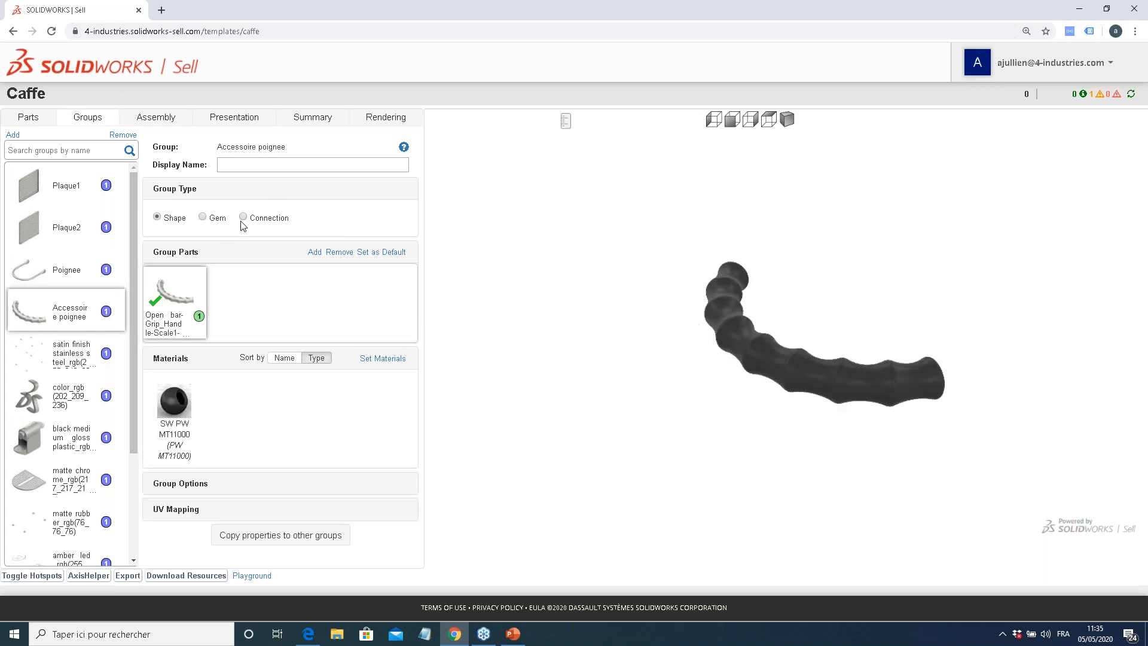
Set the satin finish stainless steel and color_rgb(202_209_236) groups to the Connection type
click(67, 352)
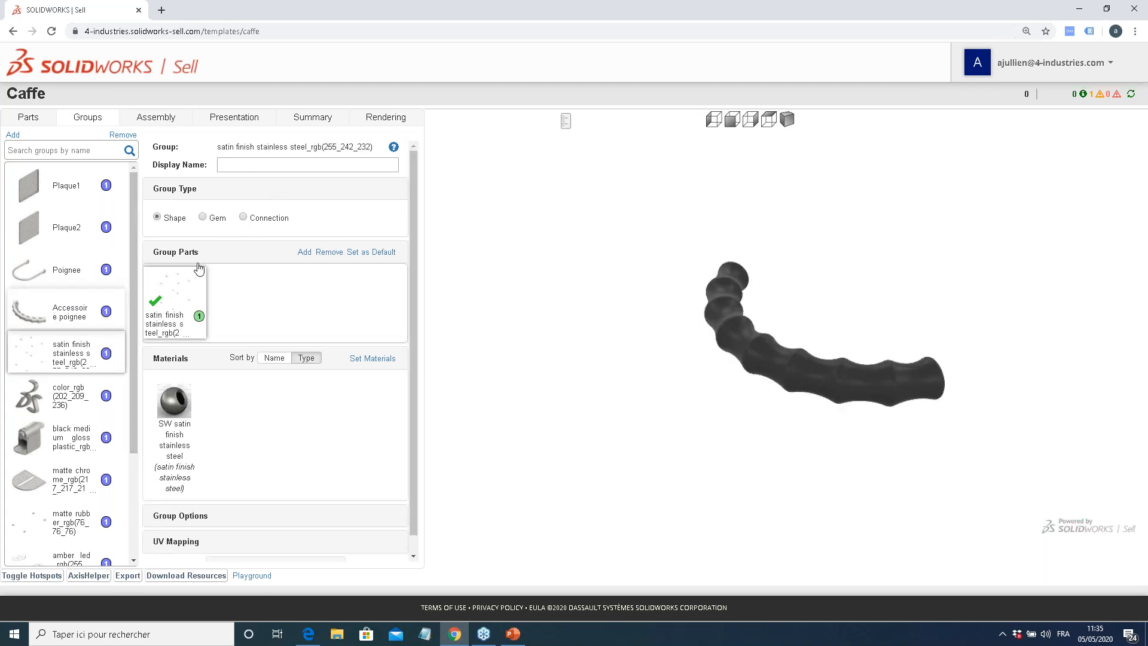
key(Down)
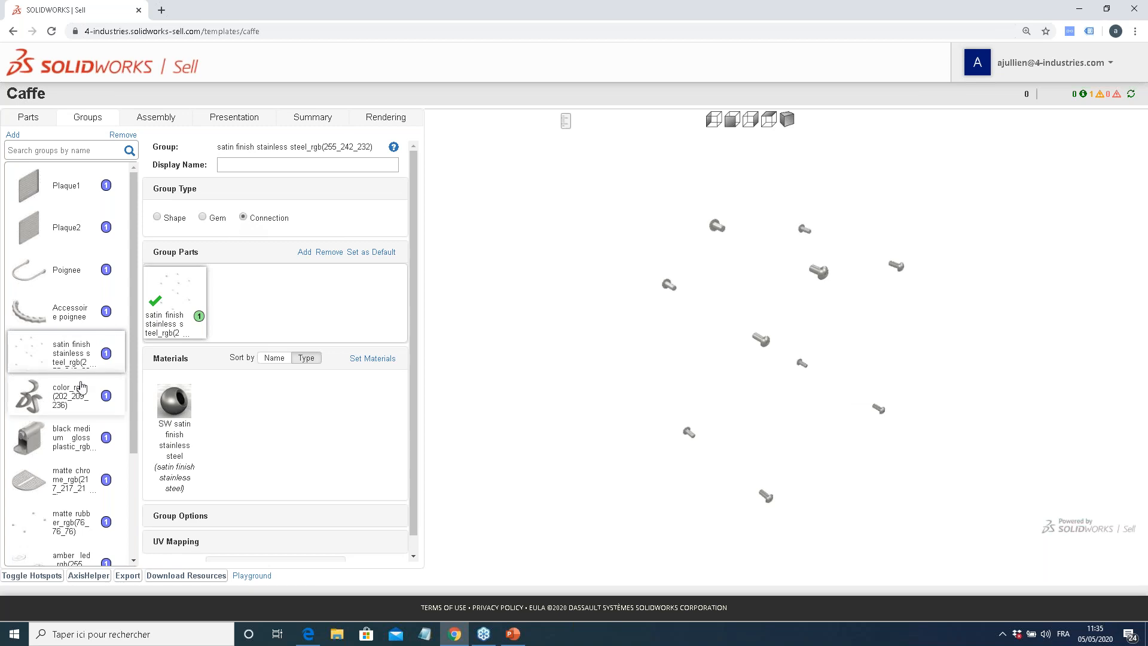
key(Down)
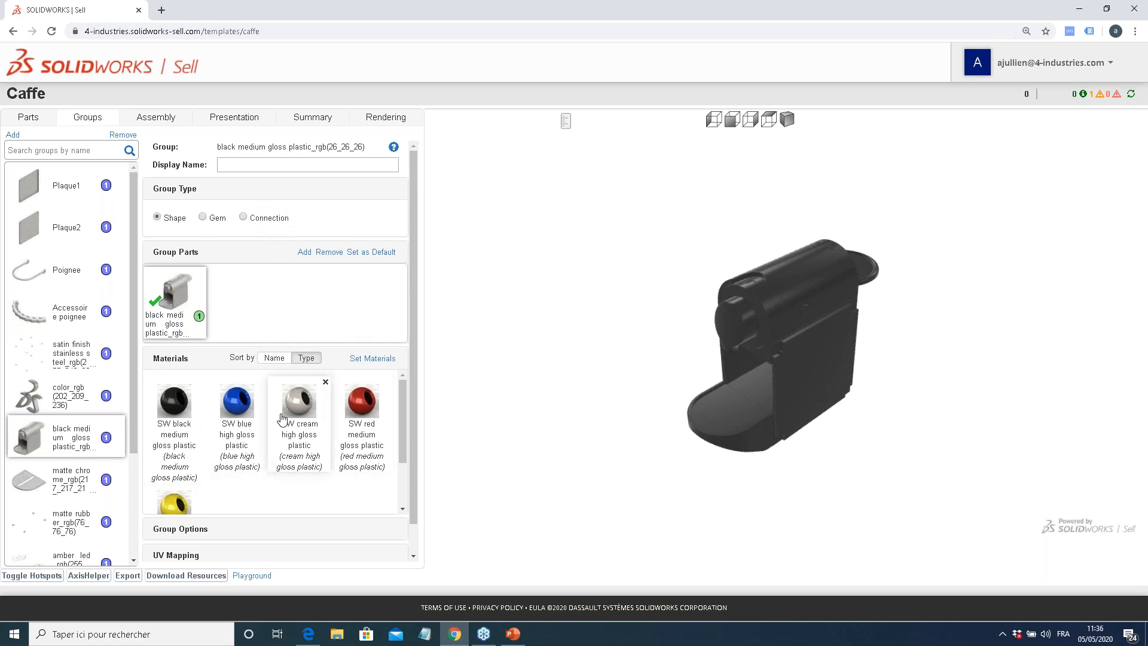
Review the materials of the black medium gloss plastic group and hide its parts in the UI
scroll(404, 452, down, 1)
scroll(403, 432, up, 1)
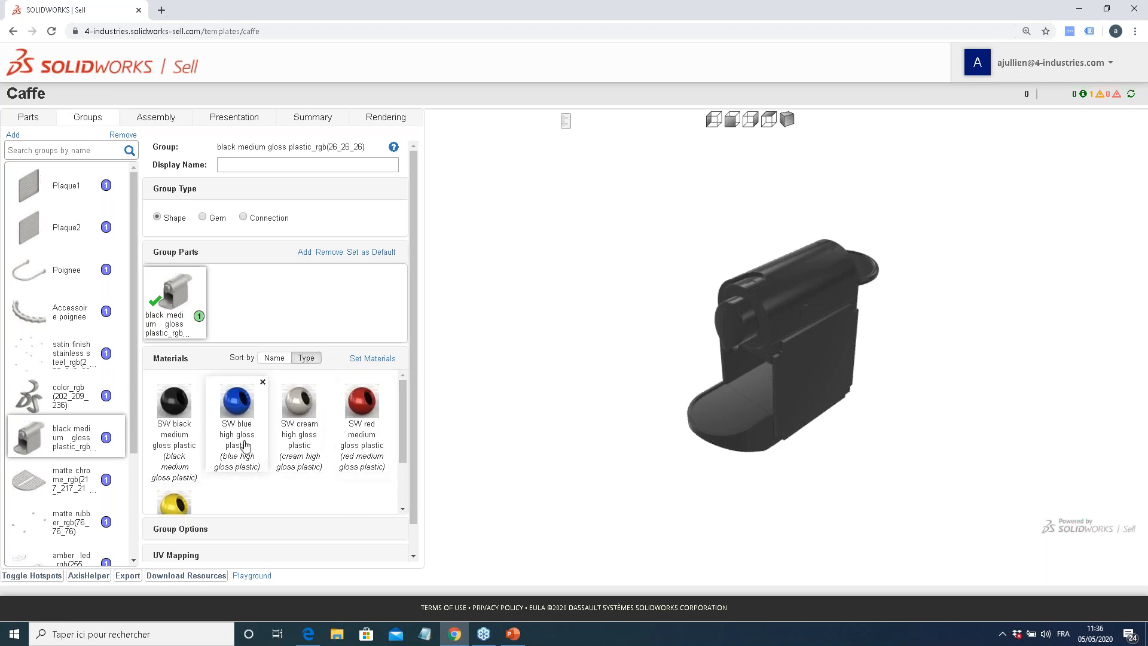
scroll(411, 455, down, 1)
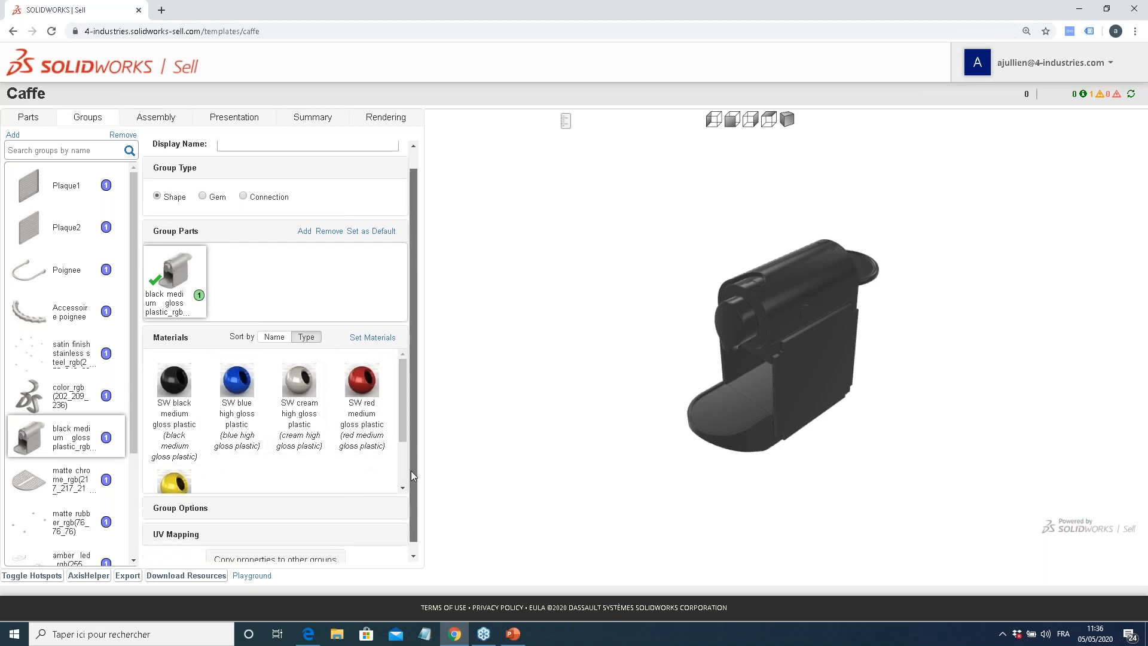
click(221, 495)
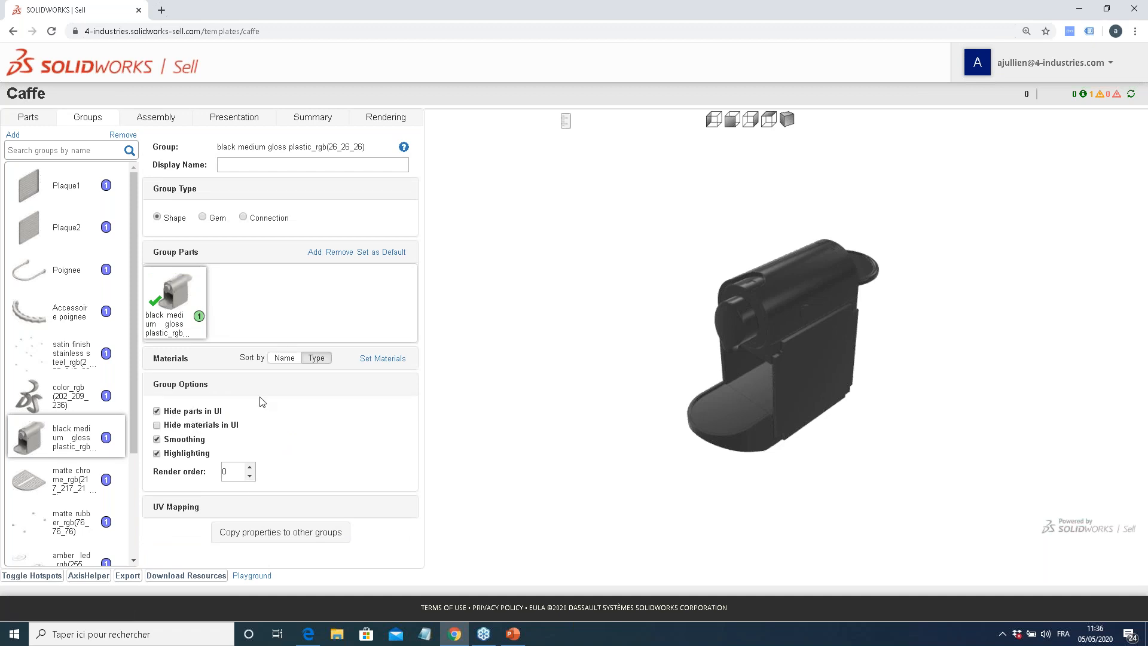
Set the matte chrome, matte rubber and amber led groups to the Connection type
click(67, 470)
click(242, 218)
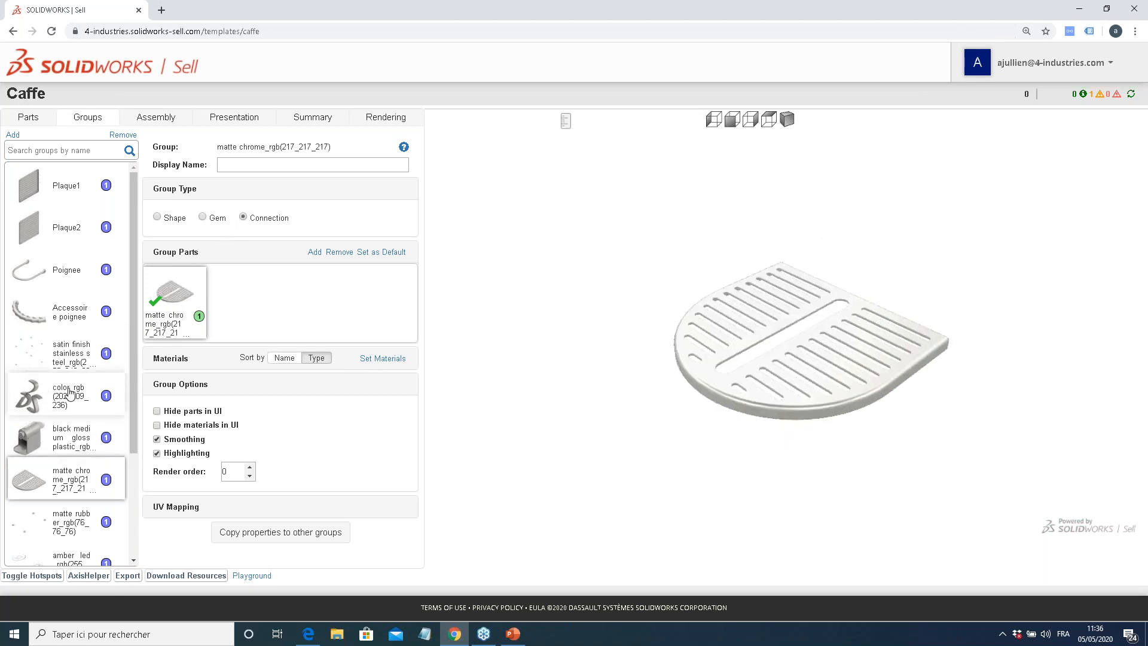
scroll(72, 423, down, 2)
click(72, 423)
key(Down)
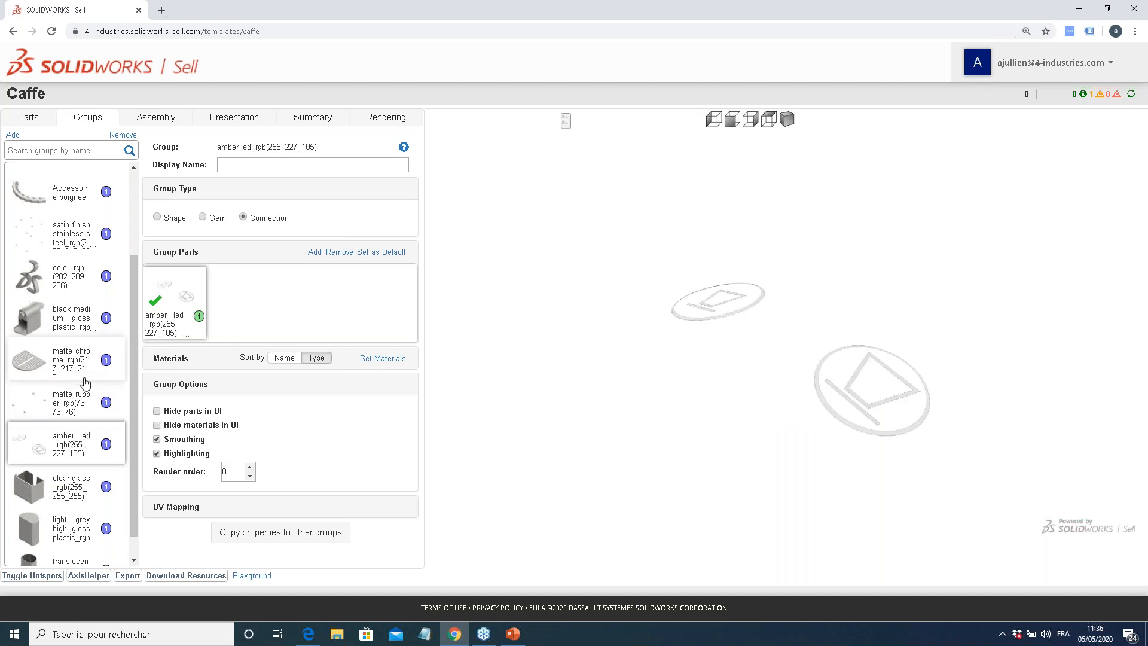
Set the clear glass, light grey high gloss plastic and translucent plastic groups to the Connection type
scroll(83, 383, down, 1)
click(60, 458)
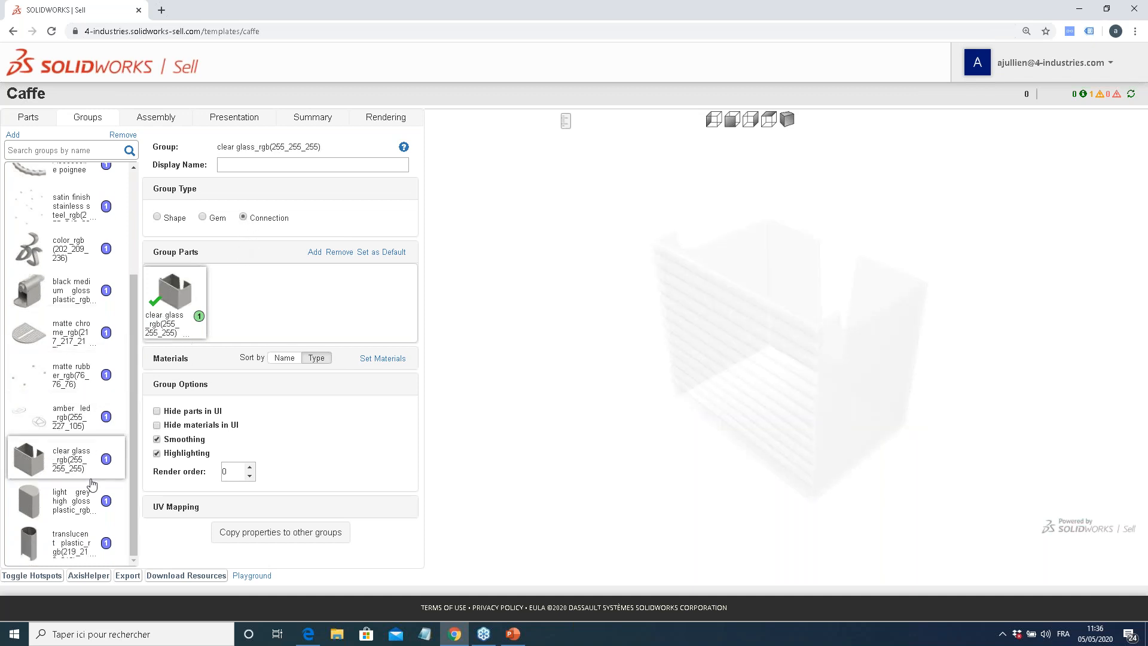
click(86, 501)
click(80, 538)
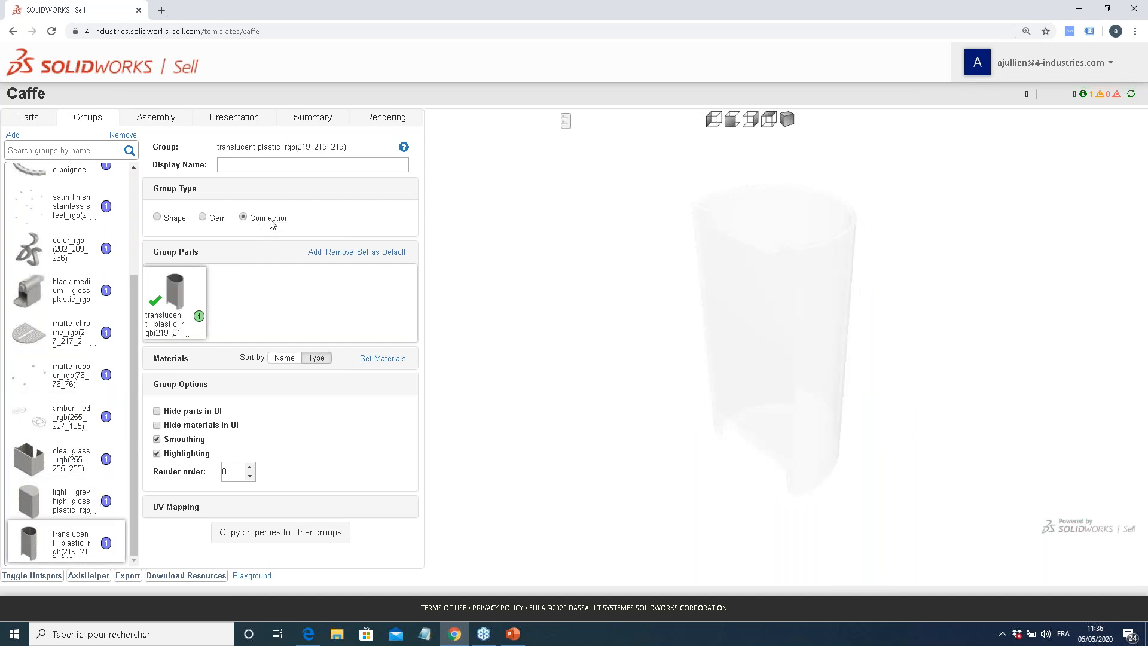
Set the UV coordinates of the Plaque1 group to XYZ 3-planar and inspect the striped plate
scroll(72, 269, up, 3)
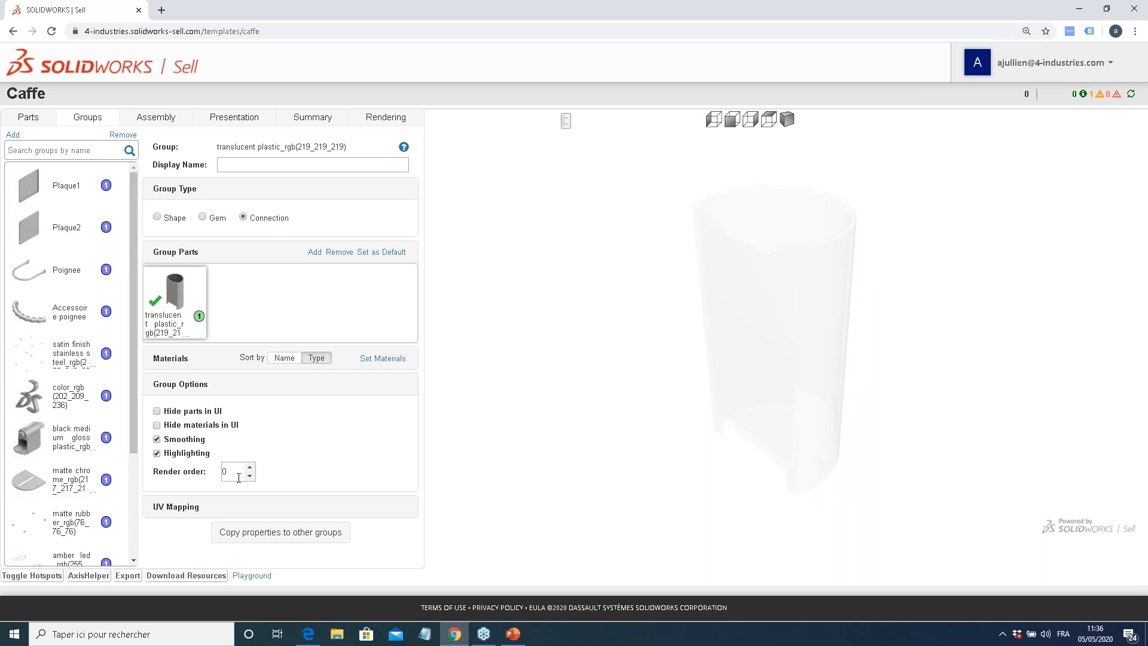
click(67, 205)
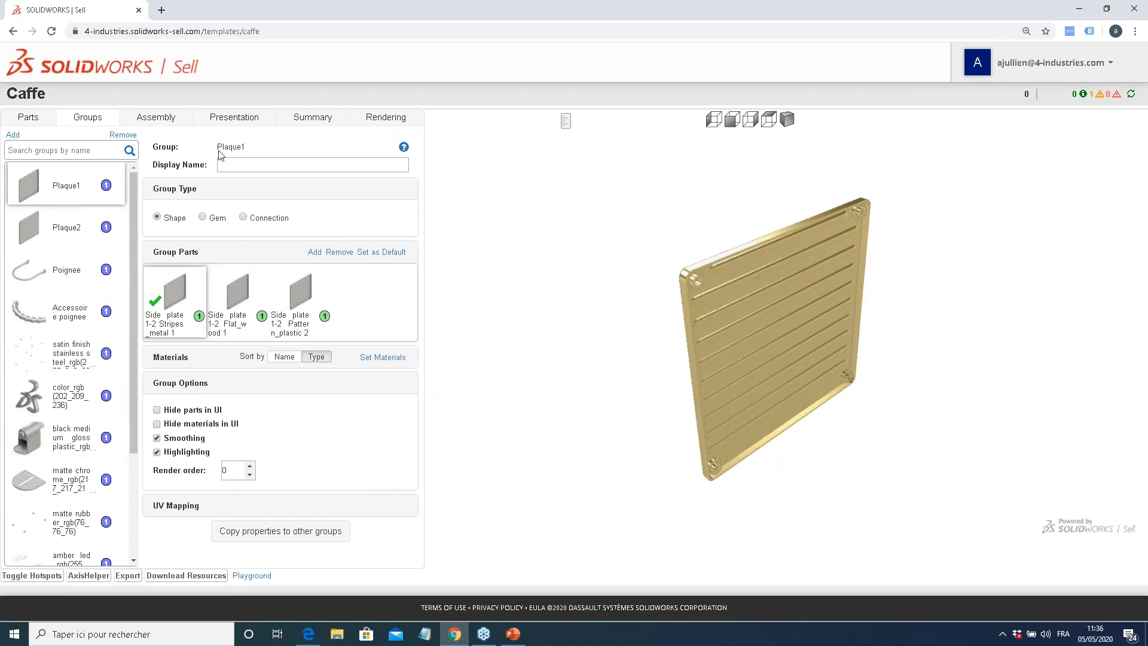
click(179, 505)
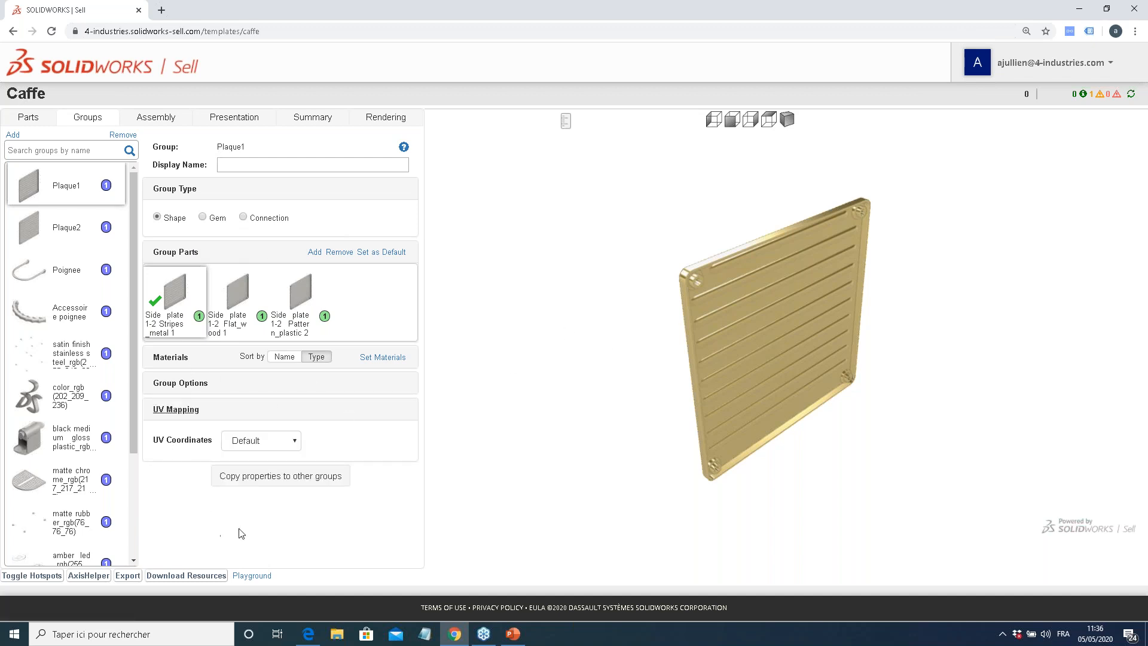
click(295, 443)
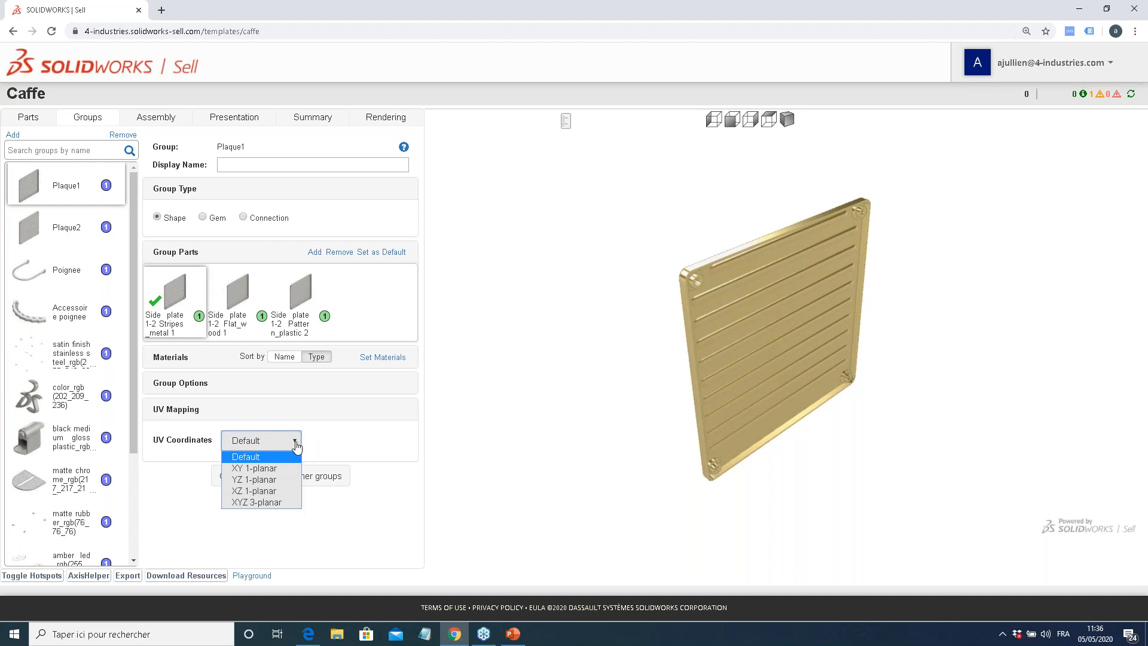
click(281, 503)
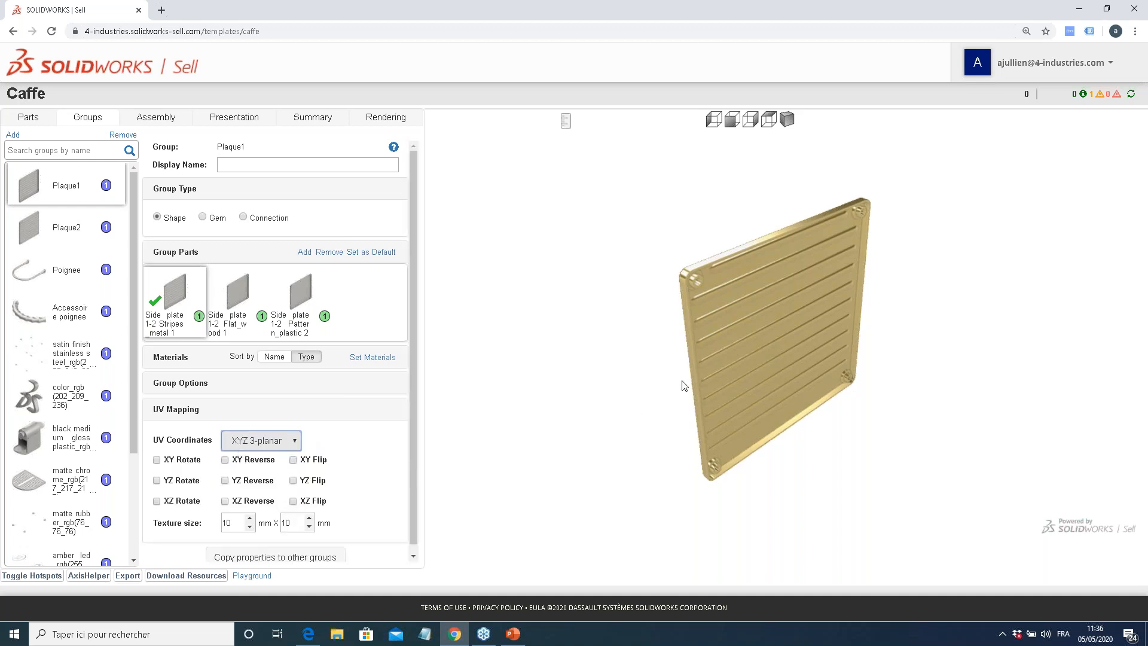
drag(723, 380, 819, 314)
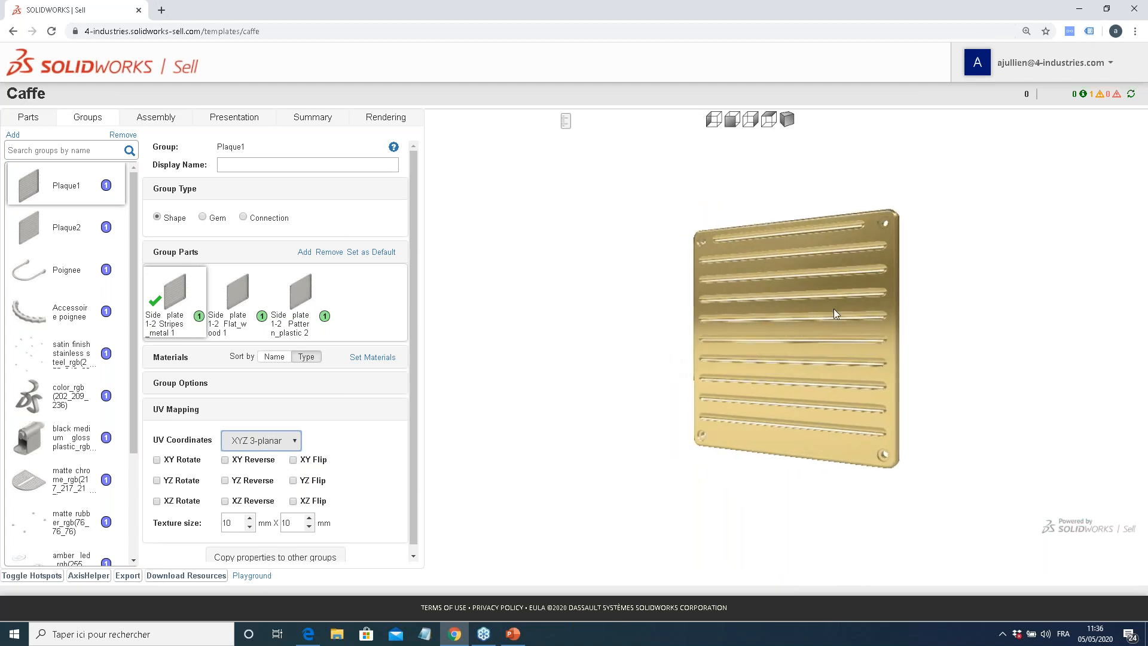
scroll(795, 315, up, 2)
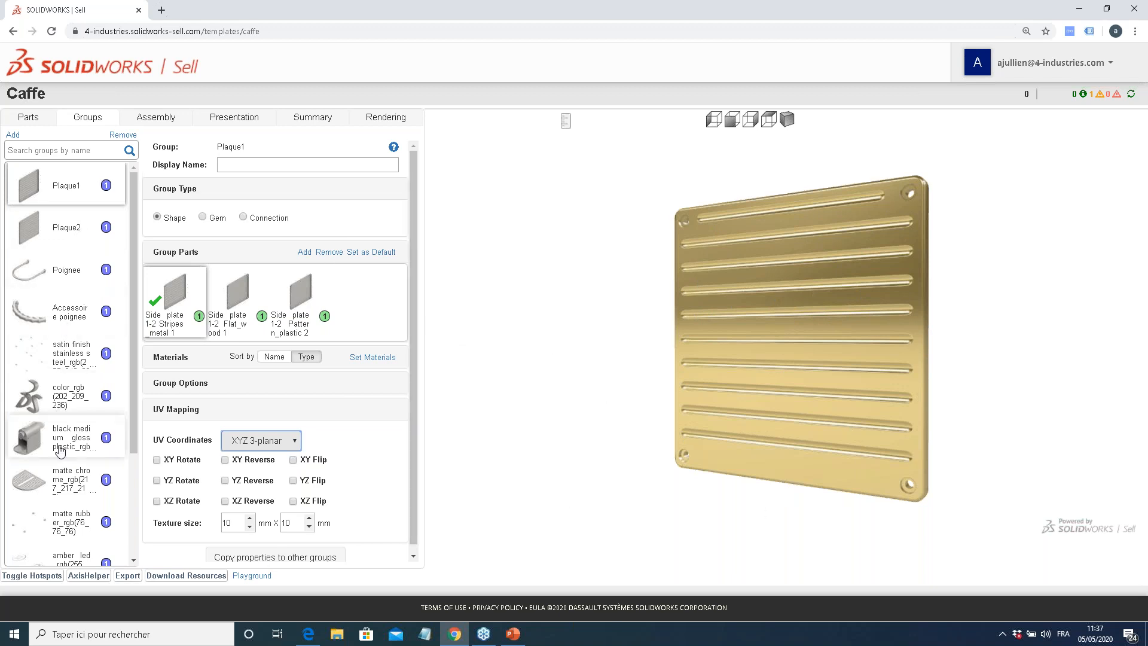
Check the list of groups available for the assembly and create the WCS assembly
click(151, 118)
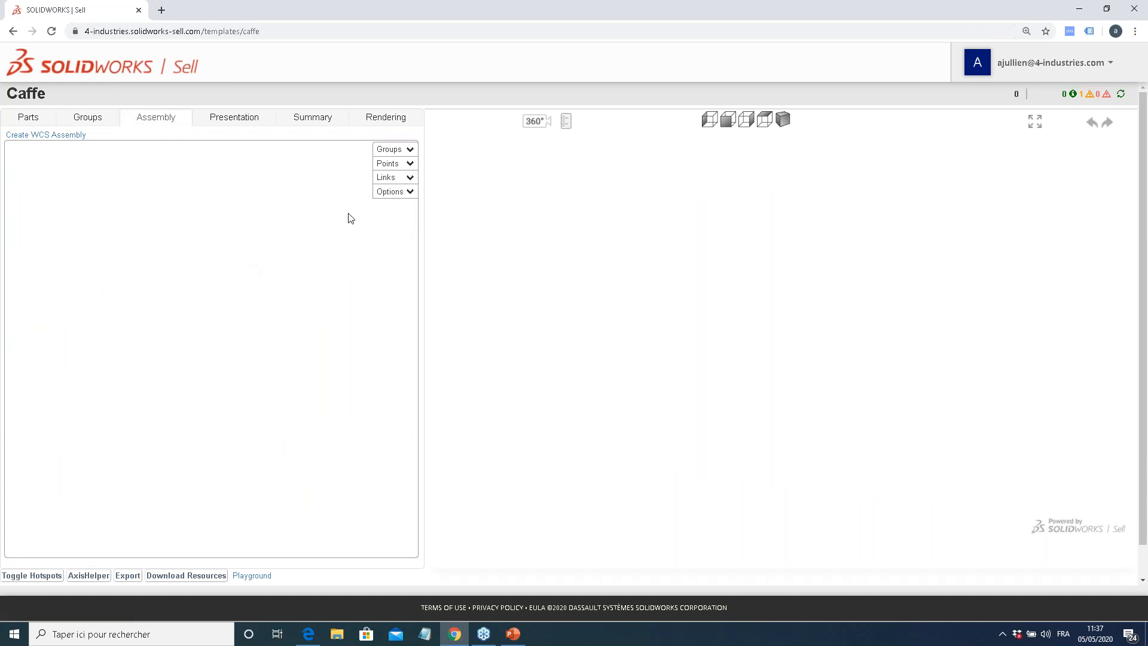
click(412, 151)
click(411, 151)
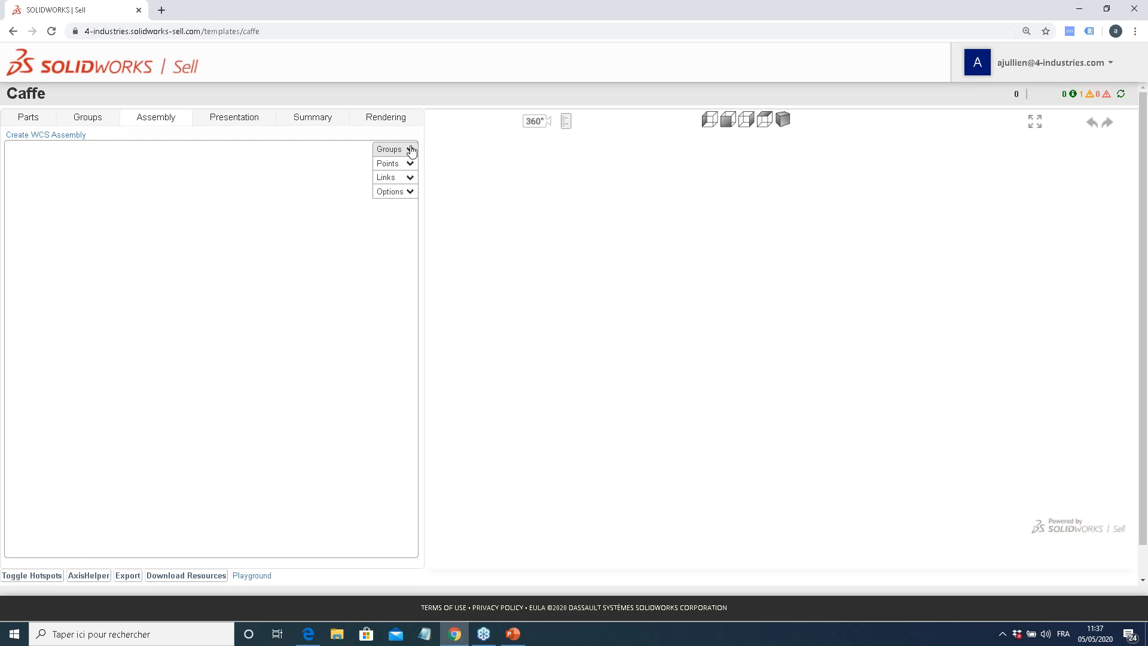
click(411, 151)
drag(464, 196, 321, 301)
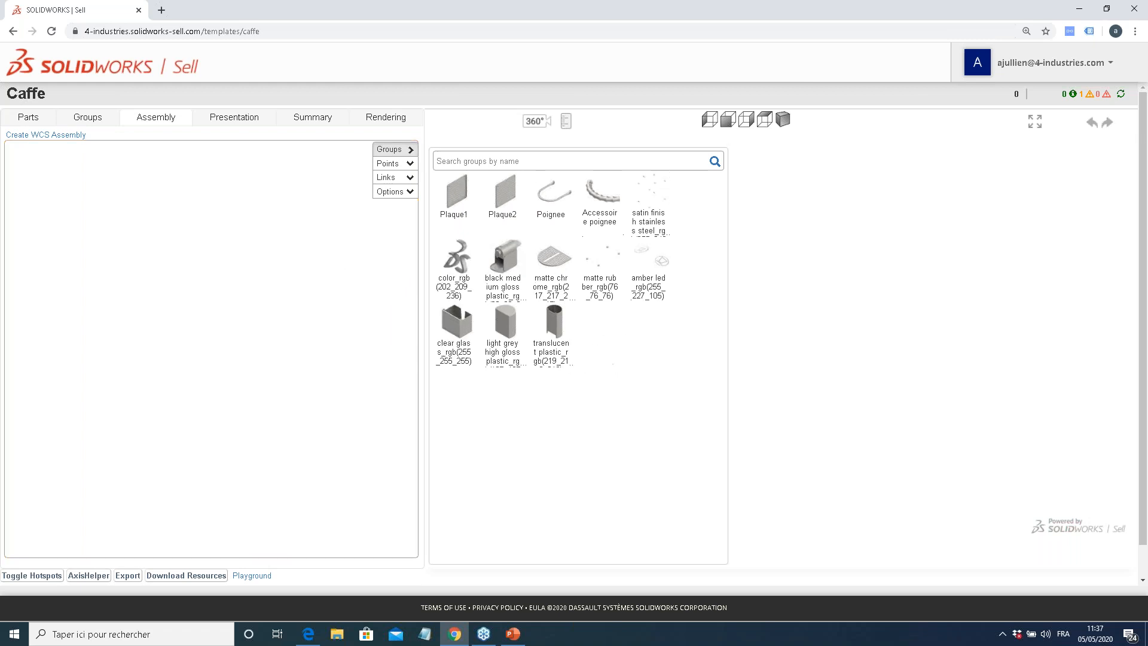
click(73, 137)
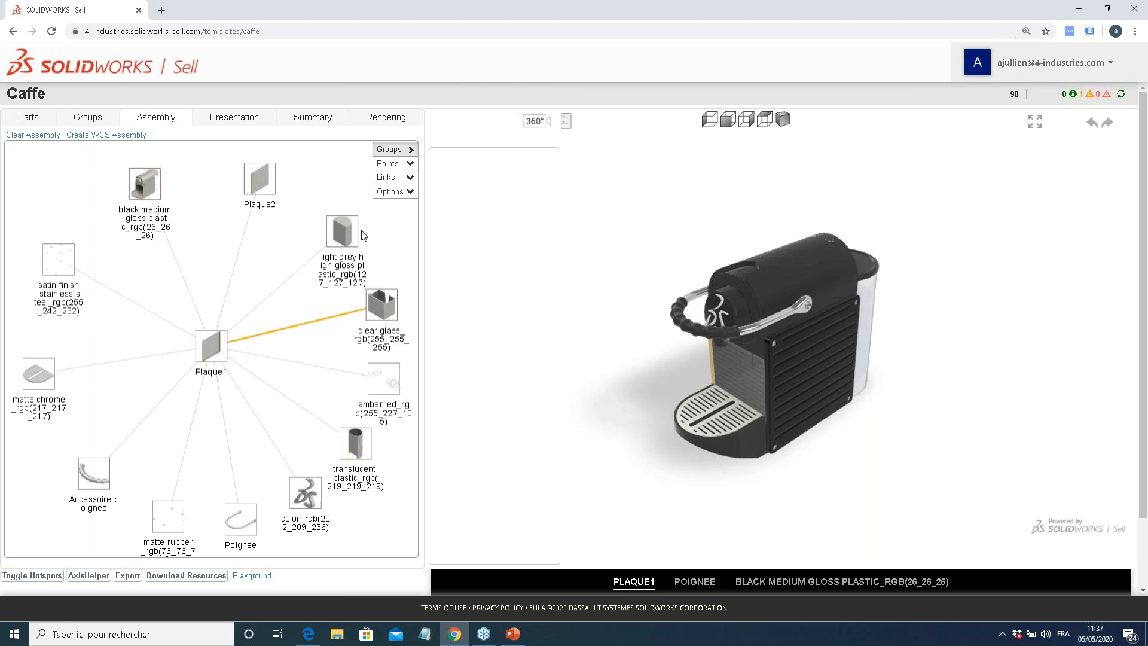
Inspect both sides of the assembled coffee maker and the configurator's group names and choices
drag(792, 339, 671, 333)
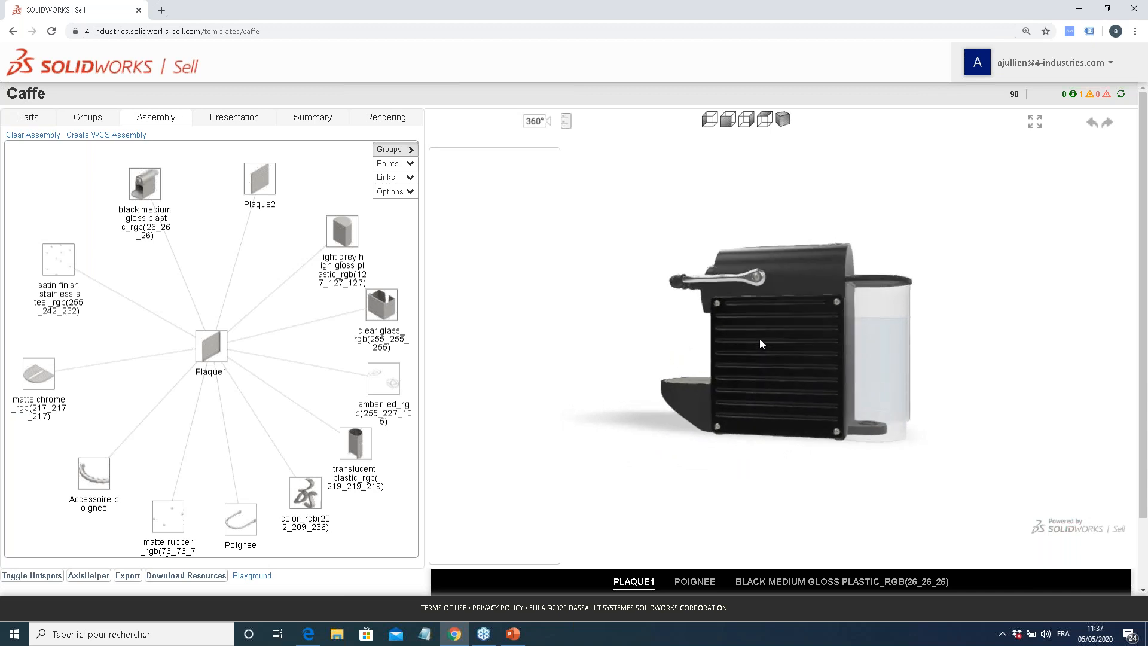
drag(777, 342, 824, 338)
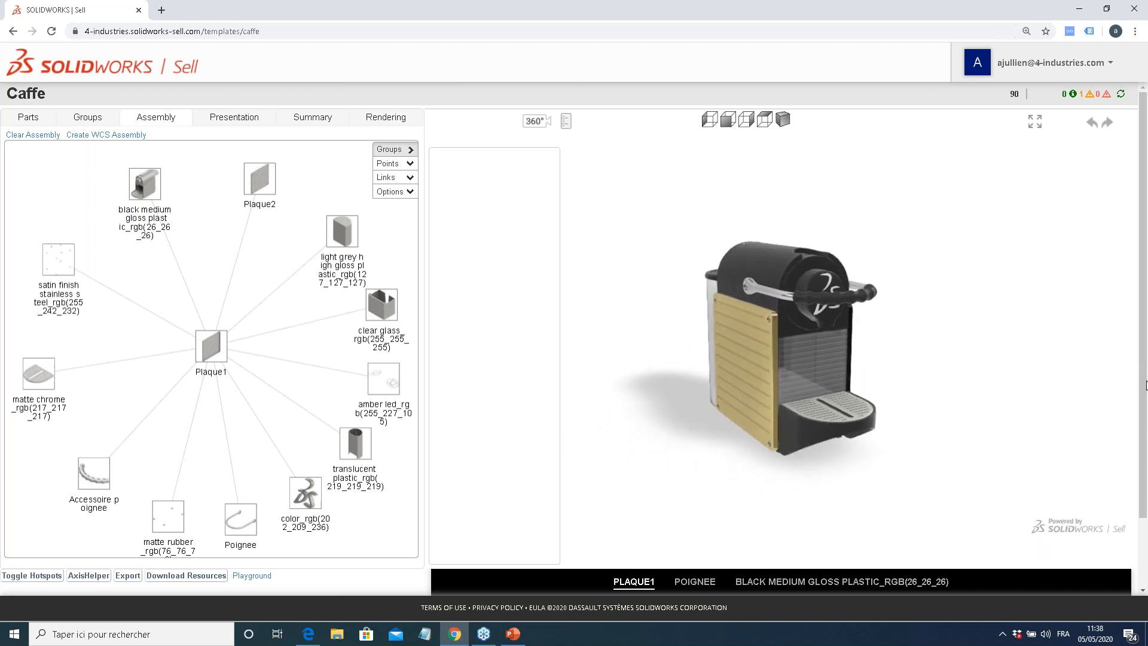
scroll(1147, 412, down, 1)
scroll(1146, 450, down, 2)
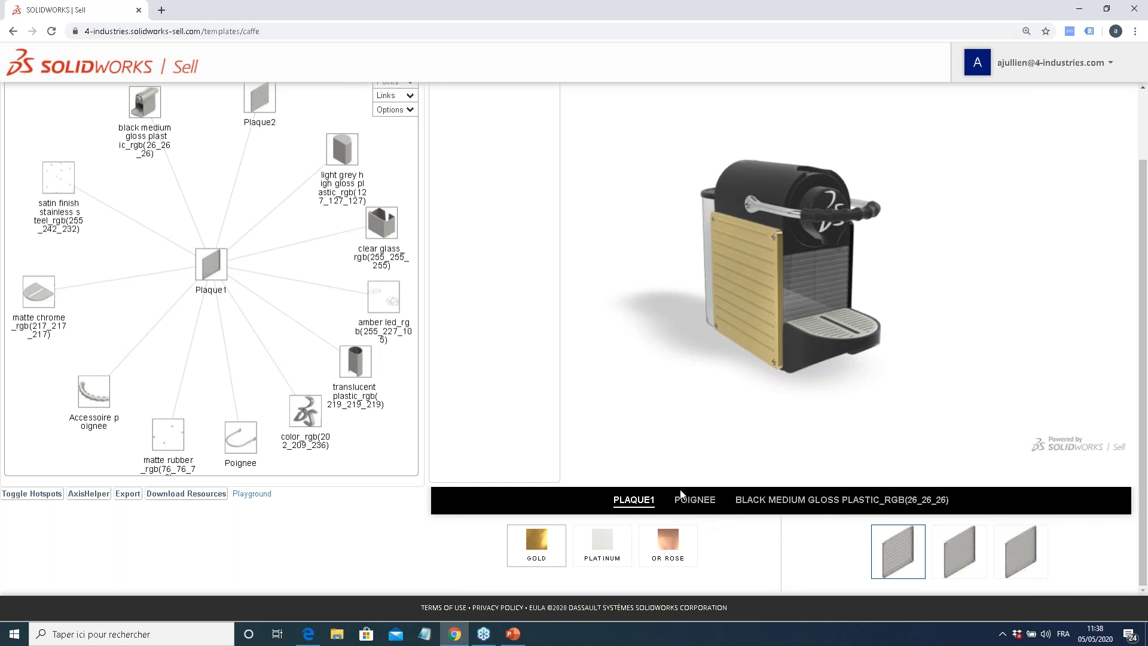
Give the Plaque1 group the display name Décor
scroll(1141, 358, up, 2)
click(84, 119)
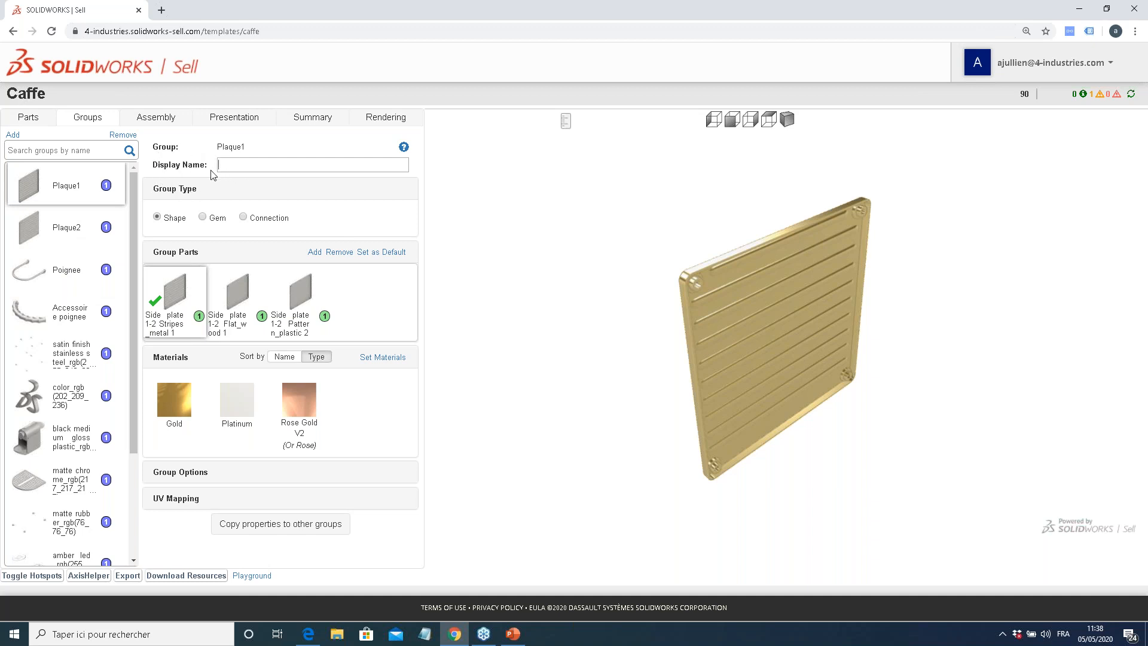
text(D)
Give the black medium gloss plastic group the display name Couleur and the Poignee group the display name Poignée
scroll(78, 204, down, 1)
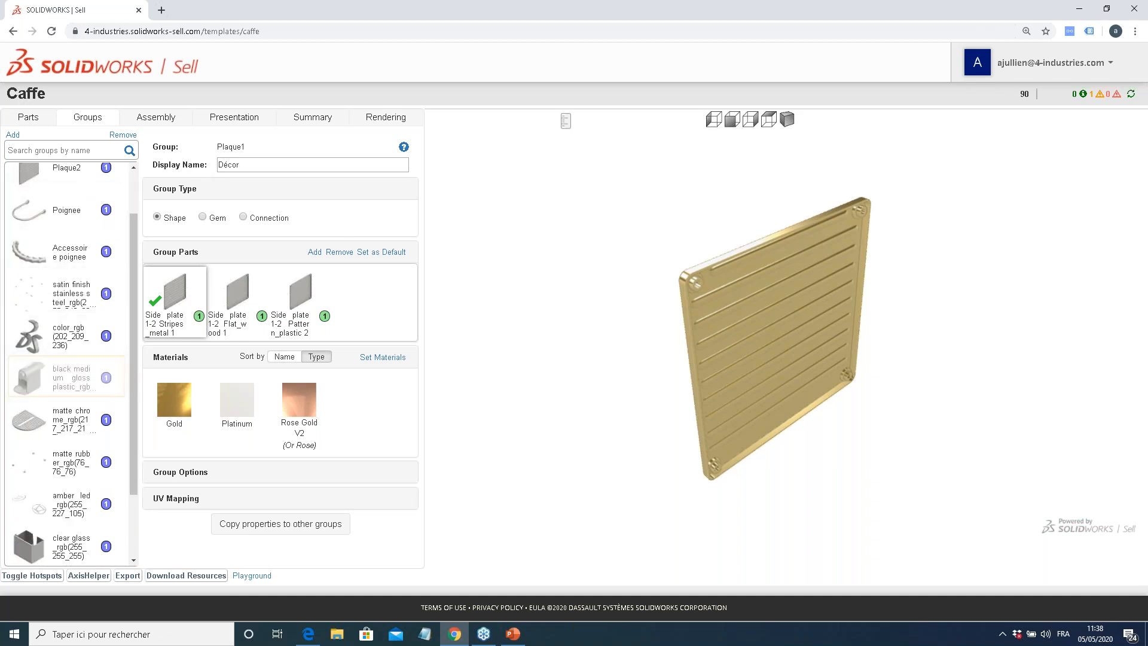
click(65, 377)
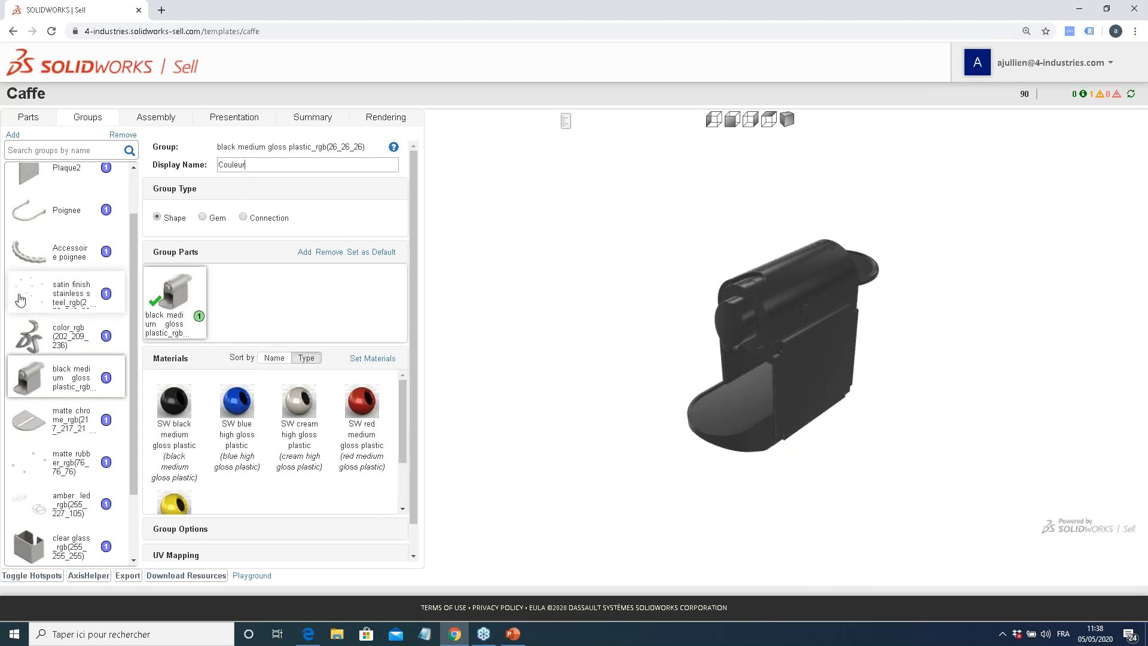
scroll(65, 281, up, 1)
click(66, 281)
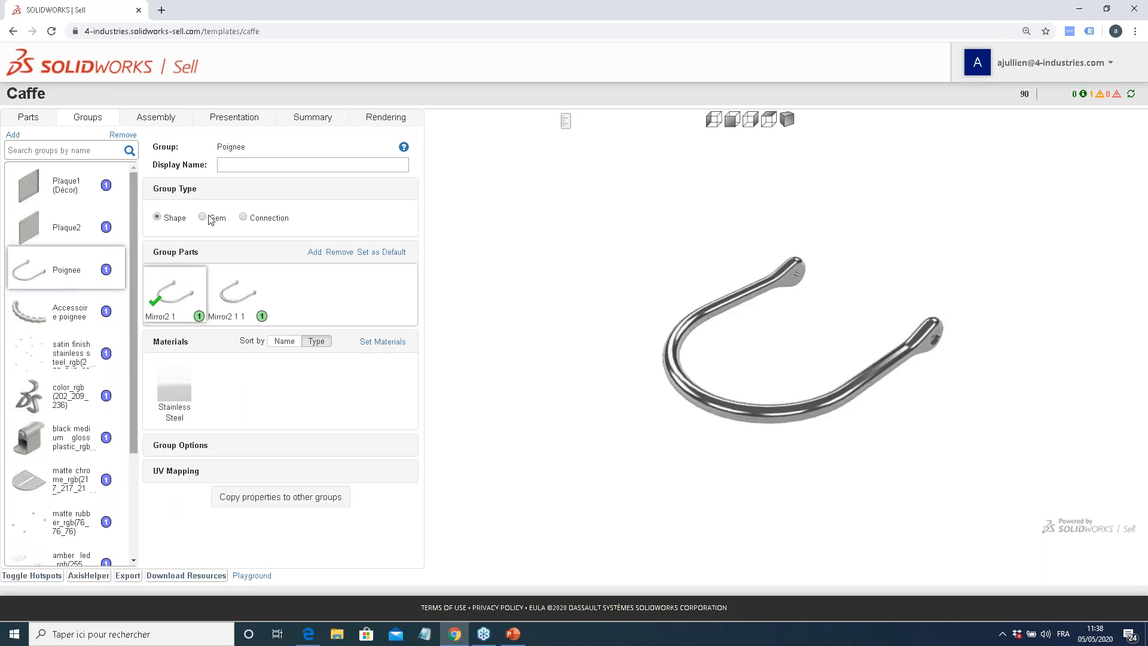
text(Poignée)
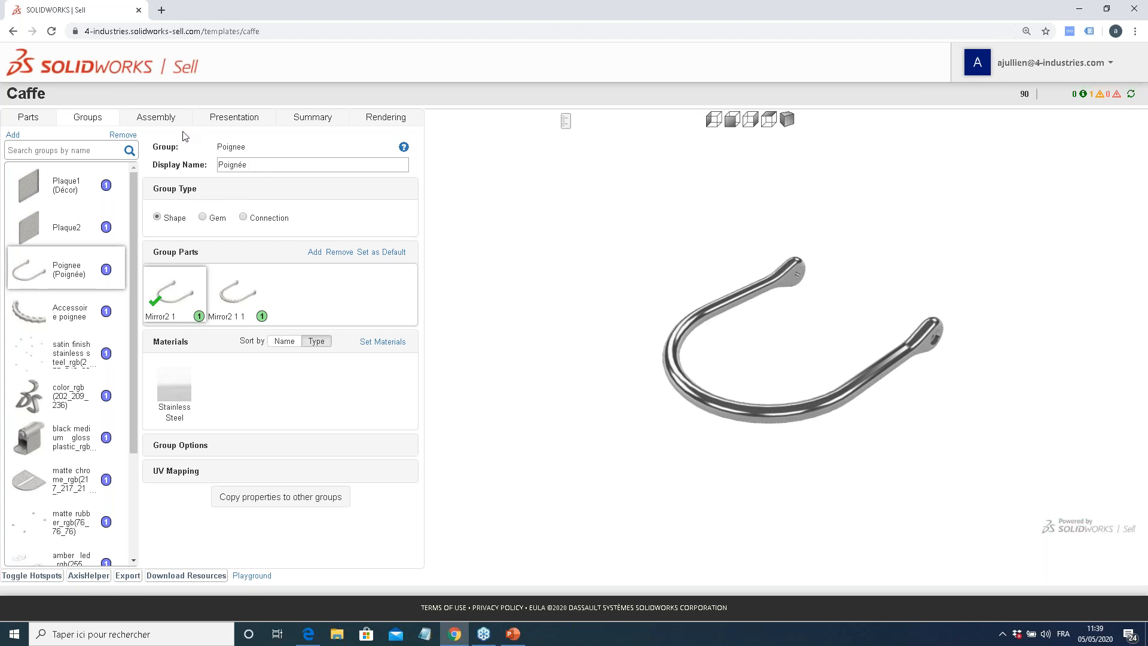
Preview the Poignée and Décor choices on the assembled coffee maker, trying Platinum and Or Rose on the side plate
click(164, 124)
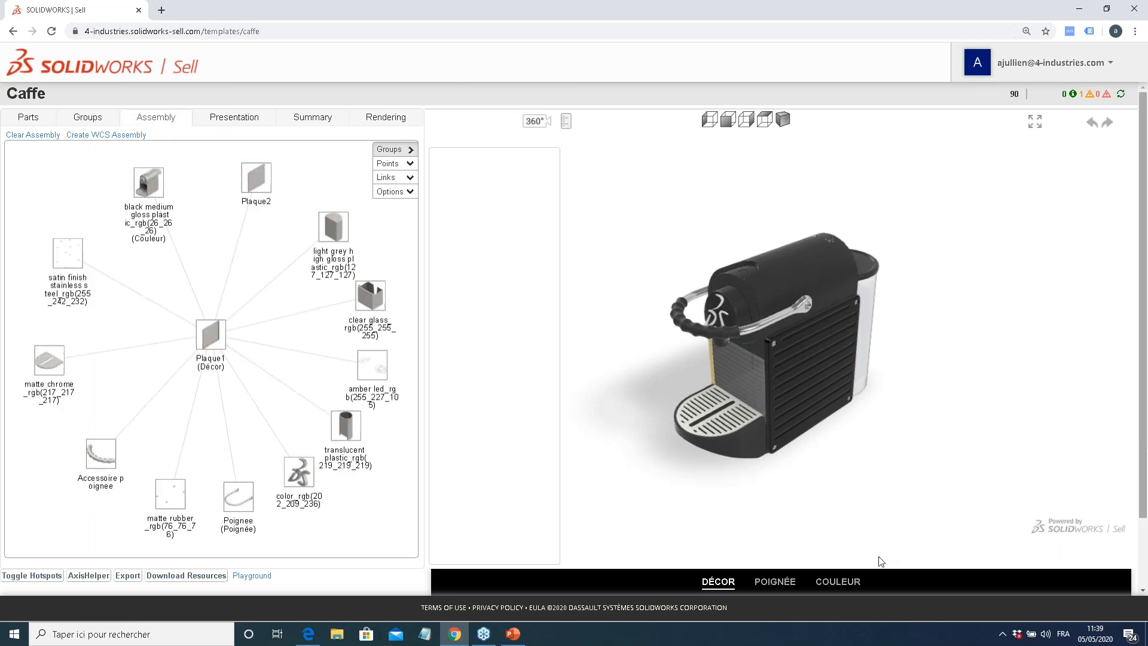
scroll(881, 561, down, 2)
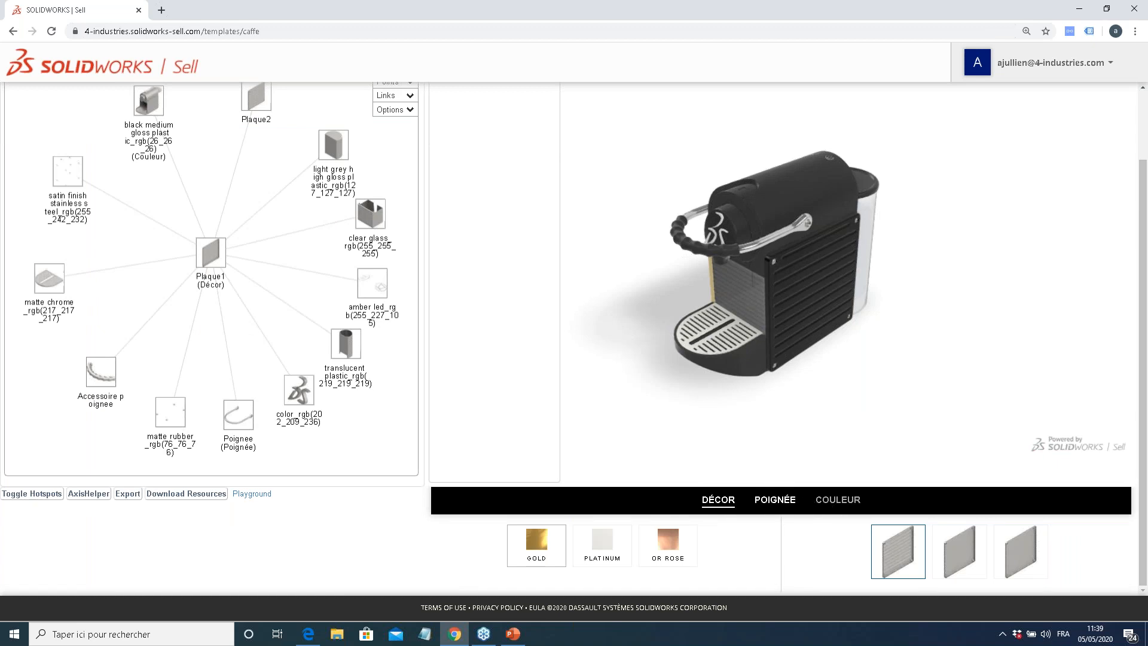
click(775, 500)
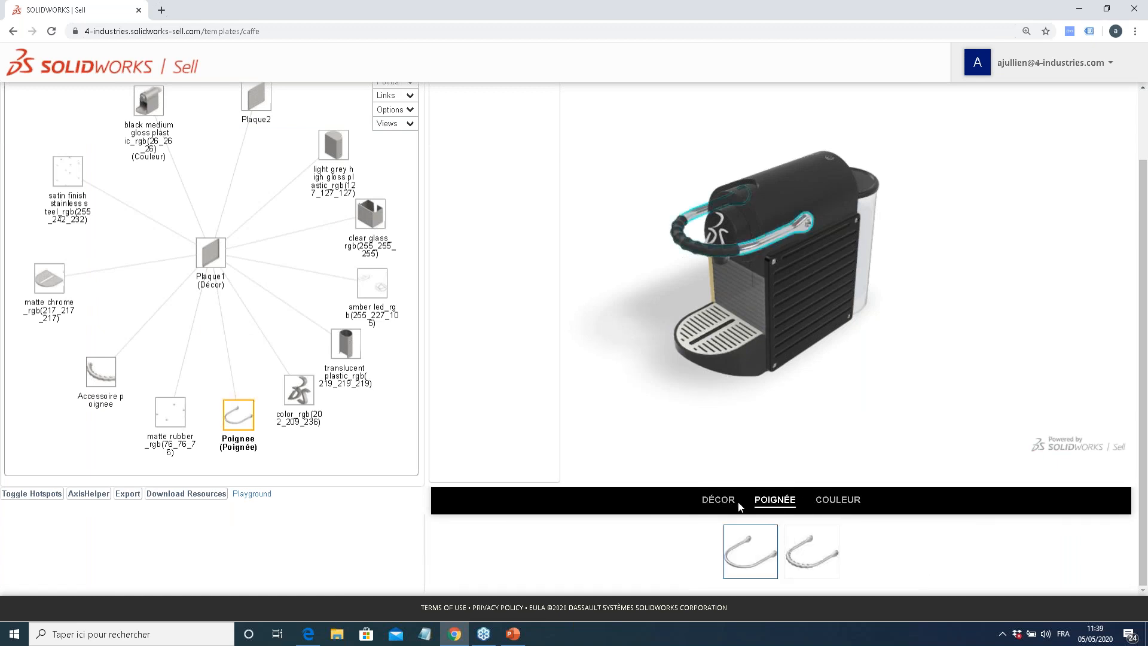
click(720, 501)
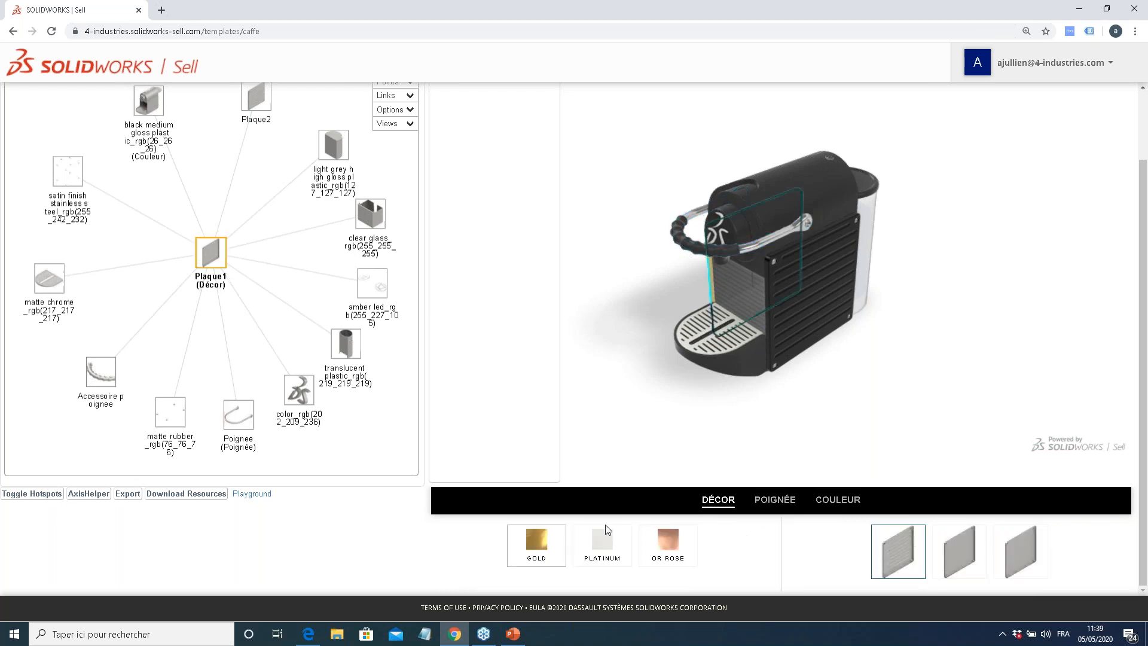
click(607, 549)
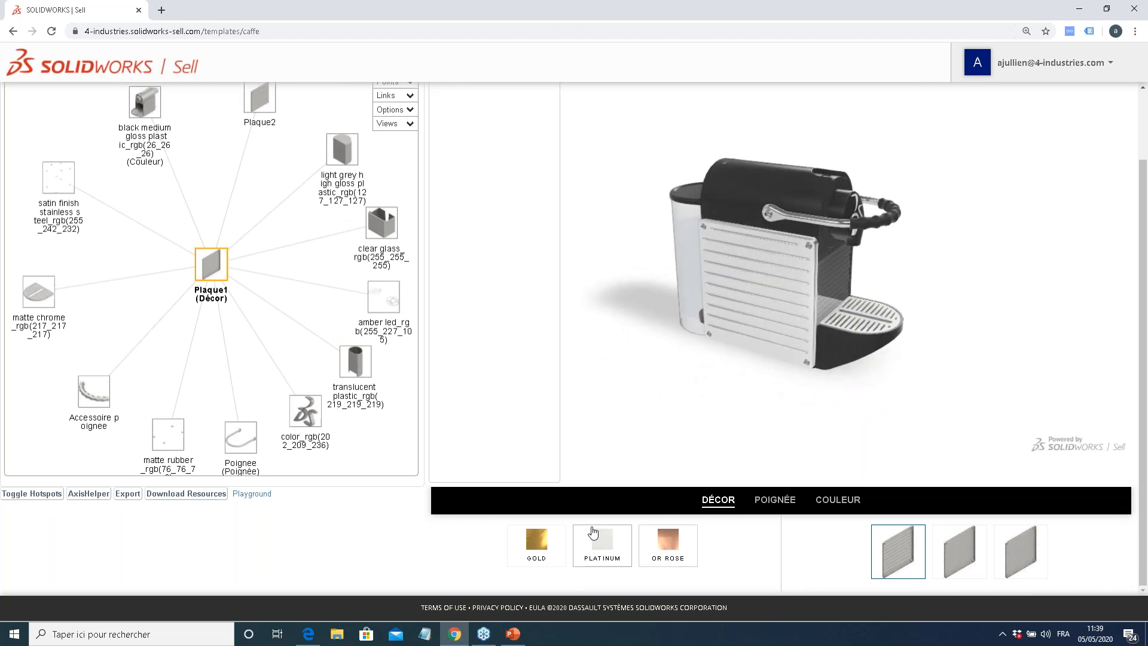
click(671, 546)
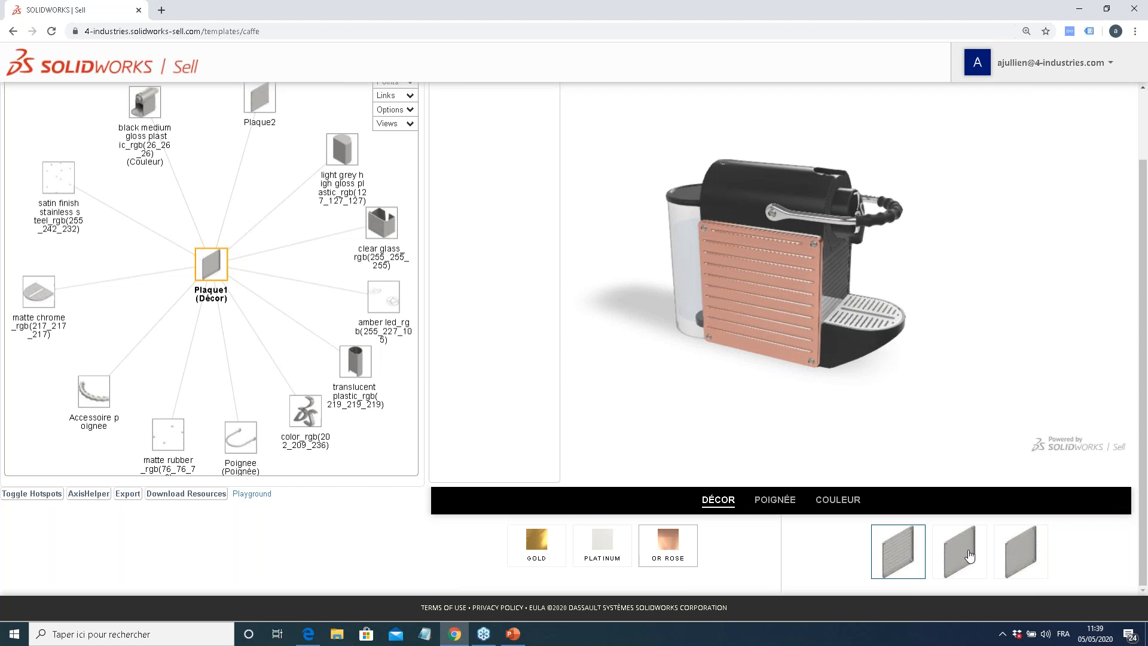
Preview the flat and patterned side plates under Décor and the first handle choice under Poignée
click(970, 556)
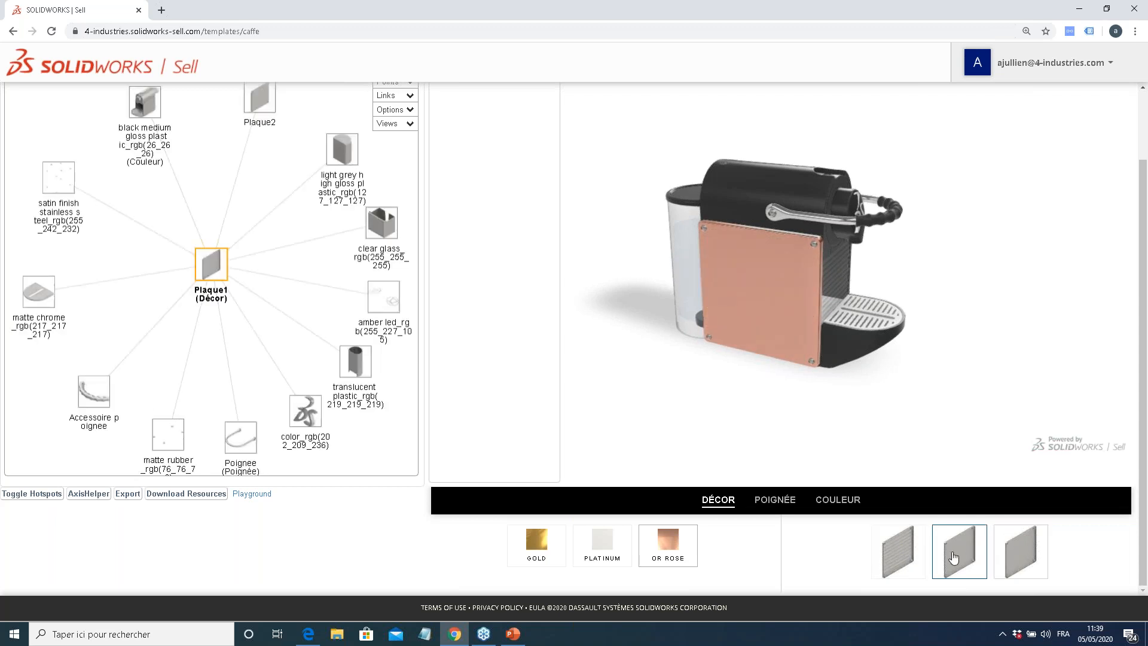
click(783, 503)
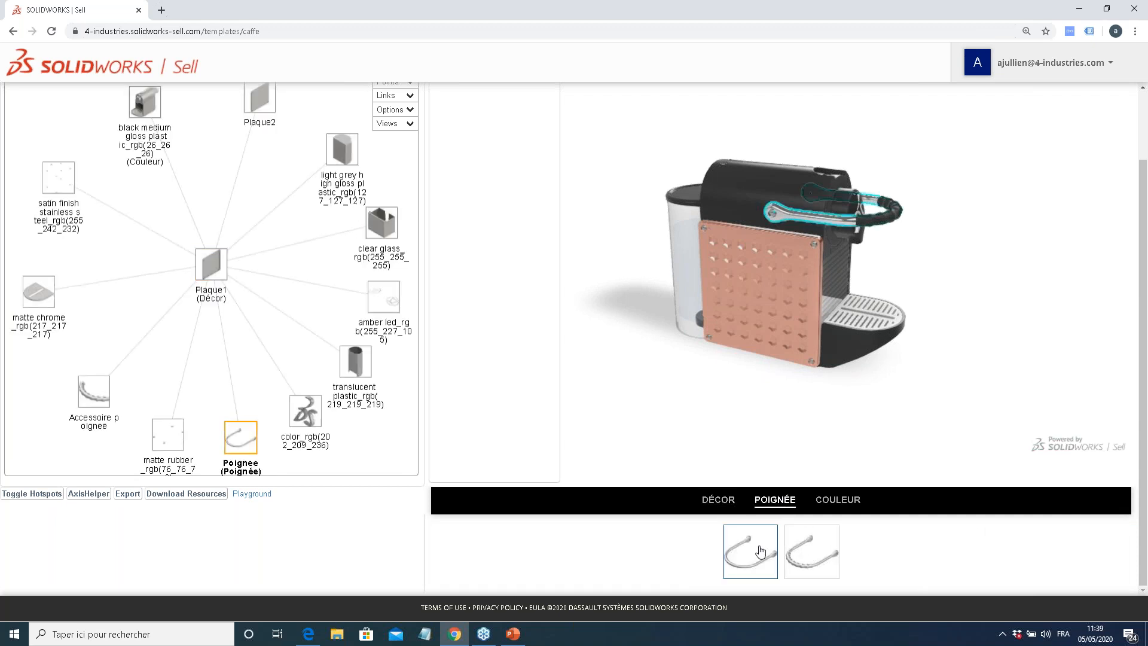
click(744, 552)
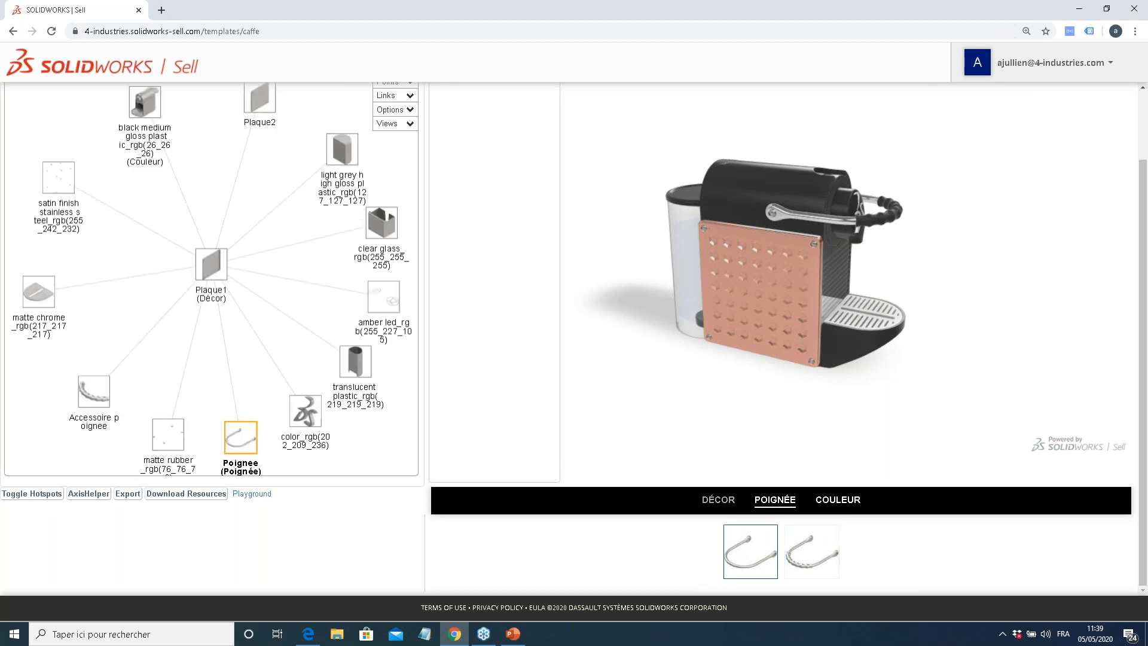
Preview the blue, cream and red Couleur choices on the body, finishing with black
click(838, 500)
click(722, 558)
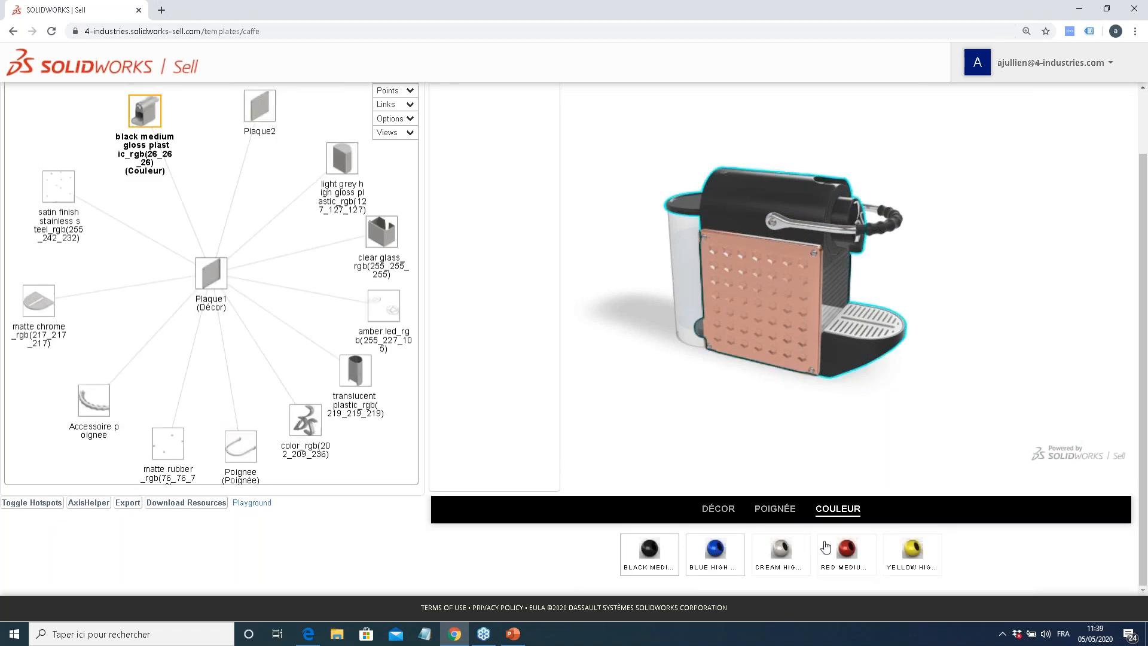
click(781, 554)
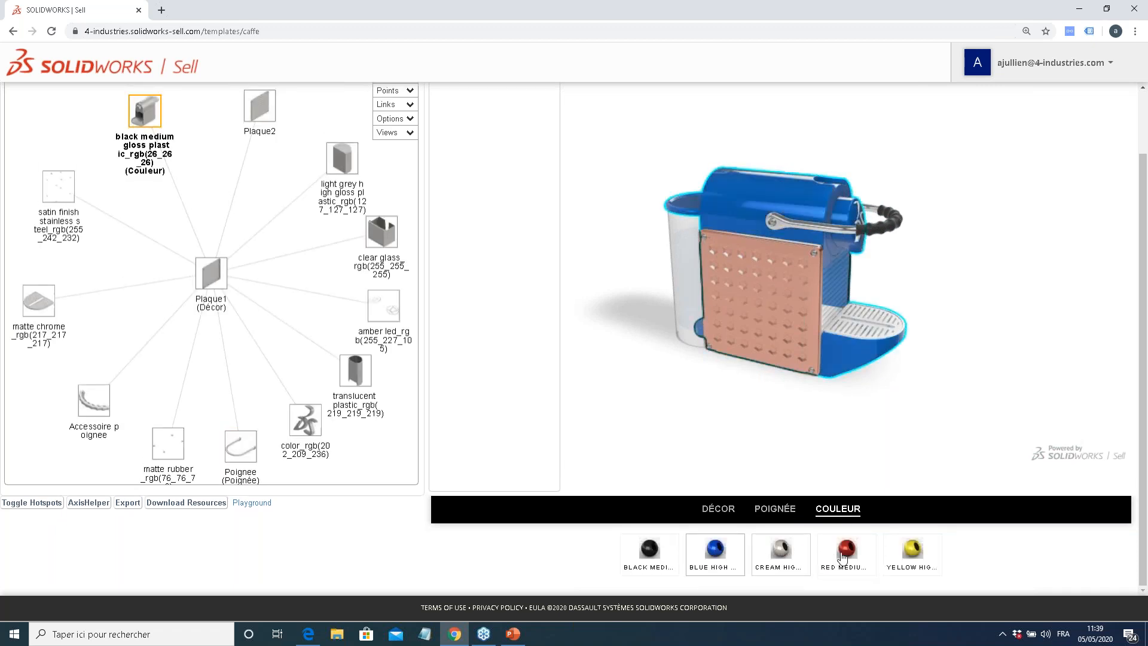
click(862, 560)
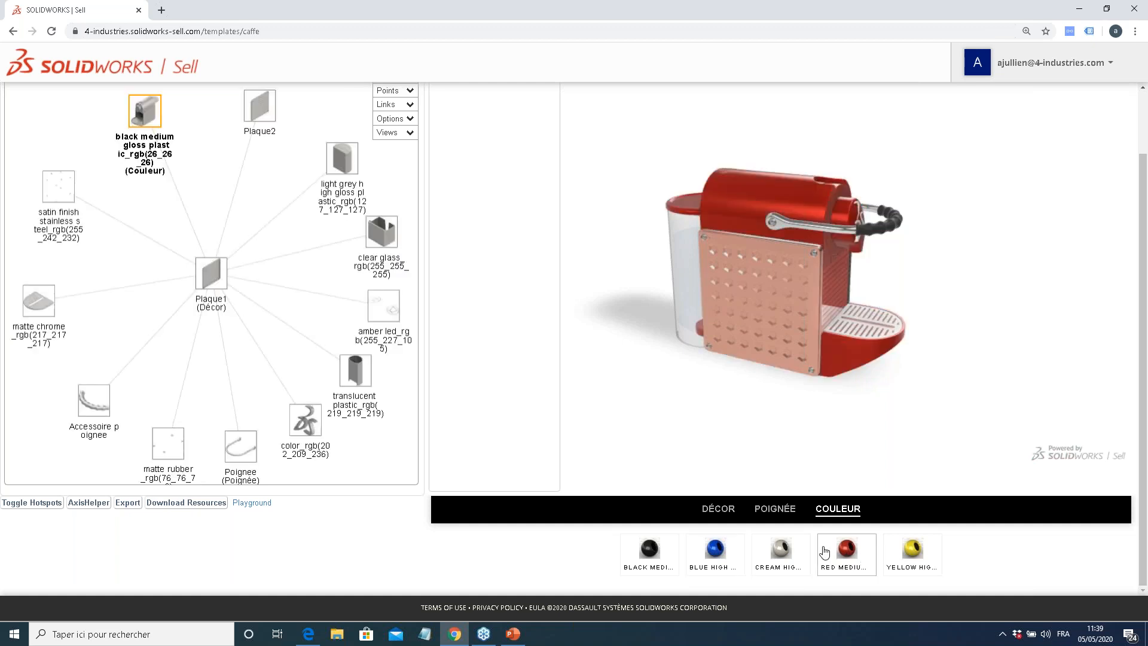
click(670, 560)
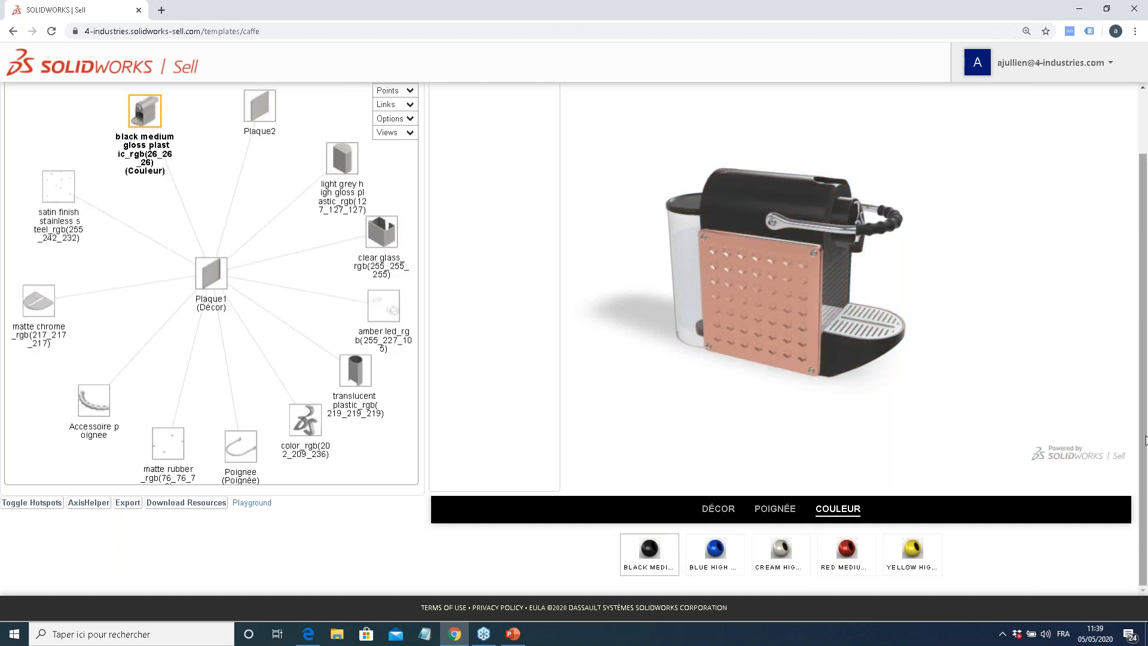
Apply the striped Décor plate and compare the side plates on both sides of the coffee maker
scroll(801, 349, up, 2)
drag(794, 343, 1142, 439)
drag(734, 313, 765, 310)
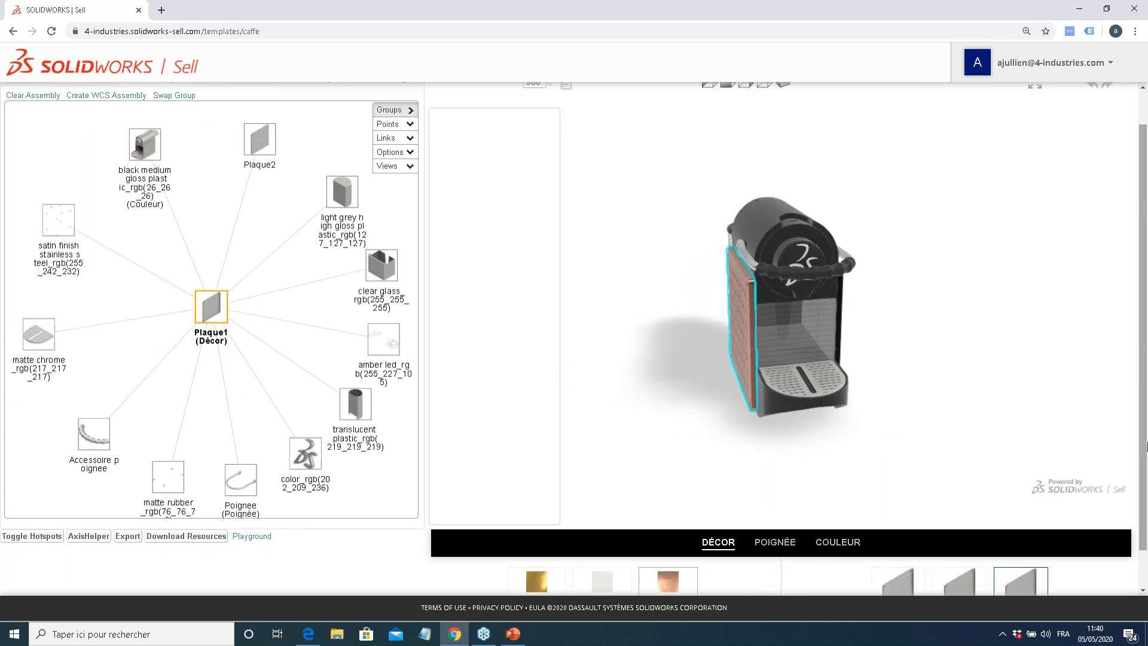
scroll(908, 381, down, 1)
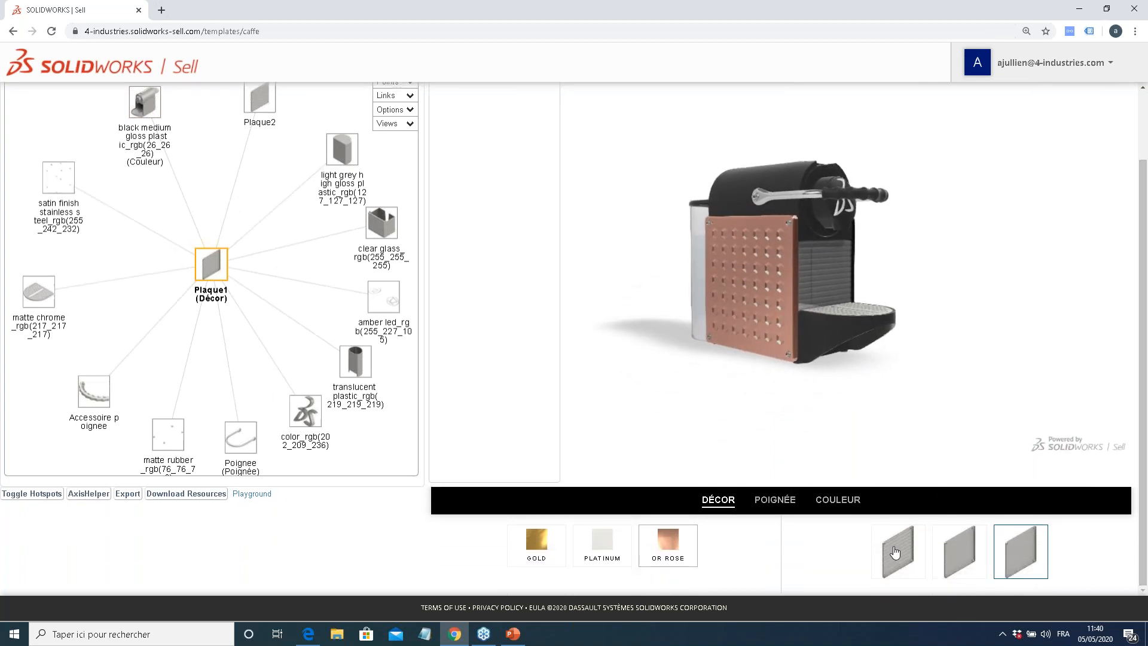
click(896, 552)
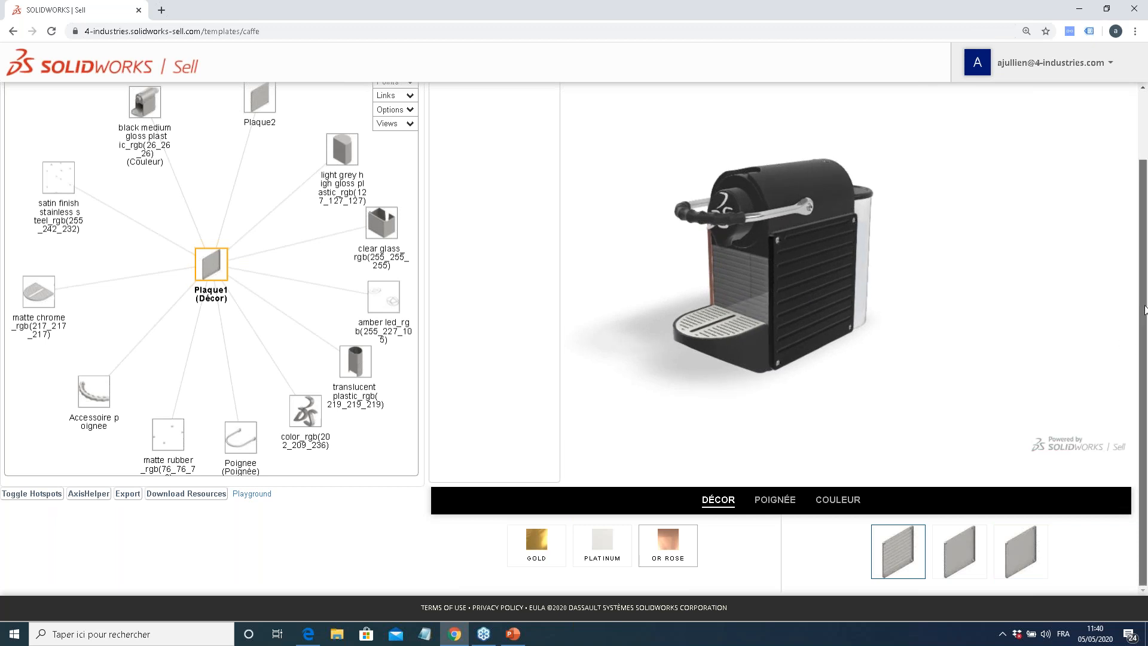
Create a new assembly link and add the Plaque2 and Plaque1 (Décor) groups to it
scroll(454, 243, up, 2)
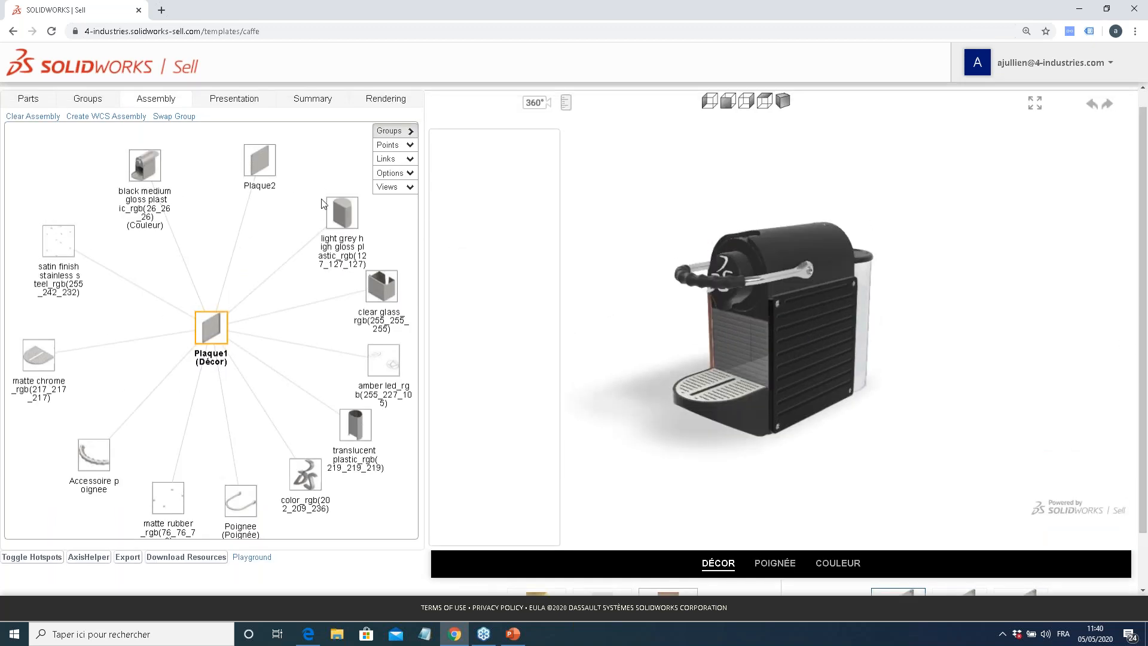
click(388, 158)
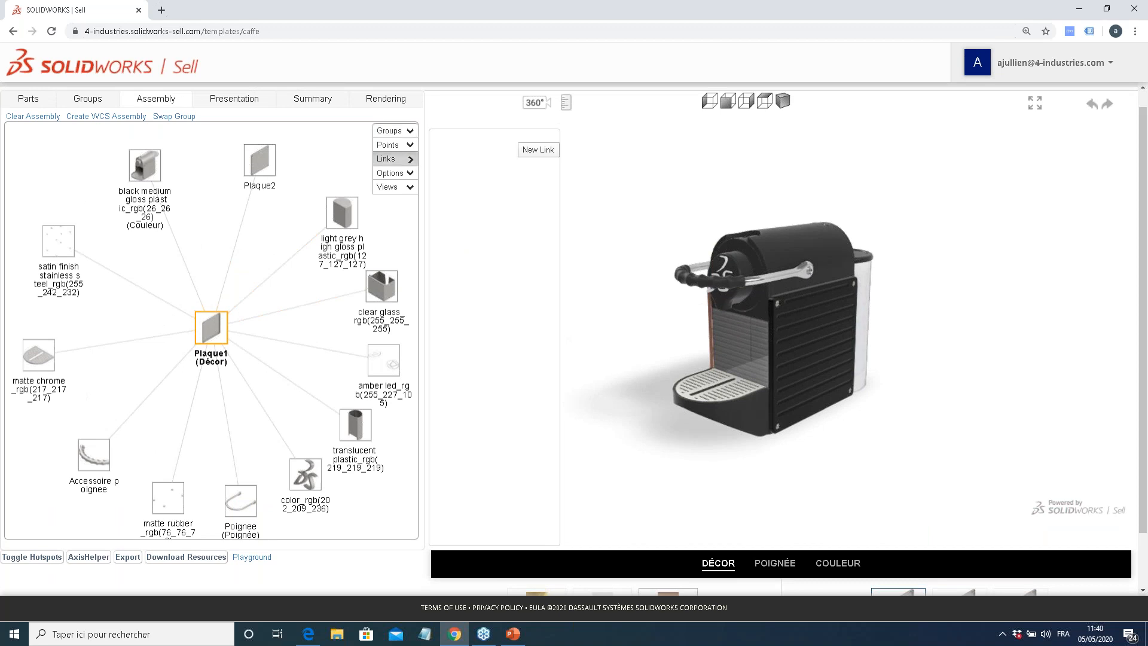
click(539, 150)
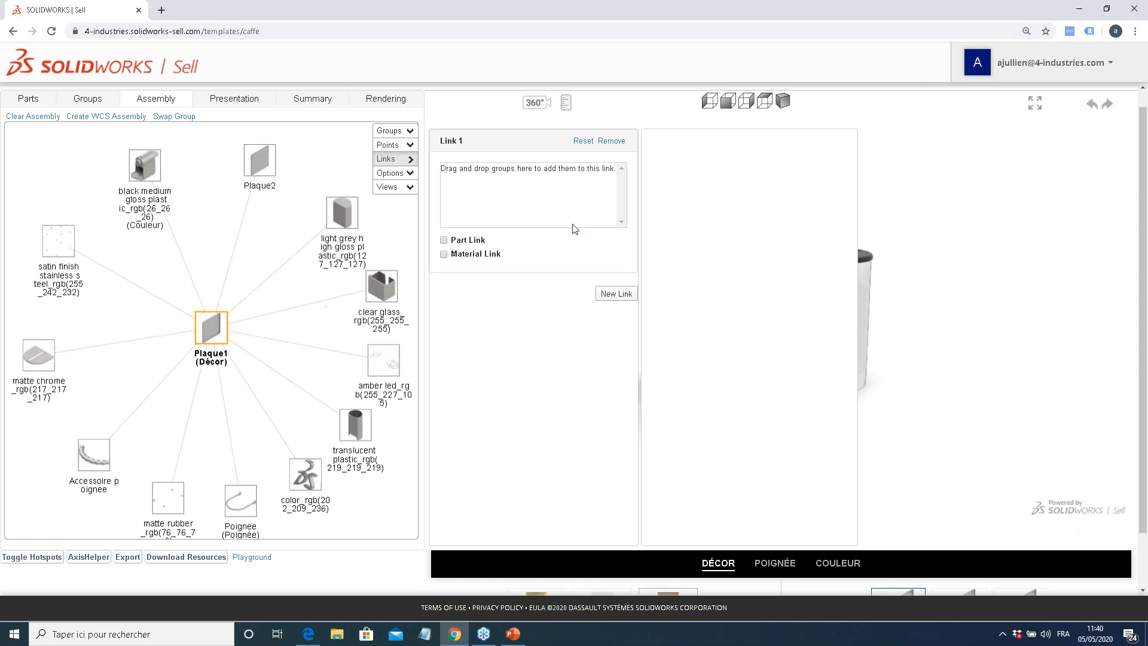
click(368, 315)
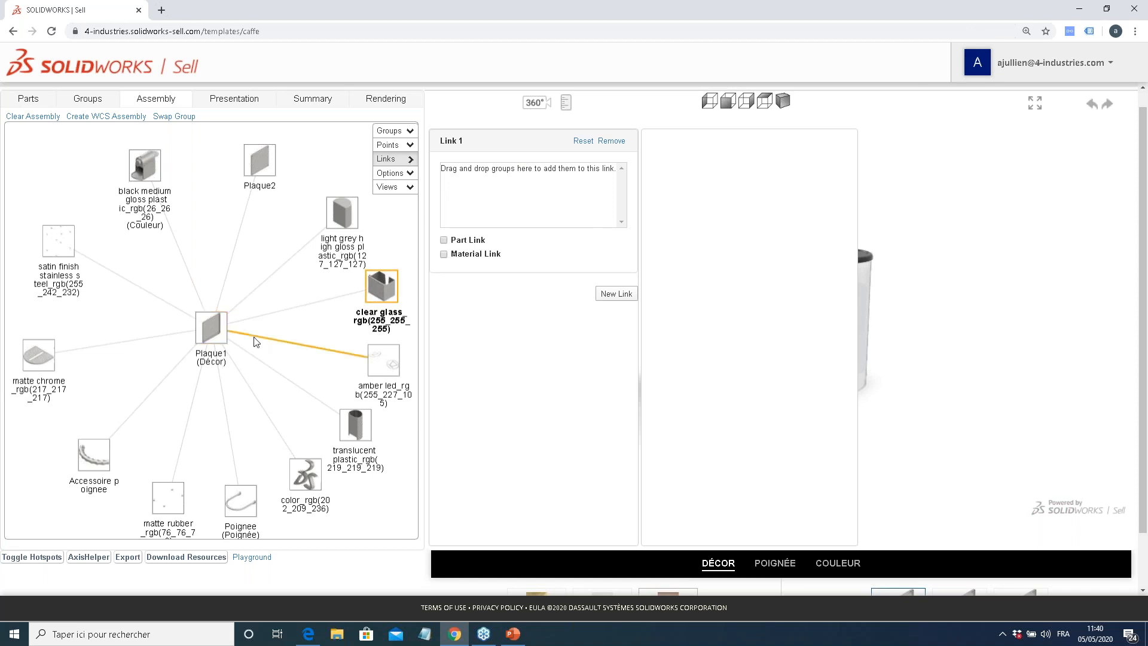
click(260, 156)
drag(260, 160, 491, 182)
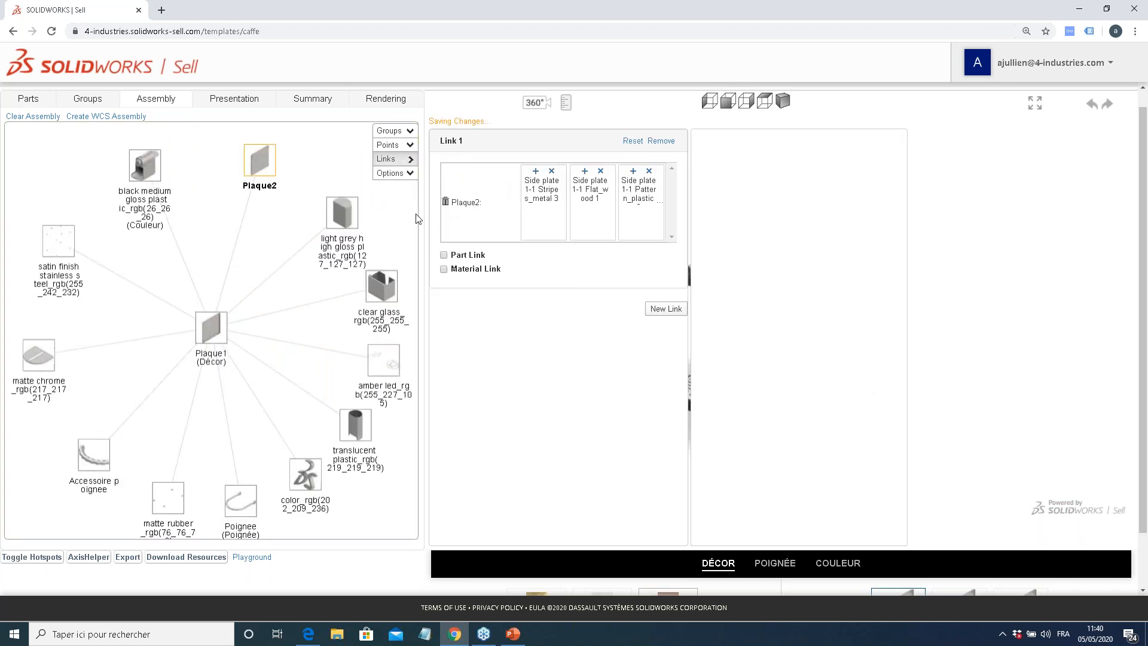
click(218, 327)
drag(210, 331, 472, 210)
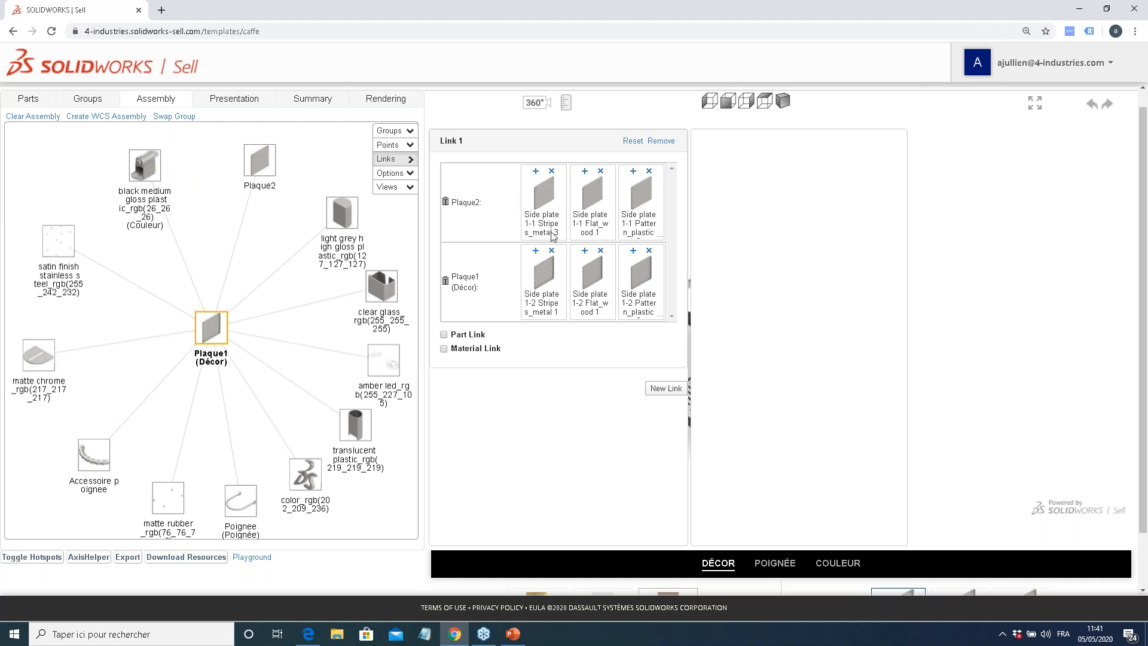
Enable Part Link and Material Link for the link between the two side plate groups
click(461, 336)
click(458, 353)
click(413, 159)
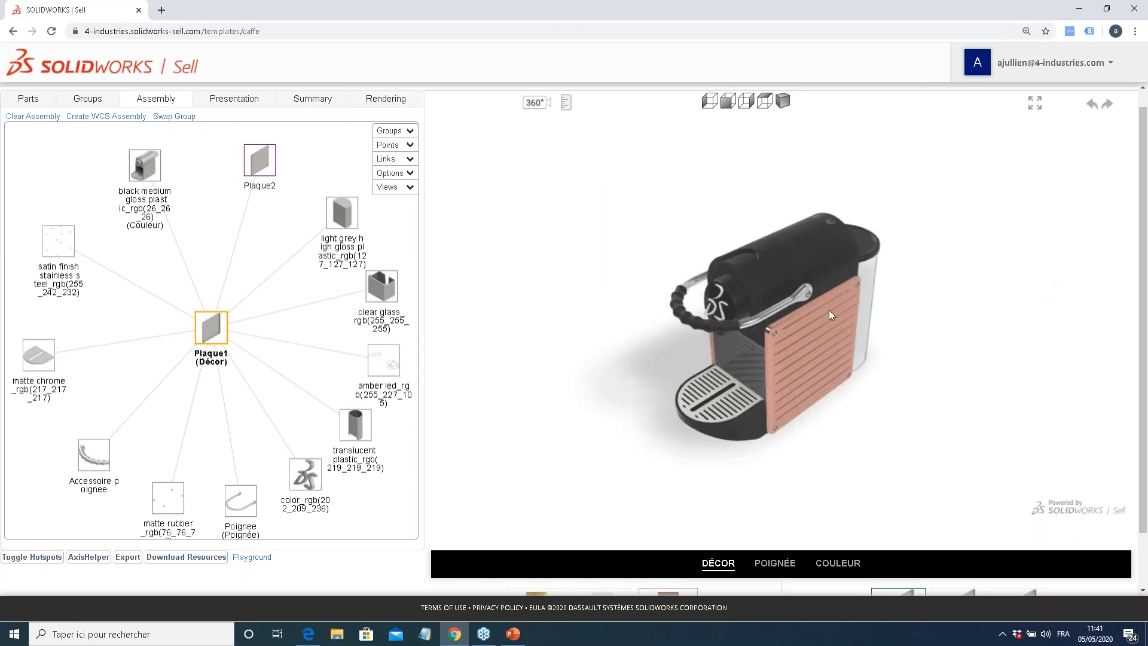
Test the plate link with the flat Décor plate, inspecting both sides of the coffee maker
drag(856, 301, 830, 318)
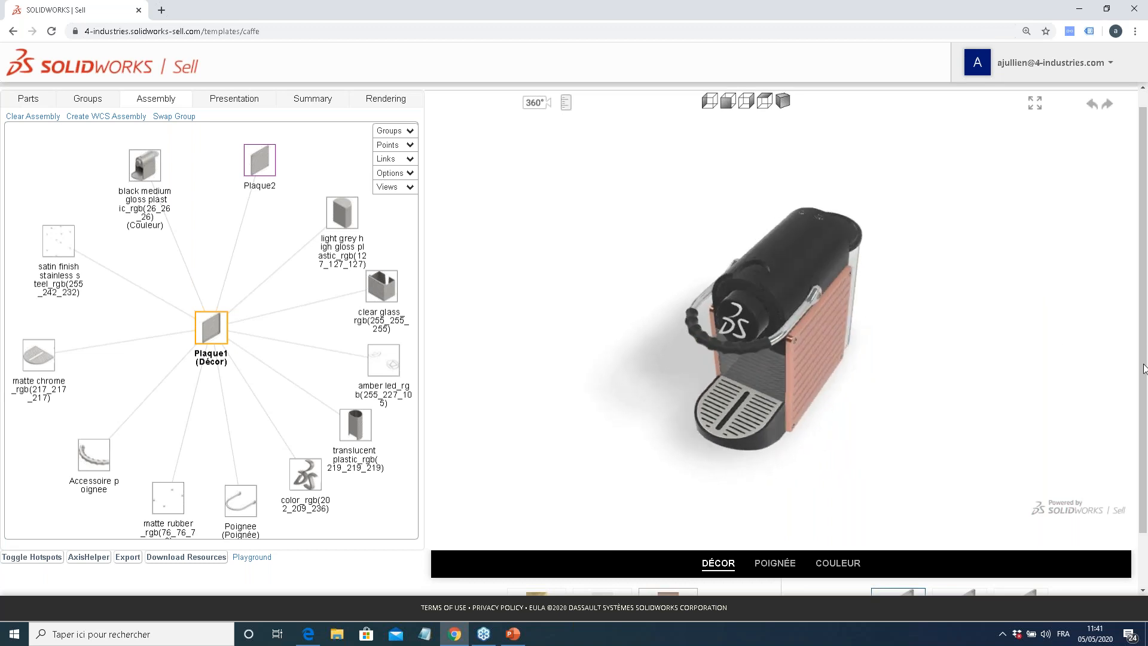
scroll(956, 550, down, 1)
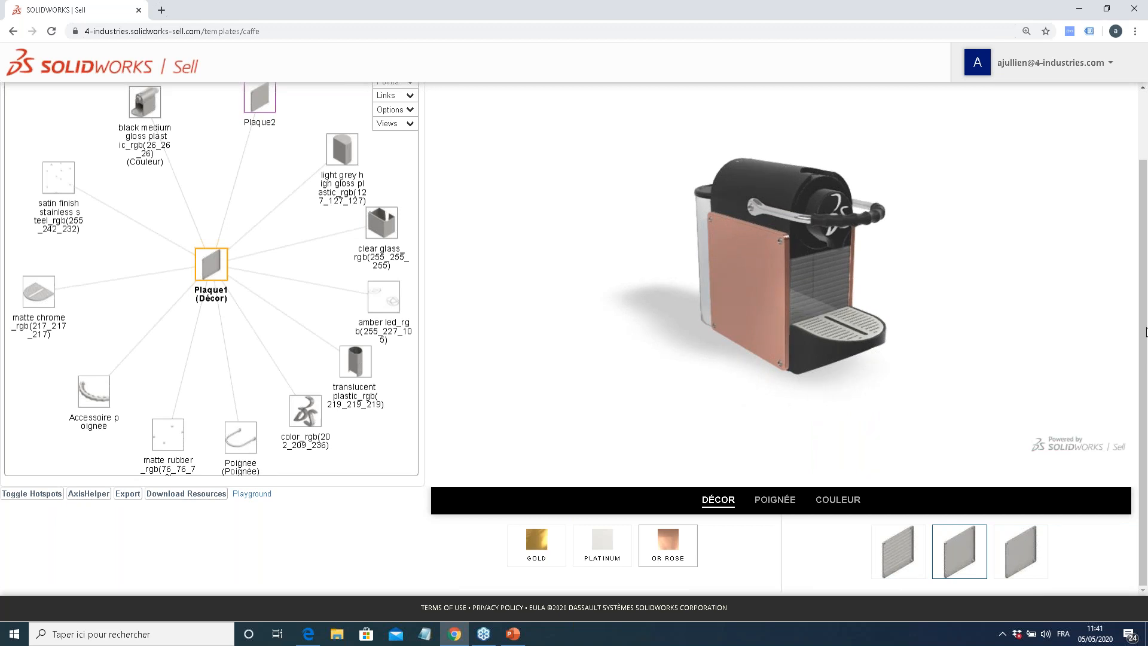
scroll(1086, 306, up, 1)
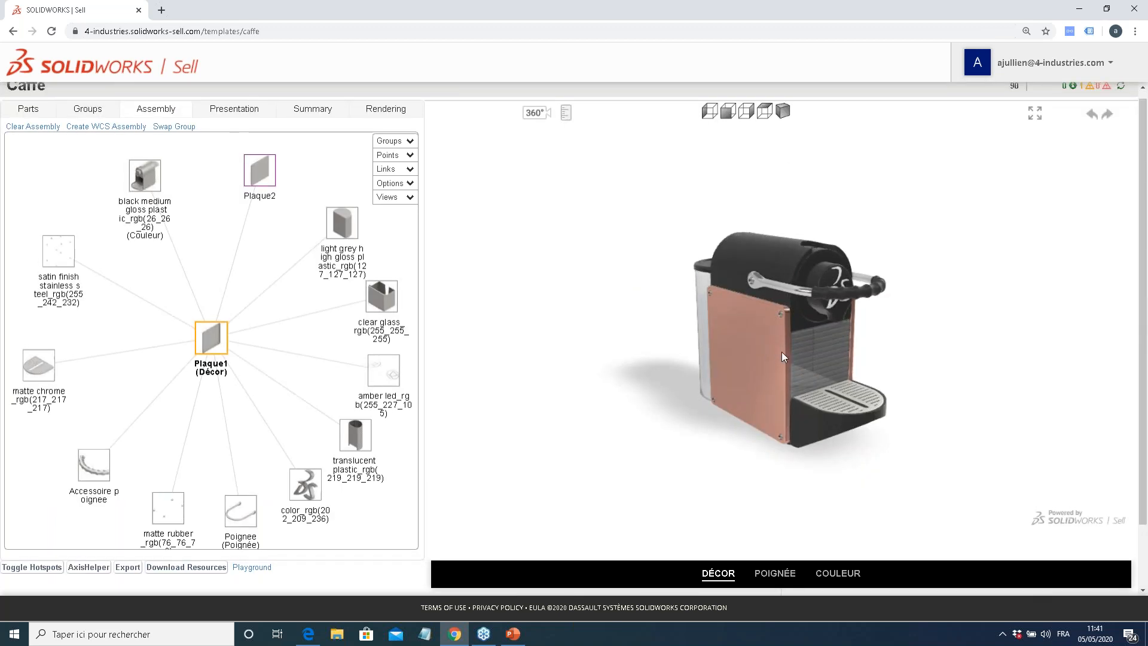
Create a second link and add the Poignee (Poignée) and Accessoire poignee groups to it
click(411, 170)
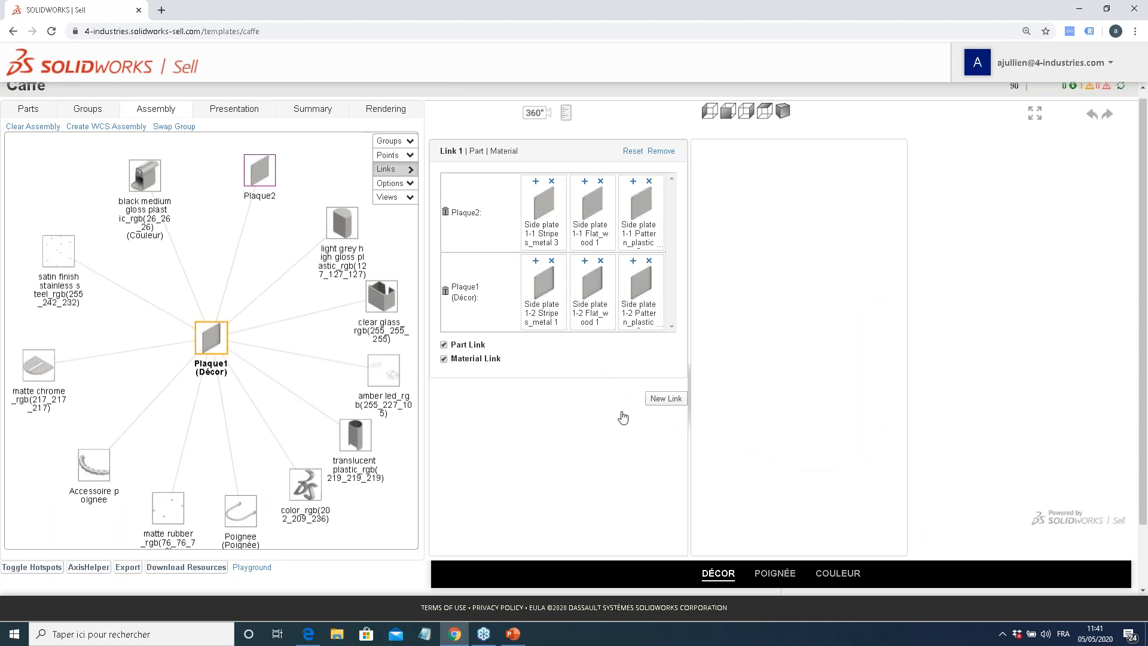
click(655, 407)
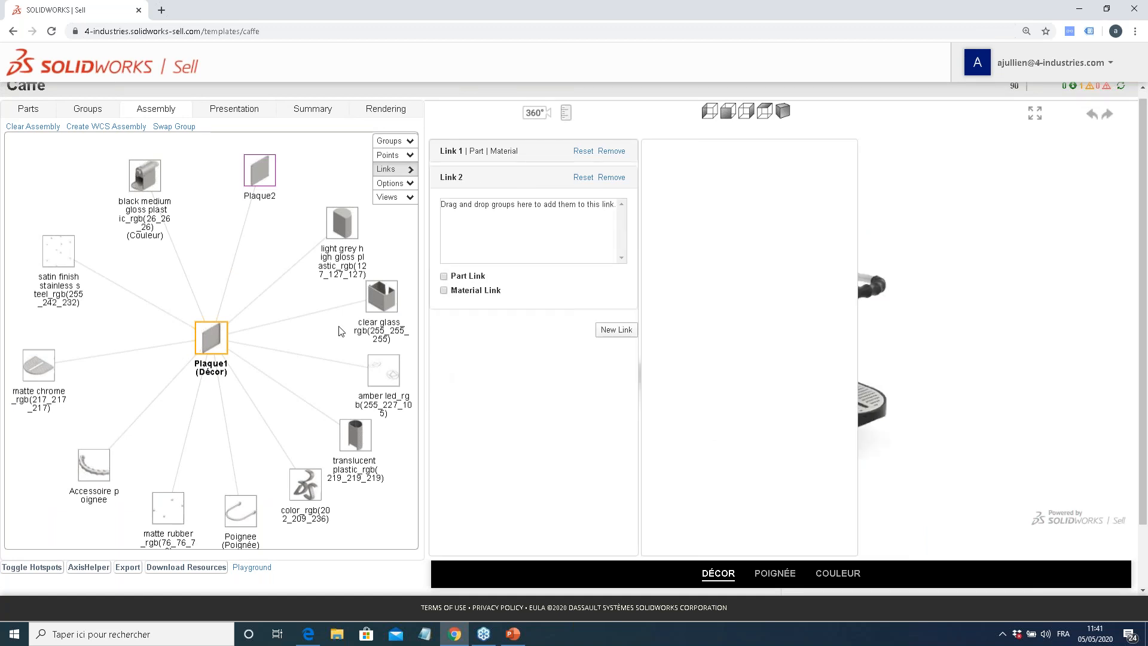
drag(241, 516, 520, 227)
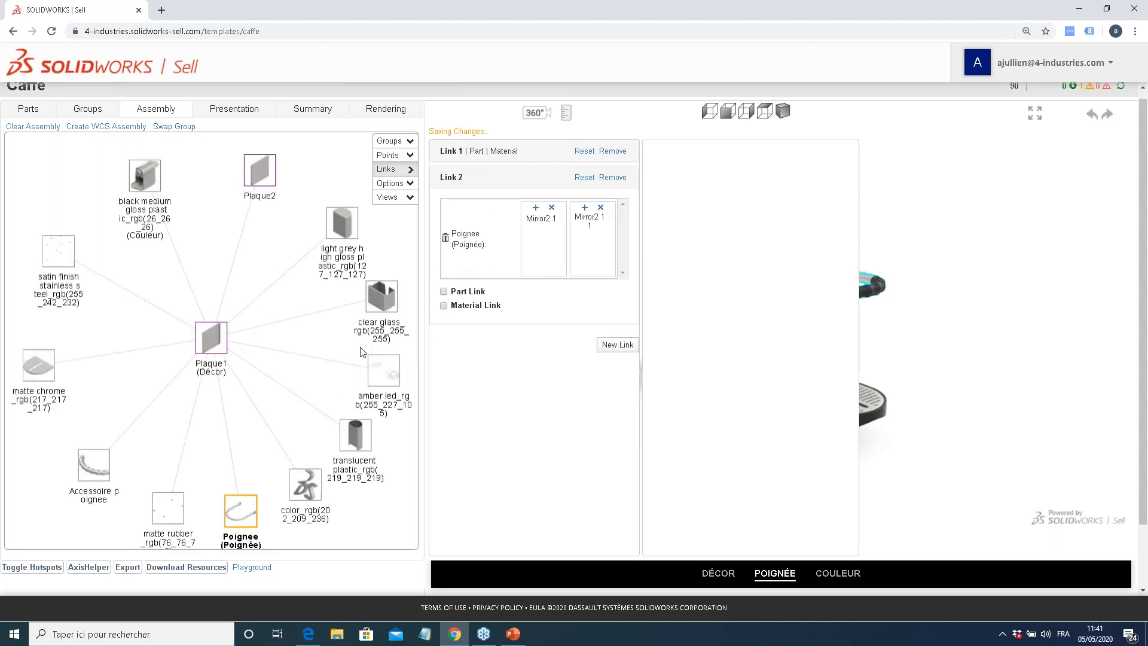
click(94, 477)
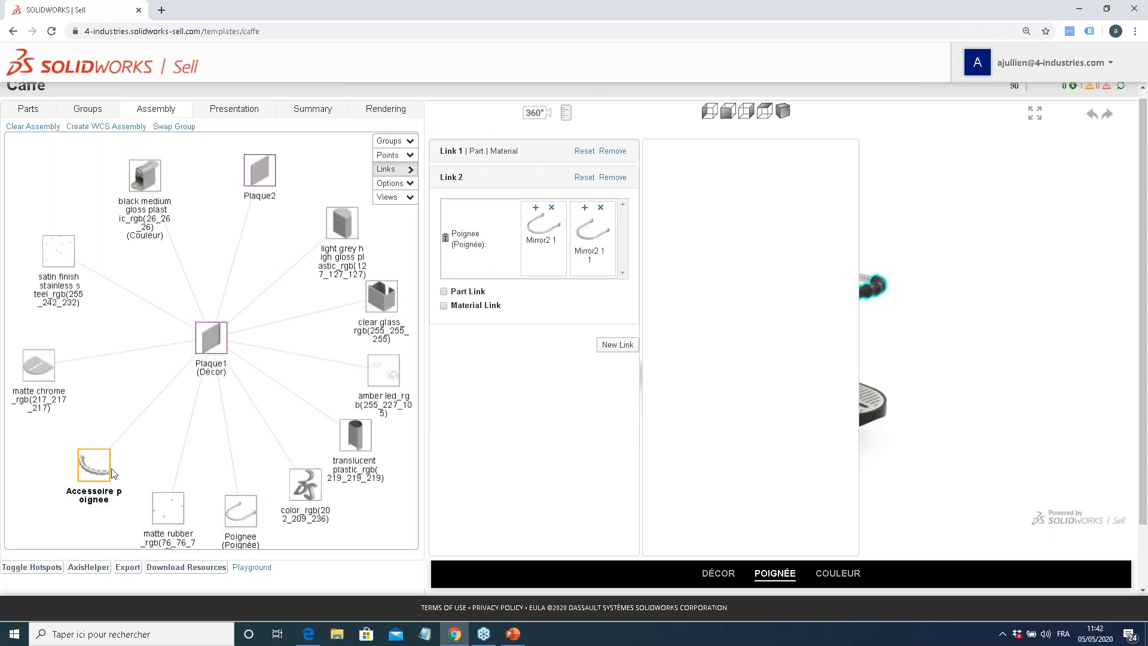
drag(94, 465, 496, 272)
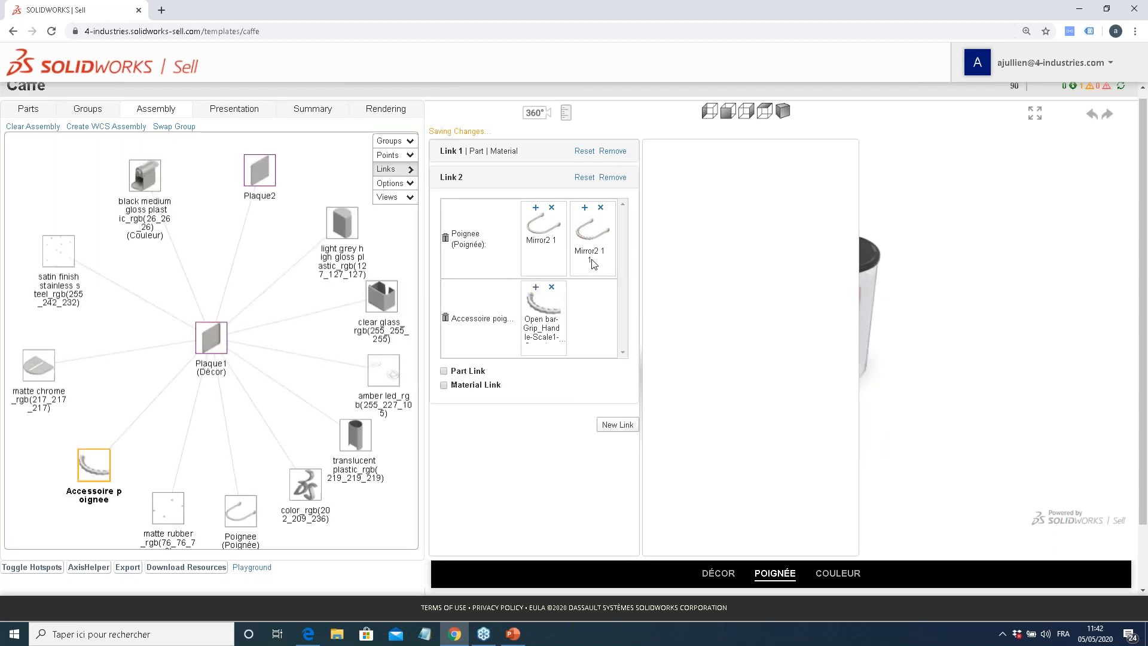
Move Mirror2 1 1 to the first slot of the Poignee row and enable Part Link for the second link
drag(592, 257, 542, 252)
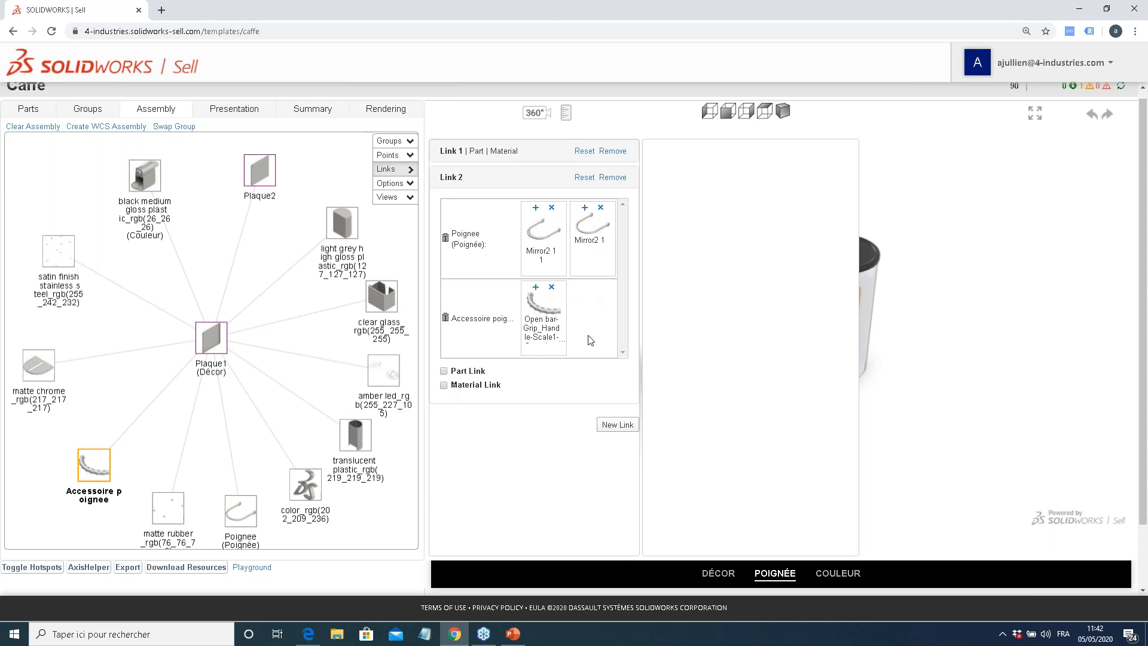
click(445, 372)
click(394, 169)
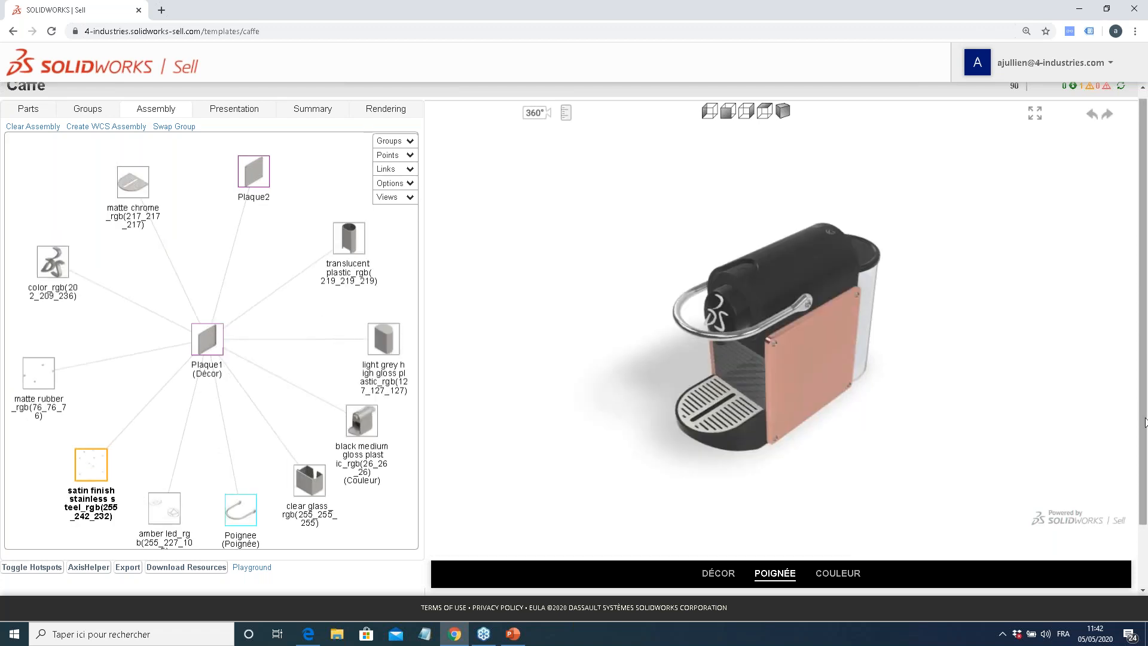
Test the handle link by switching between the plain and grip Poignée choices, and inspect the coffee maker from other angles
scroll(957, 455, down, 2)
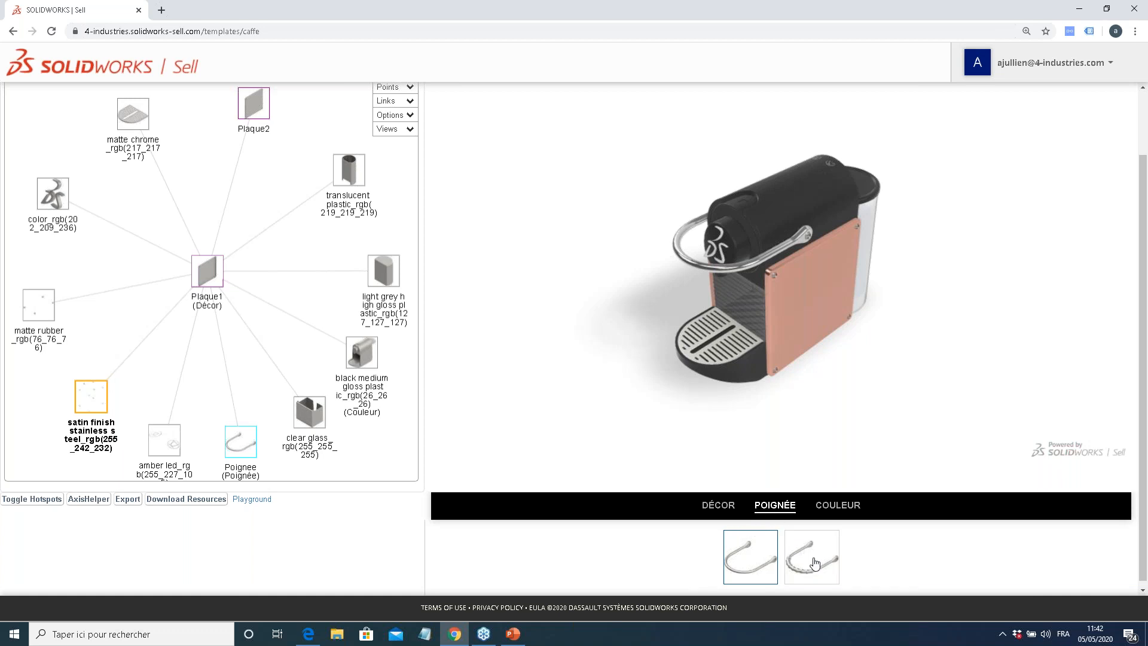
click(814, 562)
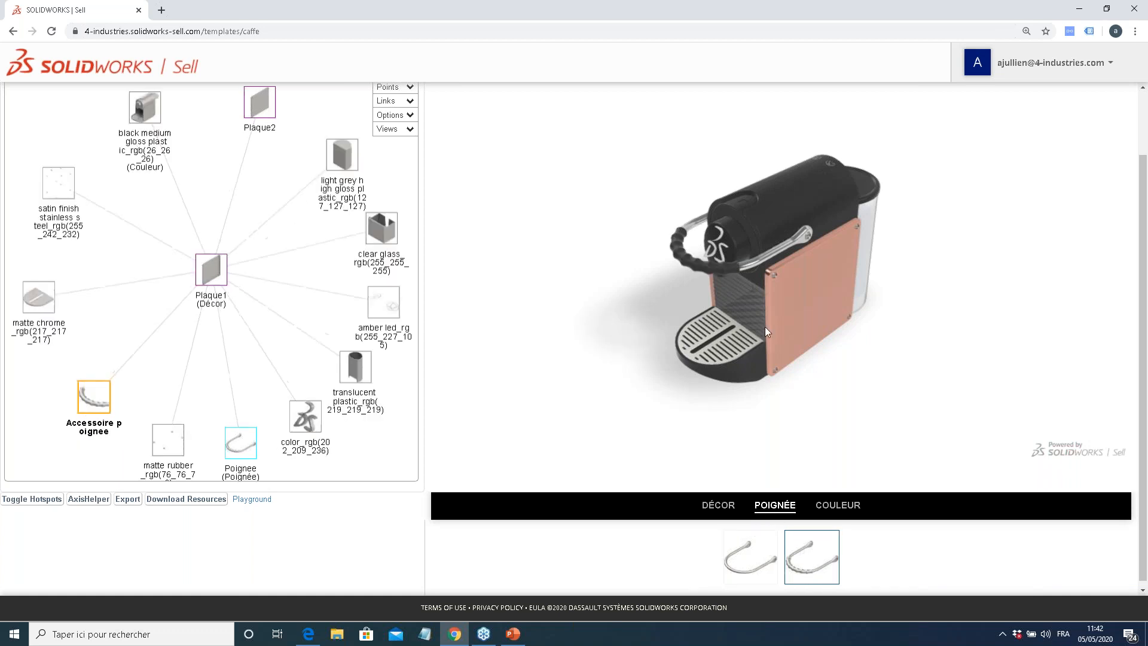
click(764, 561)
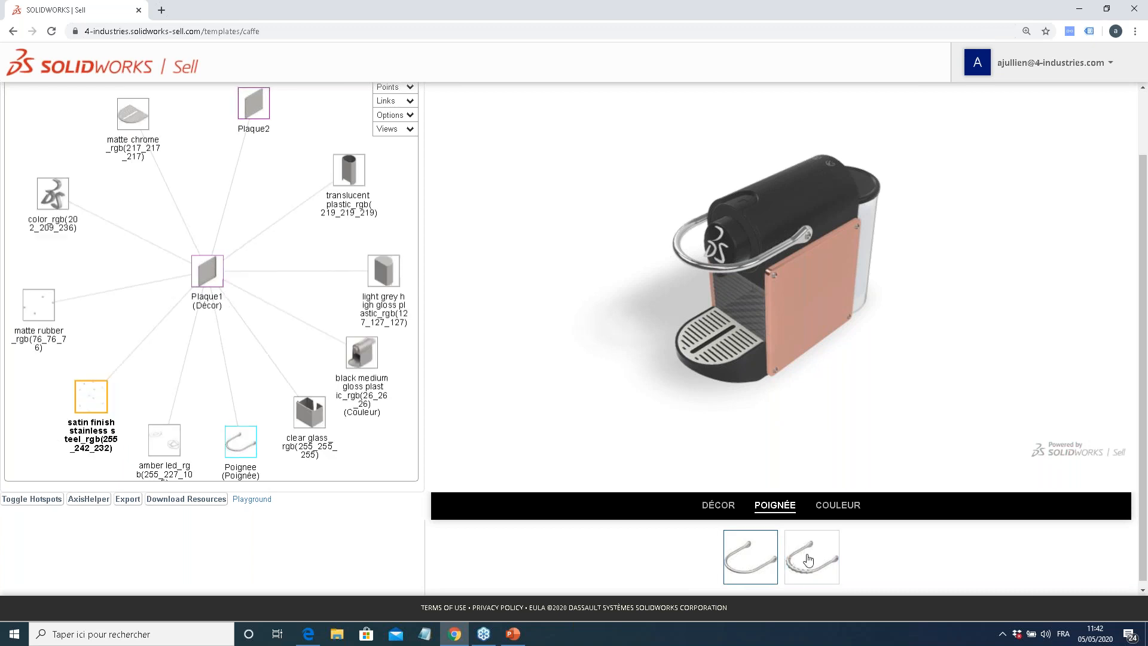
click(809, 558)
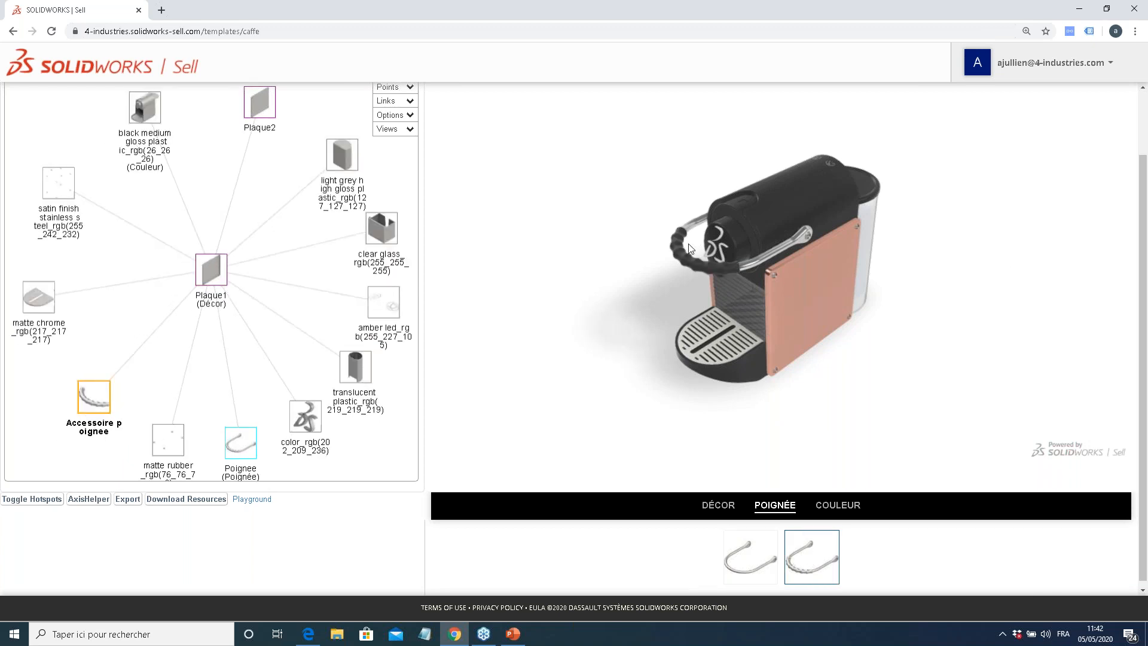
drag(730, 233, 1146, 328)
scroll(698, 304, up, 2)
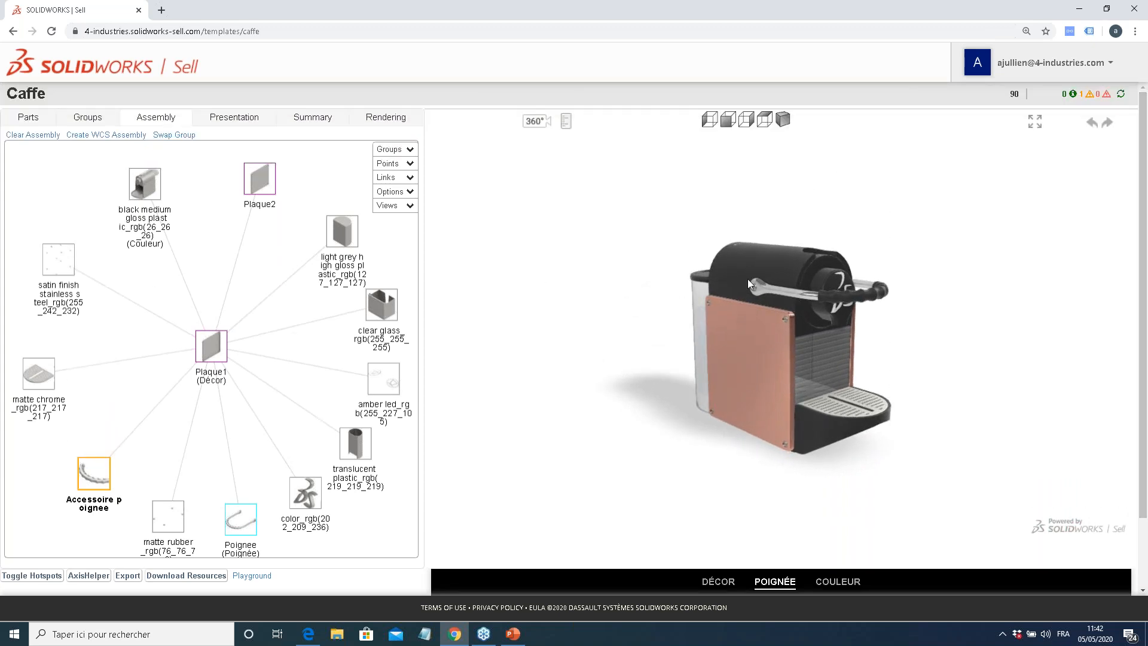
drag(836, 366, 805, 321)
scroll(782, 319, up, 2)
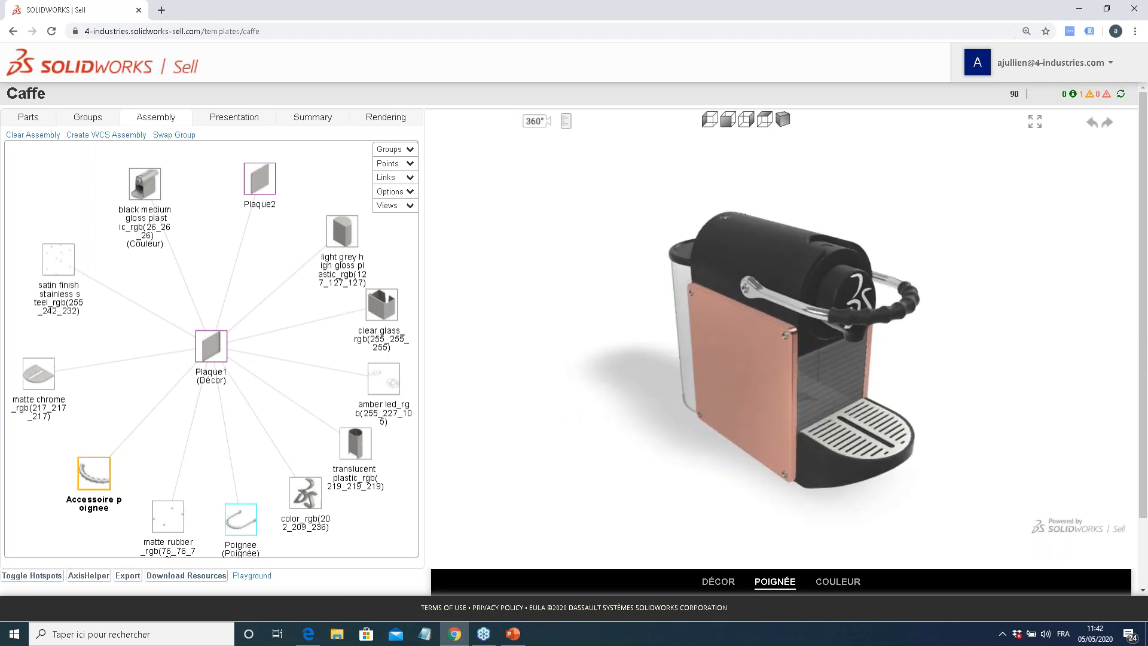
Set the public view layout of the Caffe template to Statistic Viewer Phone
click(238, 119)
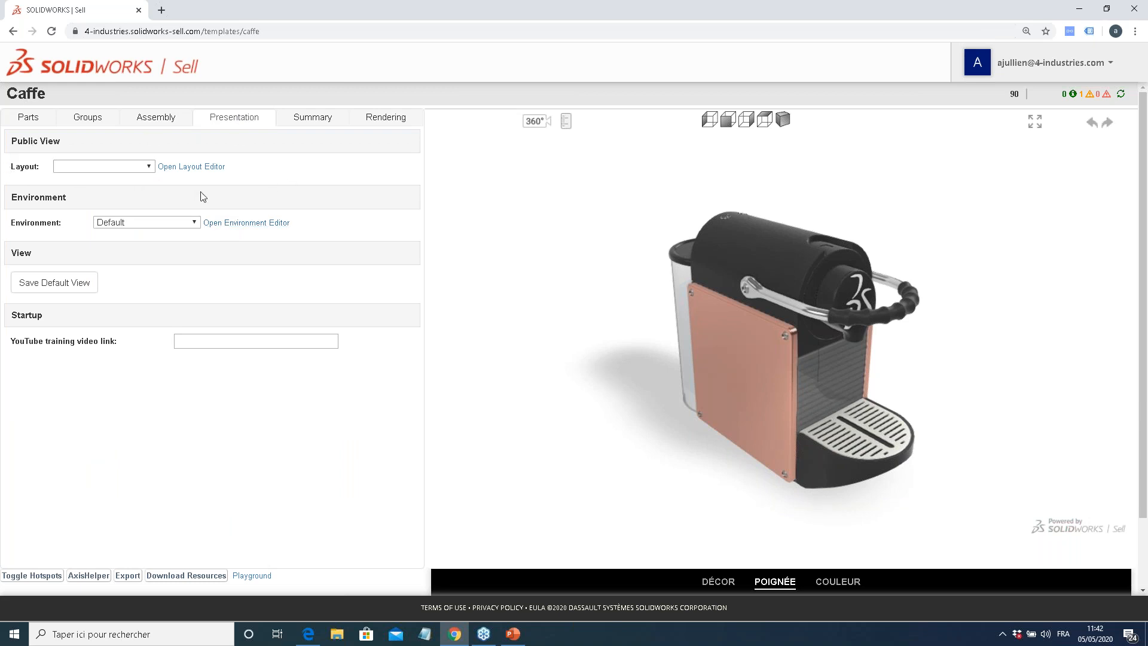
click(149, 168)
drag(149, 191, 143, 303)
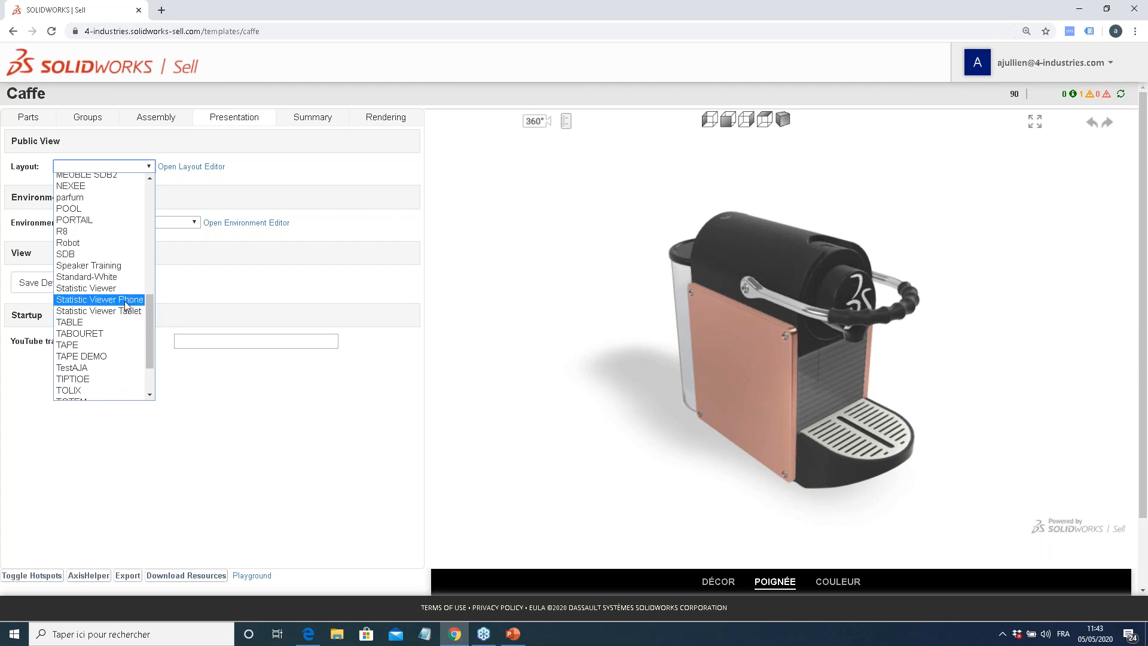
click(126, 305)
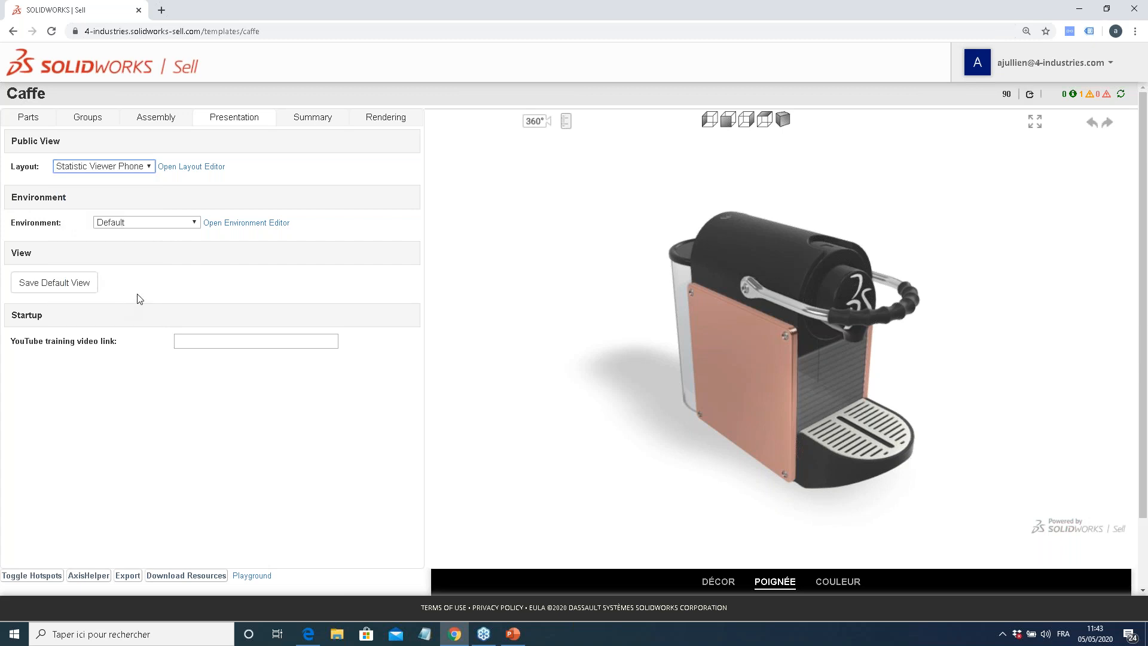
Examine the Statistic Viewer Phone layout in the layout editor, using the Desktop (Over 1024 px) configuration and the AR element's style properties
click(216, 167)
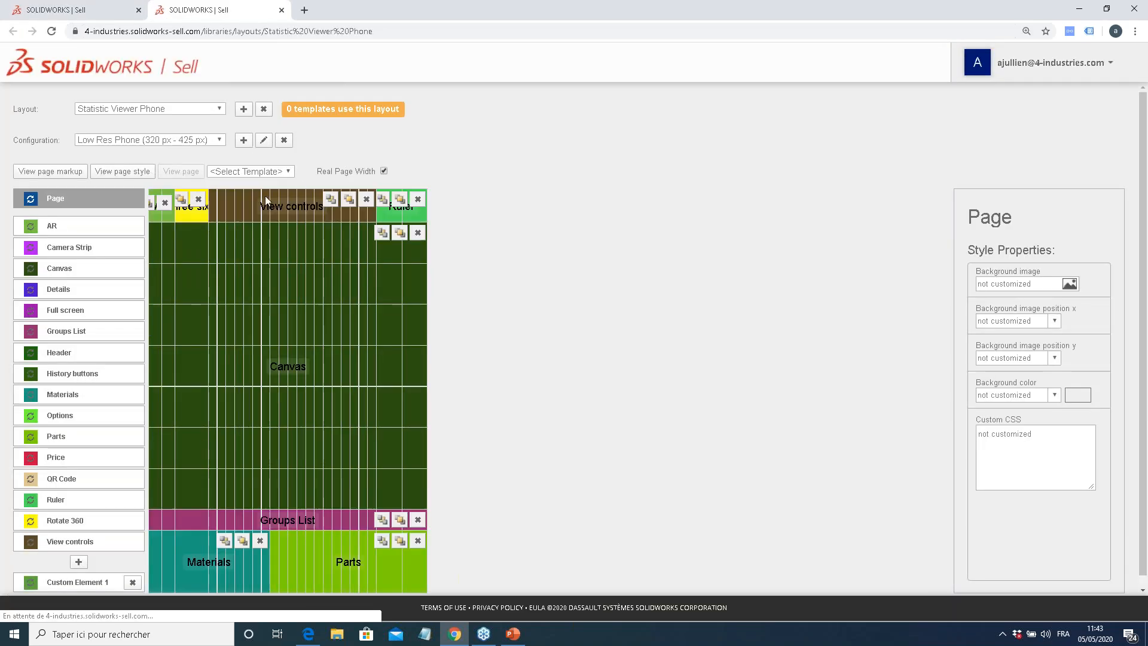
click(207, 142)
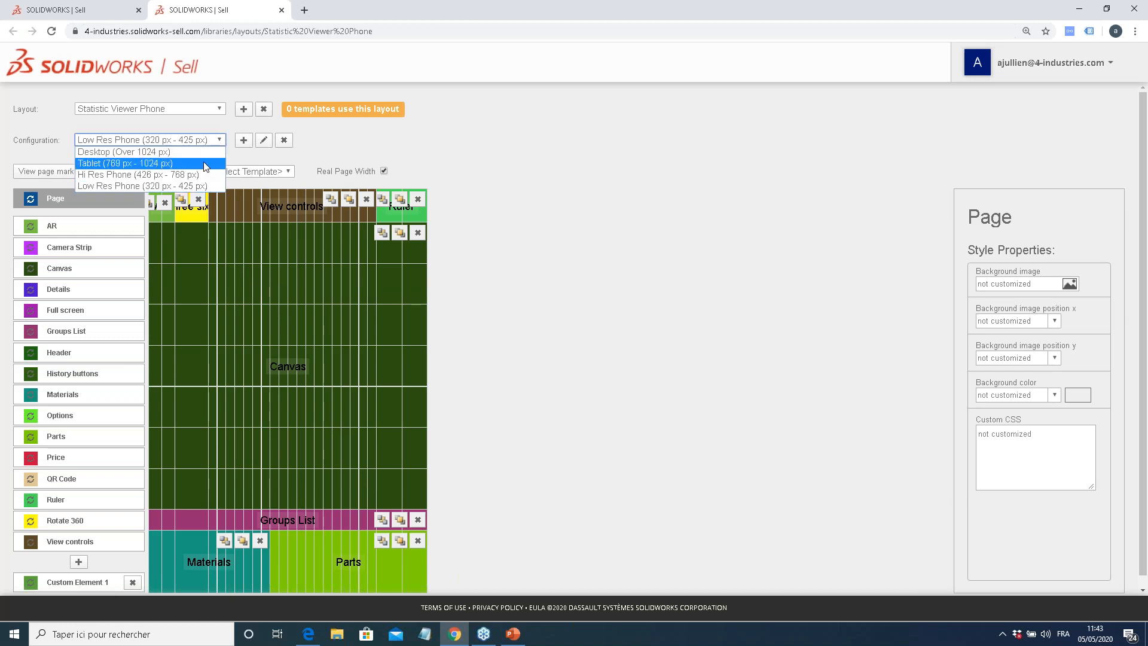
click(202, 156)
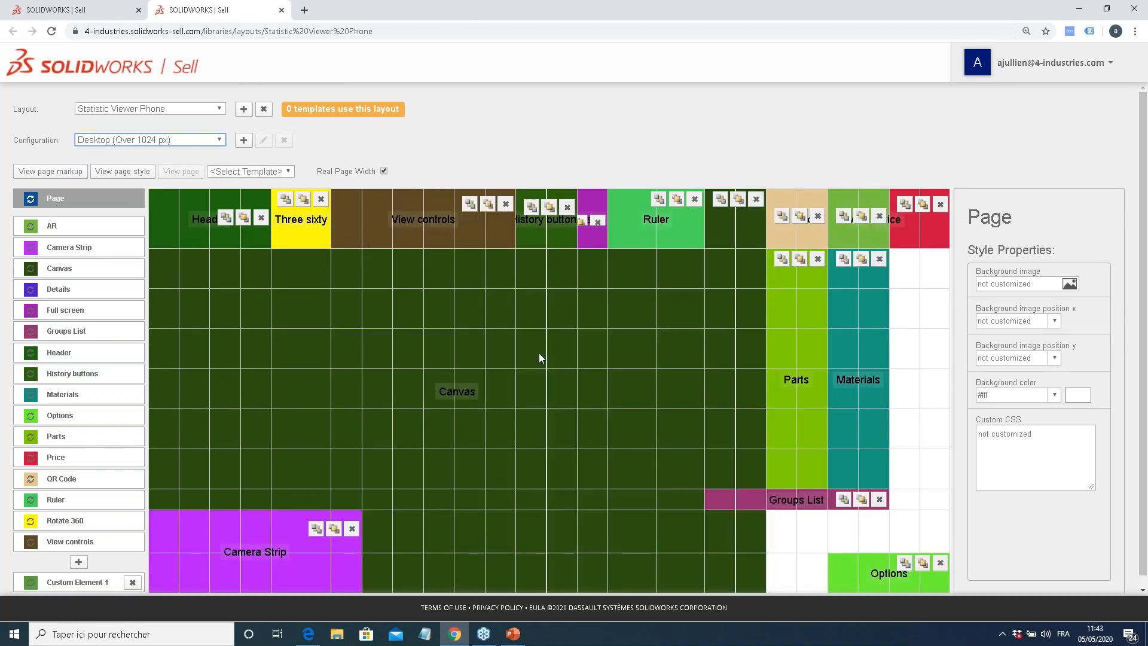
click(61, 230)
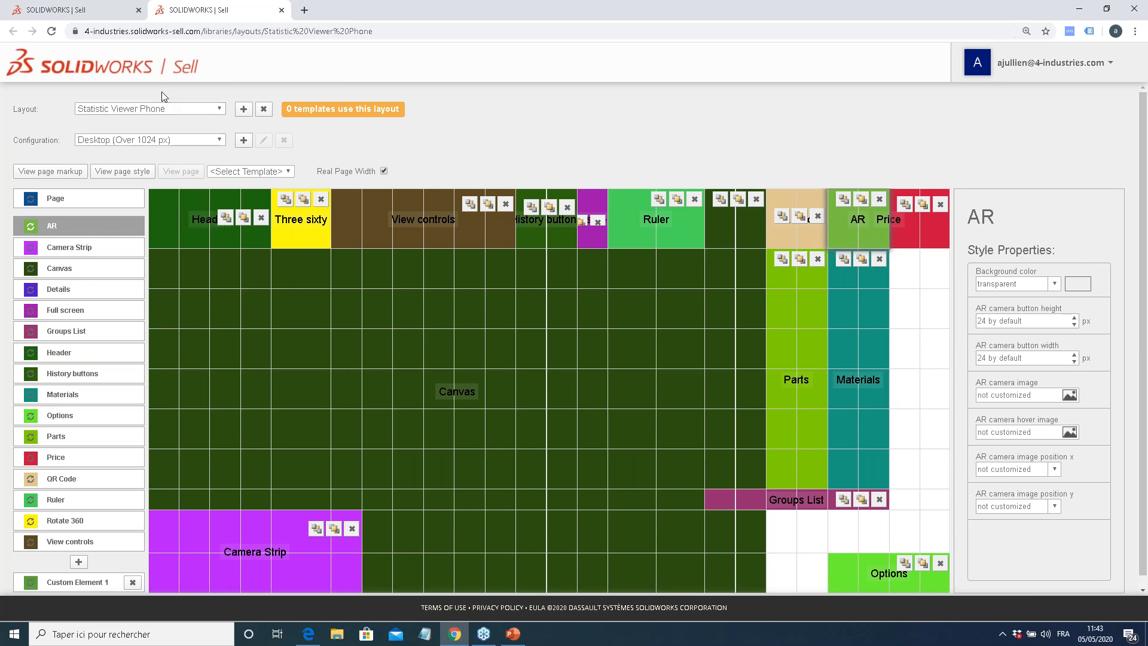
Return to the Caffe template and try the Furniture, Fixtures and Accessories environments on the coffee maker
click(82, 11)
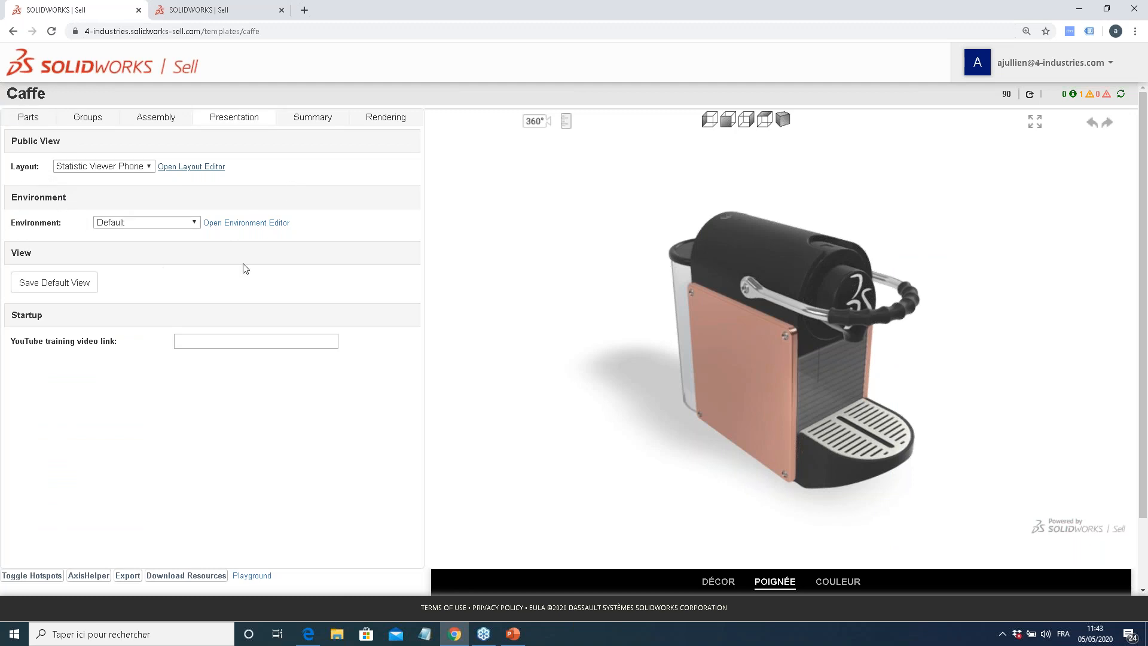
click(194, 223)
drag(190, 238, 188, 305)
click(153, 322)
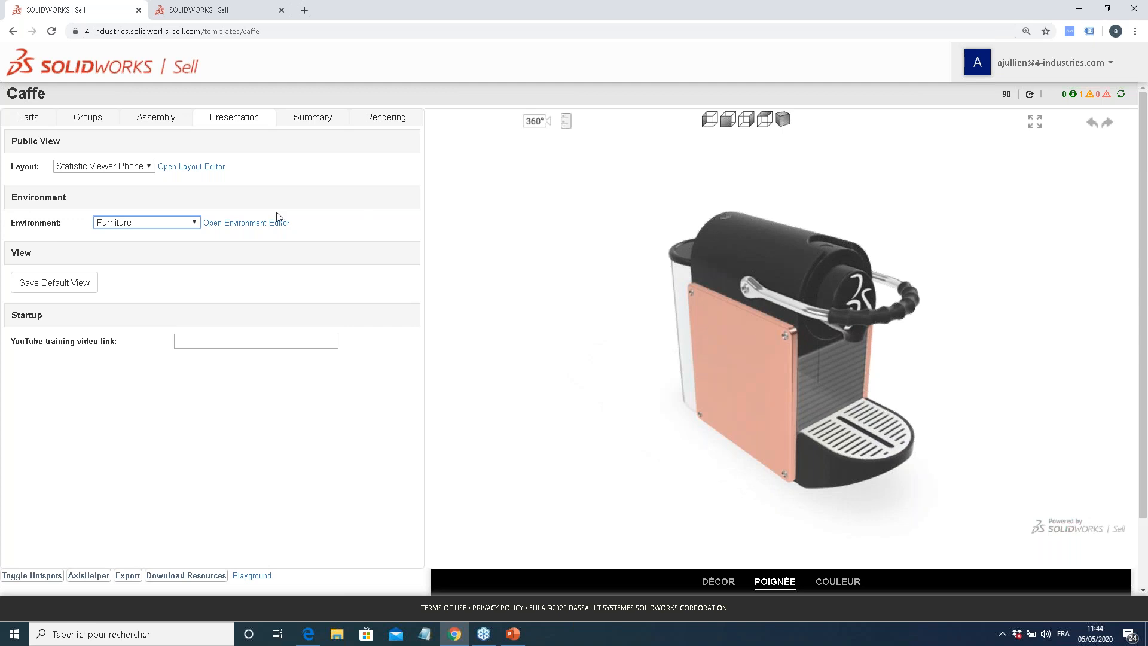
click(188, 224)
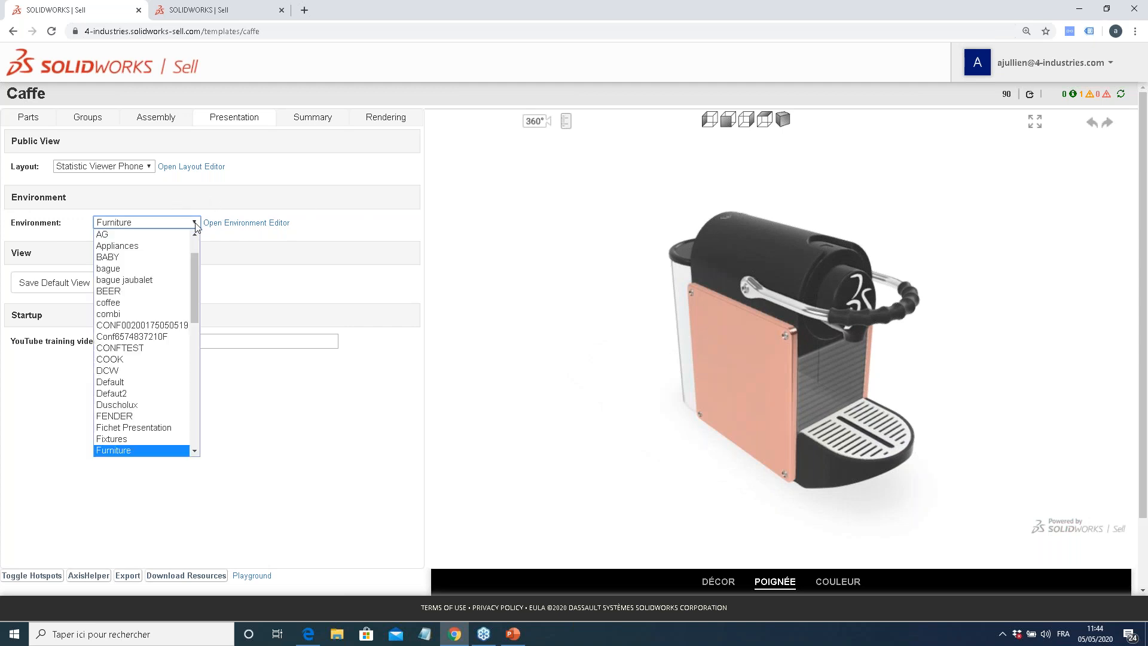
click(150, 441)
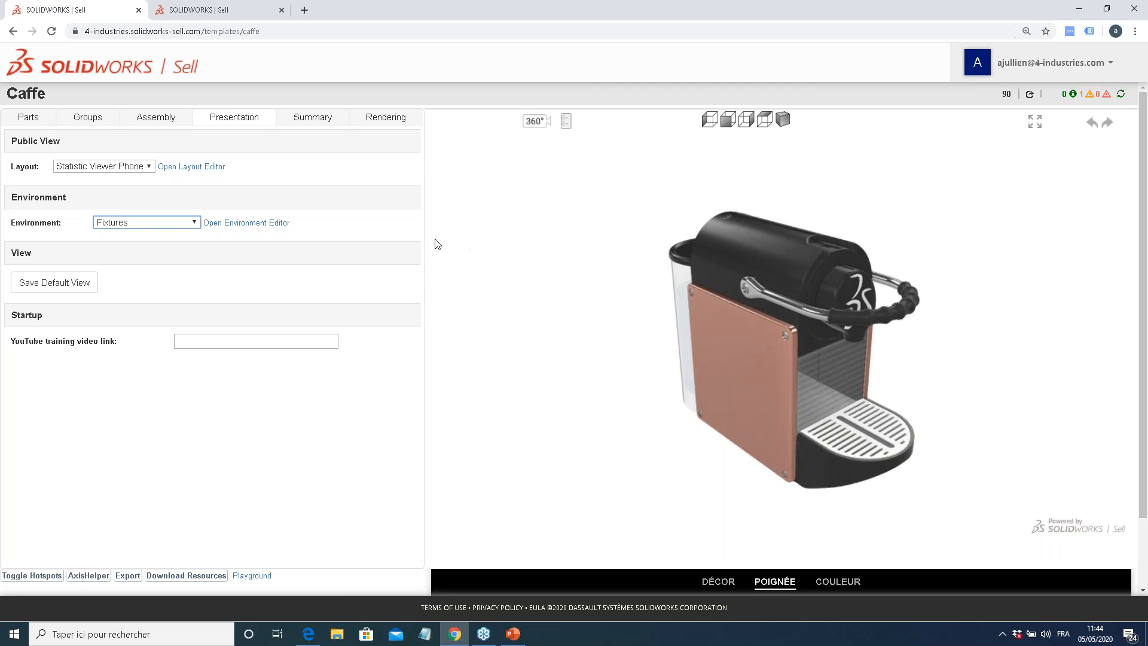
click(195, 226)
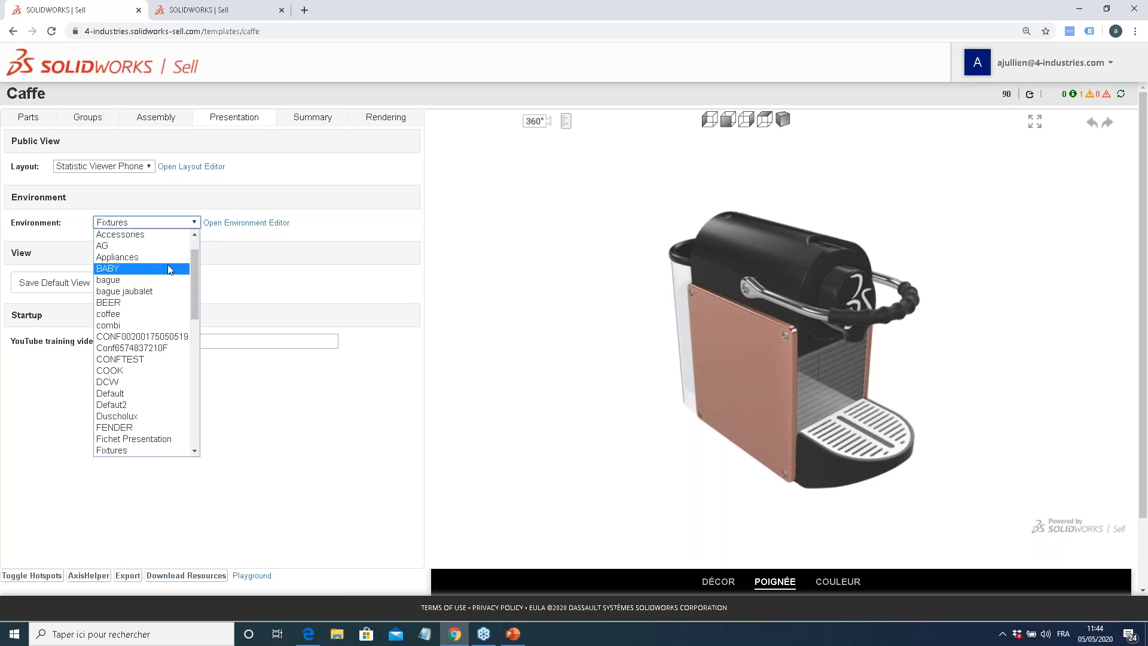
click(157, 235)
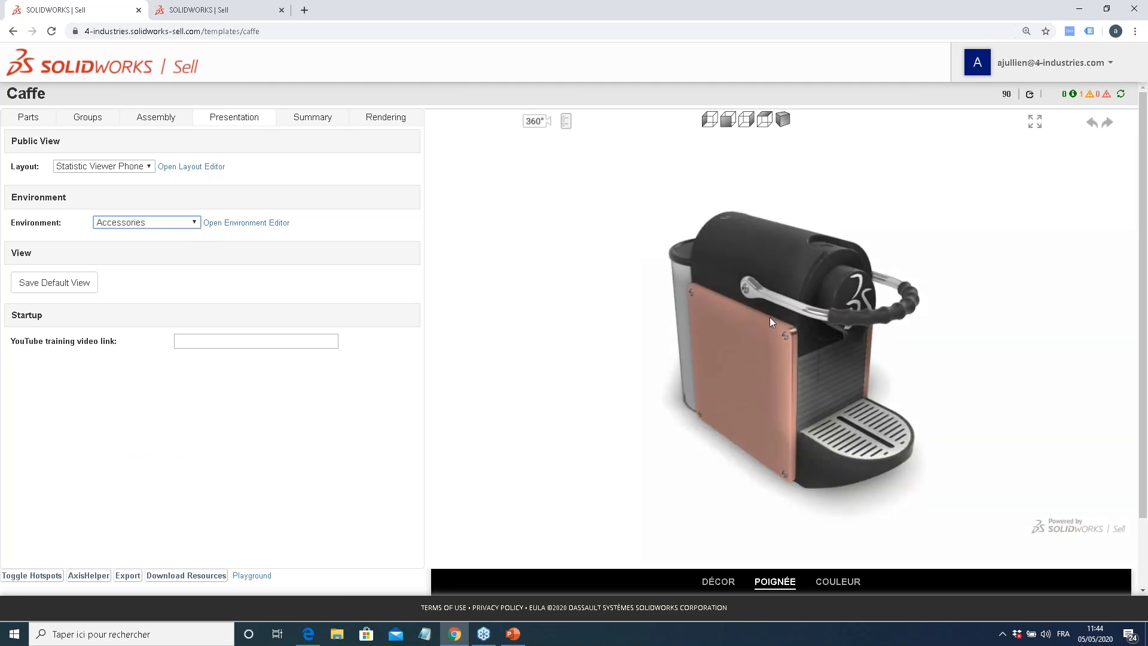
drag(800, 310, 744, 315)
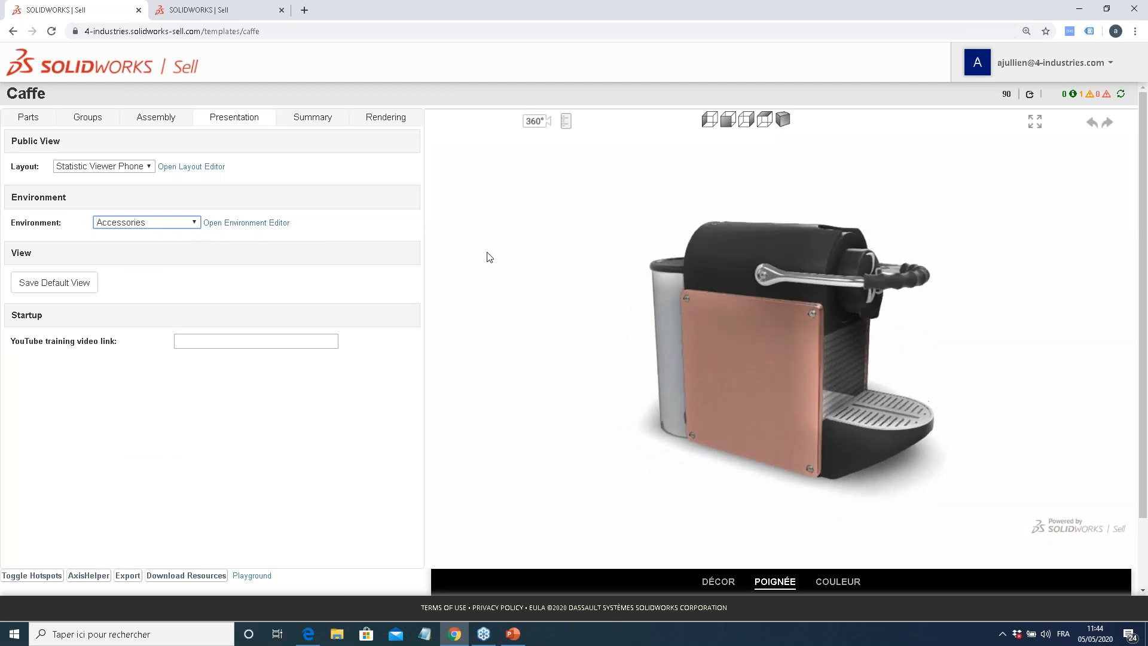
click(194, 222)
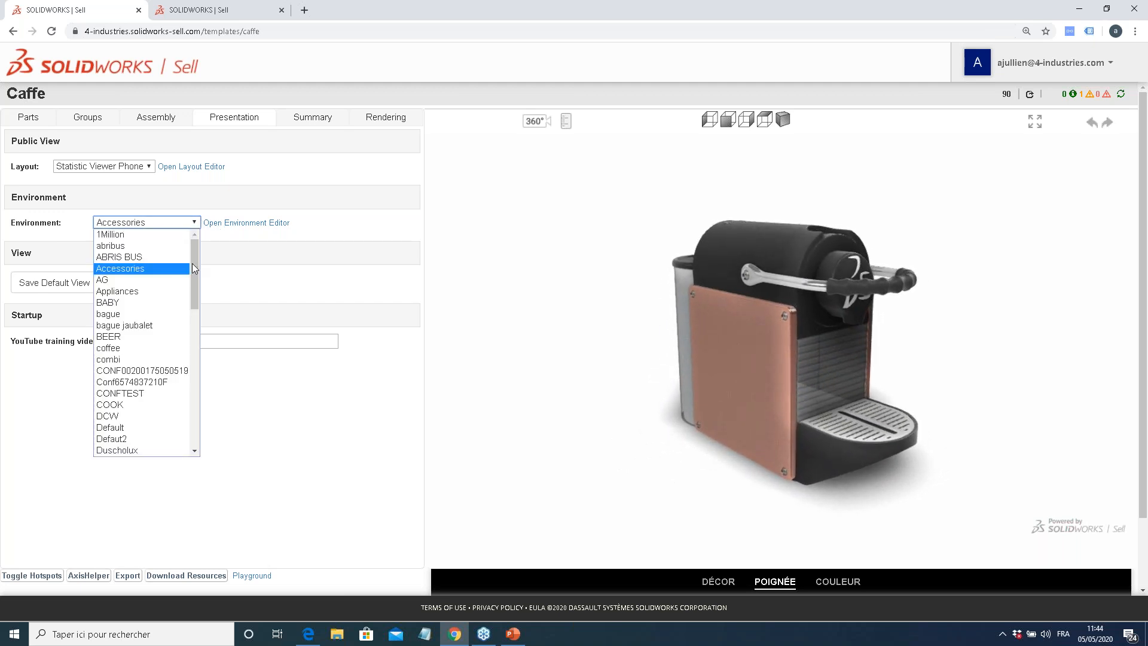
scroll(193, 296, down, 2)
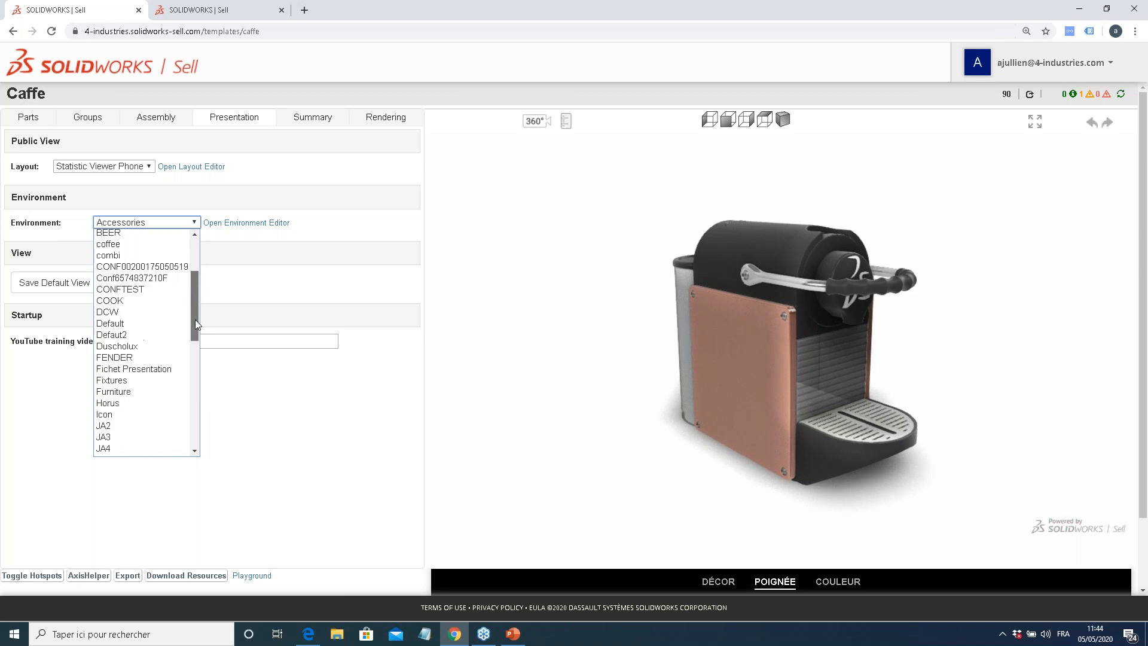
scroll(195, 319, down, 2)
scroll(201, 290, up, 3)
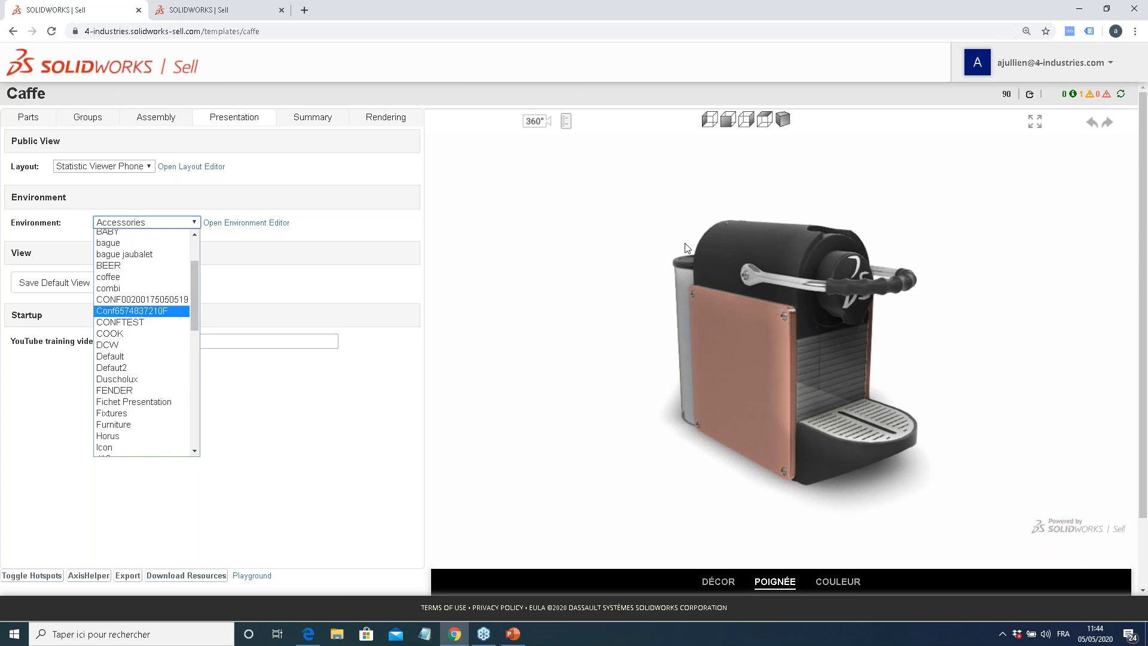
click(149, 311)
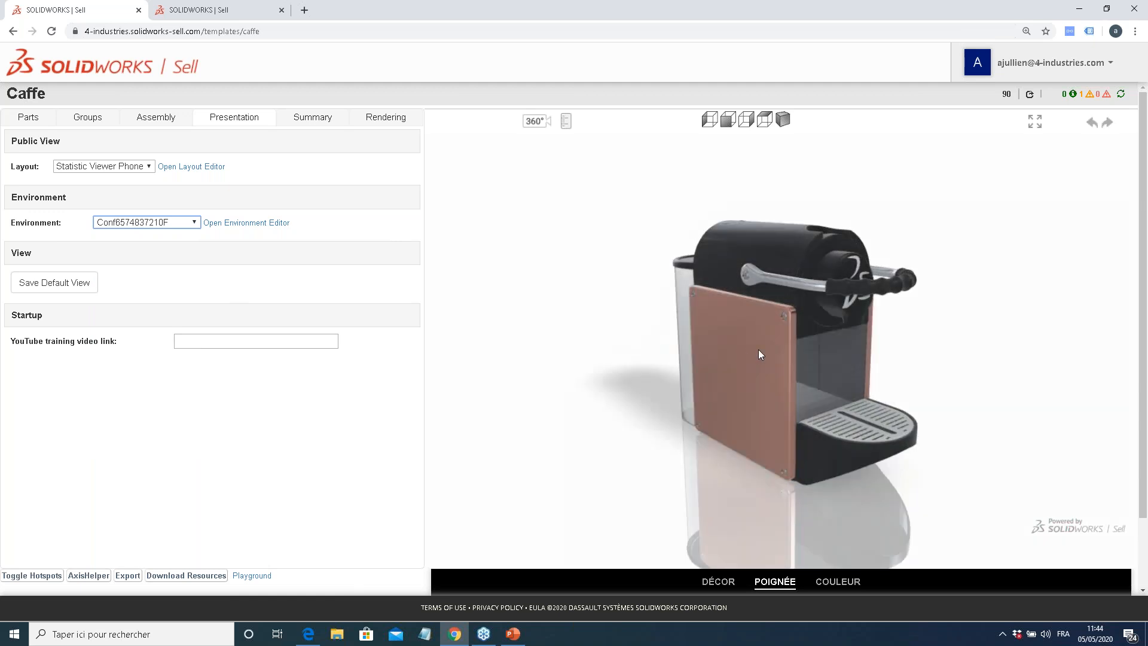
drag(729, 356, 662, 352)
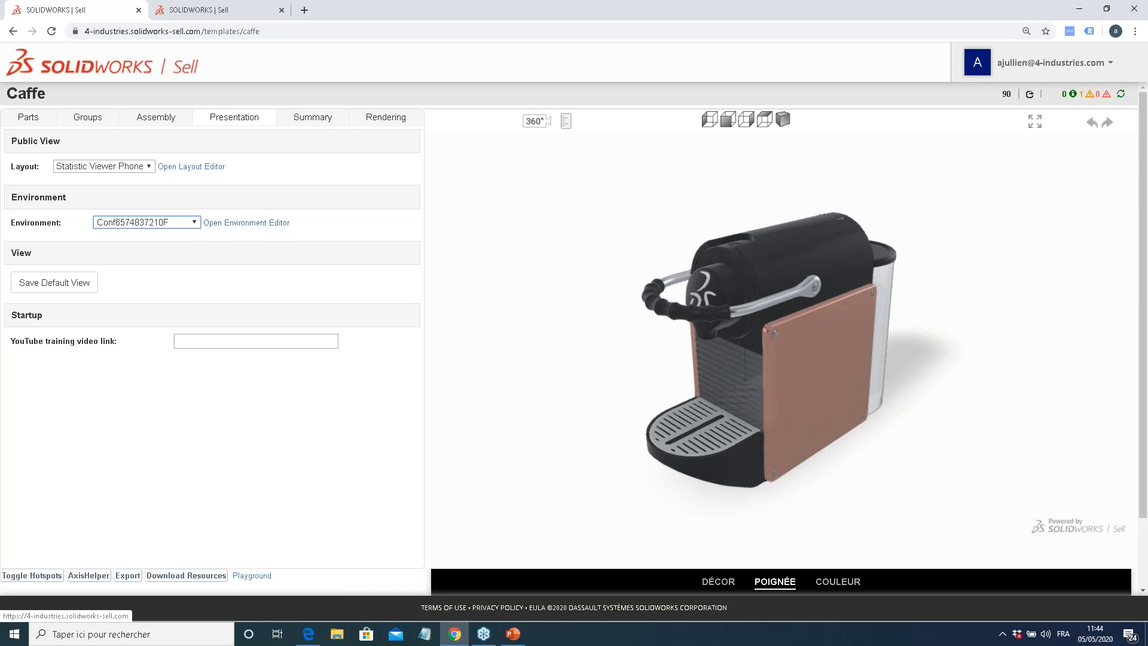
Review the template's summary table of groups, parts and materials
click(312, 118)
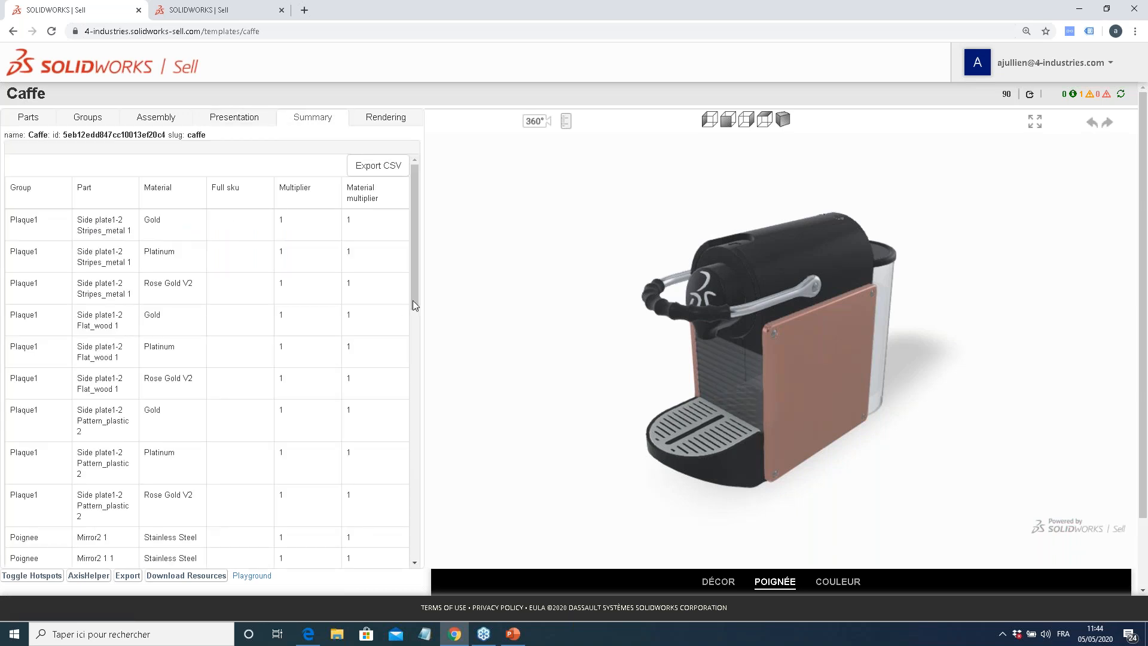
scroll(413, 300, down, 2)
drag(414, 297, 415, 179)
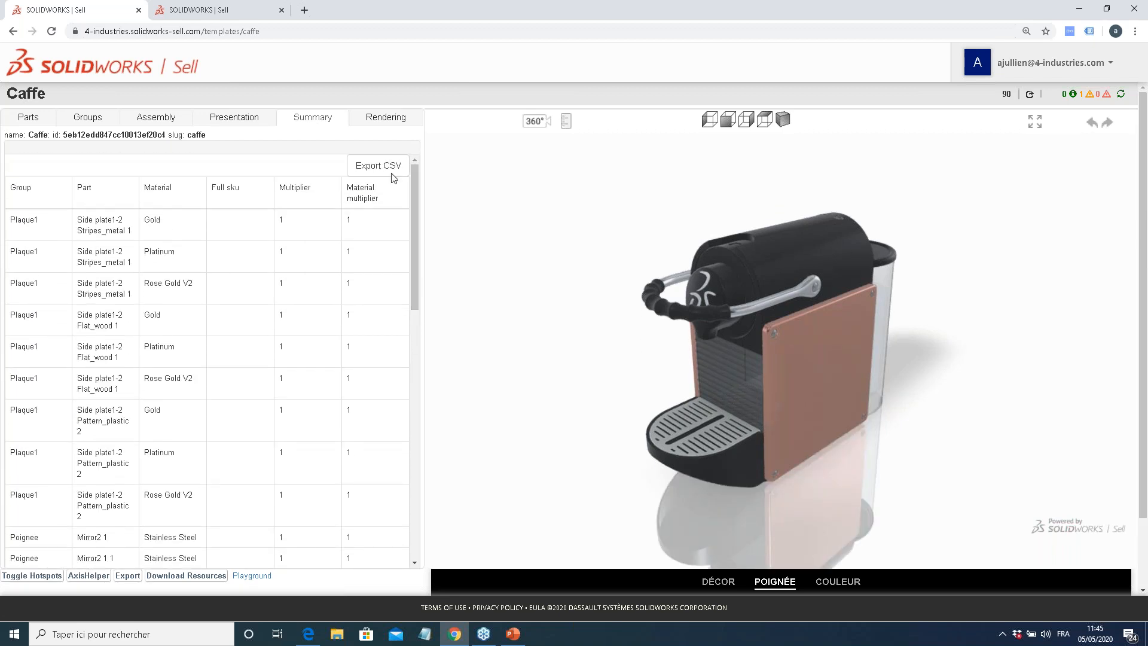
Enable high quality rendering and set the default image to width 1500, 400 rendering iterations and 144 DPI
click(385, 118)
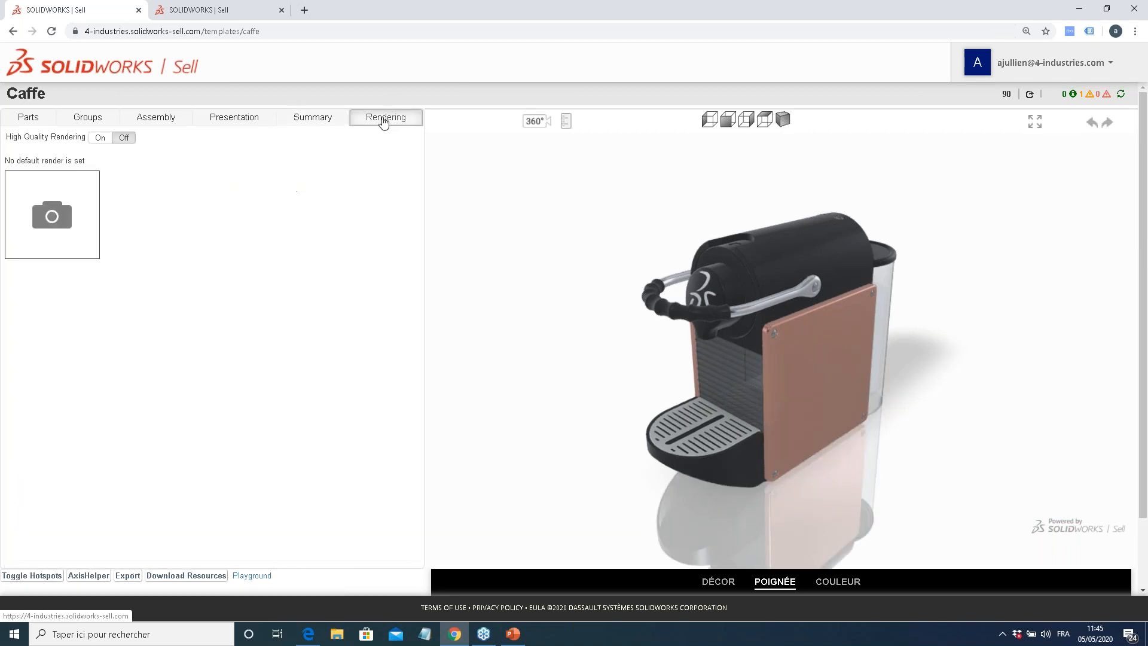
click(100, 138)
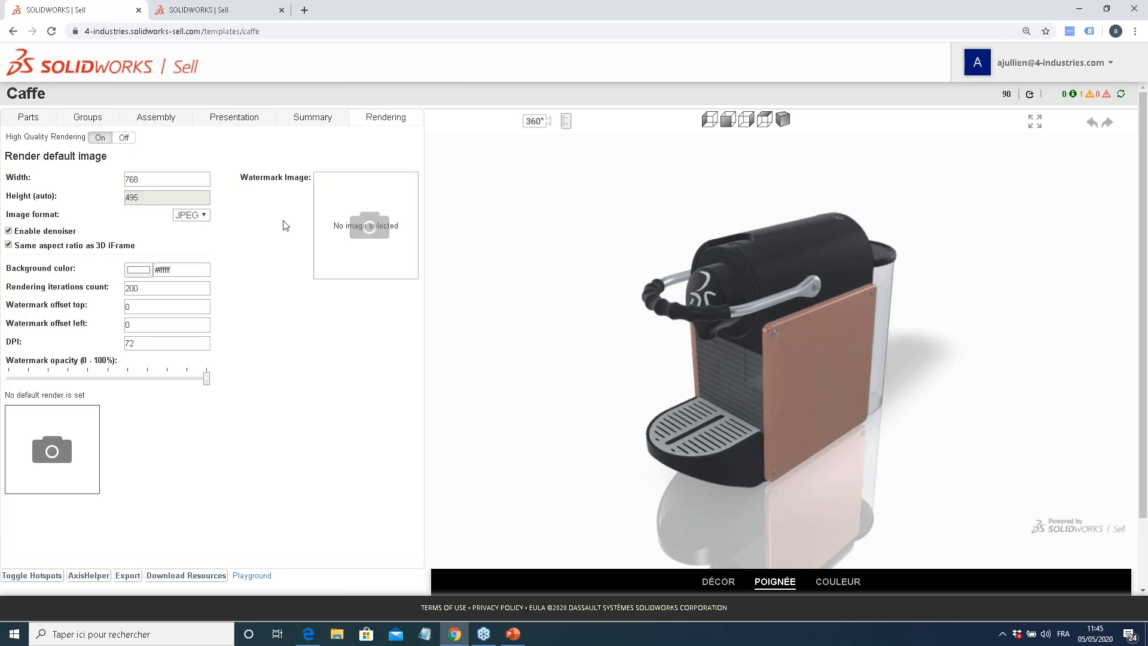
drag(145, 179, 108, 179)
text(1500)
double_click(149, 288)
text(400)
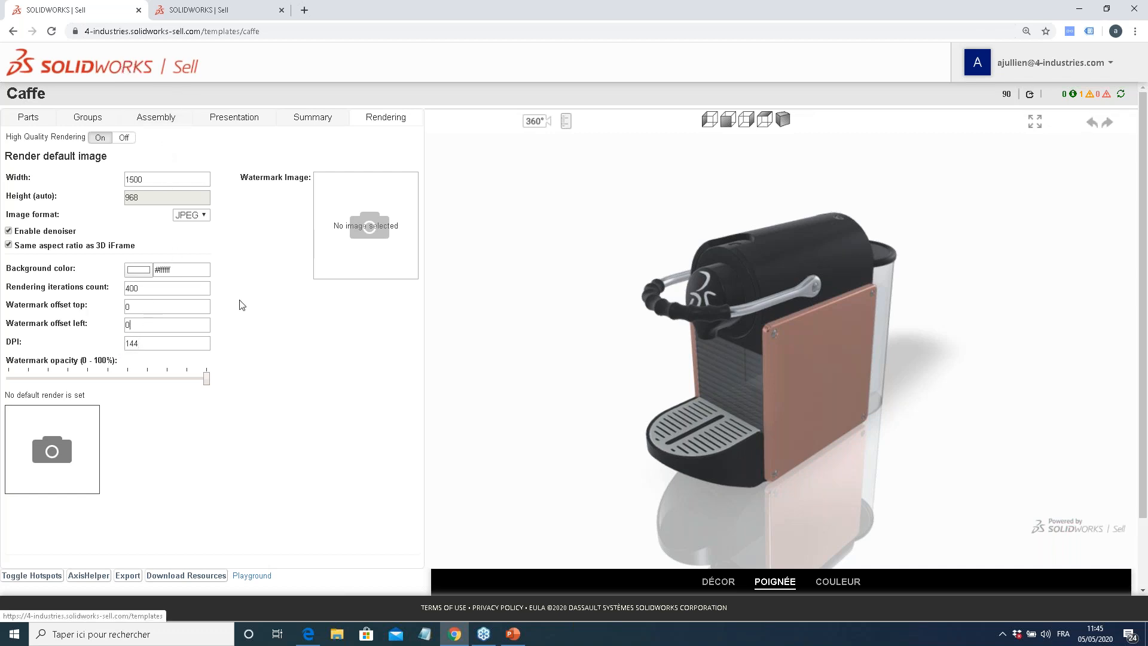
Open the public Caffe configurator from the template list and test the plain handle and the flat Or Rose décor plate
click(101, 67)
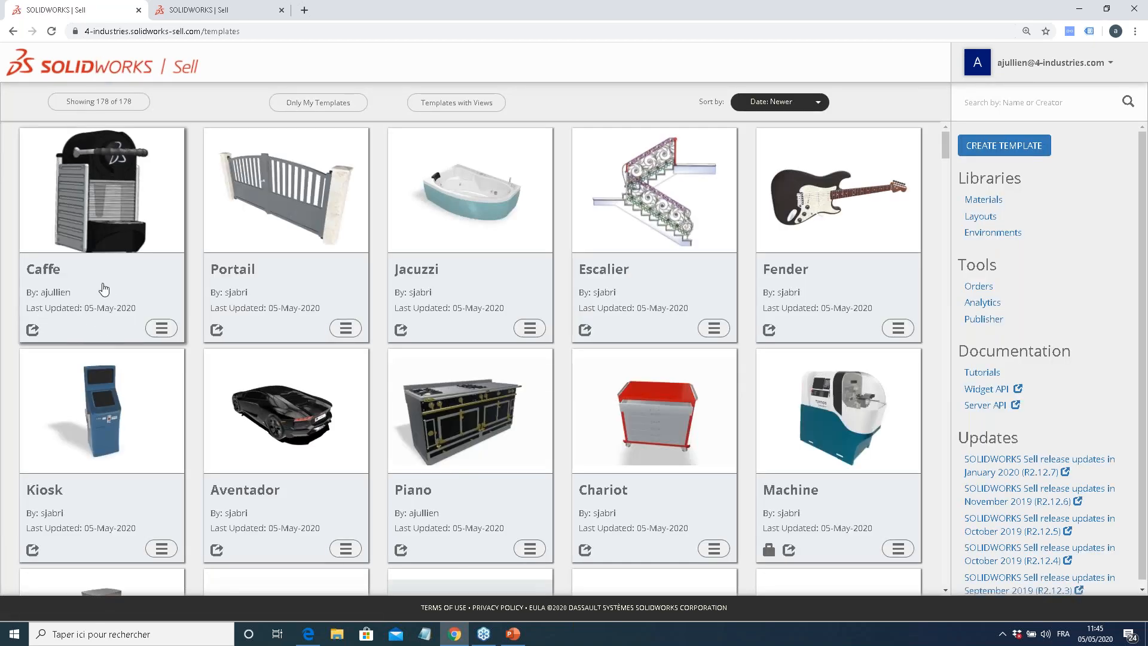
click(32, 330)
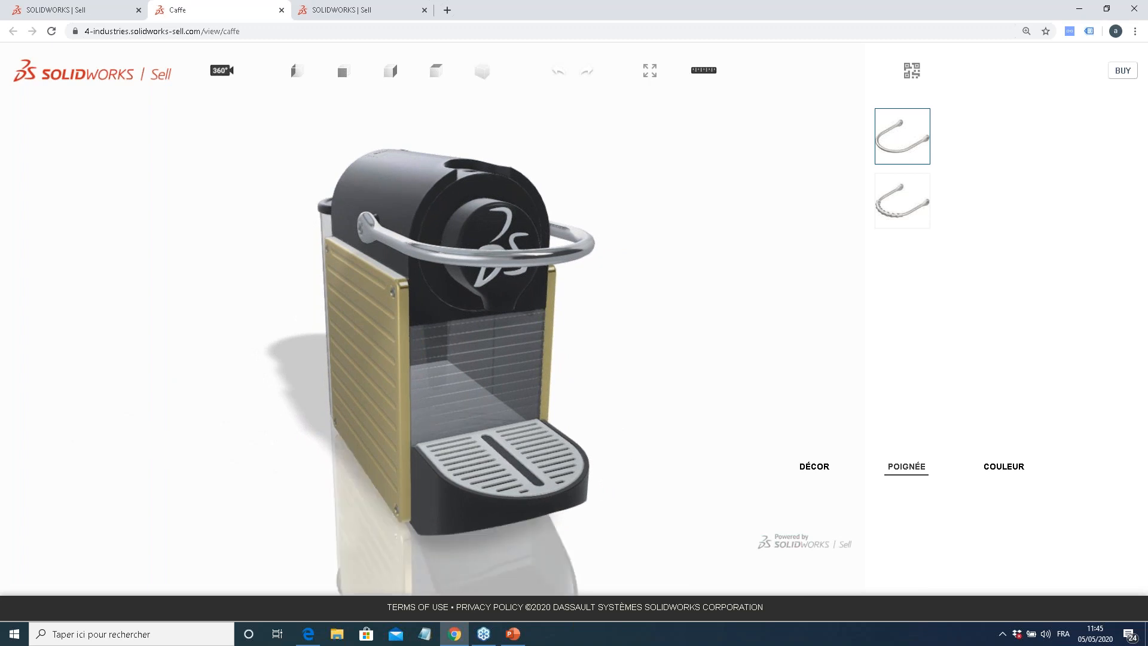
click(899, 152)
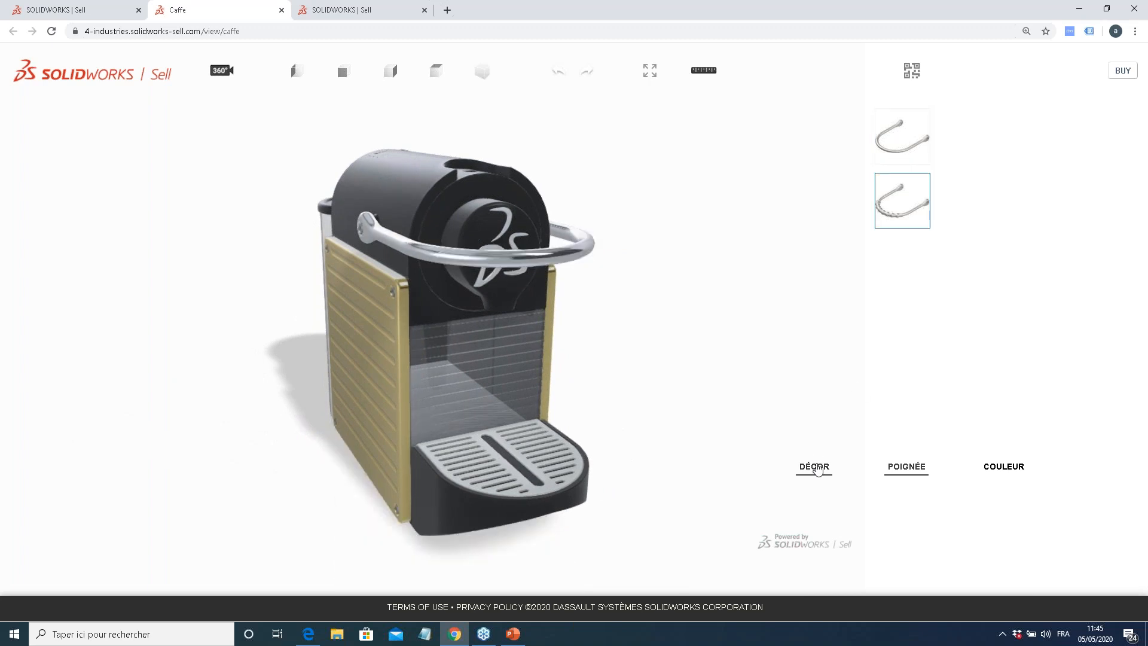
click(816, 467)
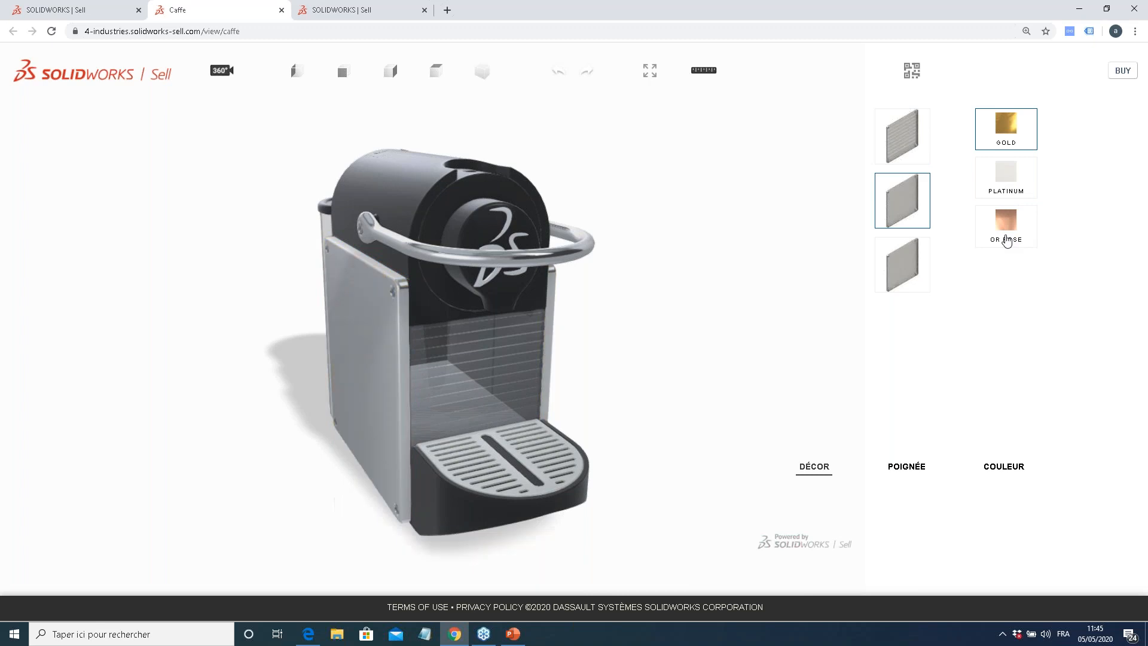
click(1005, 469)
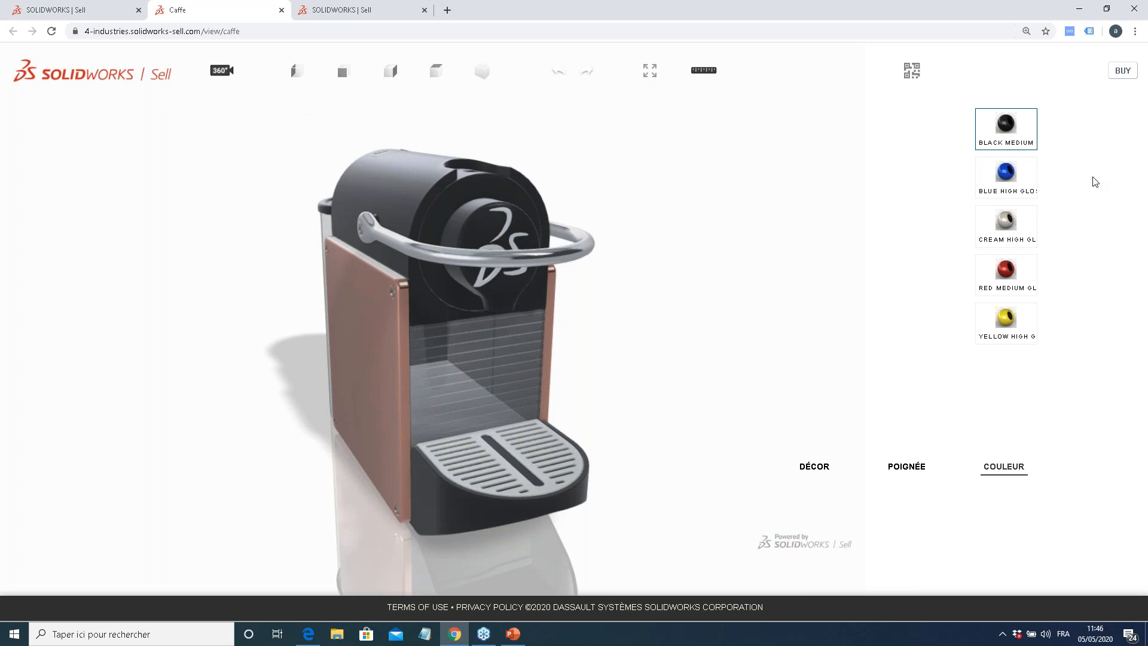
Inspect the configured coffee maker with the 360° rotation and the preset side and front views
click(222, 84)
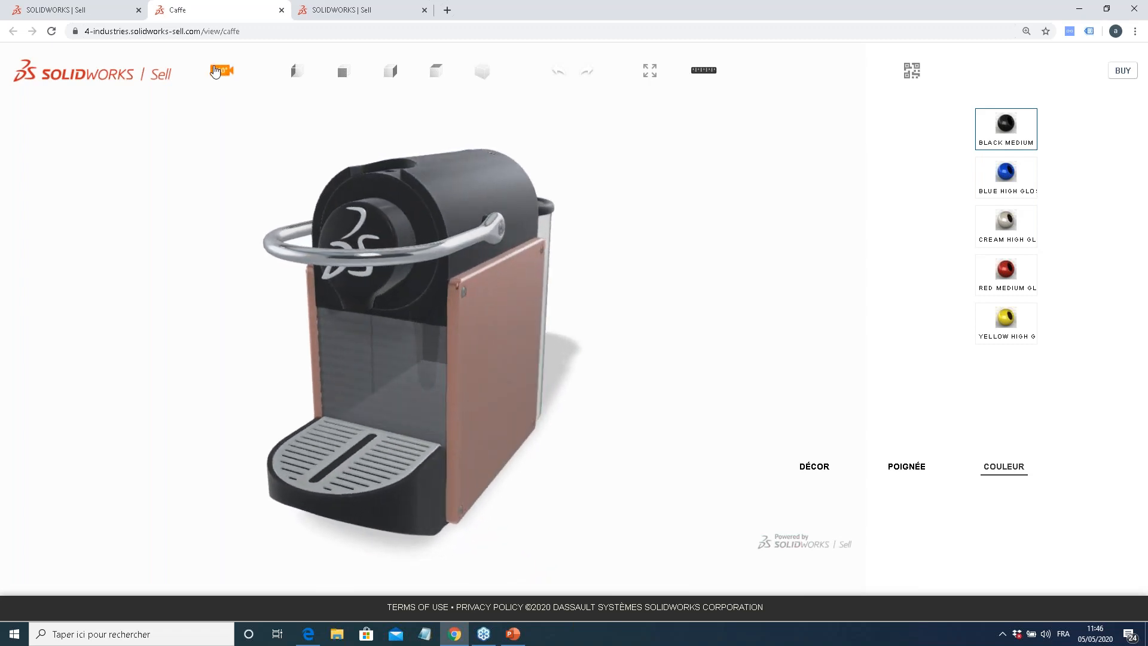
click(294, 74)
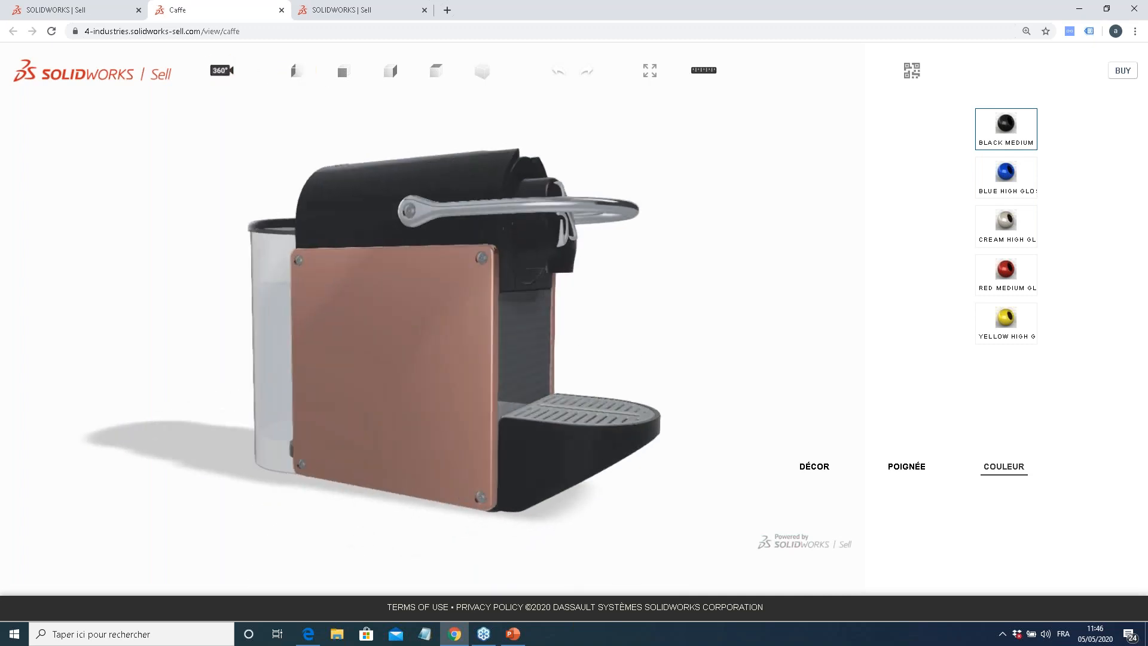
click(342, 72)
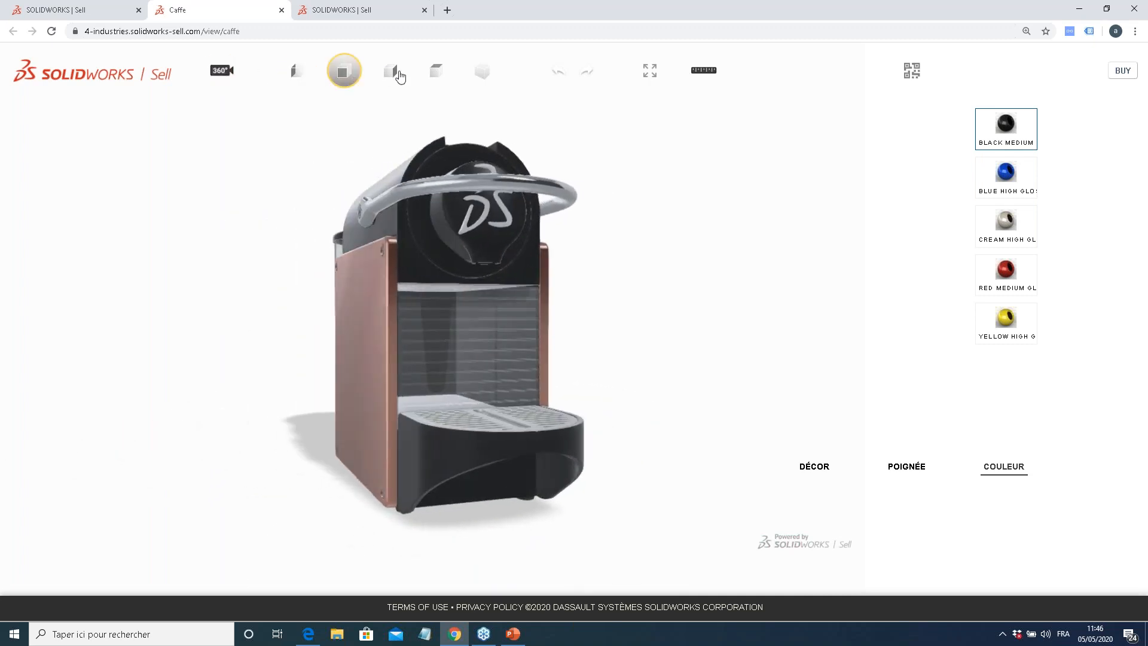
click(398, 75)
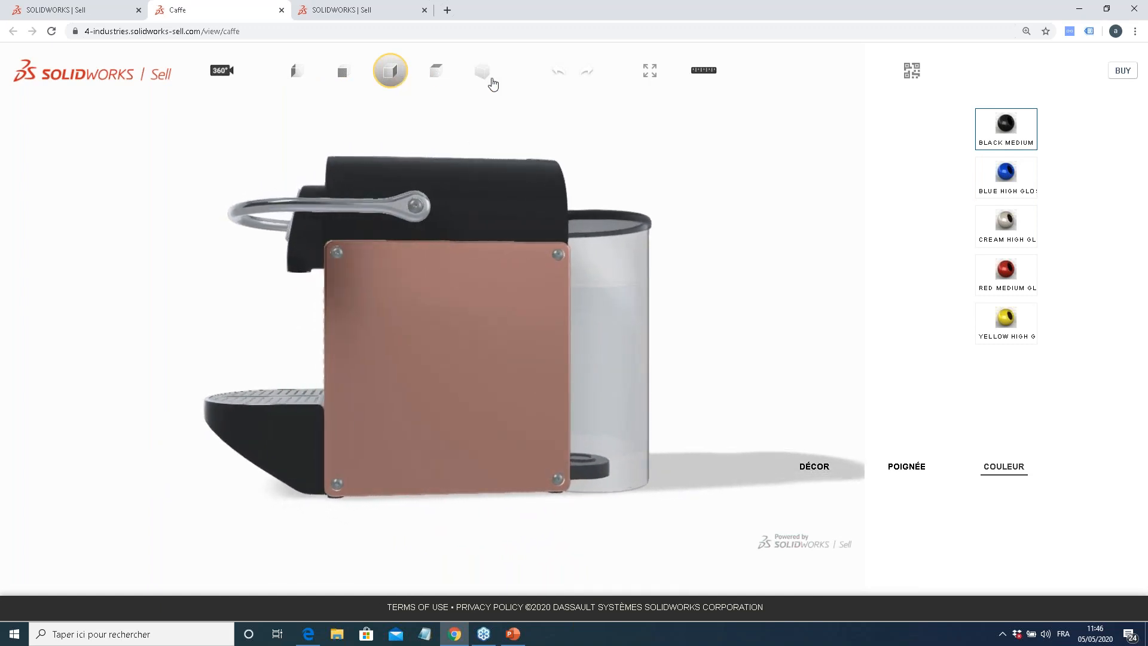
Test the history controls by applying the red medium gloss colour and undoing it, and turn the coffee maker around
click(559, 77)
click(1010, 281)
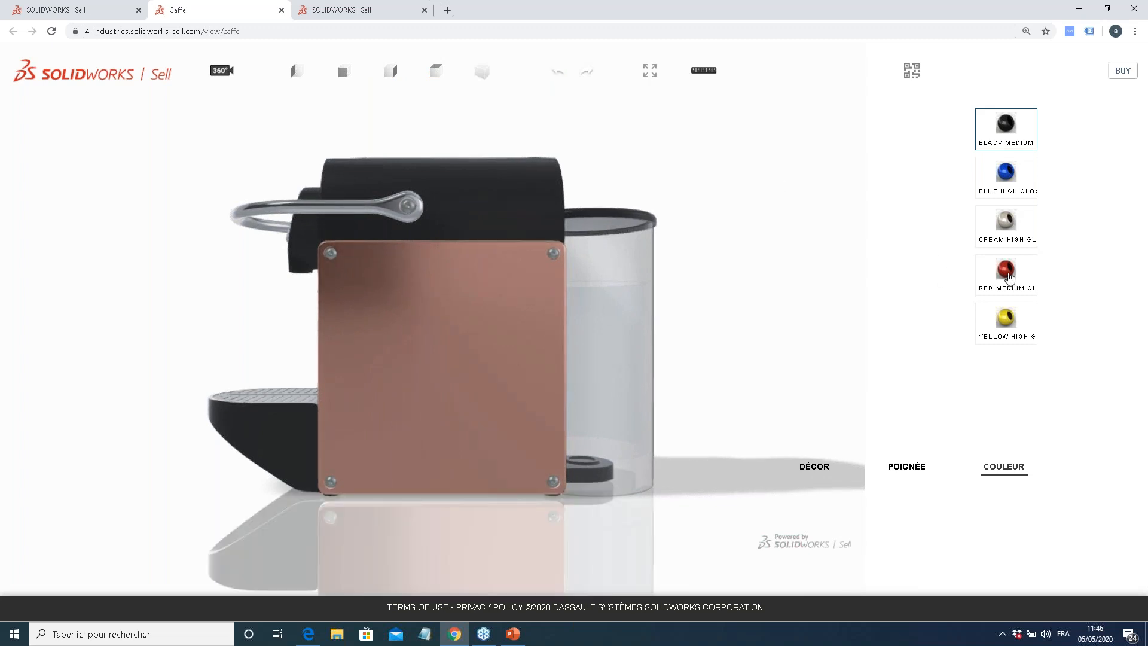
click(561, 76)
drag(481, 292, 522, 215)
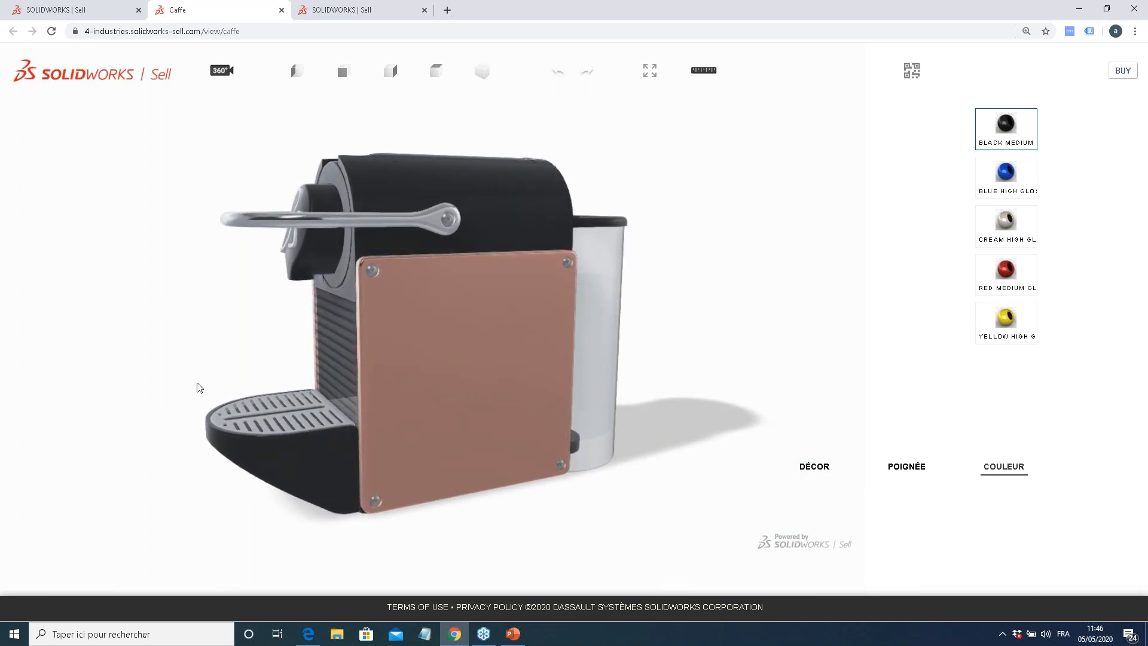
Display the coffee maker's overall dimensions, check them from the side, and hide them again
click(709, 73)
drag(464, 303, 628, 300)
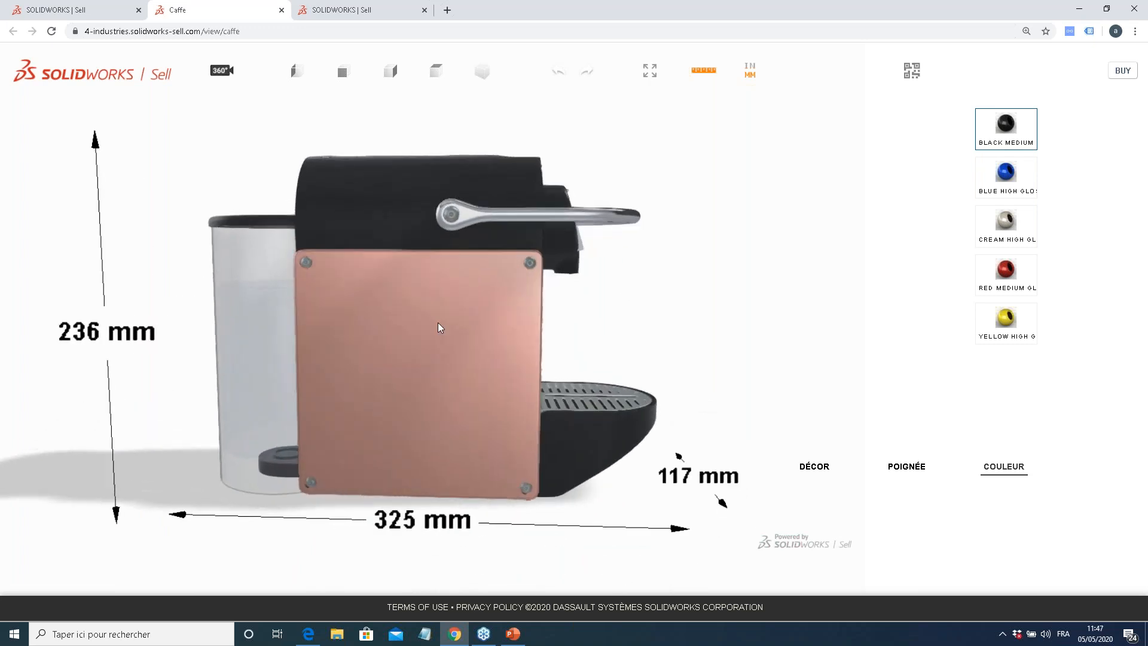
scroll(477, 329, down, 1)
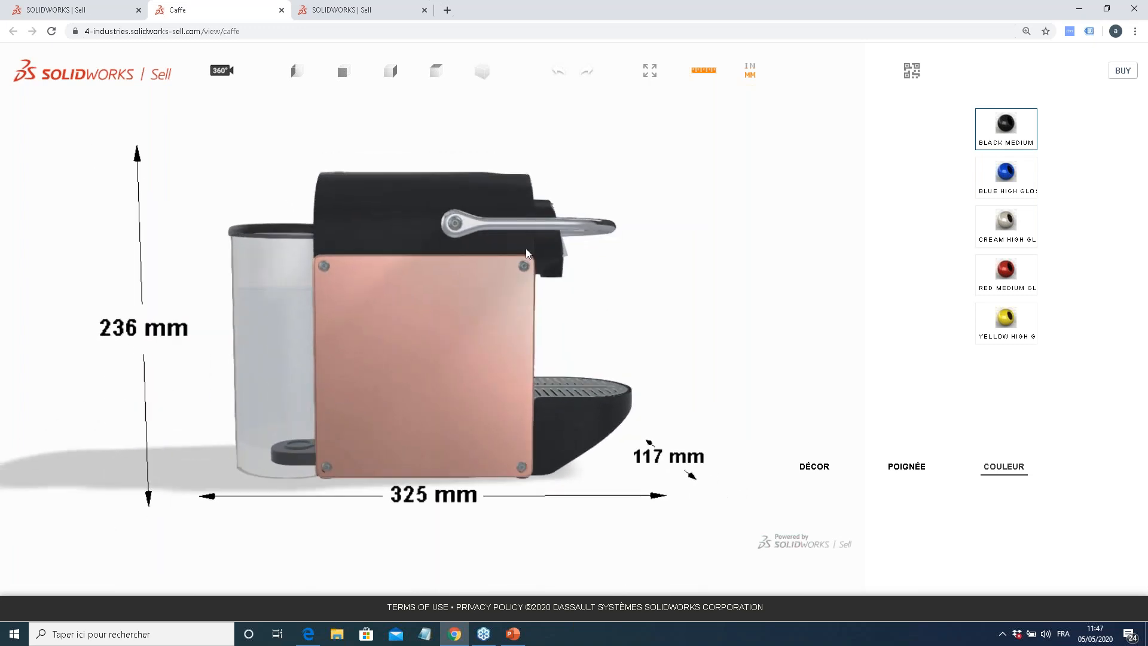
click(711, 72)
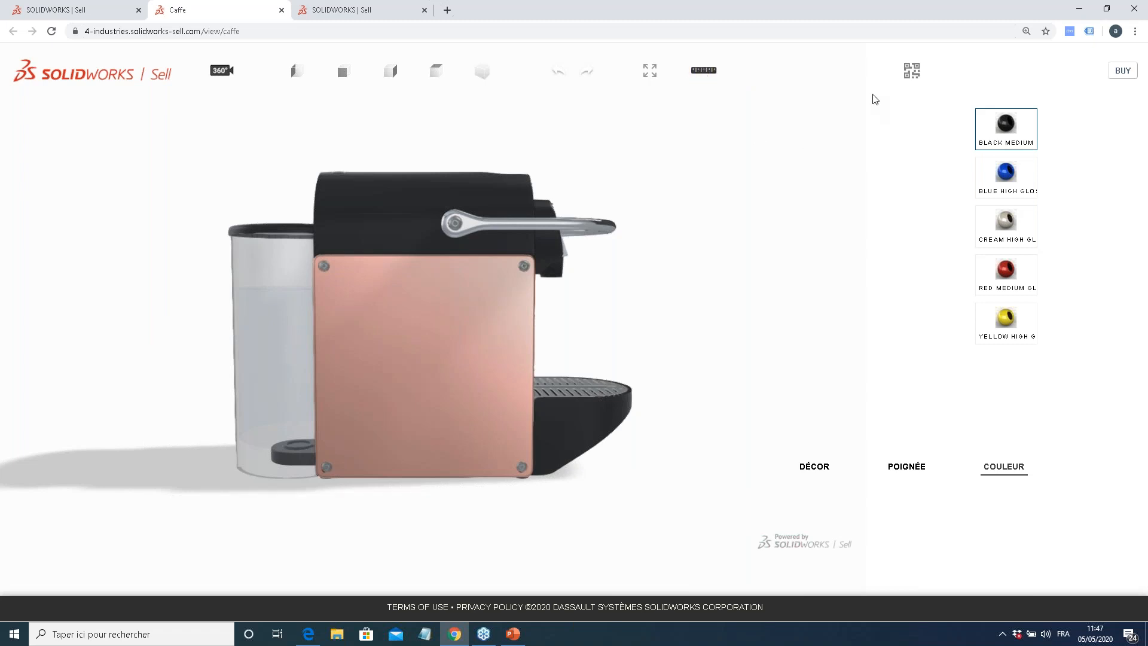
Turn the coffee maker to an angled front view and display the configuration's QR code
drag(469, 279, 372, 291)
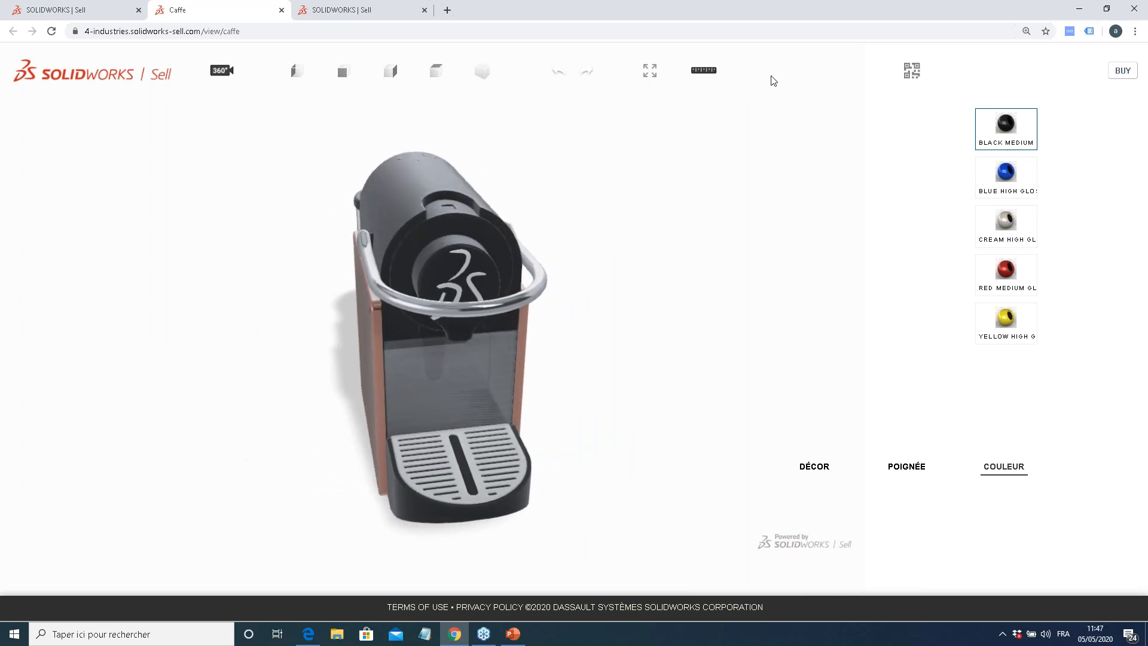
mouse_move(502, 272)
mouse_down()
mouse_move(507, 264)
mouse_move(498, 283)
mouse_move(463, 289)
mouse_move(517, 277)
mouse_up()
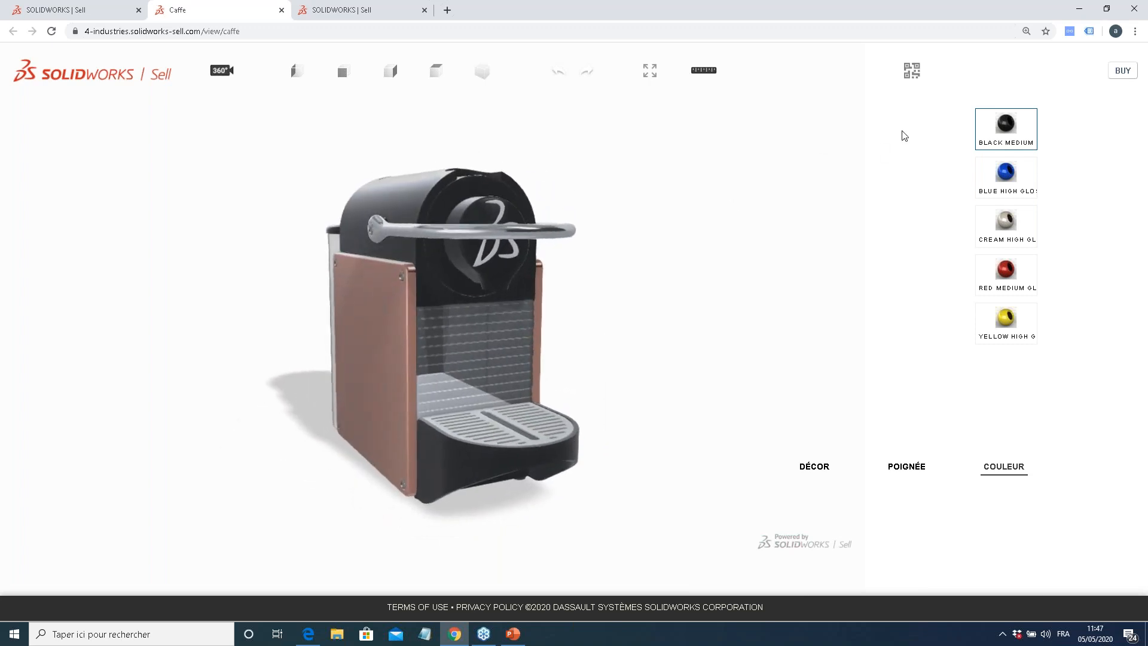
click(912, 73)
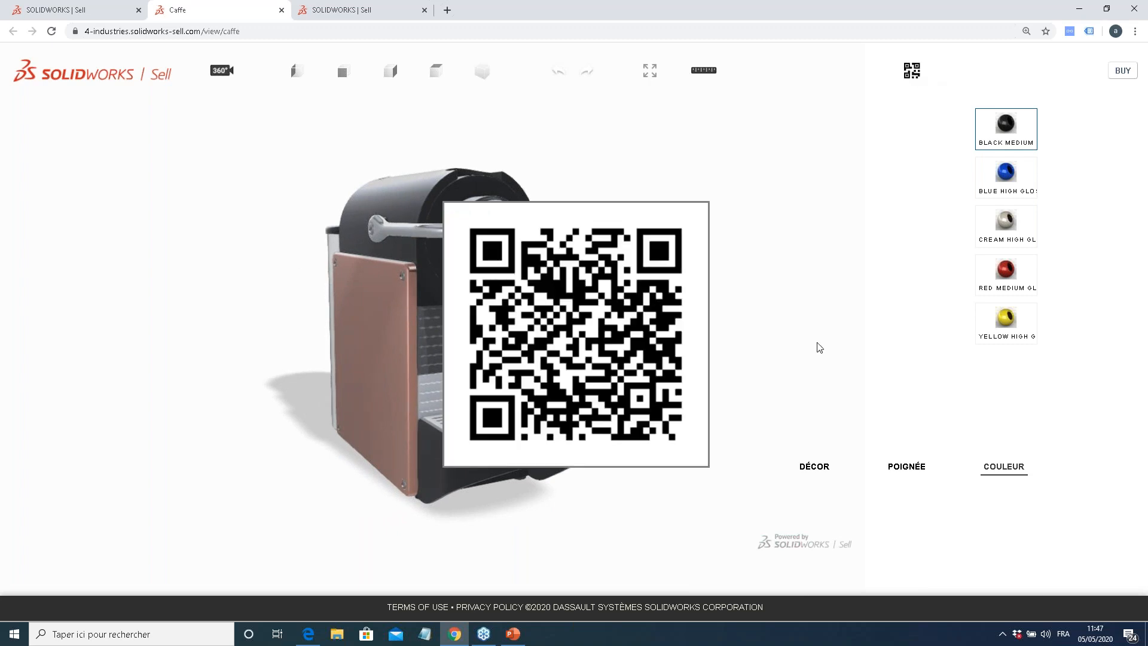